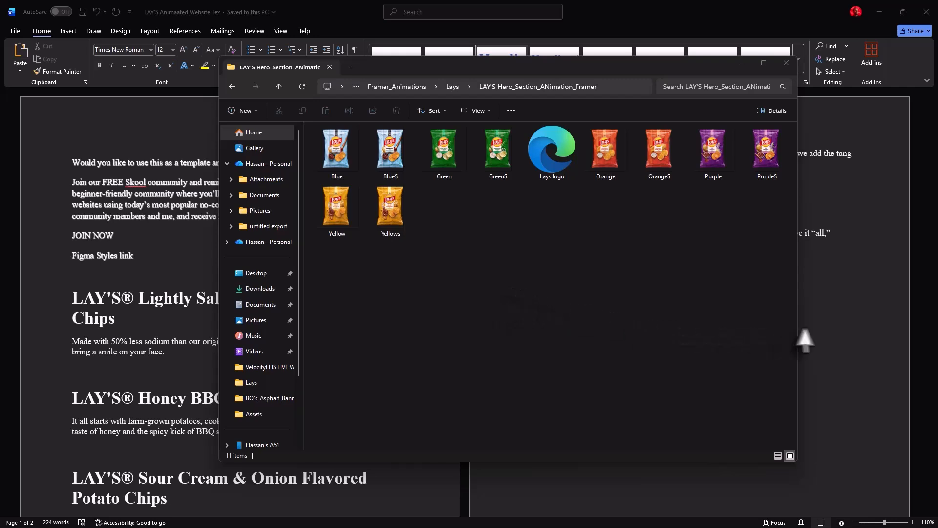
Review the LAY'S chip flavor headings and their descriptions in the Word document
left_click(842, 337)
scroll(244, 279, "down", 4)
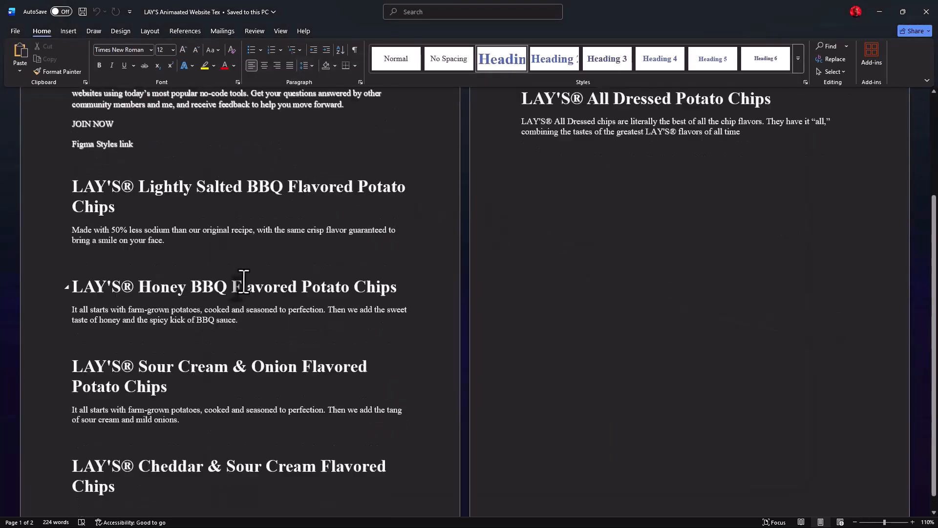
scroll(243, 282, "up", 1)
scroll(244, 281, "down", 2)
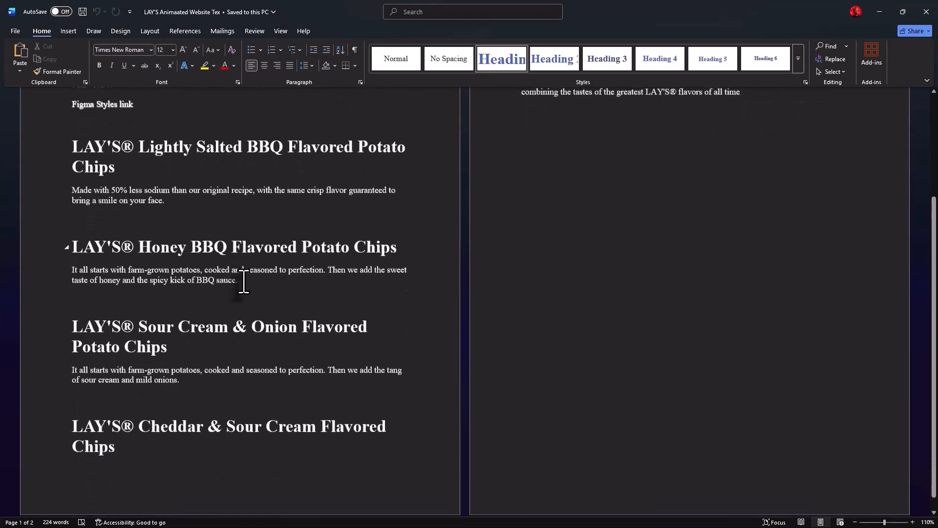
scroll(245, 276, "up", 2)
scroll(243, 281, "down", 1)
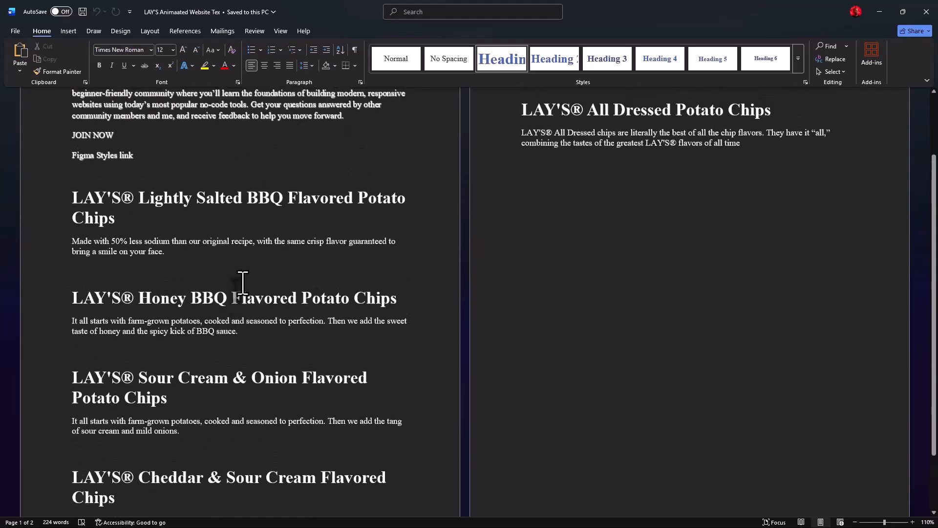
scroll(242, 281, "down", 3)
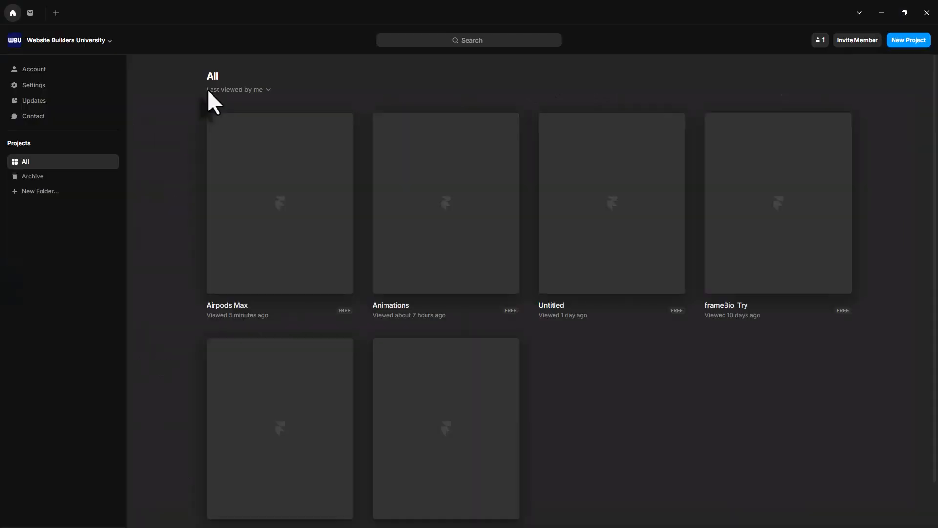
Create a new project in Framer and dismiss the template picker to start from an empty Desktop page
left_click(910, 41)
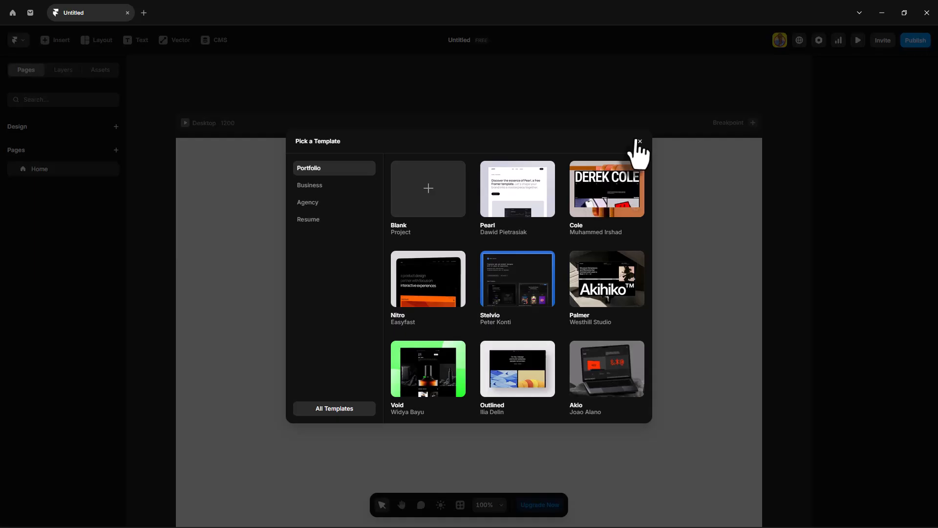
left_click(640, 141)
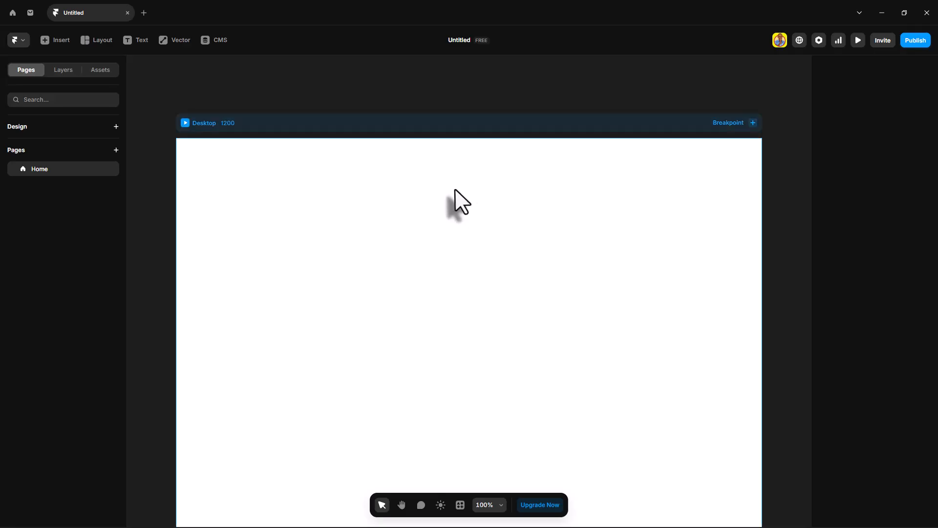
scroll(472, 222, "down", 3)
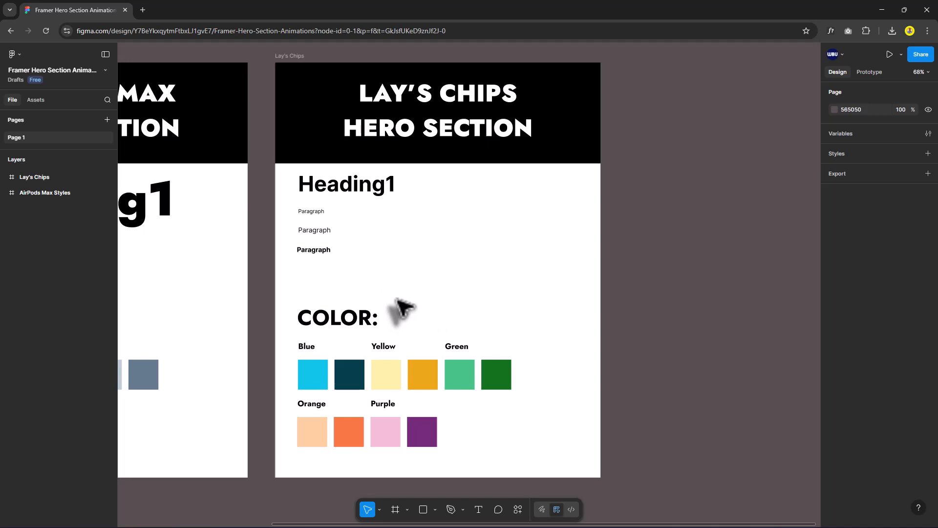
Copy the Heading1 and three Paragraph layers from Figma's Lay's Chips frame with the Figma to HTML with Framer plugin and paste them into Framer
left_click_drag(320, 273, 322, 193)
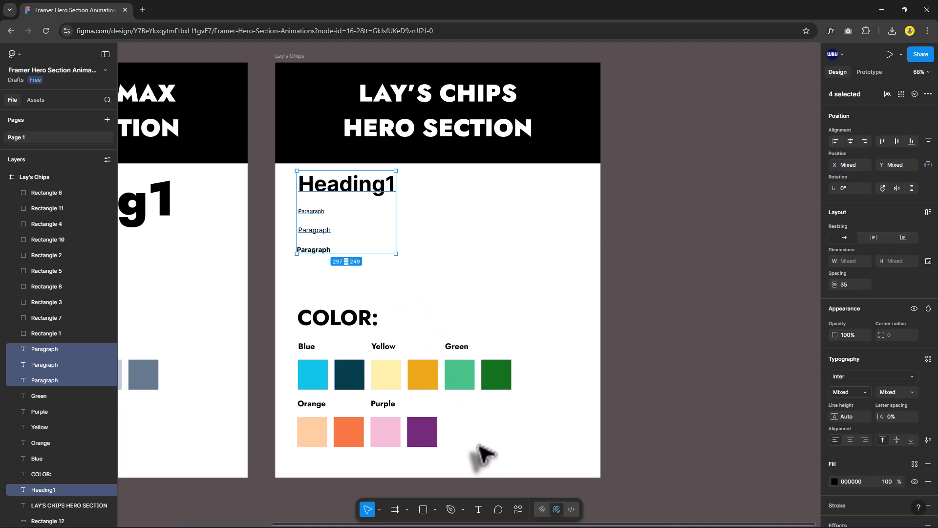
left_click(516, 510)
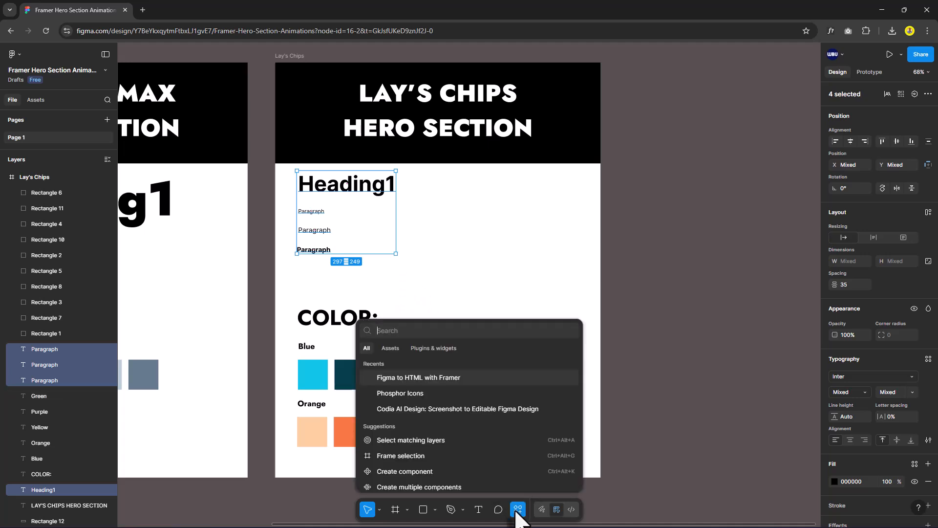
left_click(435, 375)
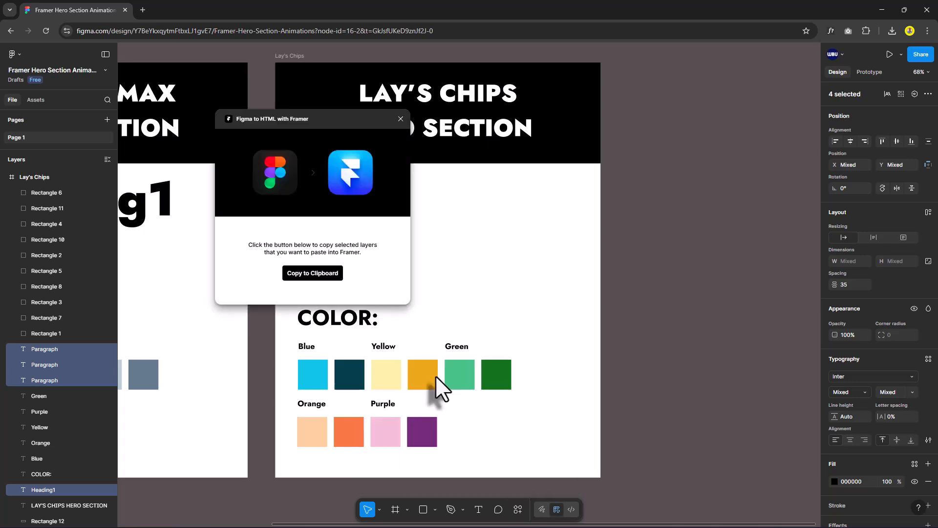
left_click(332, 277)
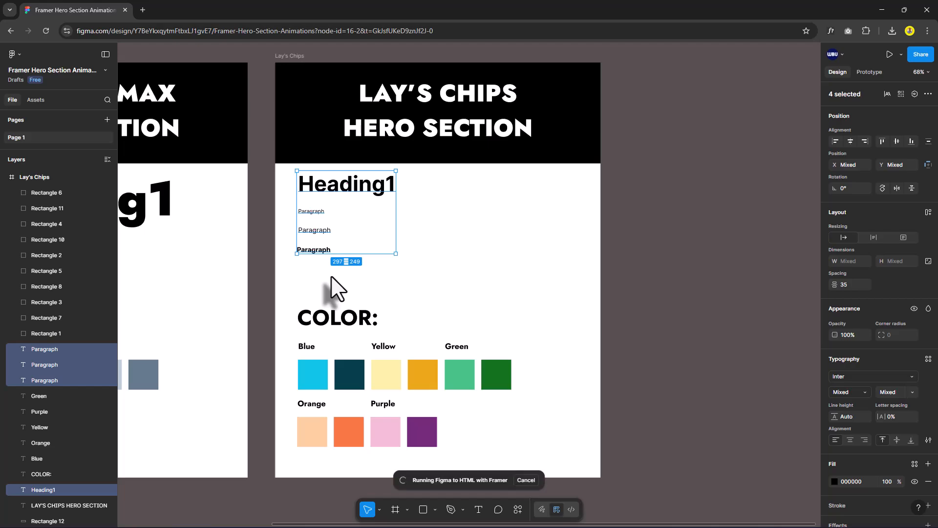
key("alt+Tab")
key("ctrl+v")
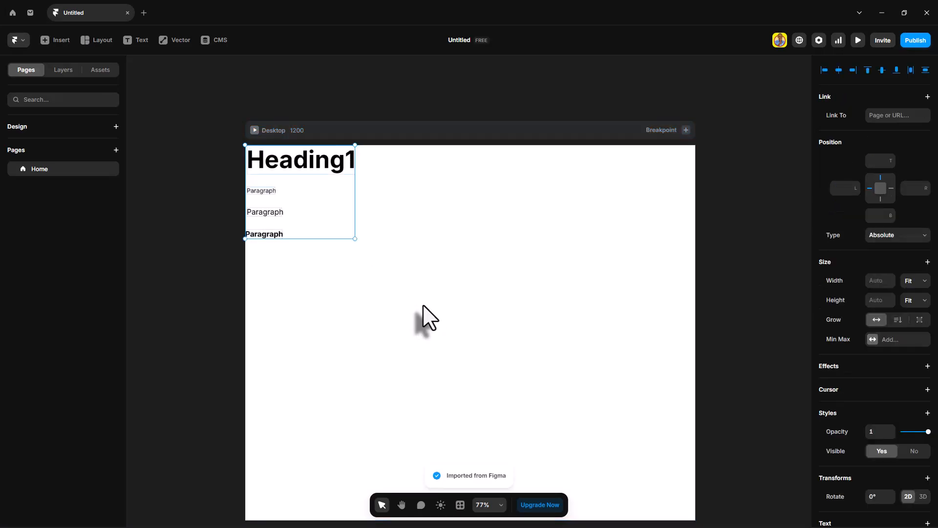
Create a Heading 1 text style from the pasted Heading1 text and check its M and S breakpoint settings
left_click(341, 162)
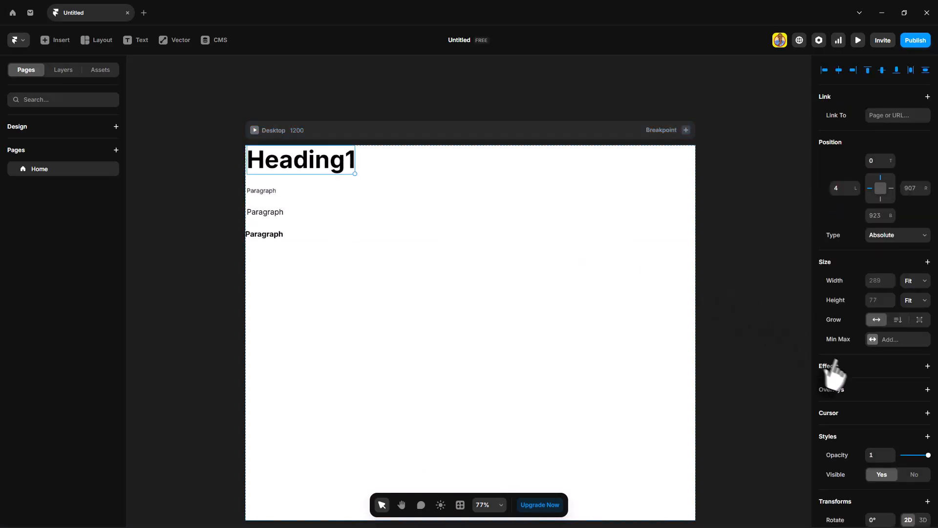
scroll(894, 348, "down", 1)
scroll(894, 347, "down", 5)
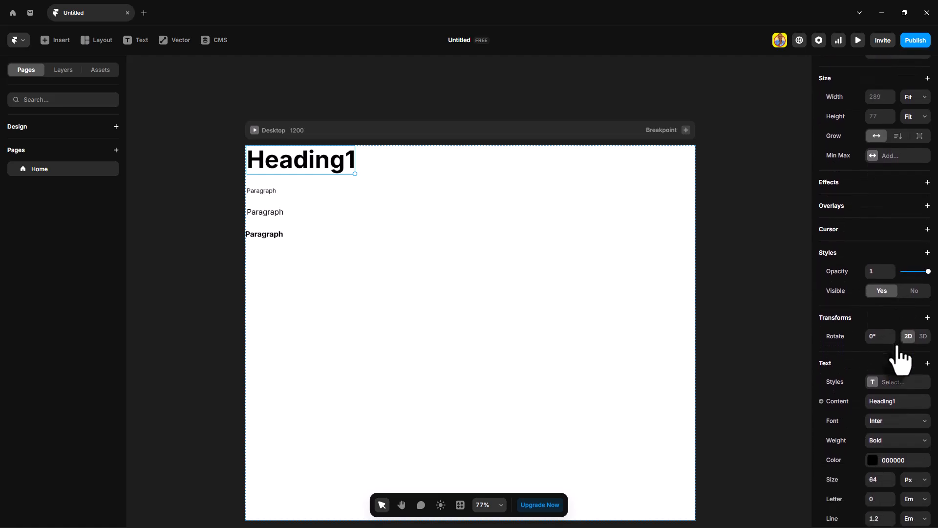
left_click(899, 338)
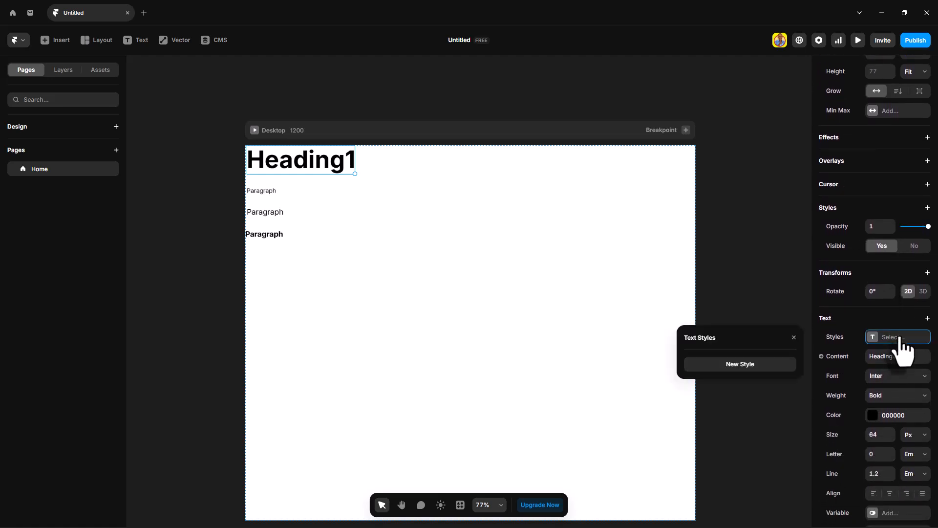
left_click(754, 367)
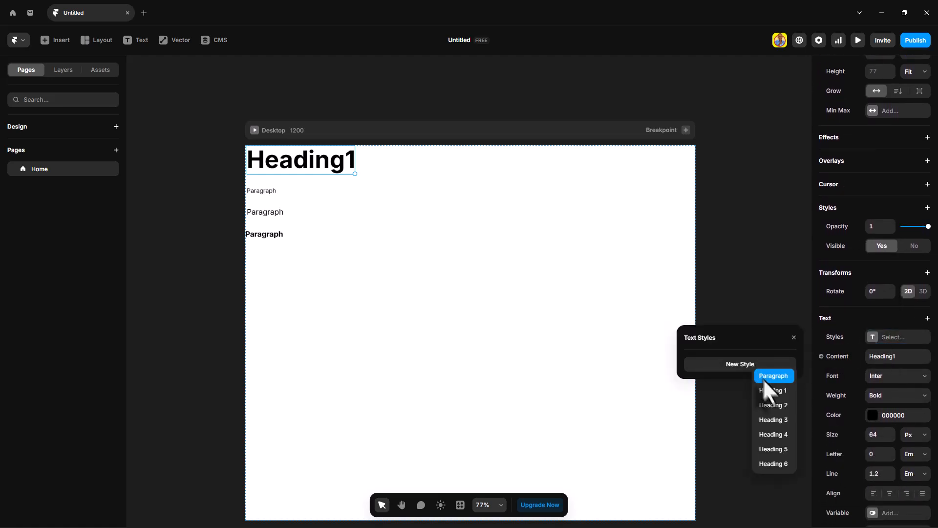
left_click(772, 390)
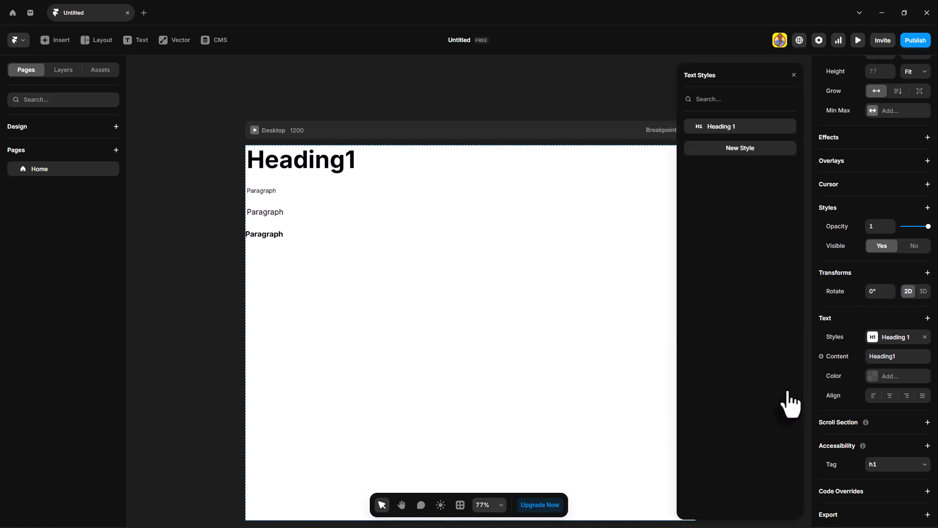
left_click(770, 423)
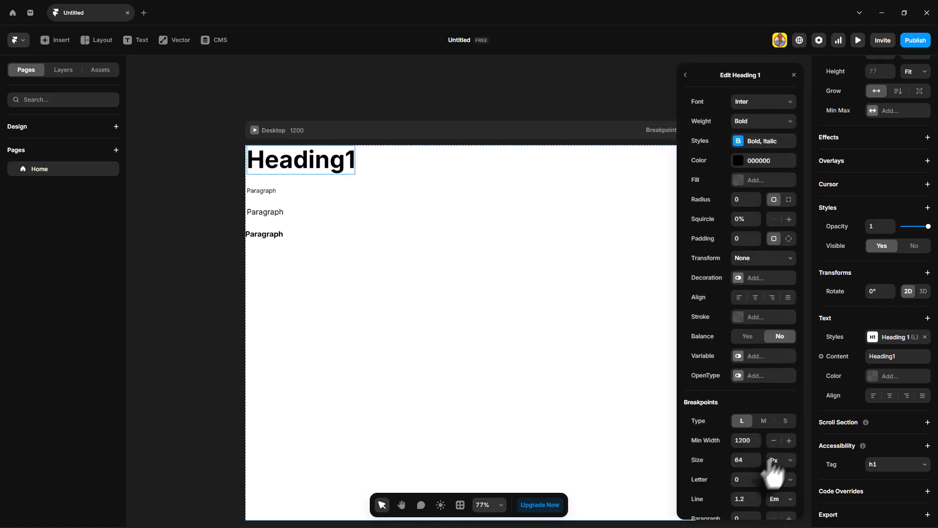
left_click(764, 421)
left_click(786, 421)
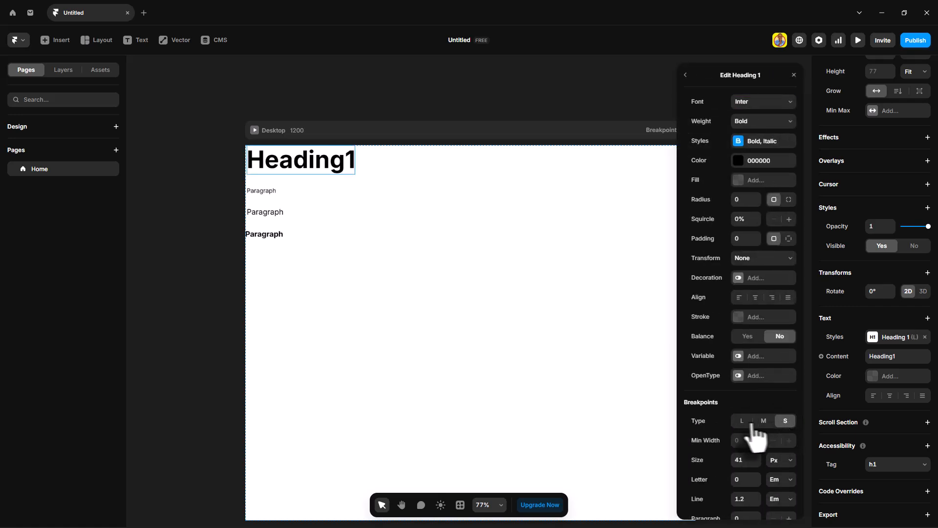
left_click(794, 75)
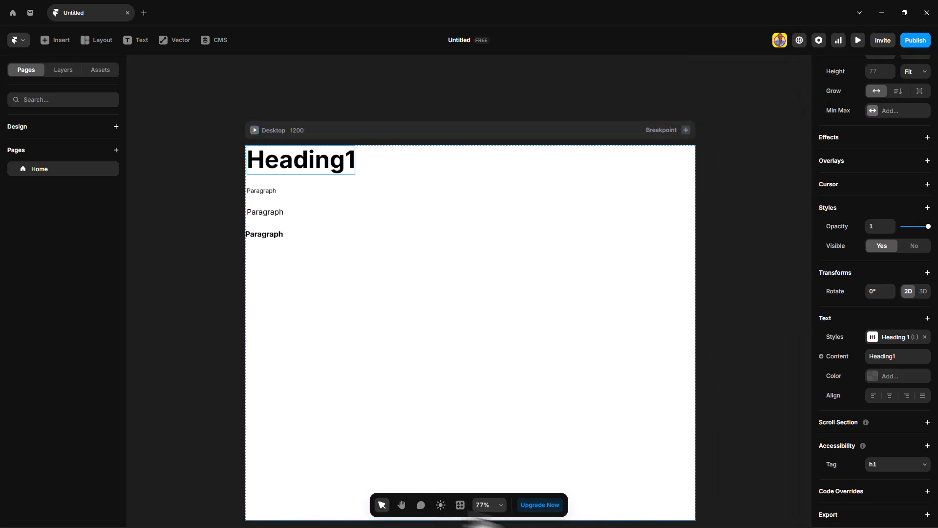
Create a Paragraph text style from the first, smallest paragraph sample below the heading
left_click(265, 191)
scroll(886, 409, "down", 4)
left_click(898, 401)
left_click(775, 373)
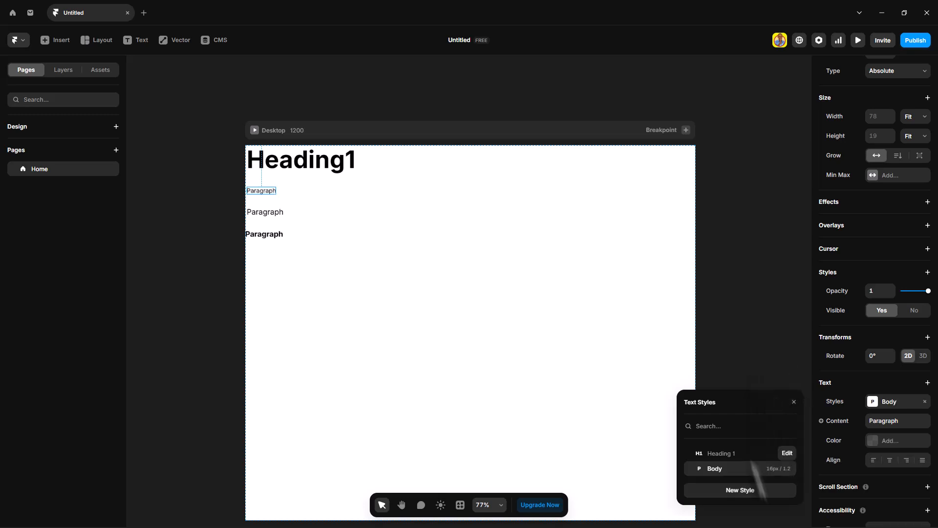
left_click(794, 75)
Create a second Paragraph text style from the middle, regular-weight 20 px paragraph sample
left_click(274, 213)
scroll(894, 434, "down", 2)
left_click(898, 465)
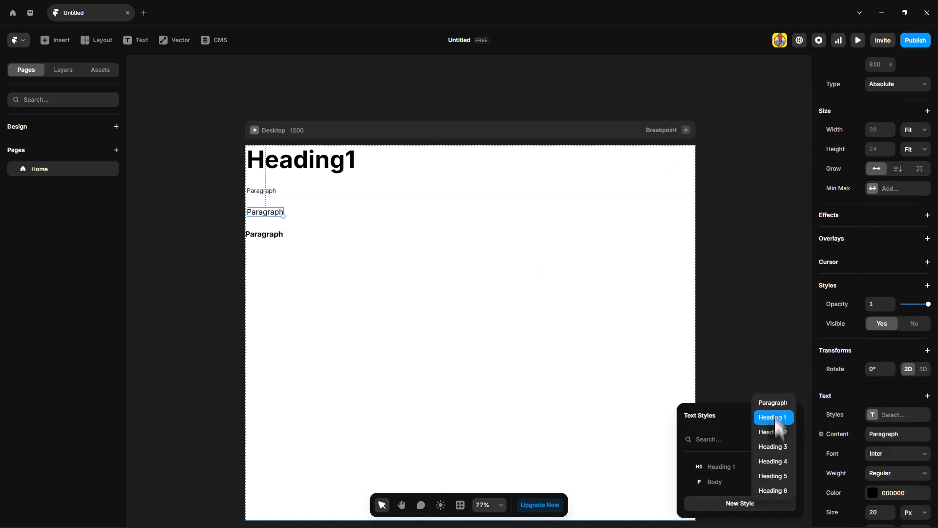
left_click(778, 417)
left_click(794, 74)
Create a third Paragraph text style from the bold paragraph sample at the end of the list
left_click(266, 234)
scroll(907, 435, "down", 3)
left_click(906, 356)
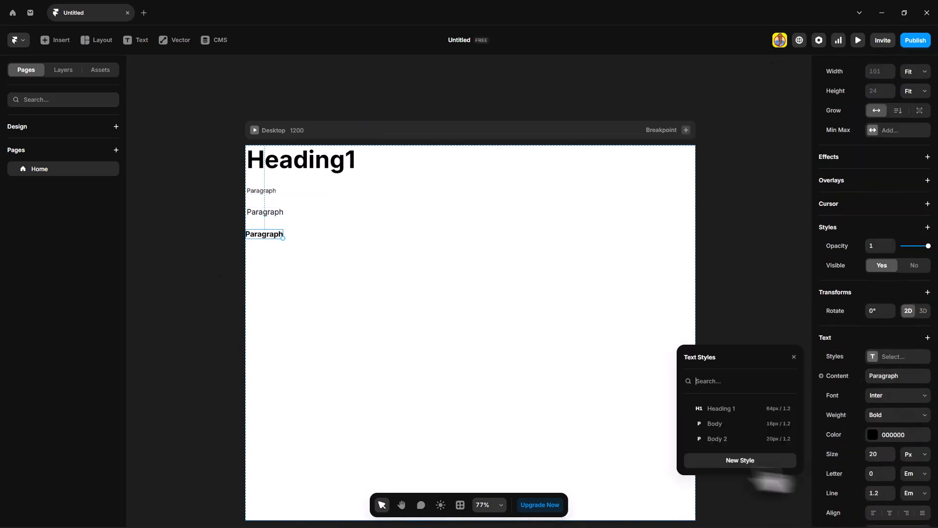
left_click(779, 460)
left_click(784, 398)
left_click(794, 74)
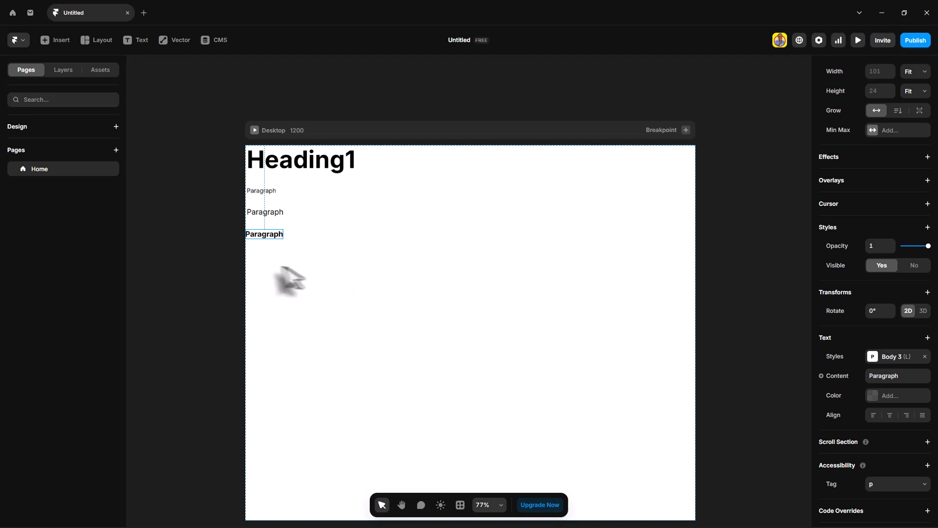
Delete the imported heading and all three paragraph samples from the Desktop page
left_click_drag(271, 266, 271, 171)
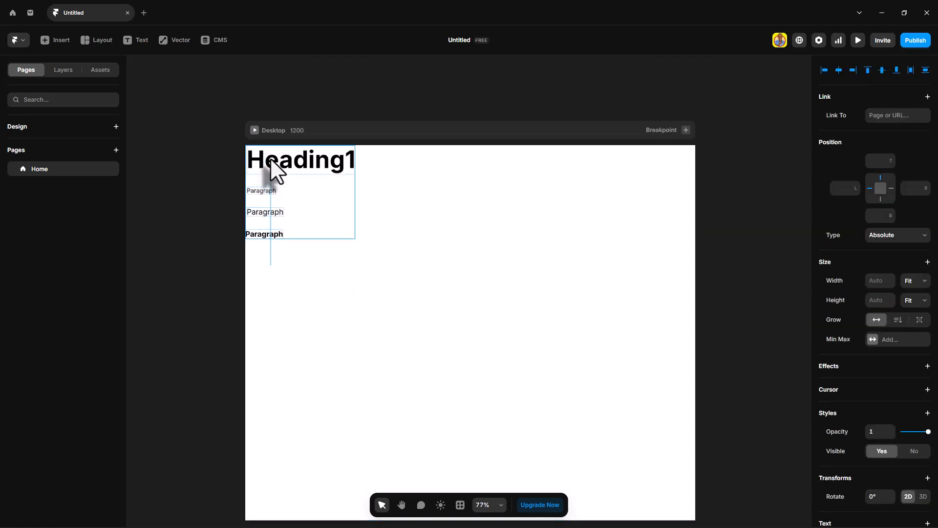
key("Delete")
Copy the six blue, yellow and green swatches from Figma with the Figma to HTML with Framer plugin and paste them into Framer
key("alt+Tab")
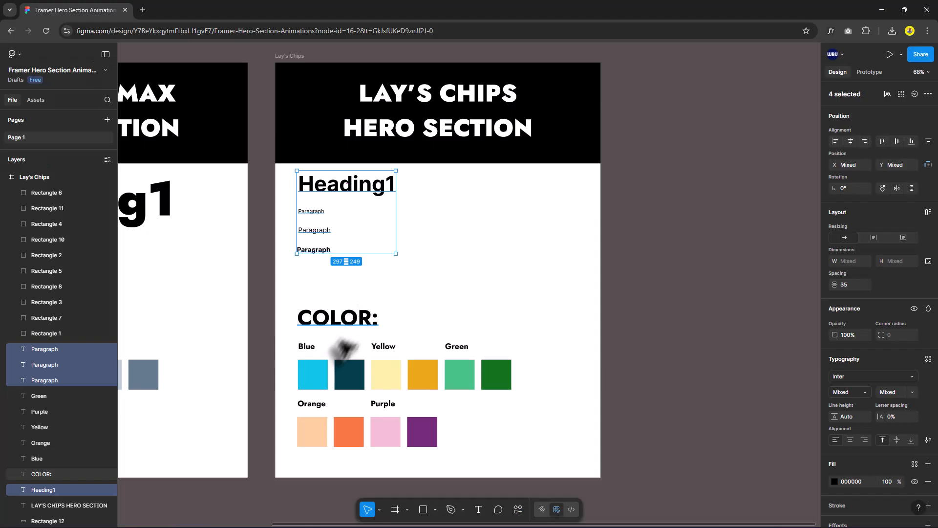
left_click_drag(532, 391, 304, 377)
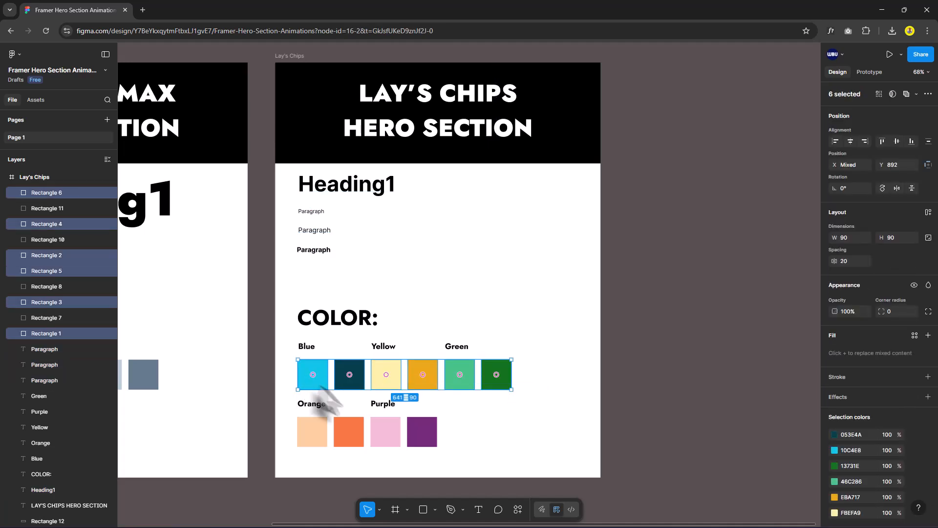
left_click(519, 510)
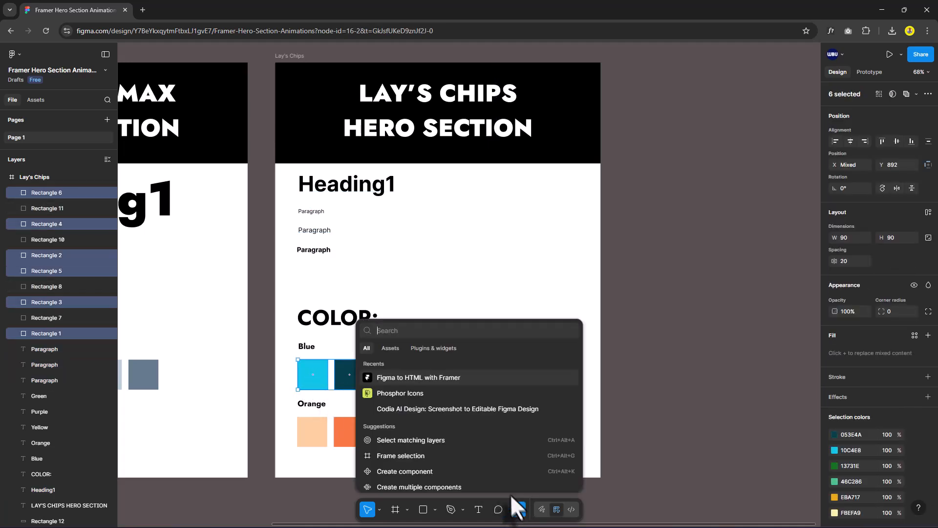
left_click(437, 377)
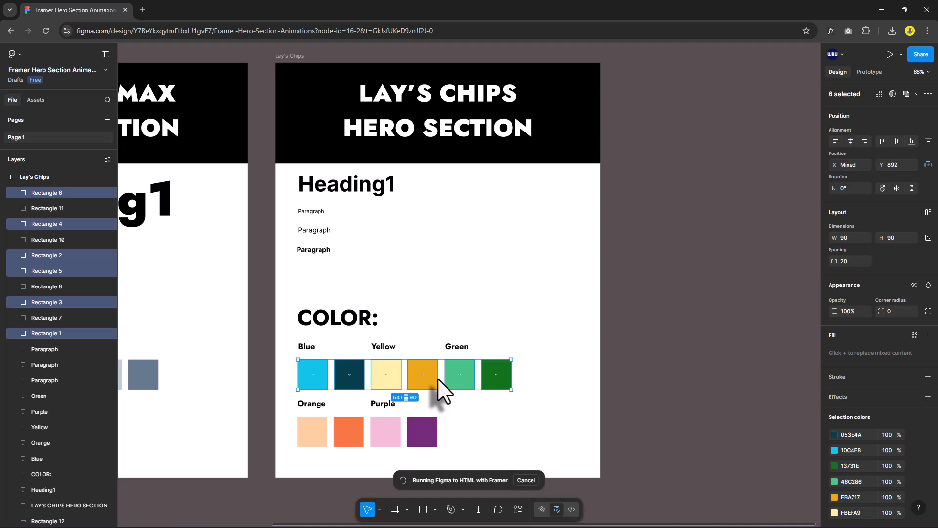
left_click(331, 274)
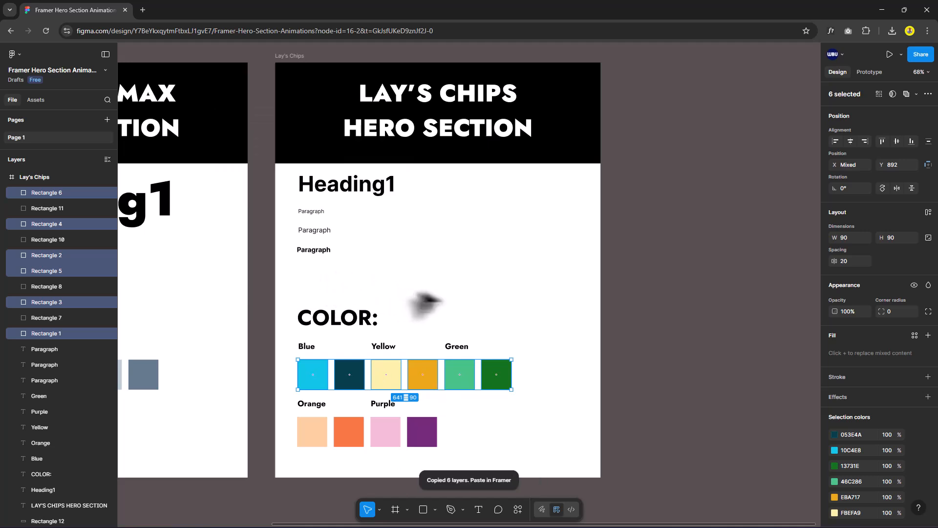
key("alt+Tab")
key("ctrl+v")
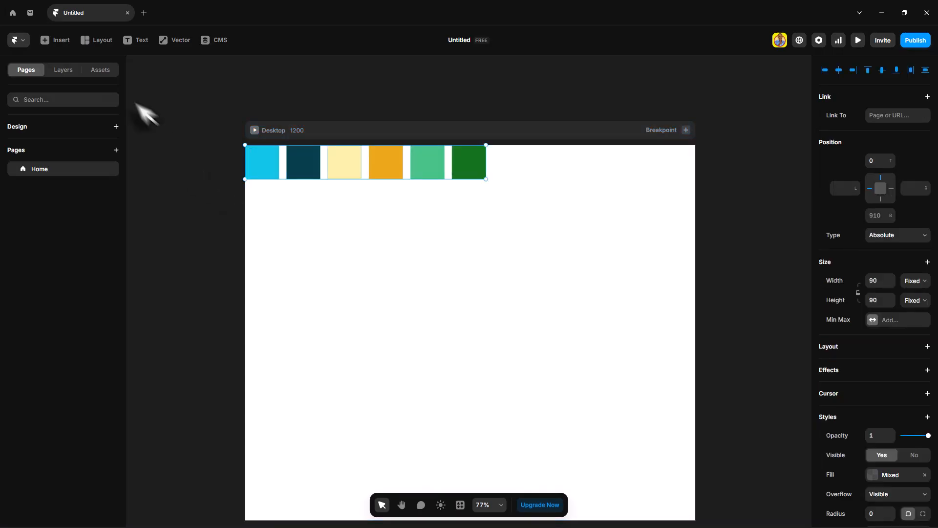
Create a color style named Blue1 with the color 10C4E8 sampled from the light blue swatch
left_click(104, 70)
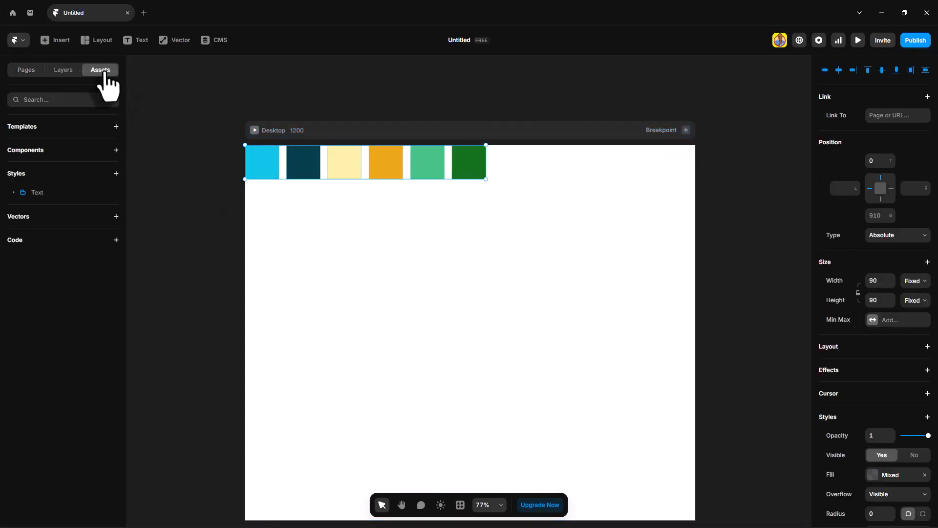
left_click(115, 174)
mouse_move(130, 185)
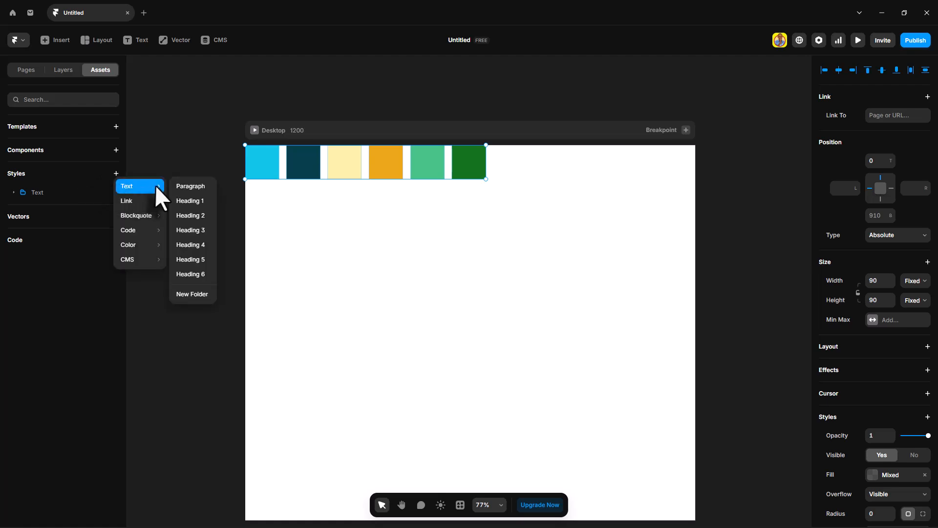
mouse_move(149, 245)
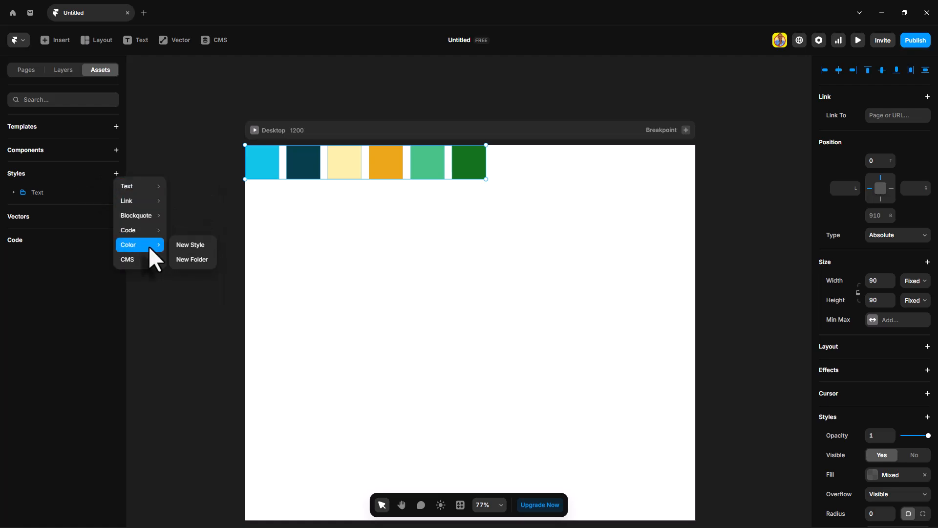
left_click(180, 245)
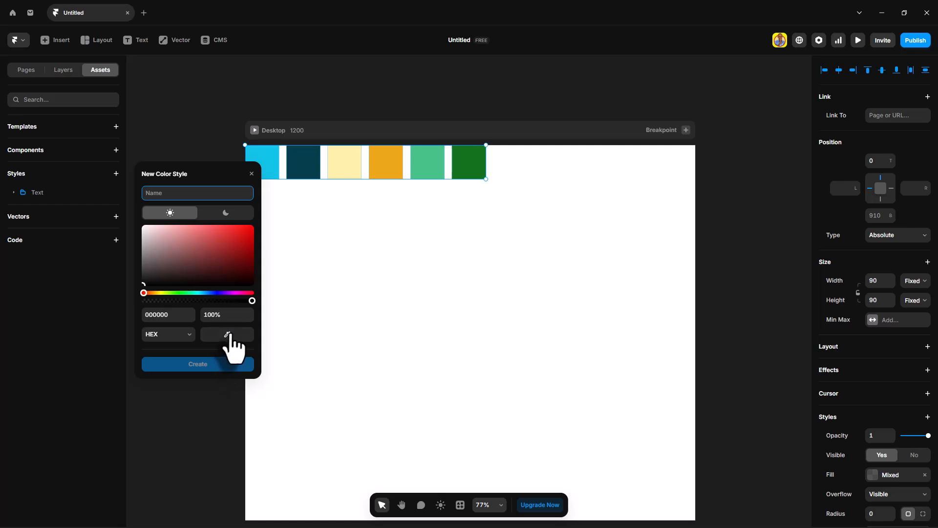
left_click(228, 334)
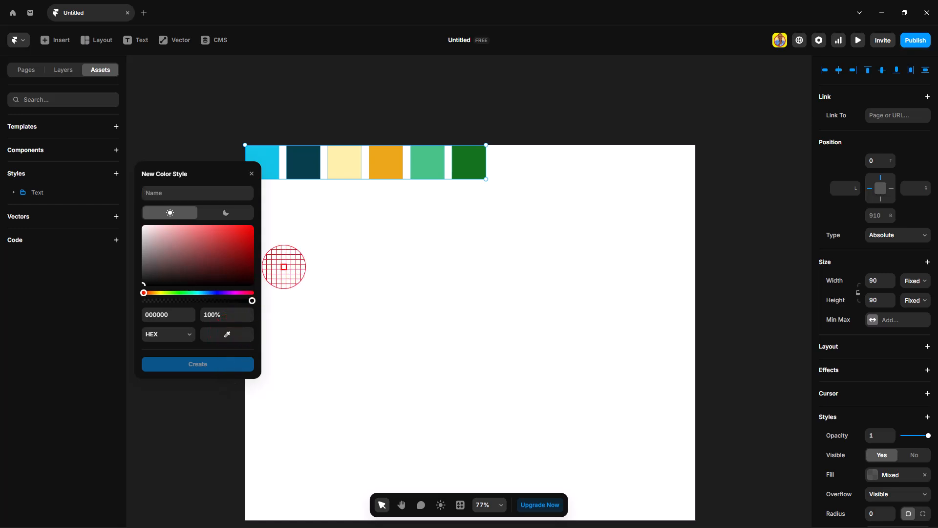
left_click(267, 155)
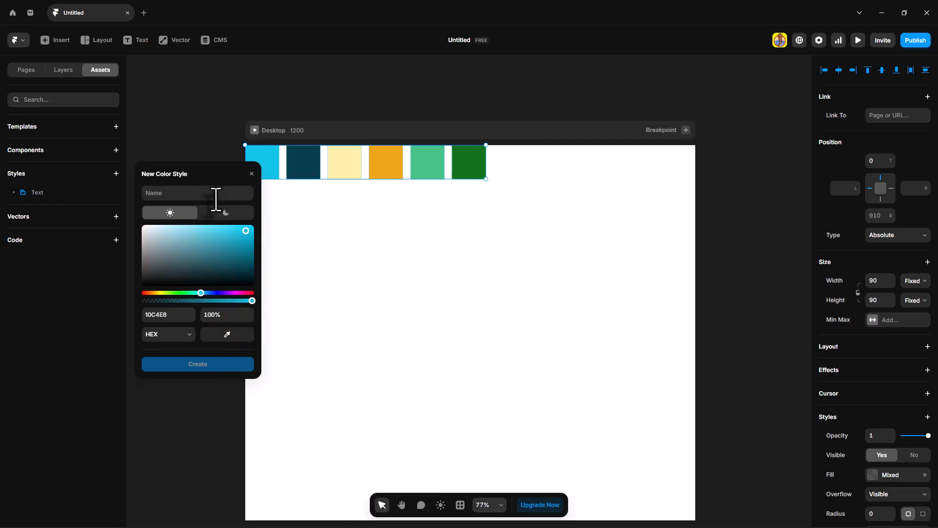
type("Blue1")
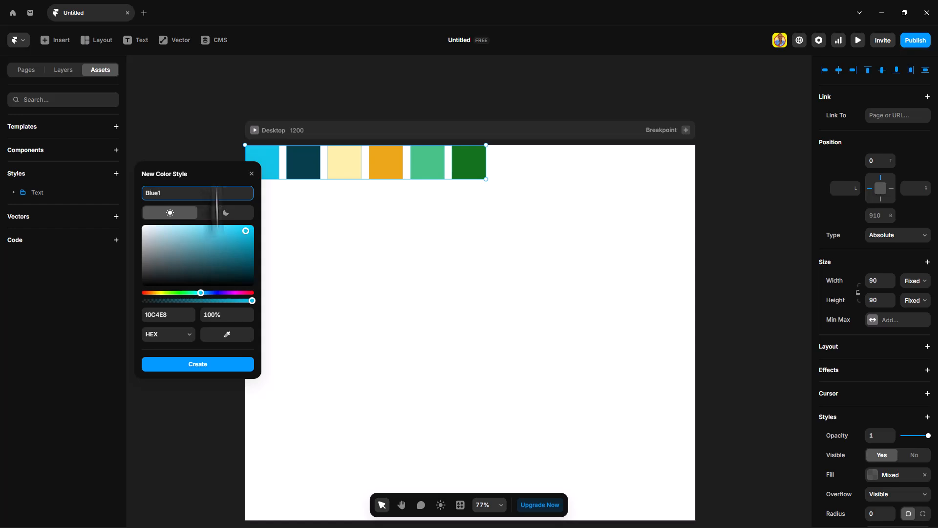
left_click(212, 364)
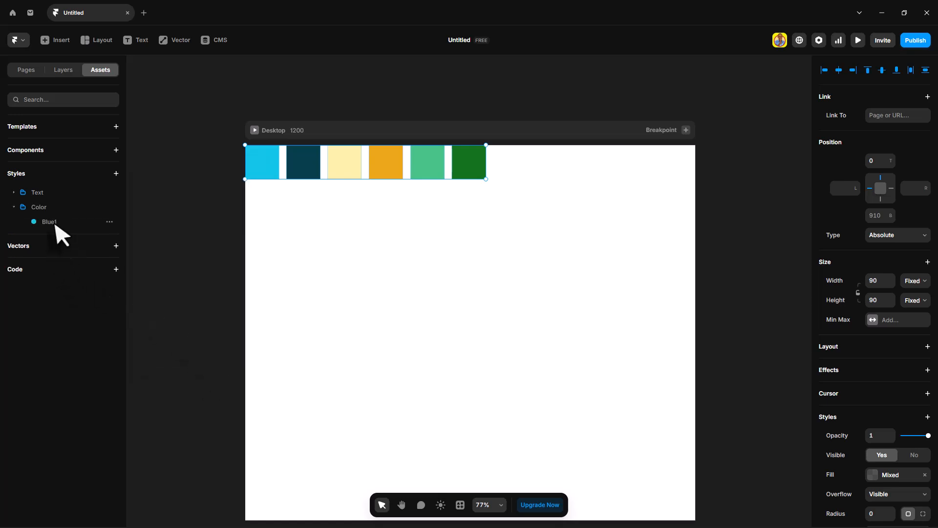
Create a color style named Blue2 with the color 053E4A sampled from the dark blue swatch
left_click(109, 222)
left_click(137, 237)
left_click(228, 368)
left_click(302, 166)
left_click(198, 228)
type("Blue2")
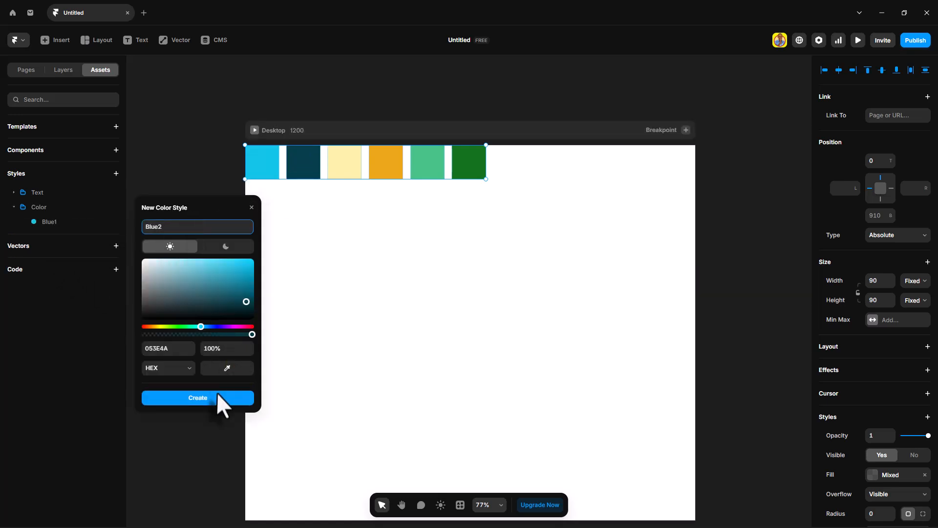
left_click(219, 398)
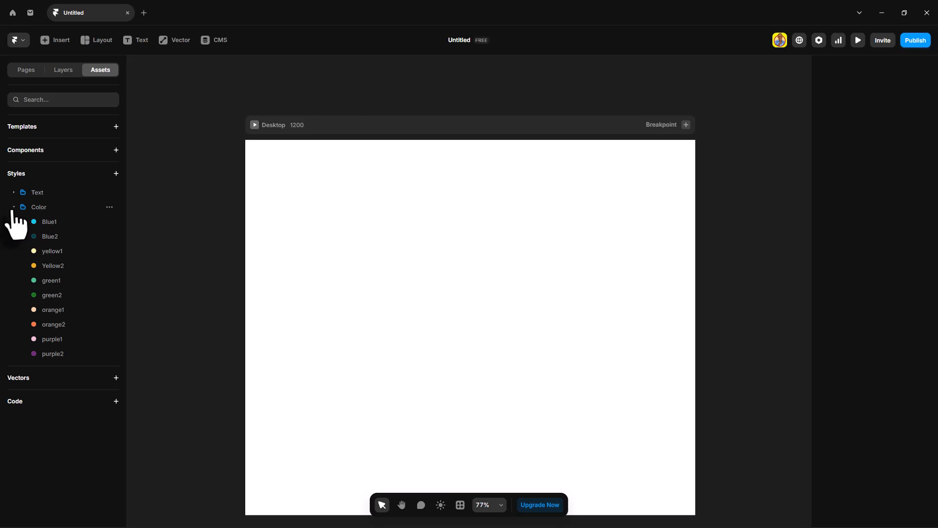
Set the Desktop breakpoint's width to 1440 and give it a vertical stack layout with a gap of 0
left_click(13, 207)
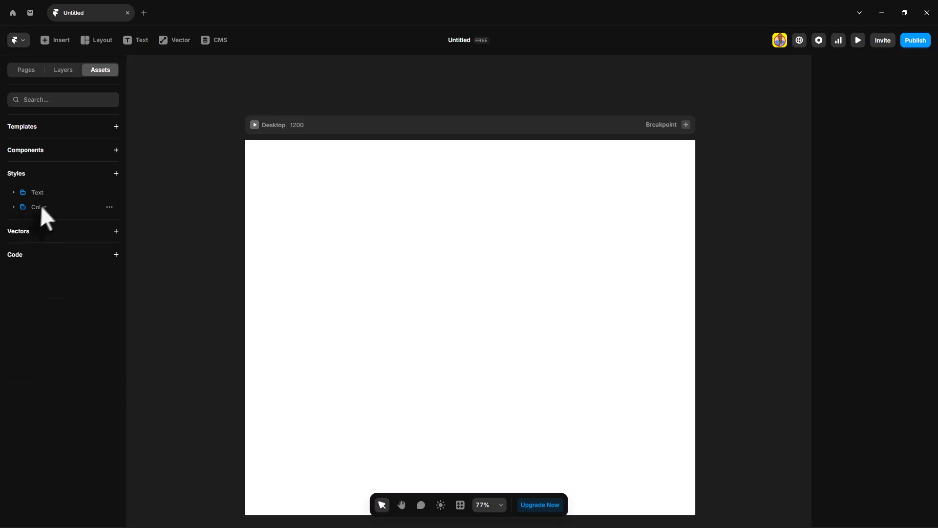
left_click(66, 72)
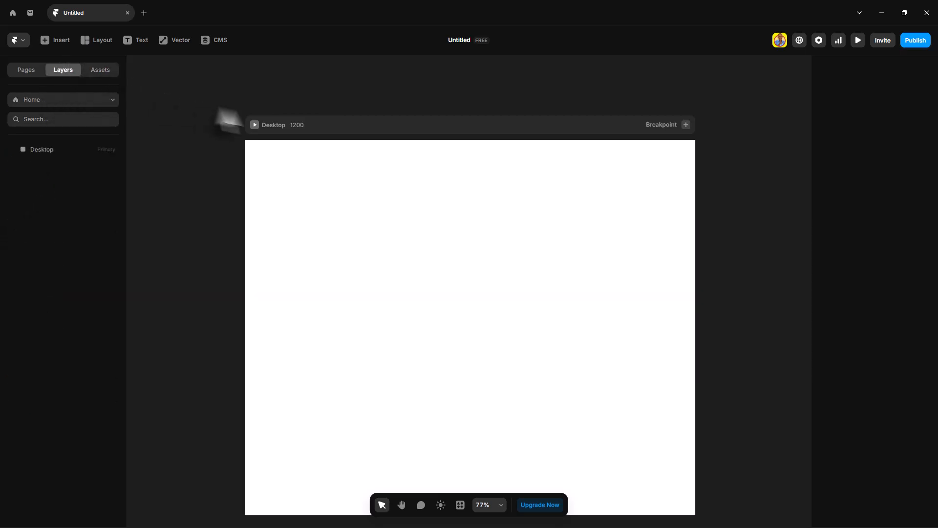
left_click(299, 127)
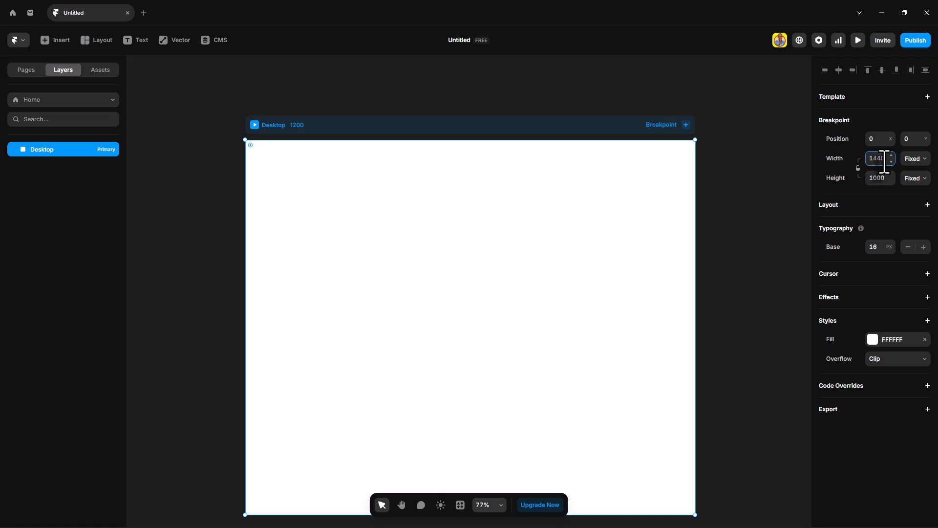
left_click(884, 158)
type("1440")
key("Return")
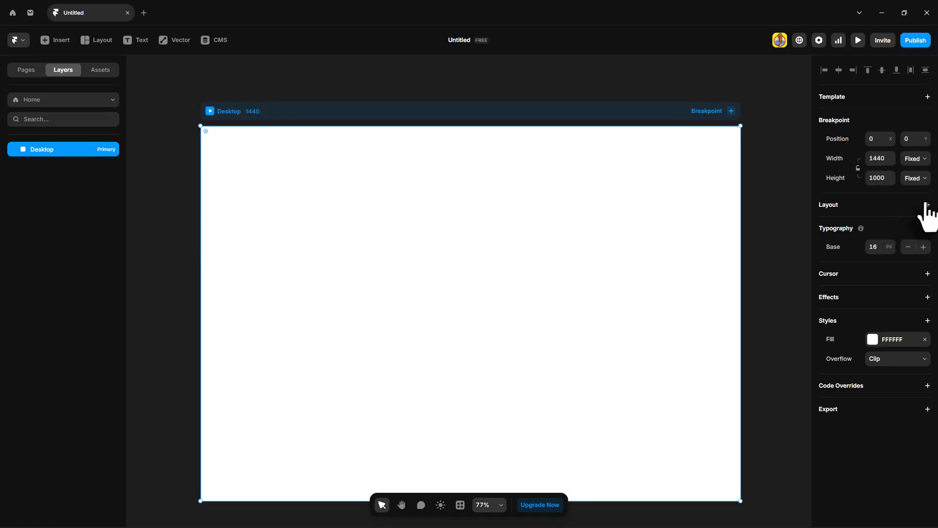
left_click(926, 205)
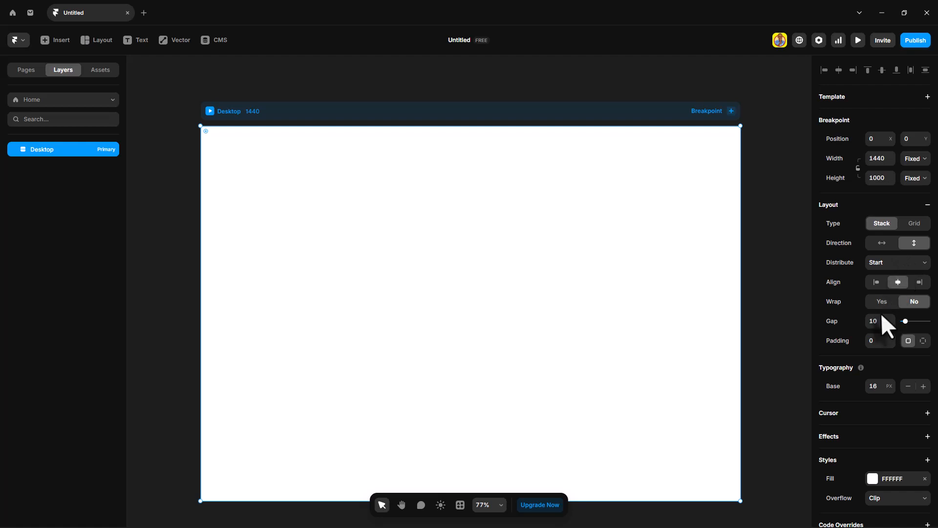
key("Return")
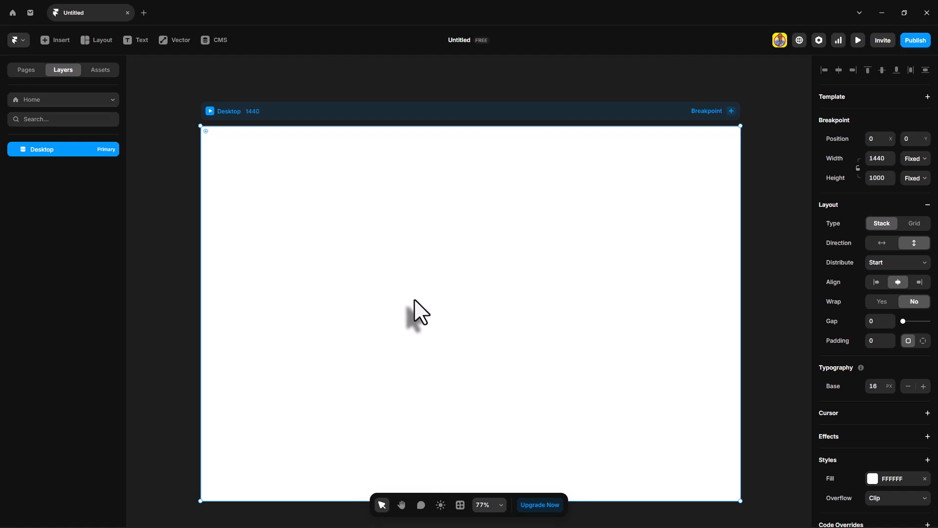
Draw a frame on the Desktop page and set its width to Fill and its height to Viewport, 100vh
key("f")
left_click_drag(395, 144, 488, 240)
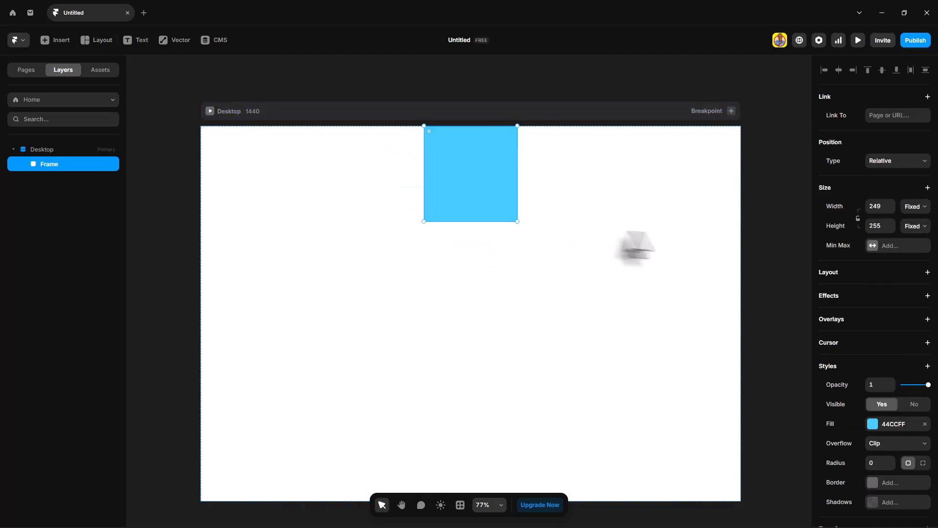
left_click(916, 206)
left_click(918, 244)
left_click(916, 226)
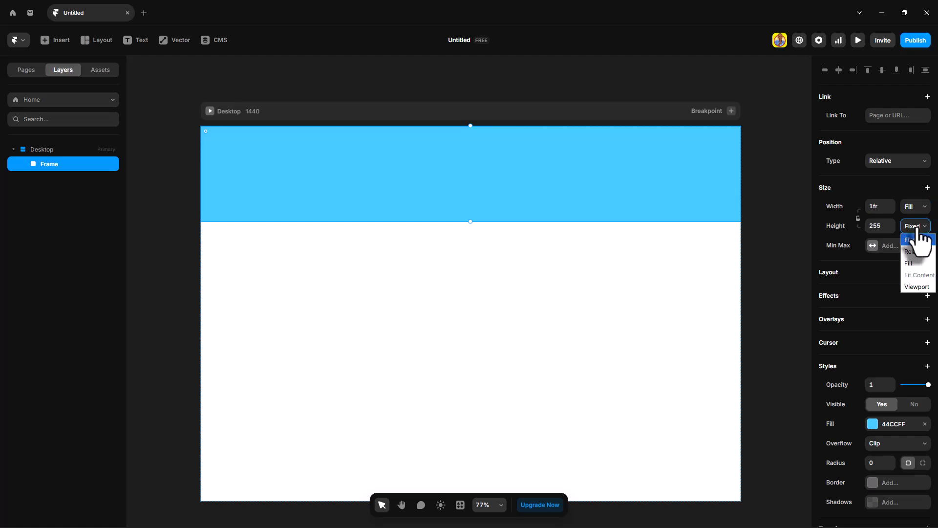
left_click(921, 288)
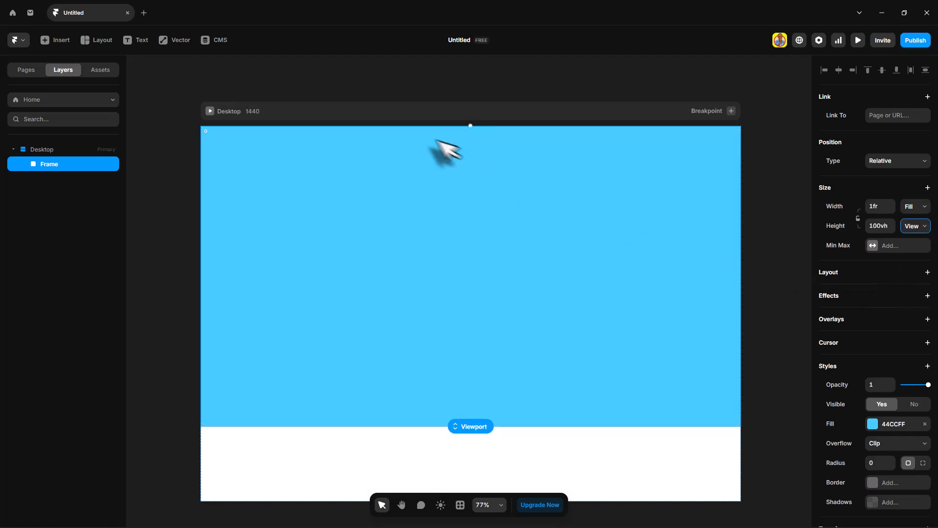
Set the Desktop breakpoint's height to Fit Content
left_click(400, 112)
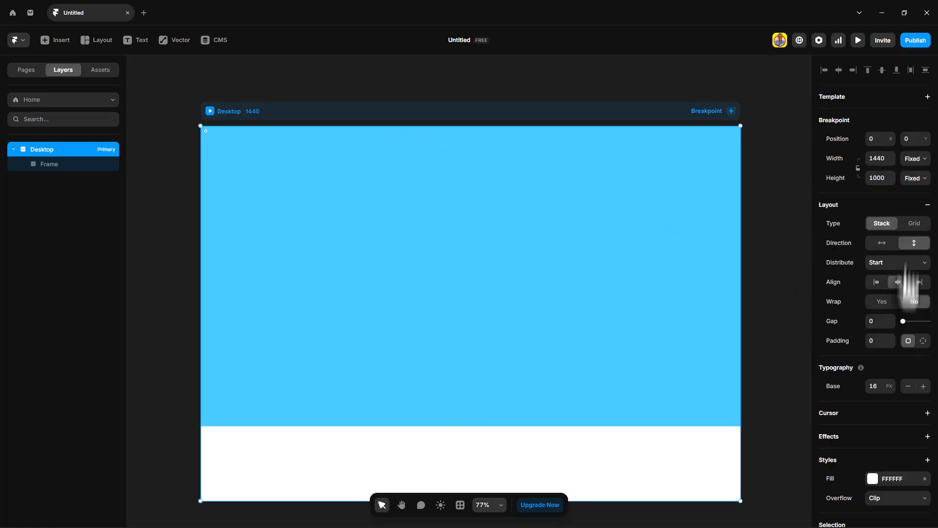
left_click(915, 178)
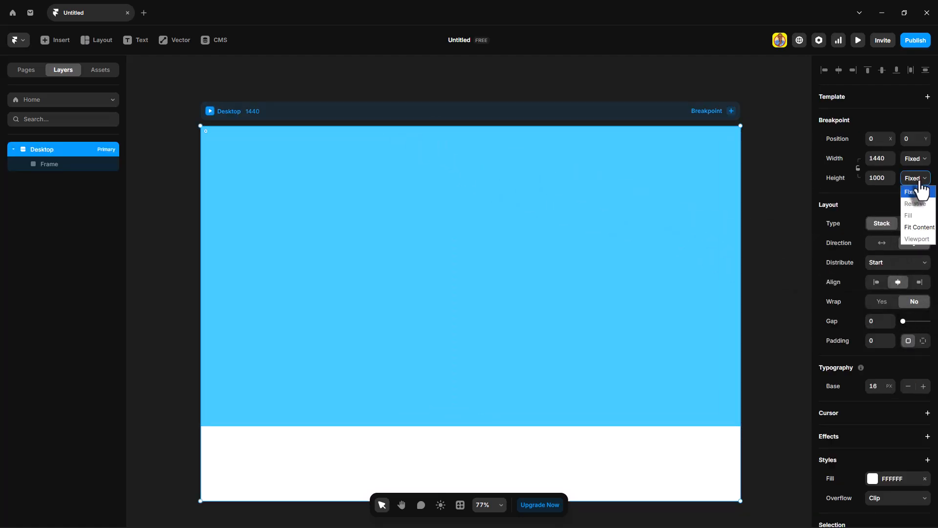
left_click(919, 227)
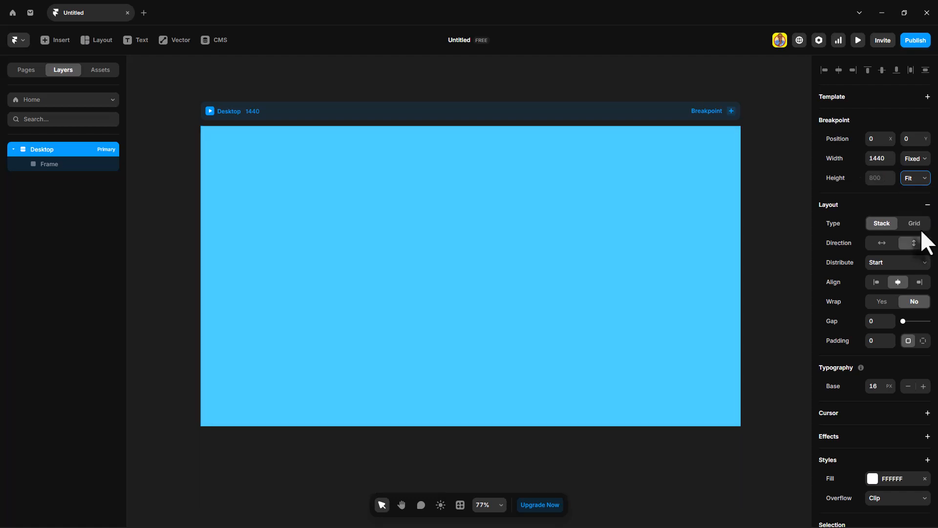
Rename the full-viewport frame as Hero_Section
double_click(52, 164)
type("Hero_S")
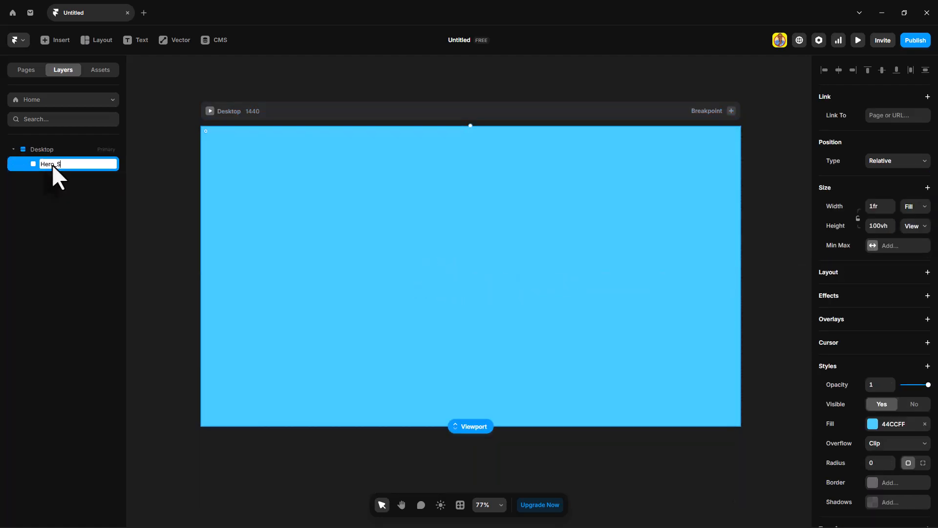
type("ection")
key("Return")
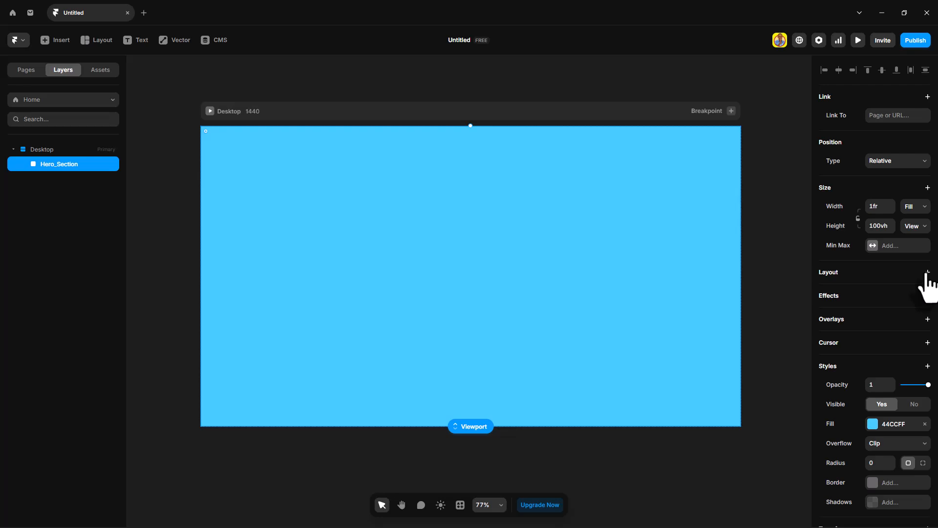
Add a stack layout with a padding of 80 to Hero_Section and remove its blue fill
left_click(926, 273)
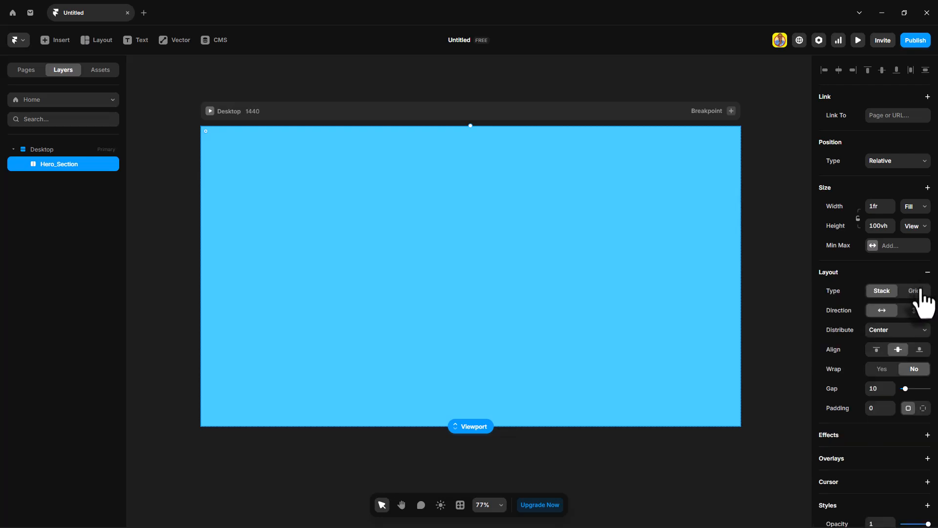
scroll(919, 292, "down", 5)
left_click(925, 330)
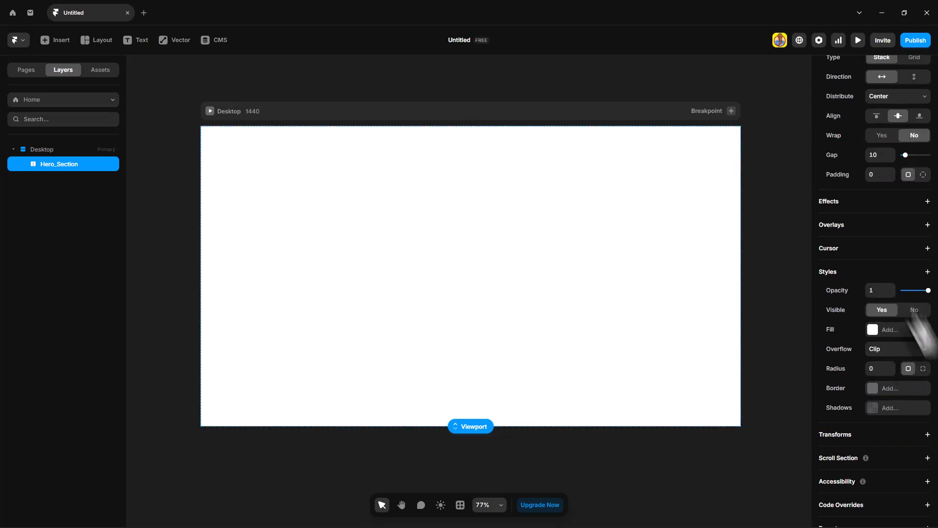
left_click(881, 175)
type("8")
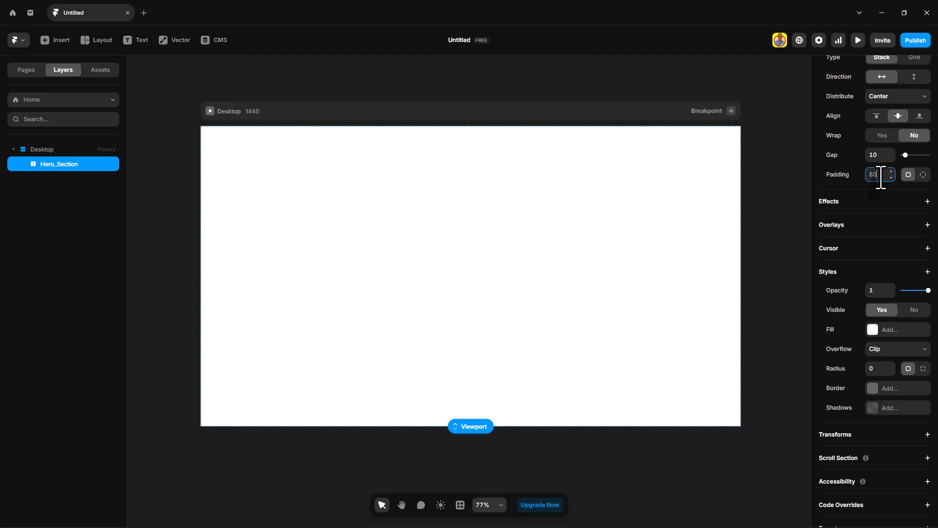
Add an accessibility tag to Hero_Section and set it to section
scroll(881, 176, "down", 1)
left_click(899, 463)
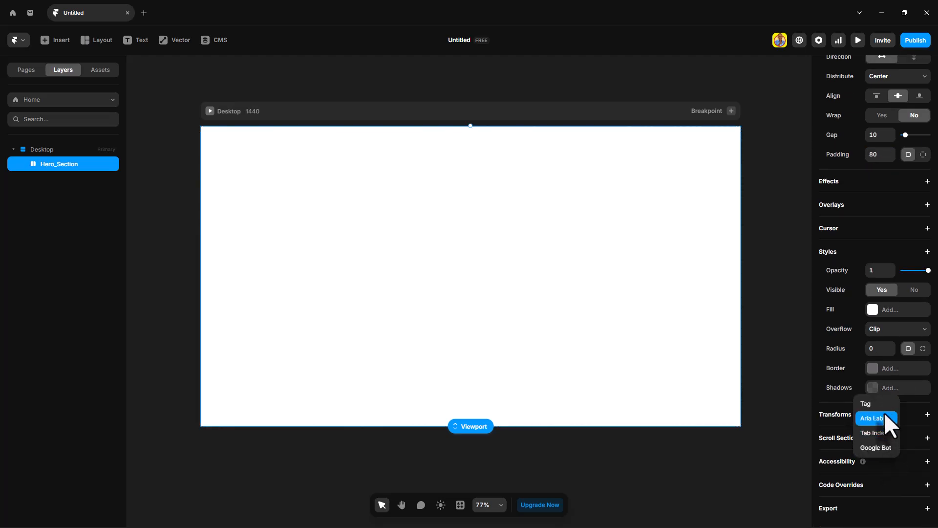
left_click(880, 404)
left_click(906, 481)
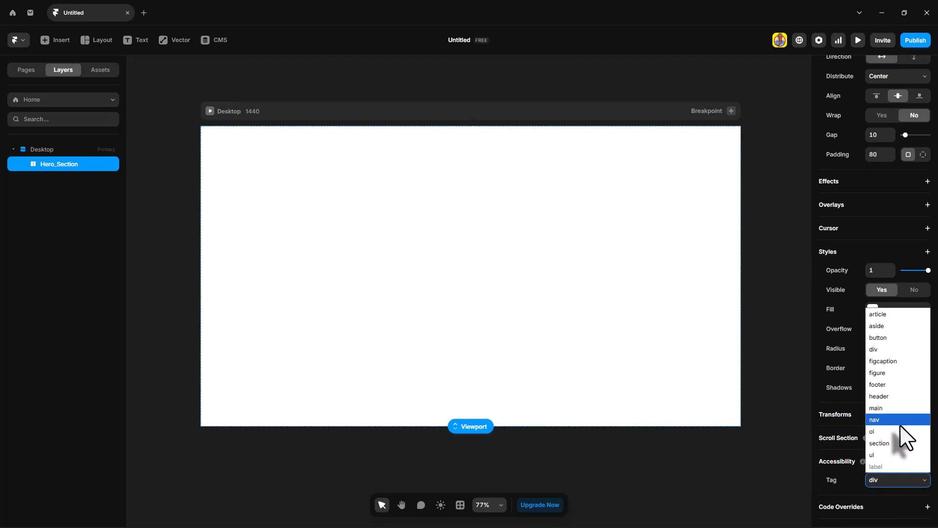
left_click(898, 443)
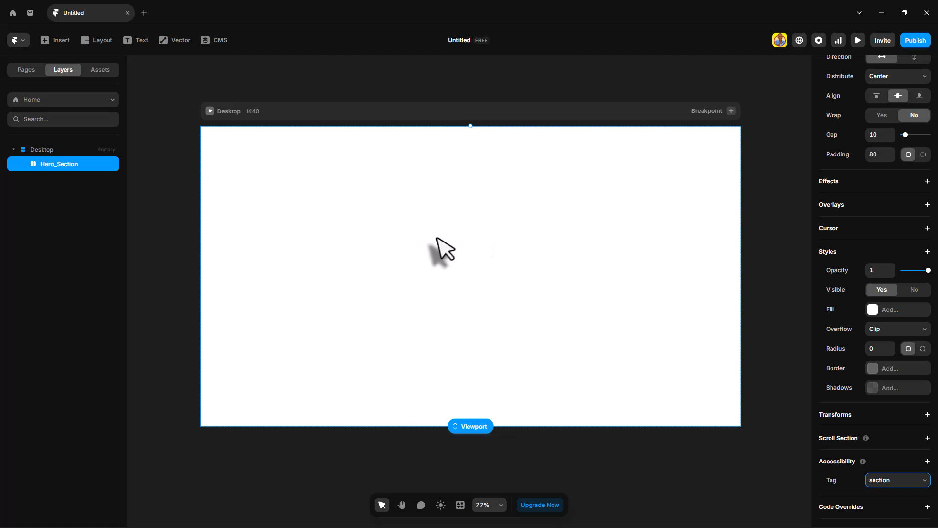
Draw a frame inside Hero_Section and set both its width and height to Fill
scroll(436, 249, "down", 1)
key("f")
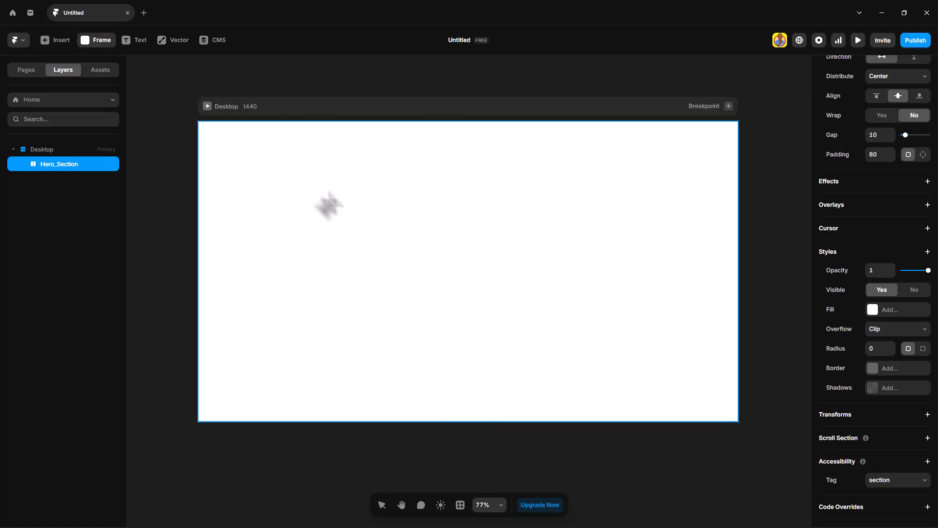
left_click_drag(324, 192, 405, 283)
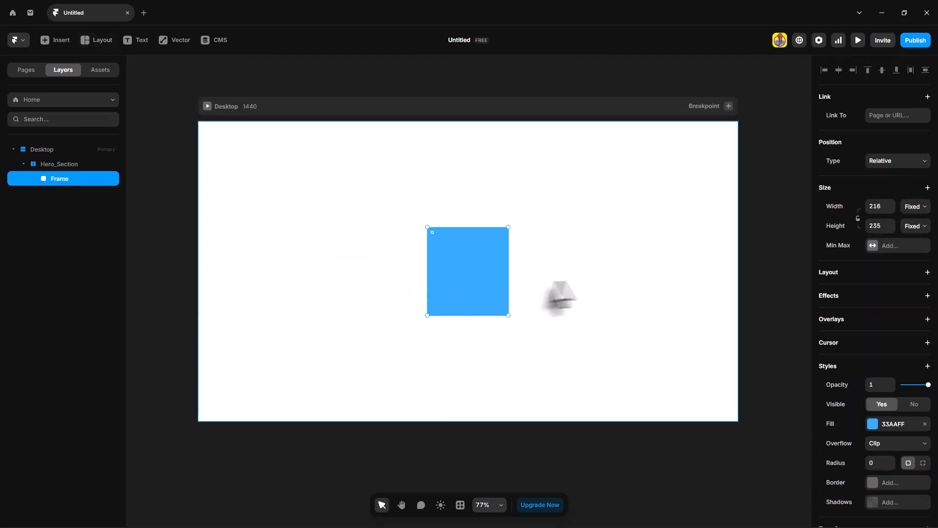
left_click(916, 207)
left_click(915, 242)
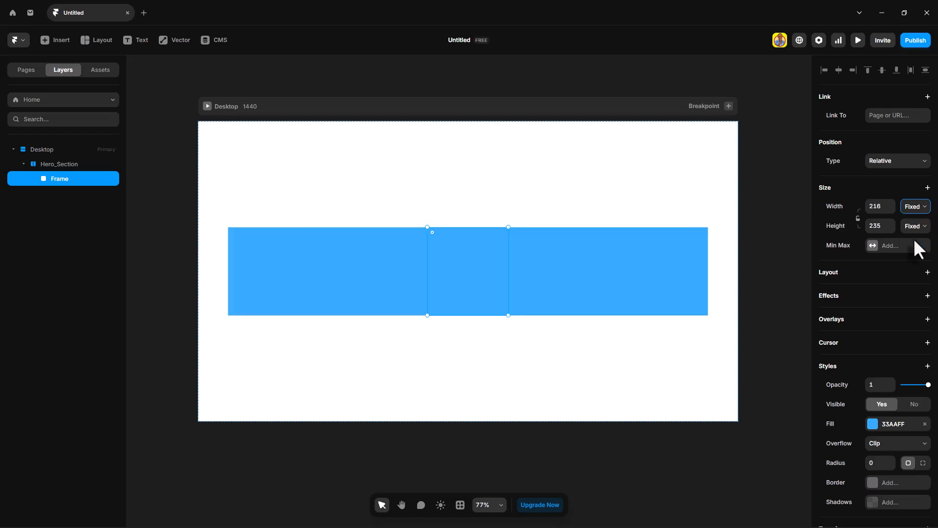
left_click(913, 226)
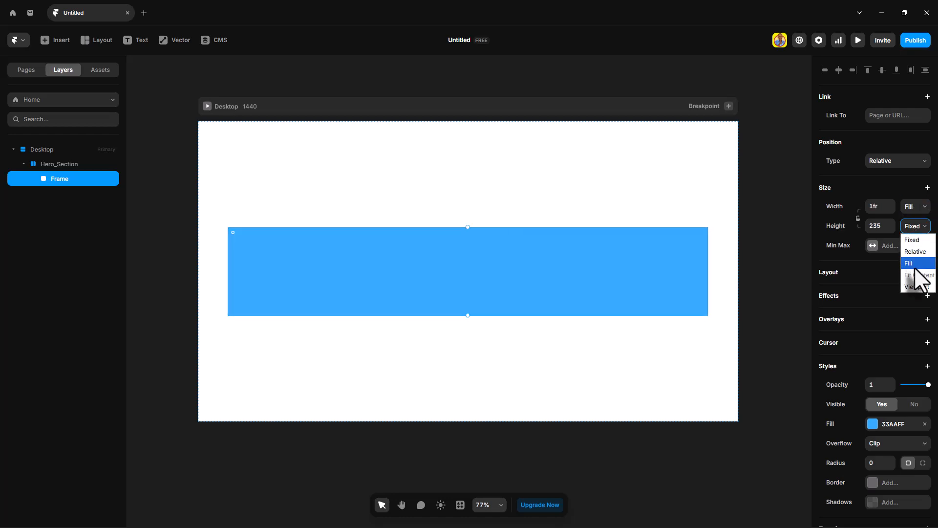
left_click(914, 264)
Rename the frame inside Hero_Section as Content_Wraper
double_click(61, 179)
type("Content")
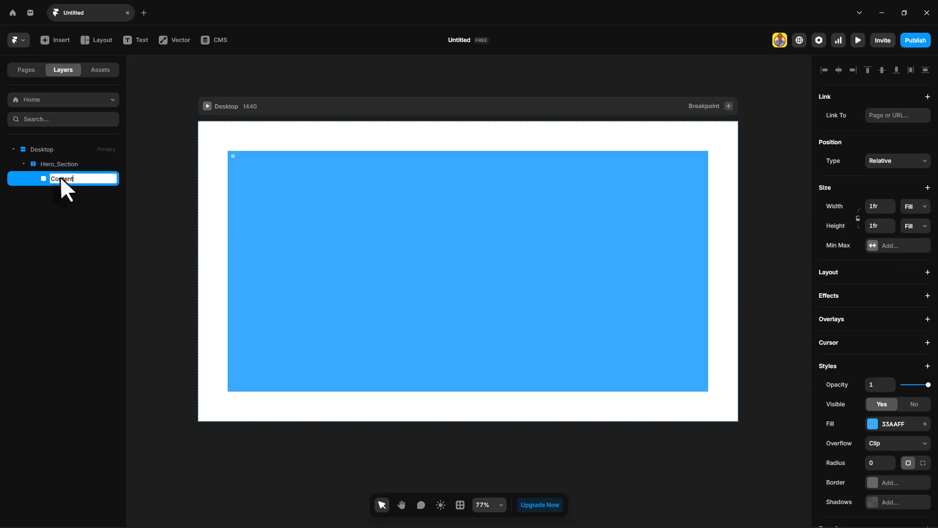
type("_Wraper")
key("Return")
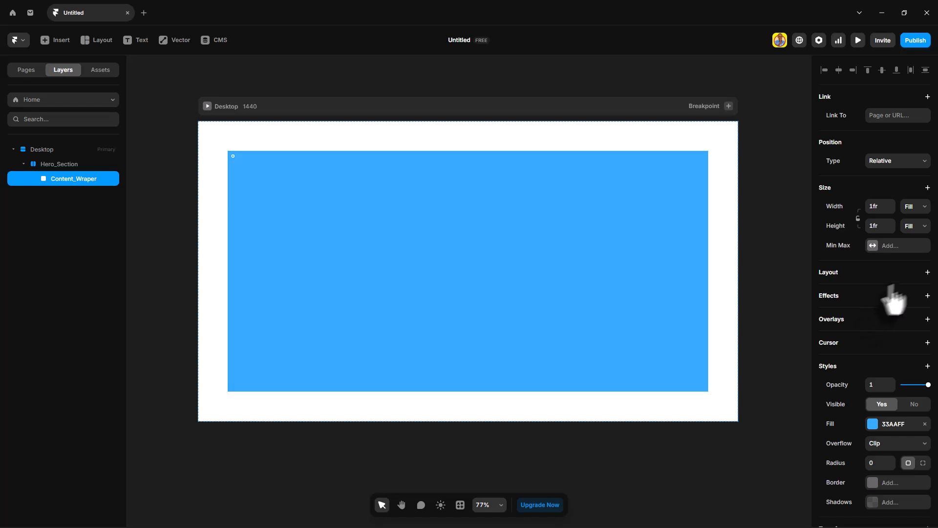
Add a horizontal stack layout with a gap of 24 to Content_Wraper and remove its blue fill
left_click(928, 273)
scroll(883, 386, "down", 1)
left_click(883, 364)
type("2")
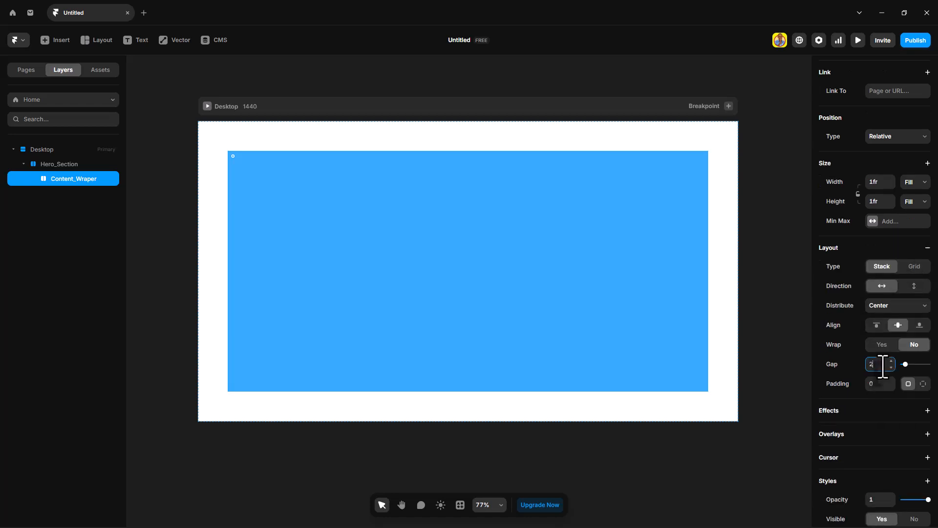
type("4")
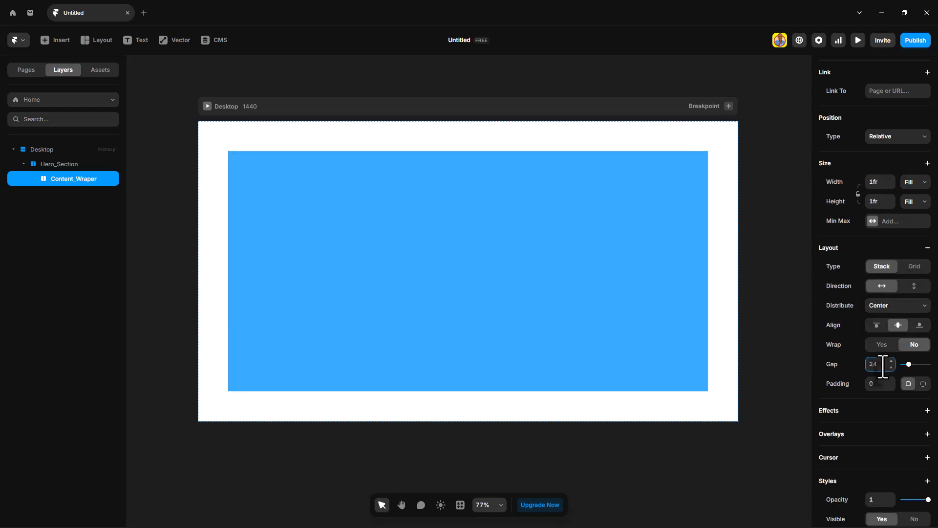
scroll(885, 391, "down", 3)
left_click(924, 419)
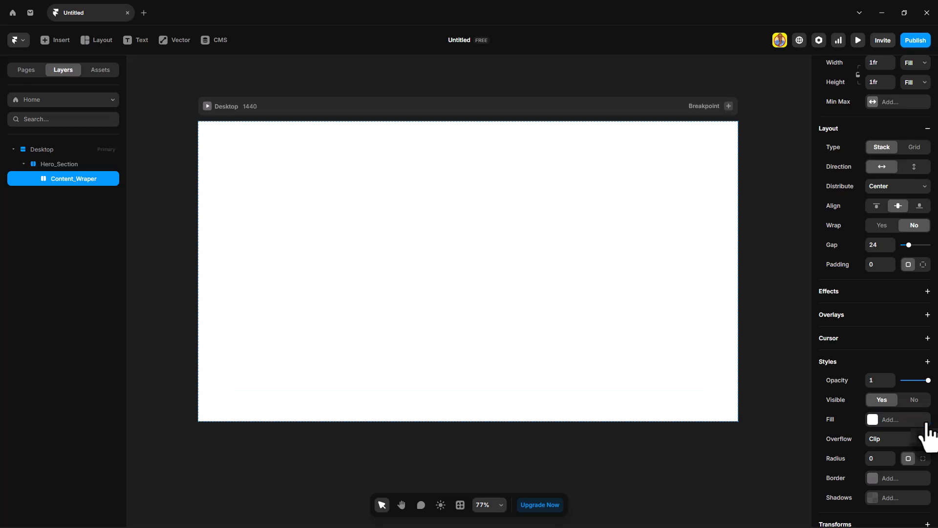
scroll(893, 430, "down", 1)
Draw a frame inside Content_Wraper and set both its width and height to Fill
key("f")
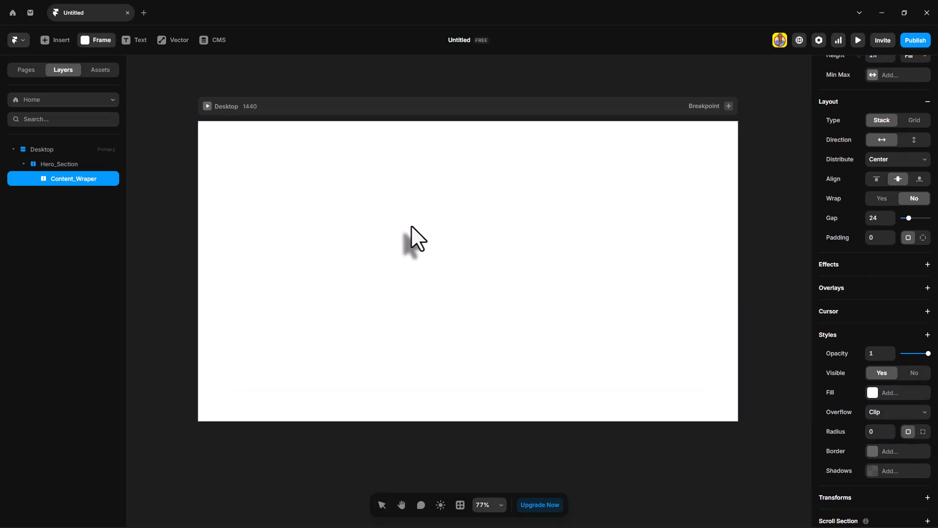
left_click_drag(331, 214, 383, 280)
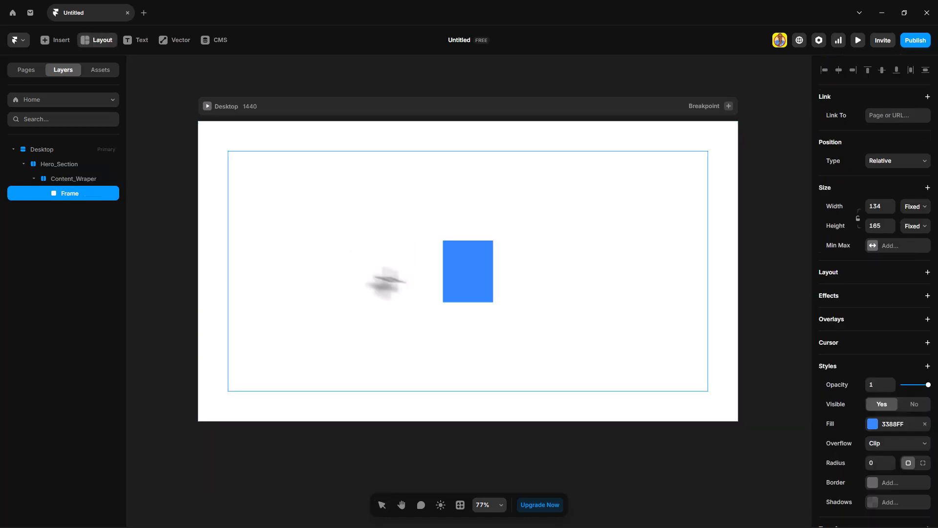
left_click(915, 208)
left_click(912, 241)
left_click(912, 228)
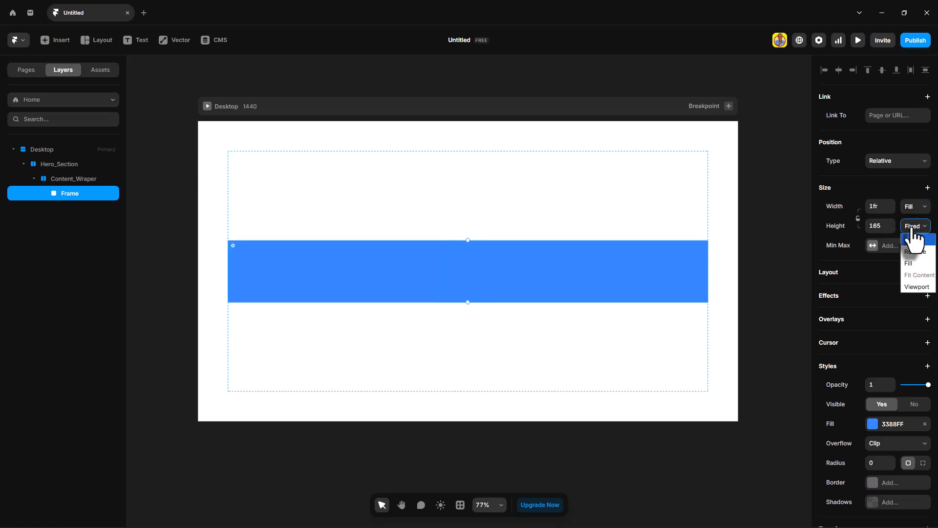
left_click(912, 264)
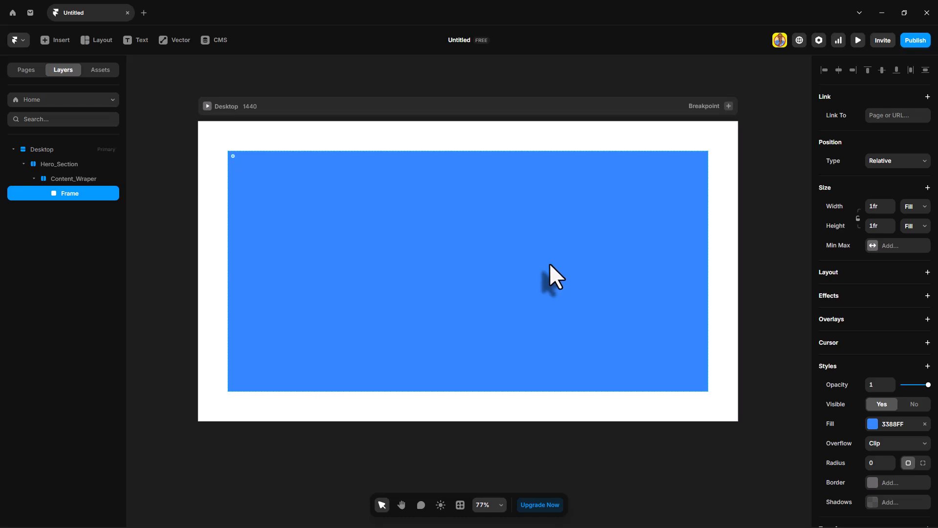
Duplicate the frame inside Content_Wraper and name the two frames Left and Right
key("ctrl+d")
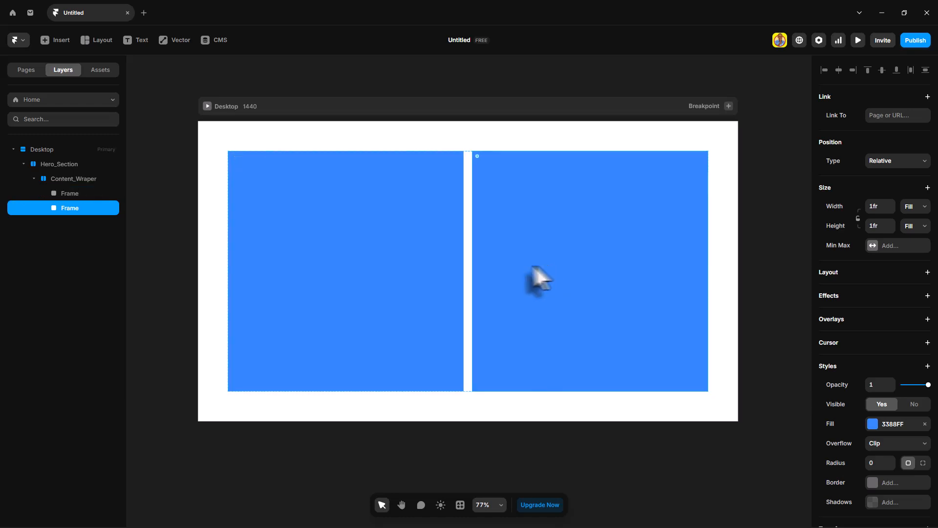
left_click(347, 255)
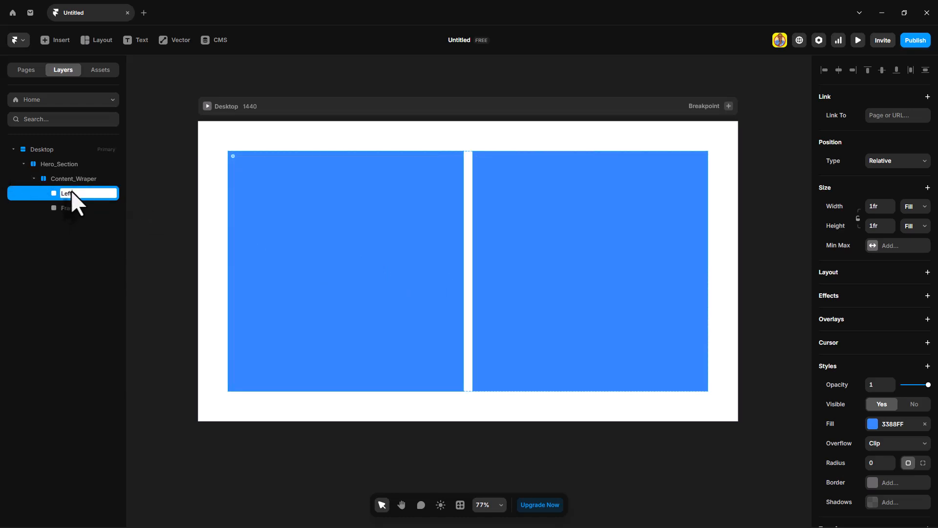
double_click(72, 207)
type("Right")
key("Return")
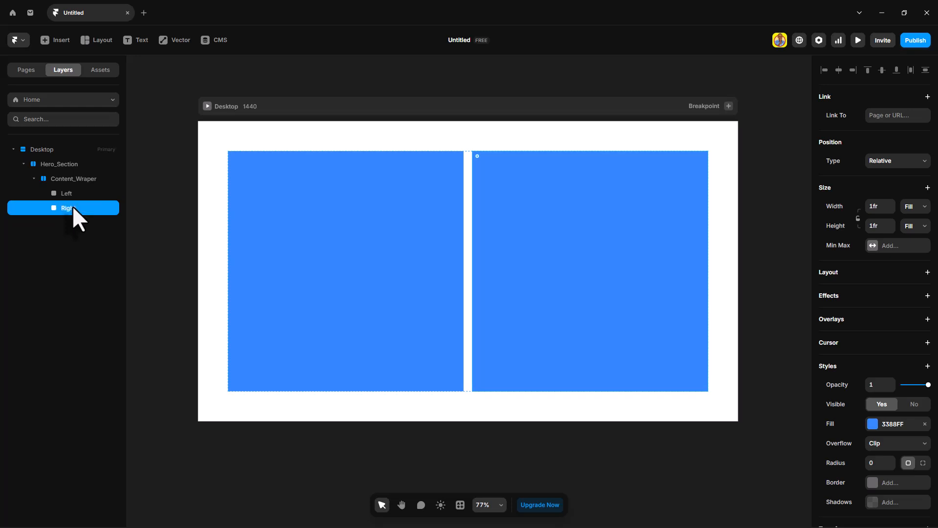
Add a vertical stack layout to the Left frame
left_click(68, 192)
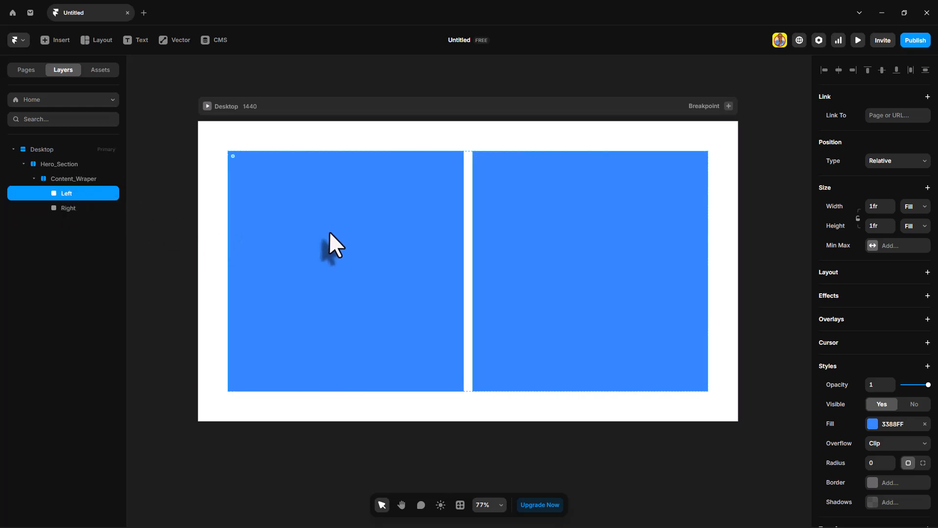
left_click(927, 272)
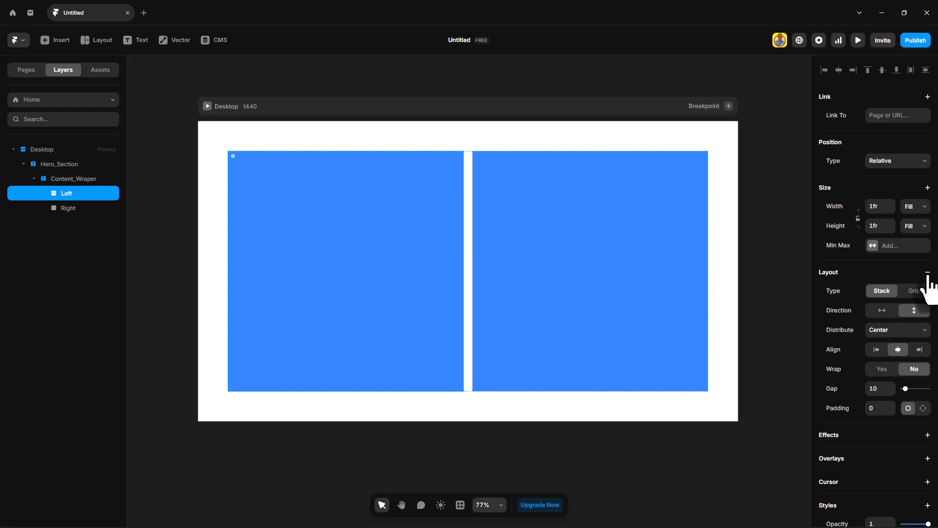
scroll(928, 293, "down", 3)
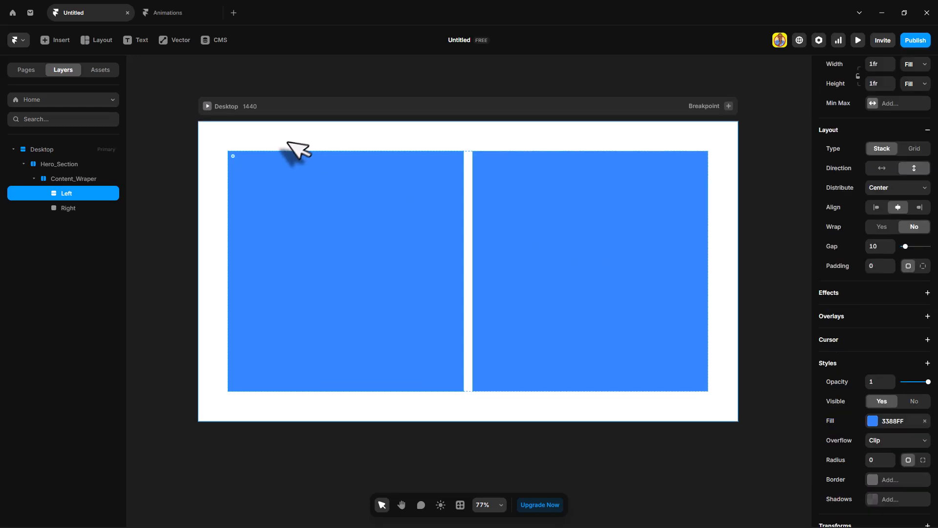
Give Hero_Section a diagonal linear gradient from Blue1 at the lower right to Blue2 towards the upper left, with the Blue2 stop at about 72%
left_click(215, 138)
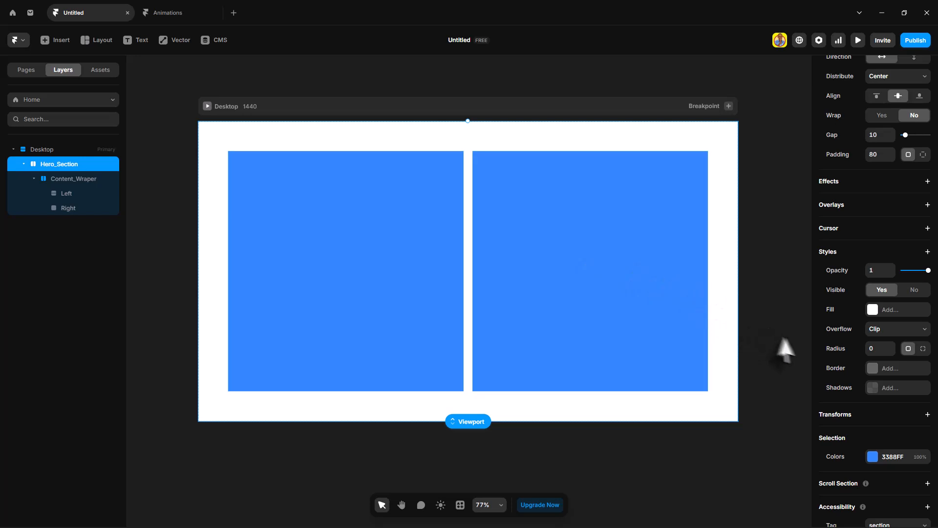
scroll(838, 409, "down", 3)
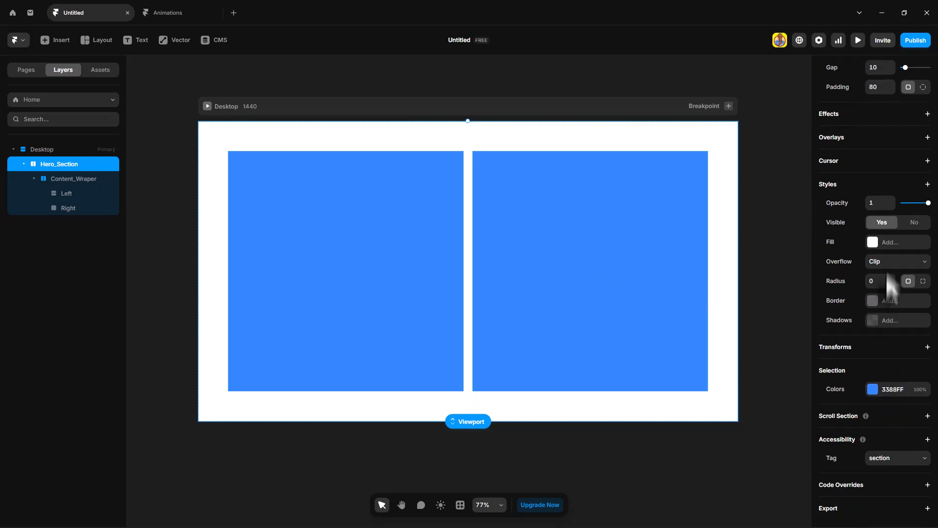
left_click(892, 243)
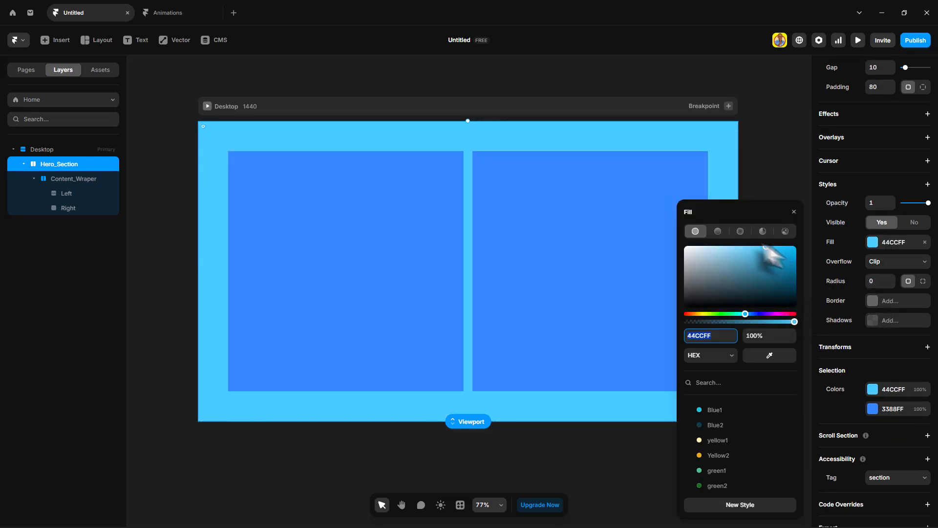
left_click(718, 231)
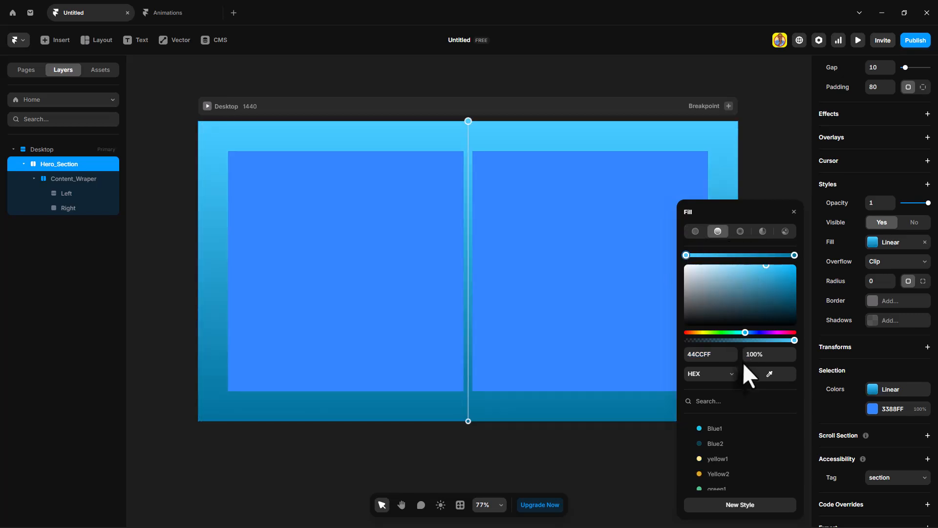
left_click(723, 429)
left_click_drag(794, 264, 784, 303)
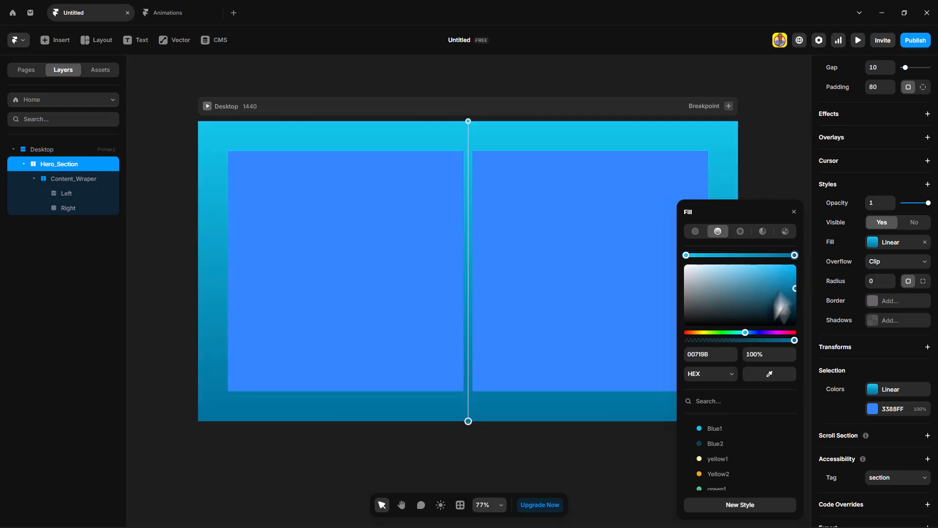
left_click(718, 444)
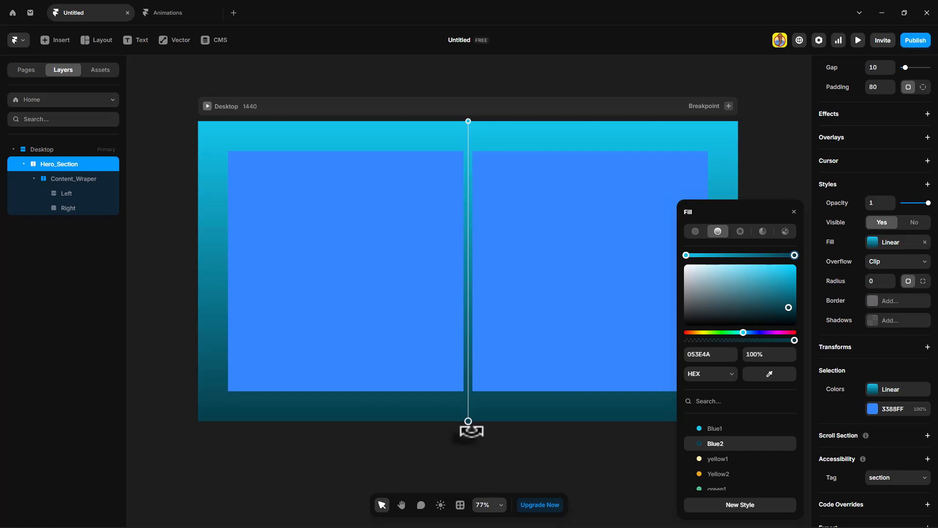
left_click_drag(468, 431, 357, 209)
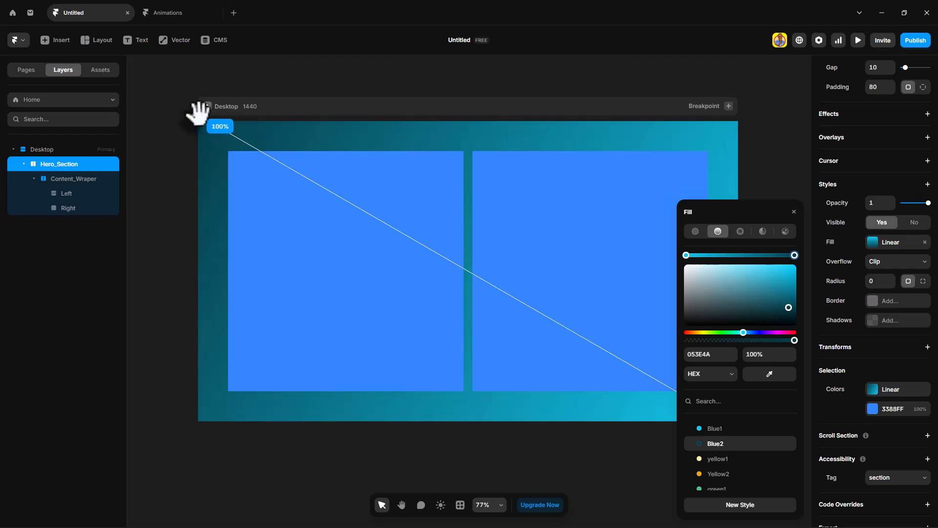
left_click_drag(202, 117, 342, 219)
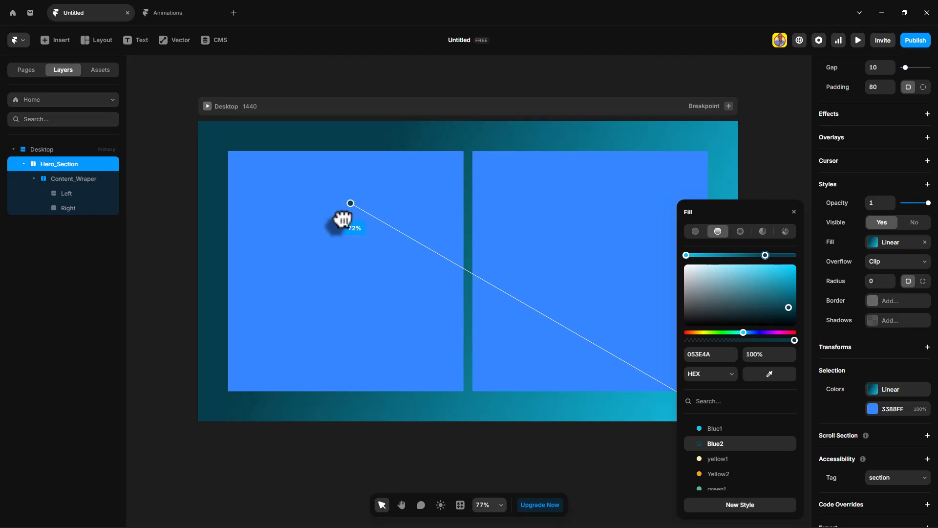
Remove the blue fill from both the Left and Right frames
left_click(384, 258)
double_click(384, 258)
scroll(915, 377, "down", 1)
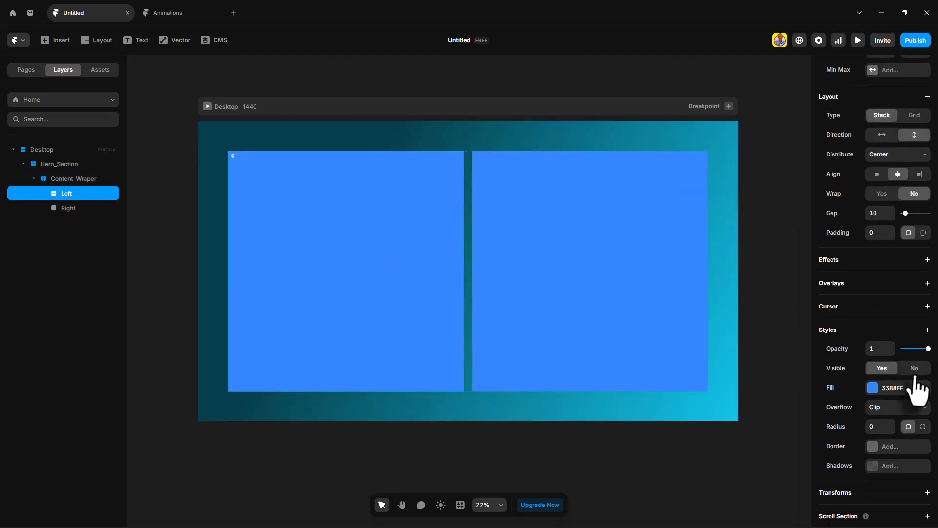
left_click(923, 387)
left_click(612, 292)
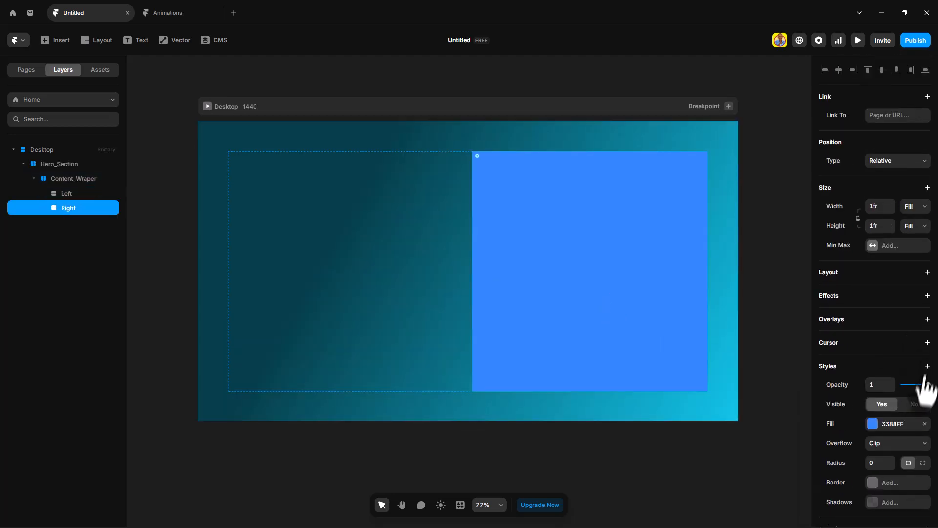
left_click(924, 424)
Add a text layer reading "All New Flavors" inside the Left frame
left_click(135, 41)
left_click(346, 270)
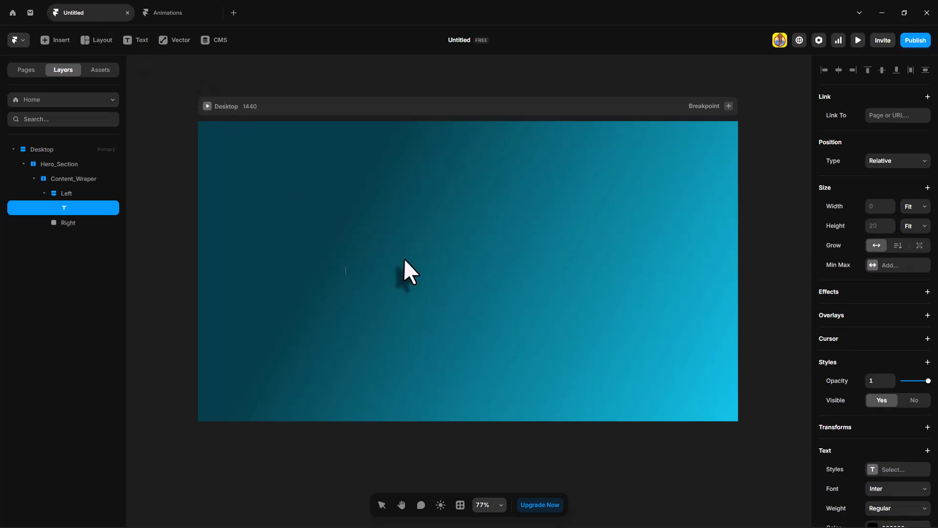
type("All New Flavors")
key("Escape")
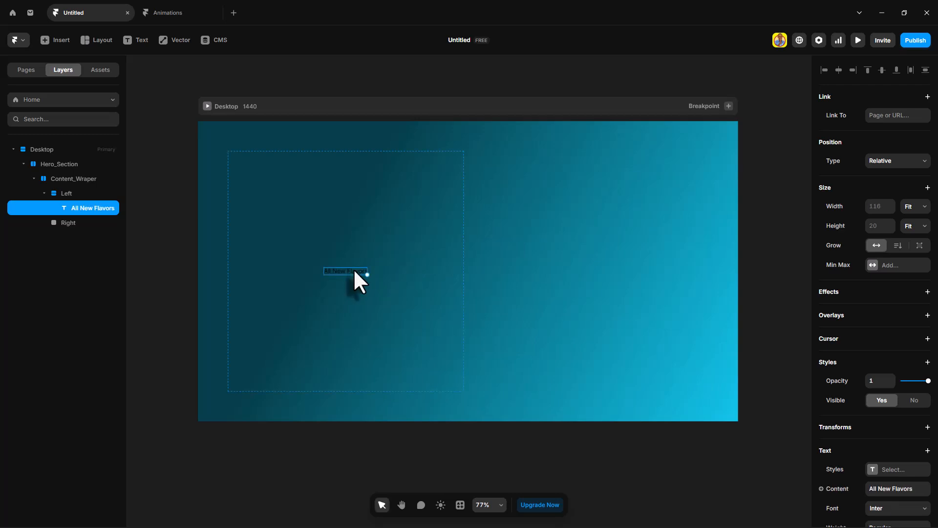
Apply the Body 2 text style to "All New Flavors" and set its color to white (FFFFFF)
scroll(908, 430, "down", 2)
left_click(902, 378)
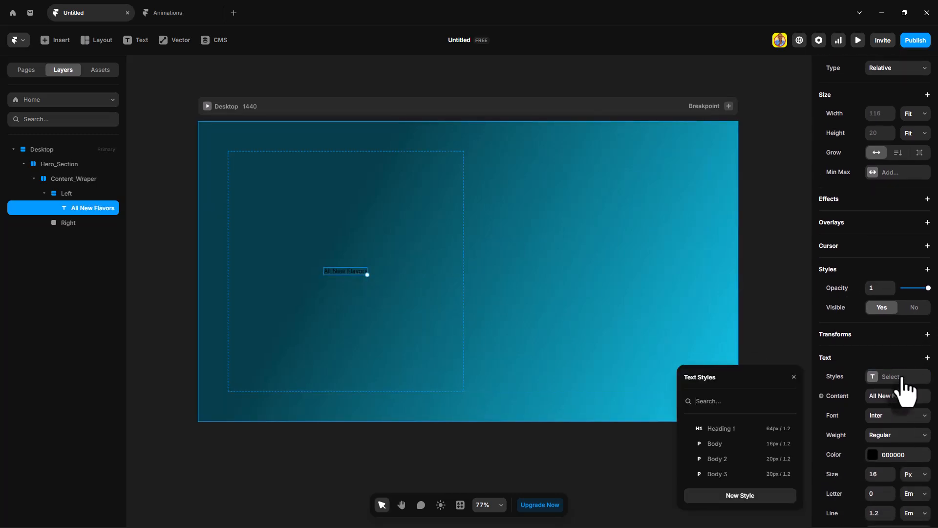
left_click(723, 459)
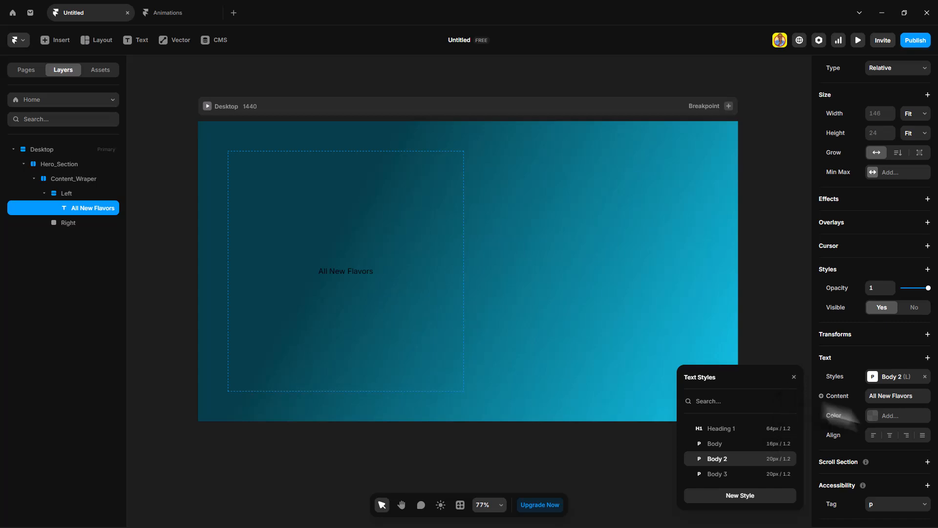
left_click(899, 415)
left_click_drag(729, 289, 666, 247)
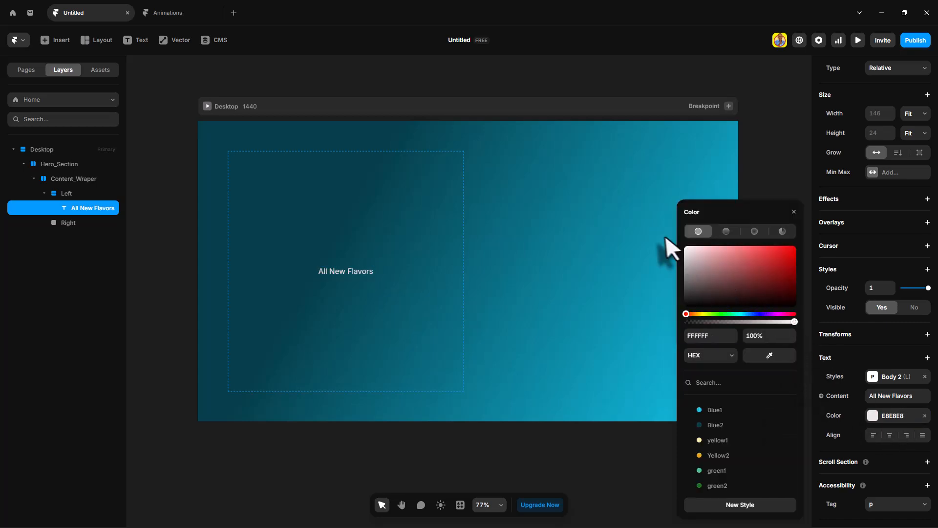
left_click(794, 212)
Wrap the "All New Flavors" text in a stack and set the stack's width to Fit Content
key("ctrl+Return")
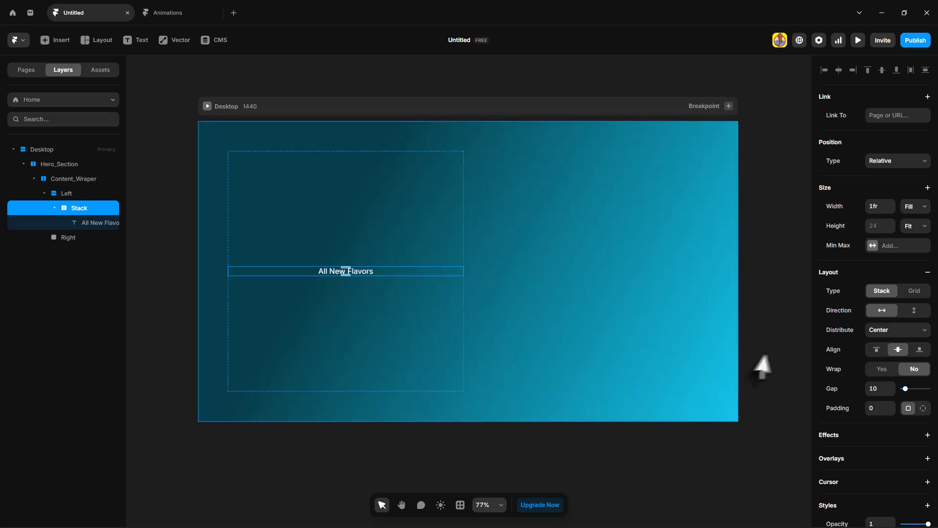
left_click(923, 206)
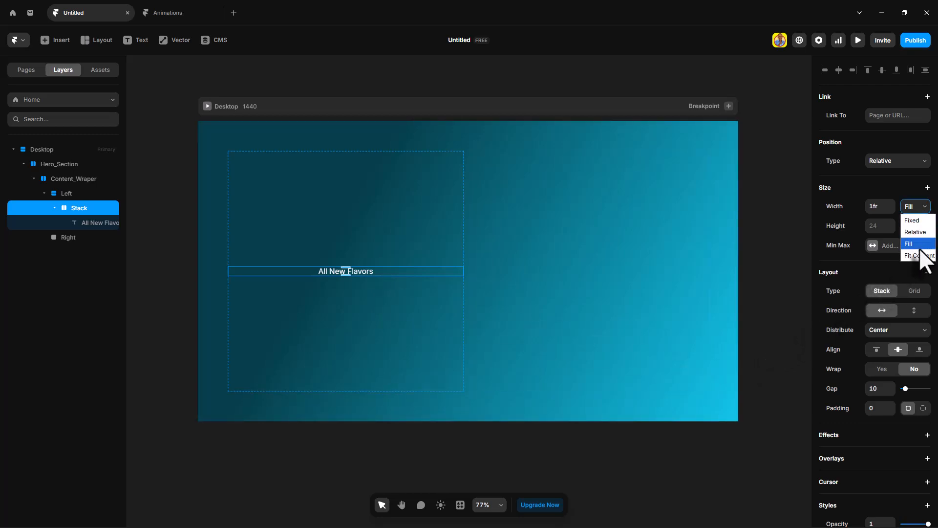
left_click(919, 255)
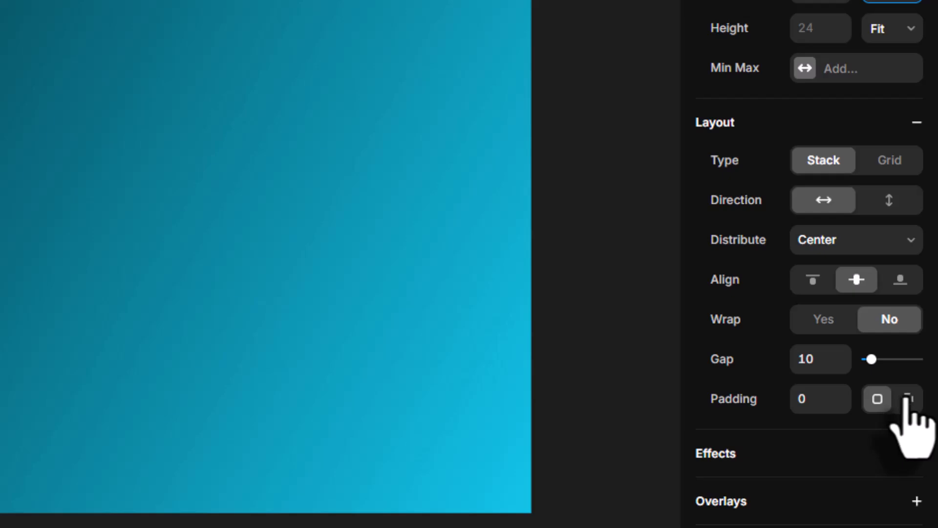
Set the stack's padding individually to 12 top, 16 right, 12 bottom and 16 left
left_click(922, 407)
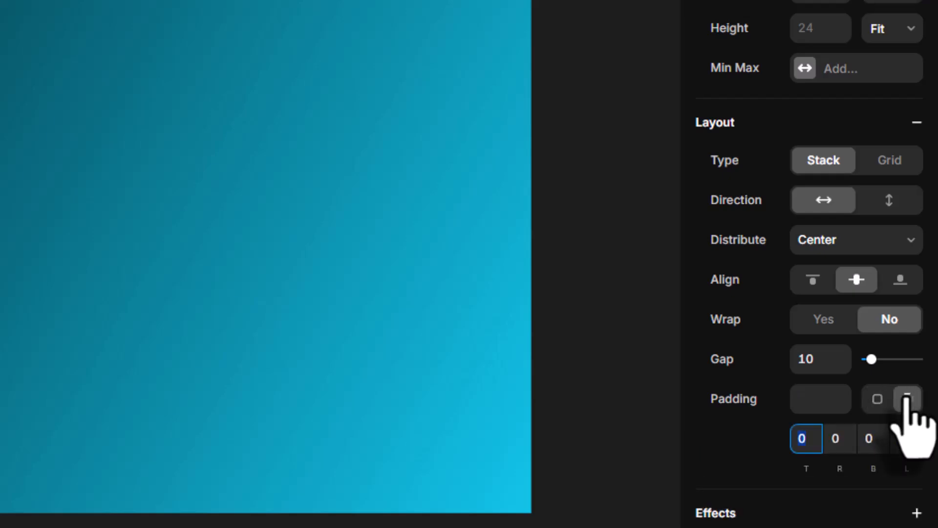
type("12")
key("Tab")
type("1")
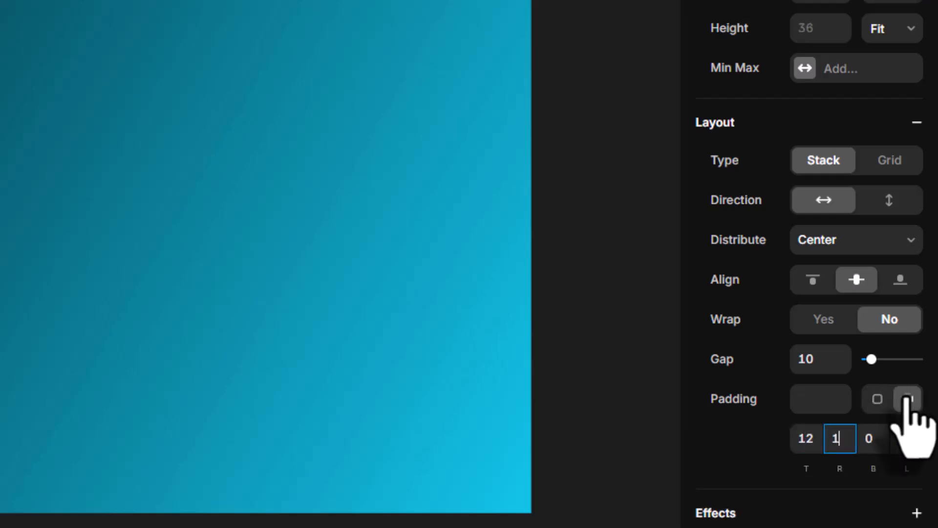
type("6")
key("Tab")
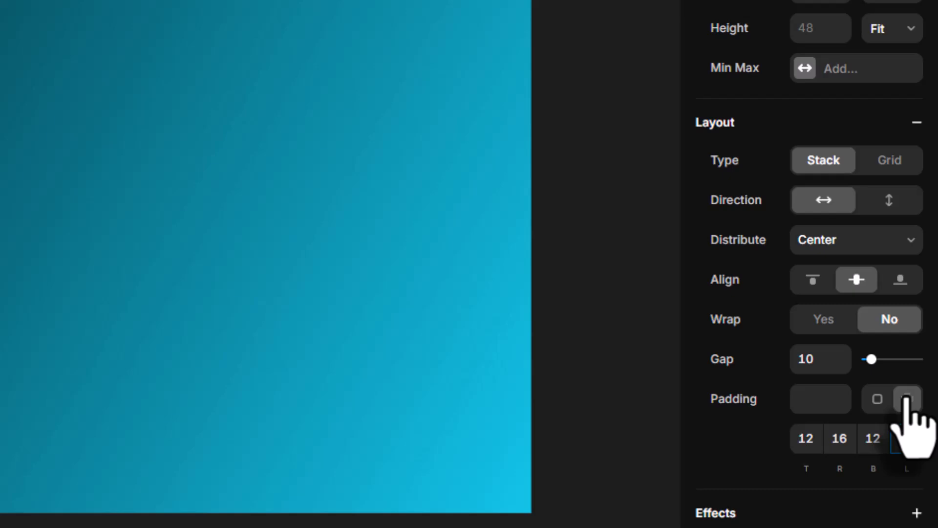
type("16")
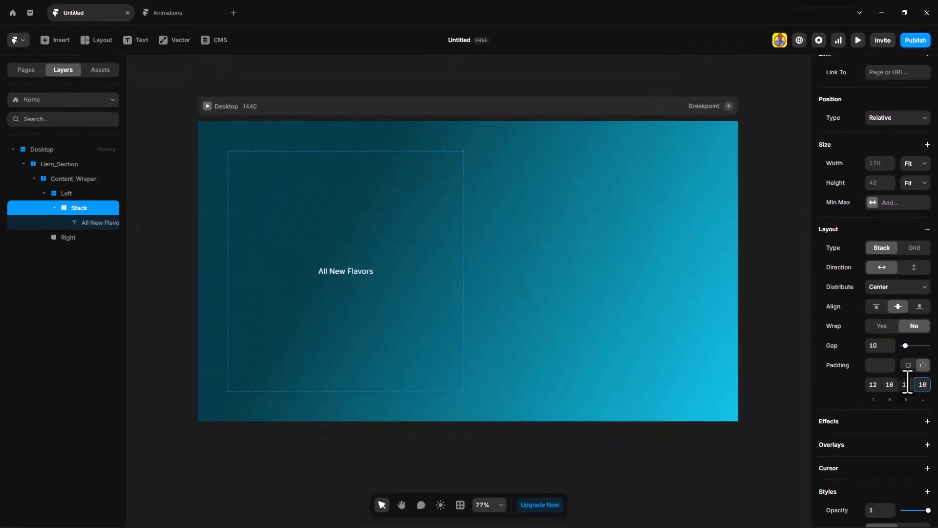
Give the stack around "All New Flavors" a white (FFFFFF) fill at 40% opacity and a corner radius of 68
scroll(906, 395, "down", 3)
left_click(889, 361)
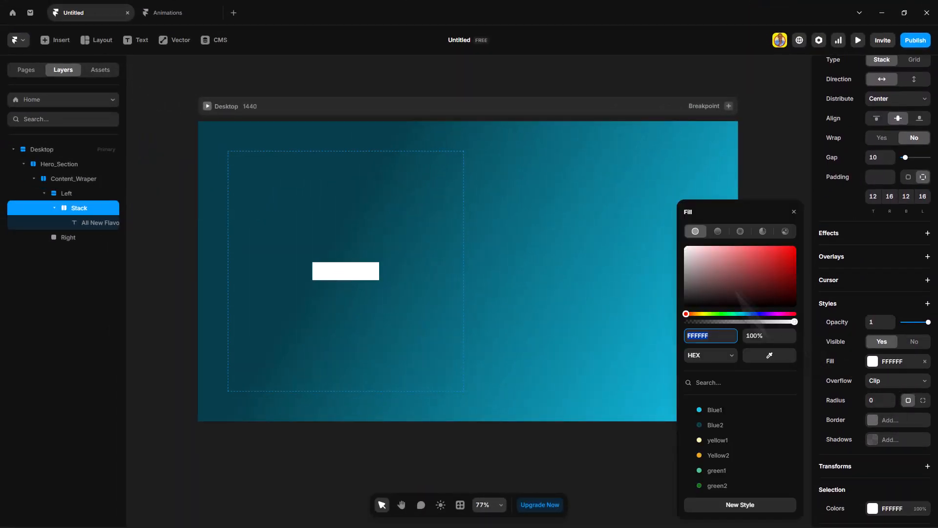
left_click_drag(703, 272, 651, 233)
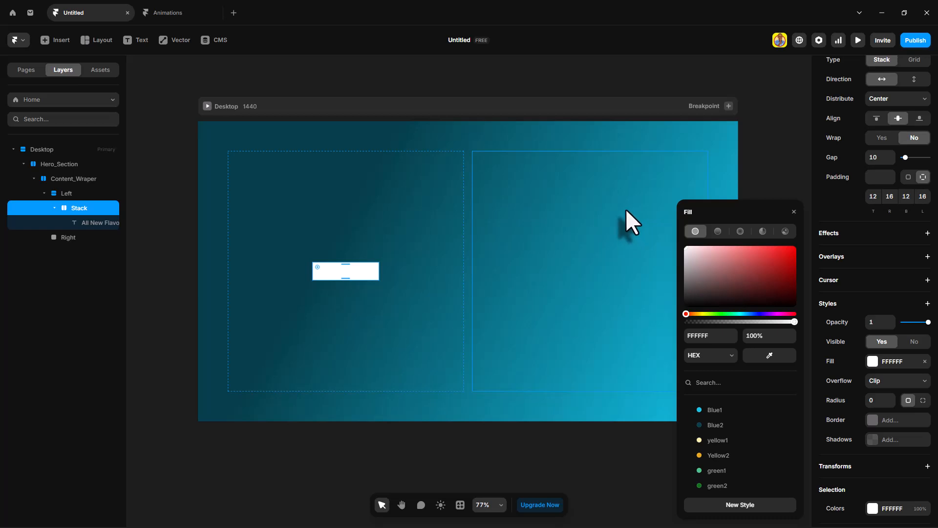
left_click(766, 335)
type("40")
key("Return")
left_click_drag(890, 399, 882, 354)
left_click(794, 213)
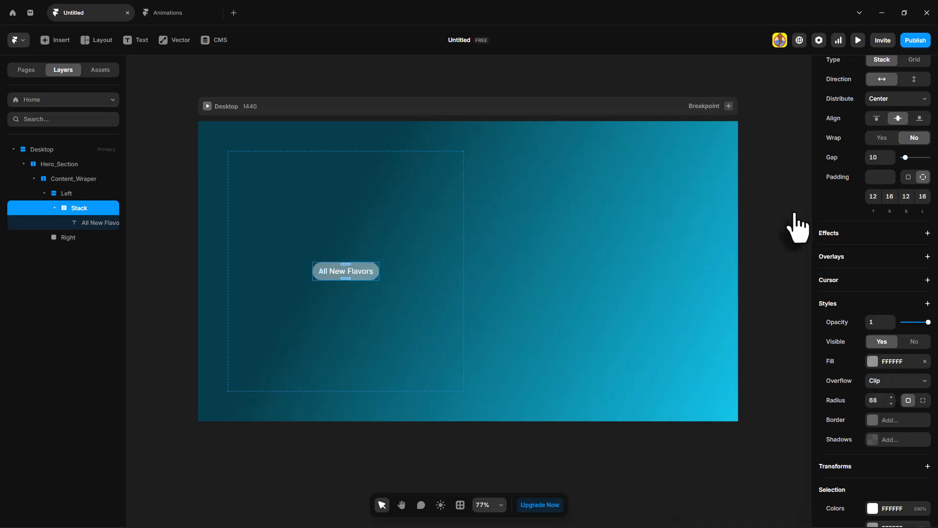
Rename the stack around "All New Flavors" as Tag
double_click(78, 209)
type("Tag")
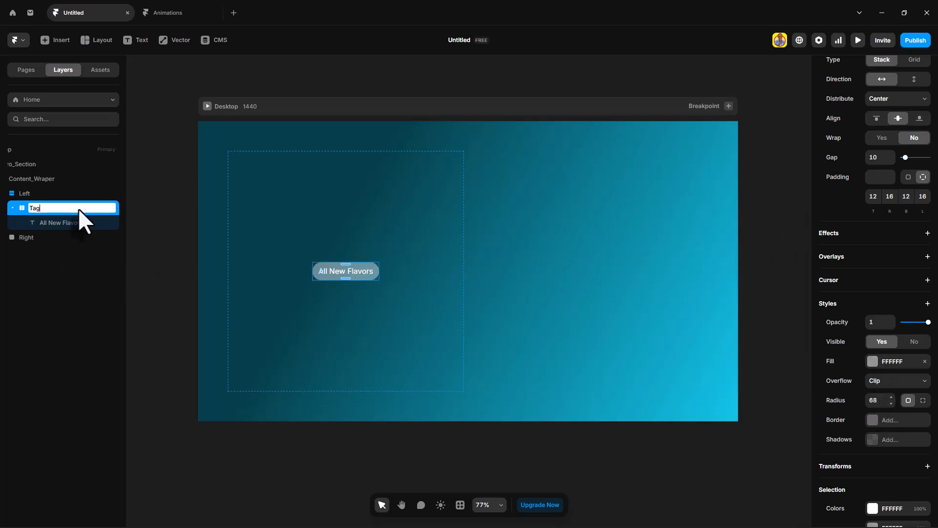
key("Return")
Add a text layer reading "LAY'S® Lightly Salted BBQ Flavored Potato Chips" below the tag in the Left frame
key("t")
left_click(316, 309)
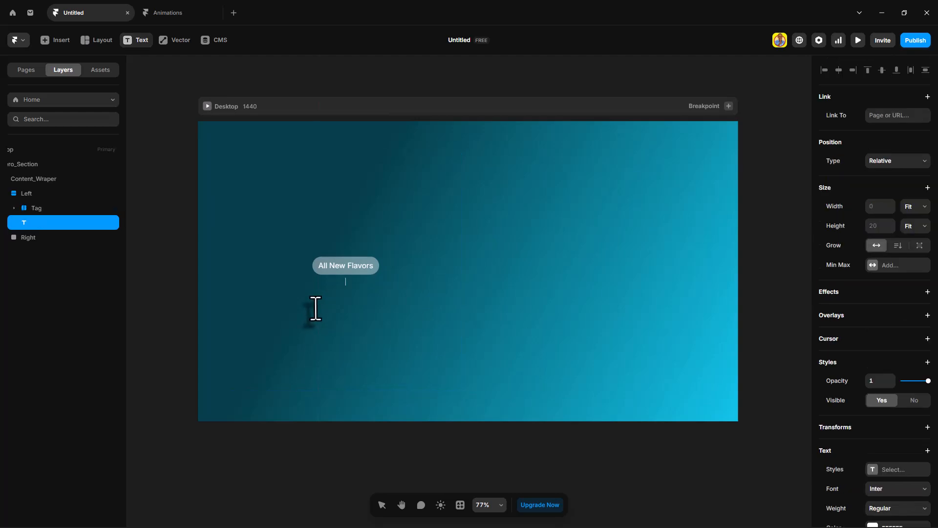
type("LAY'S® Lightly Salted BBQ Flavored Potato Chips")
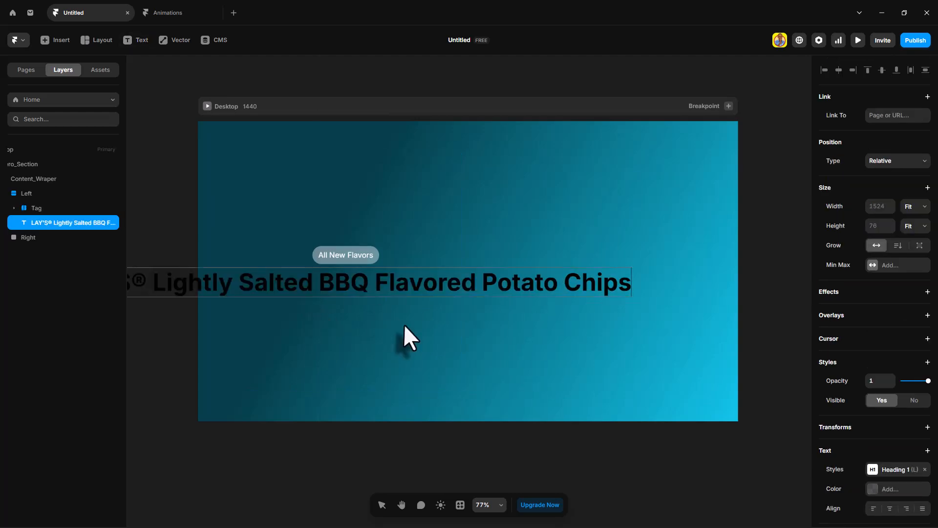
key("Escape")
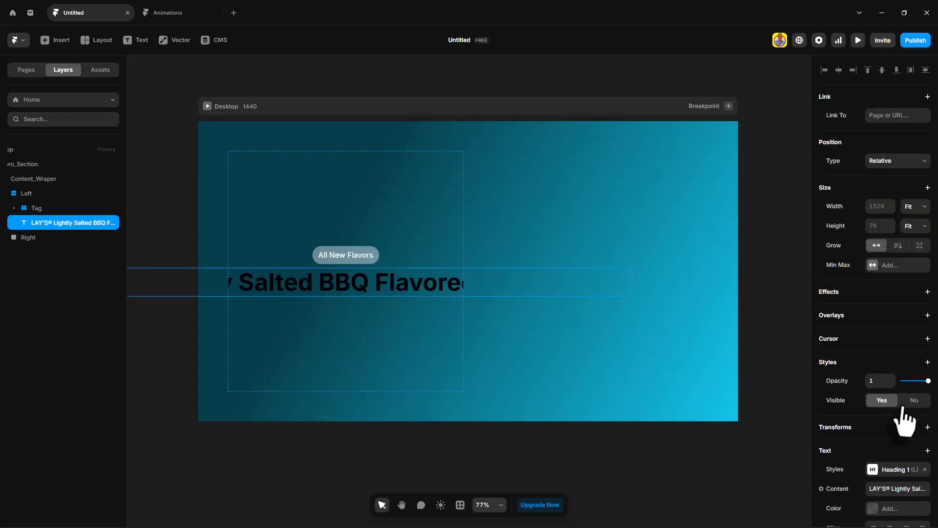
scroll(904, 419, "down", 3)
left_click(894, 371)
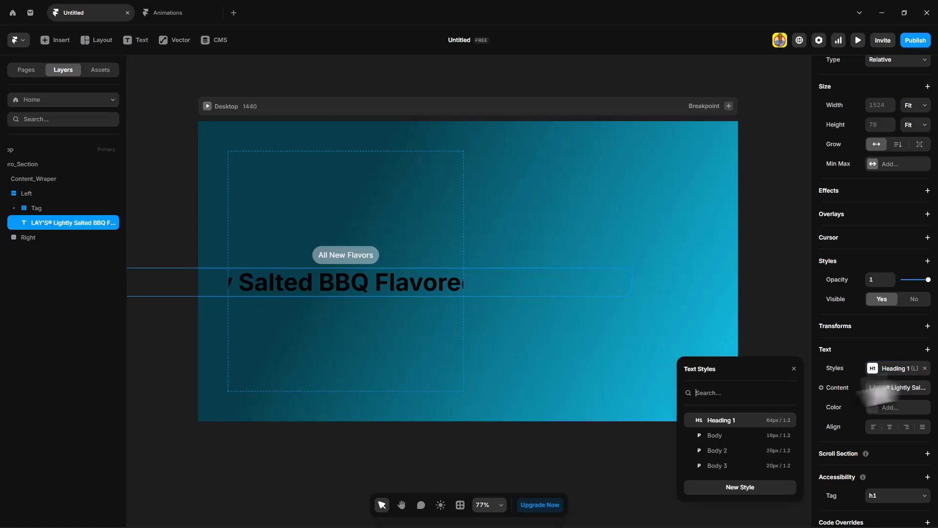
left_click(897, 375)
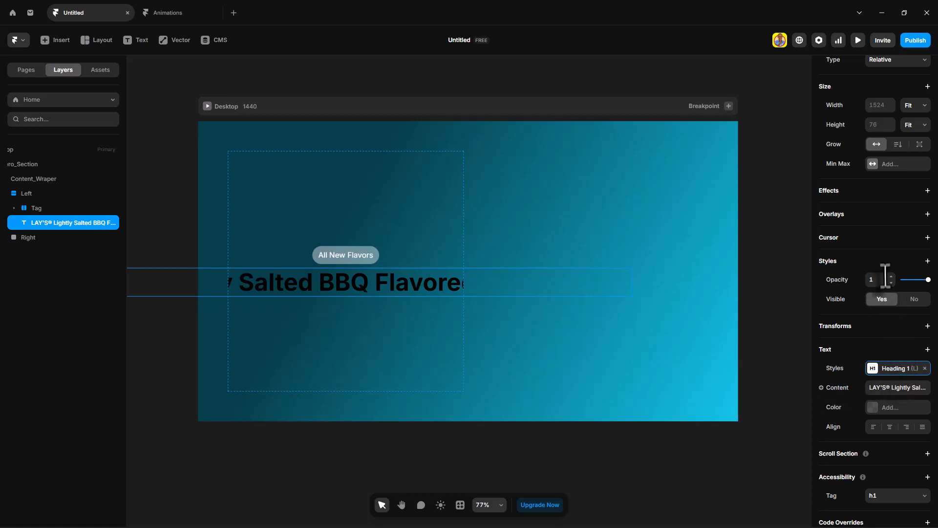
Set the LAY'S heading's width to Fill so it wraps inside the Left frame
scroll(889, 276, "up", 2)
scroll(896, 276, "up", 1)
left_click(914, 195)
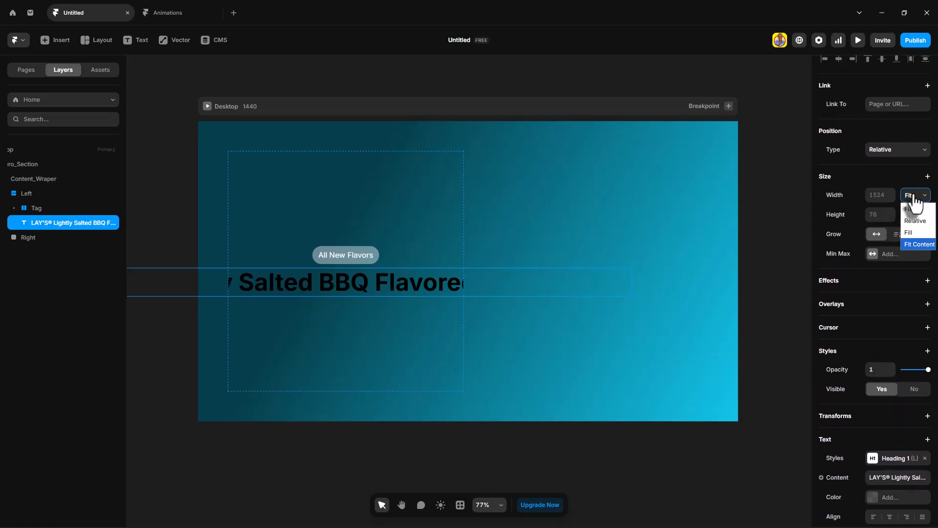
left_click(914, 228)
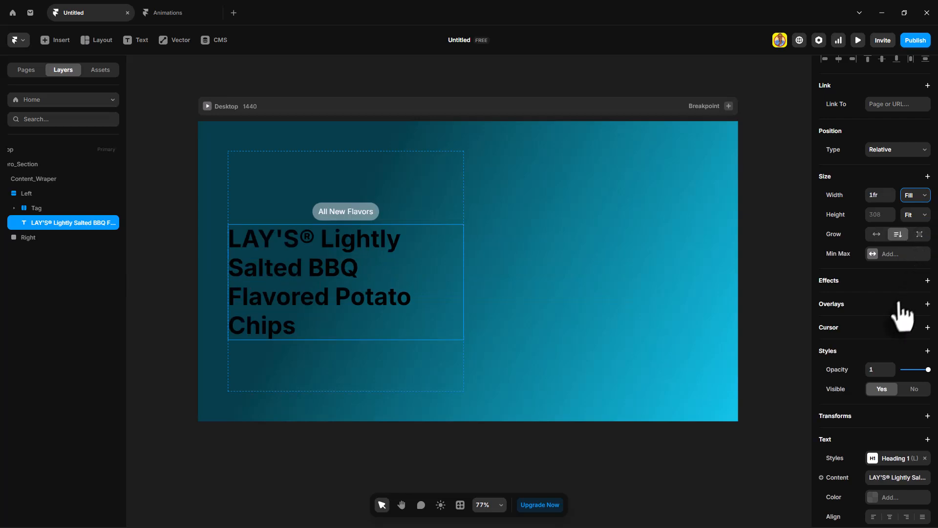
Set the LAY'S heading's text color to white (FFFFFF)
scroll(896, 417, "down", 2)
left_click(890, 439)
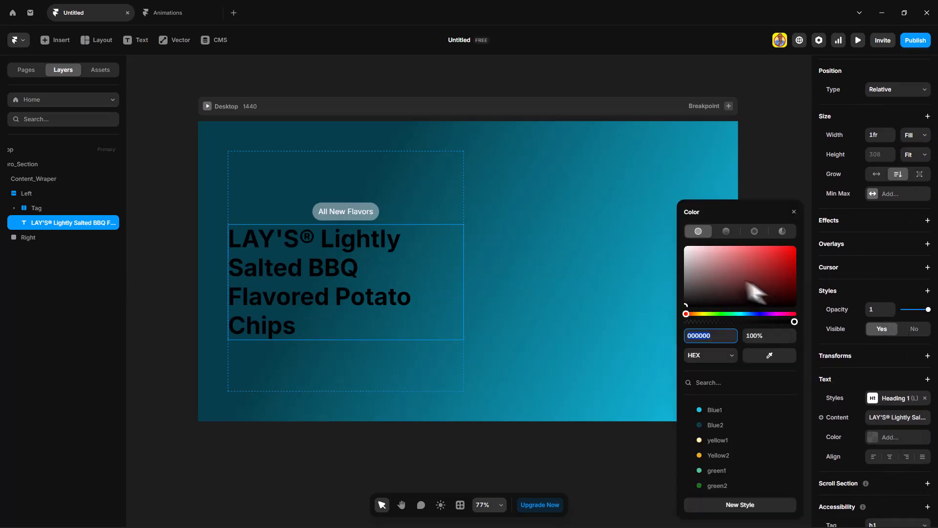
left_click_drag(762, 293, 669, 233)
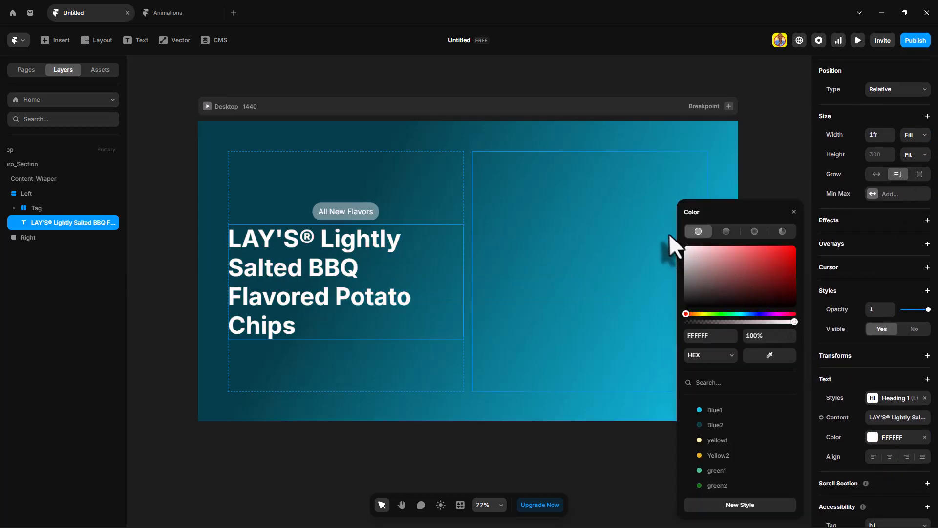
left_click(793, 212)
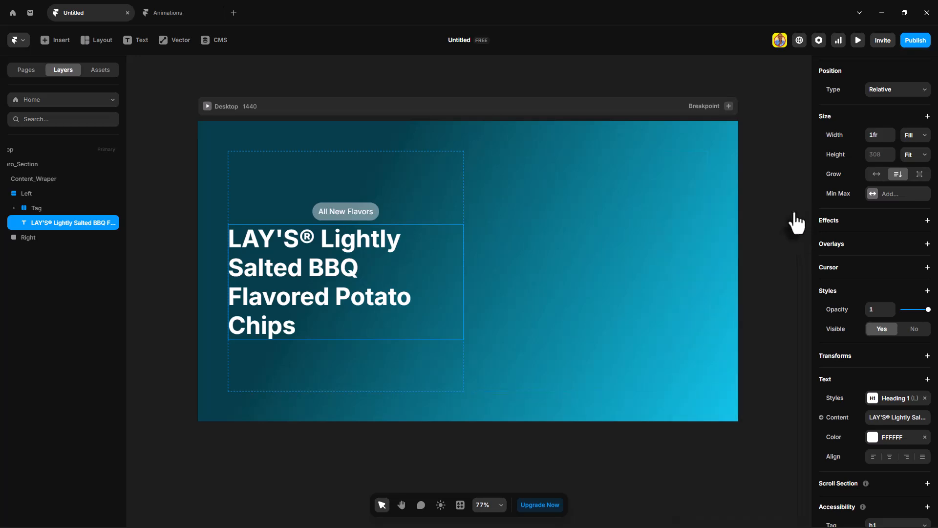
Edit the Heading 1 text style and reduce its large-breakpoint font size to 62 px
left_click(898, 398)
left_click(787, 437)
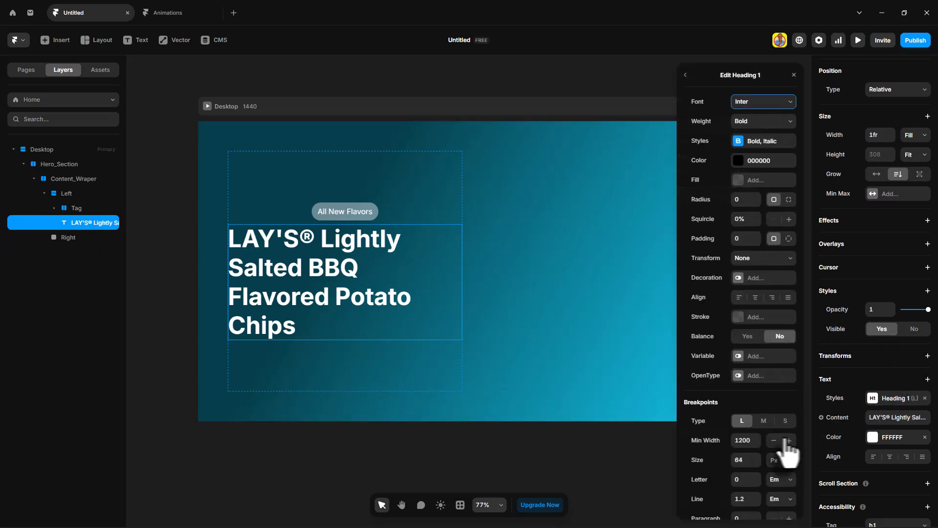
left_click(757, 463)
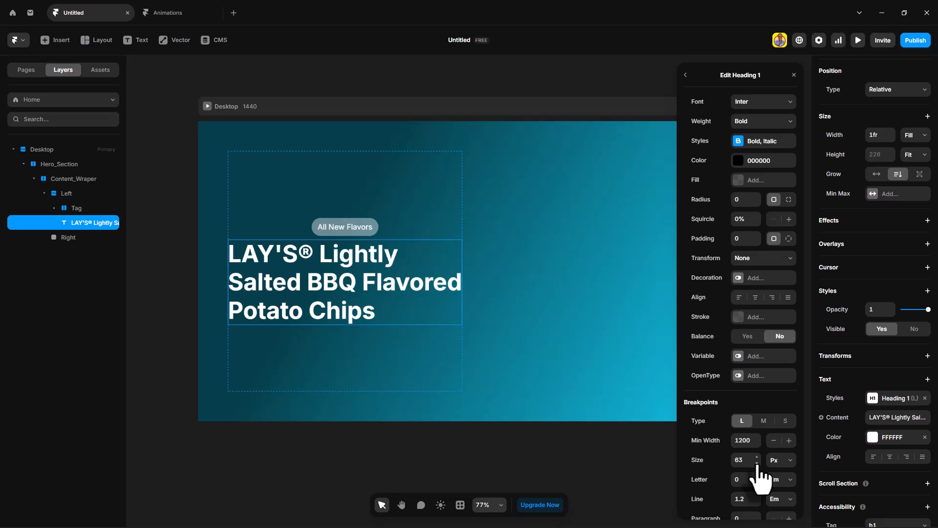
left_click(756, 463)
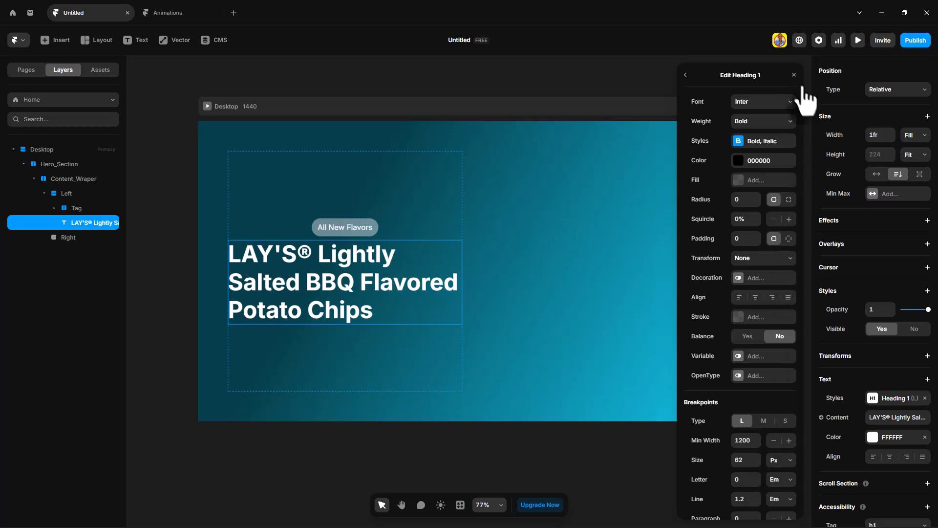
left_click(793, 75)
Add text below the heading: "Made with 50% less sodium than our original recipe, with the same crisp flavor guaranteed to bring a smile on your face."
key("t")
left_click(424, 358)
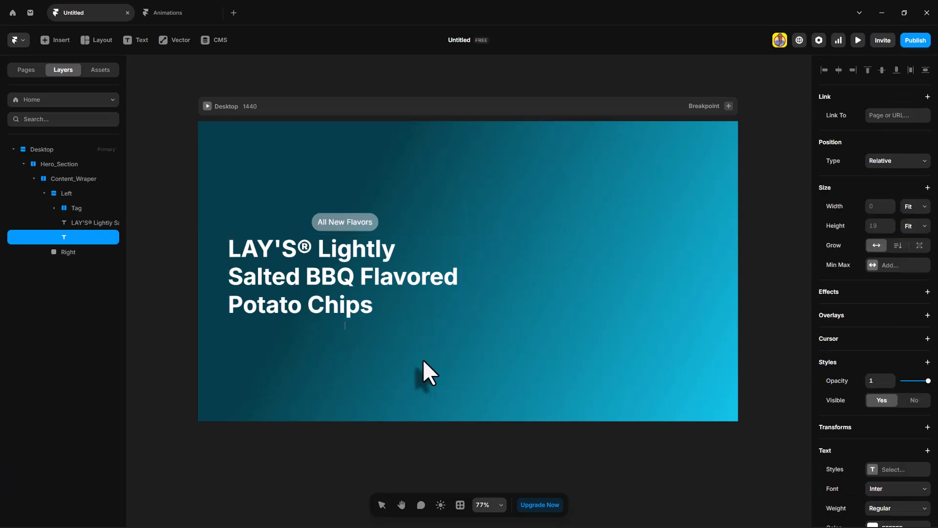
type("Made with 50% less sodium than our original recipe, with the same crisp flavor guaranteed to bring a smile on your face.")
key("Escape")
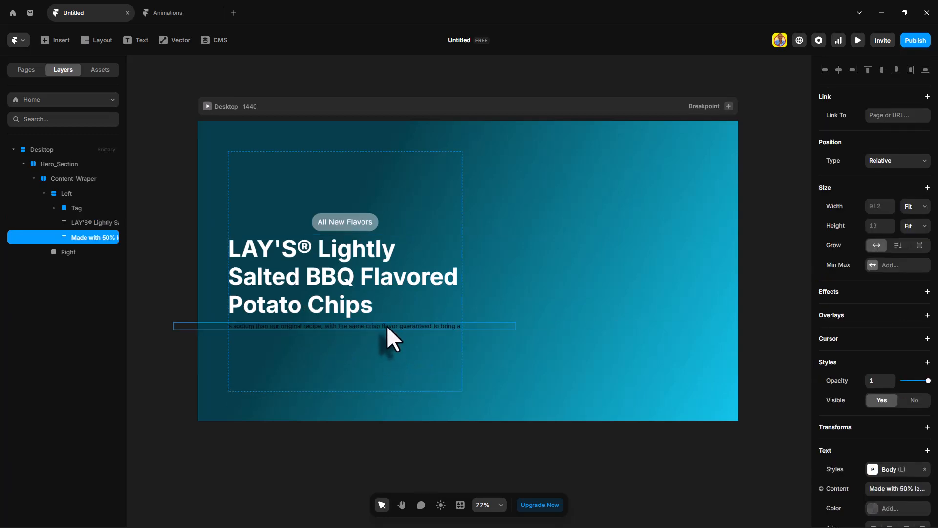
Set the "Made with 50% less sodium" paragraph's width to Fill and its text color to white
left_click(914, 206)
left_click(919, 243)
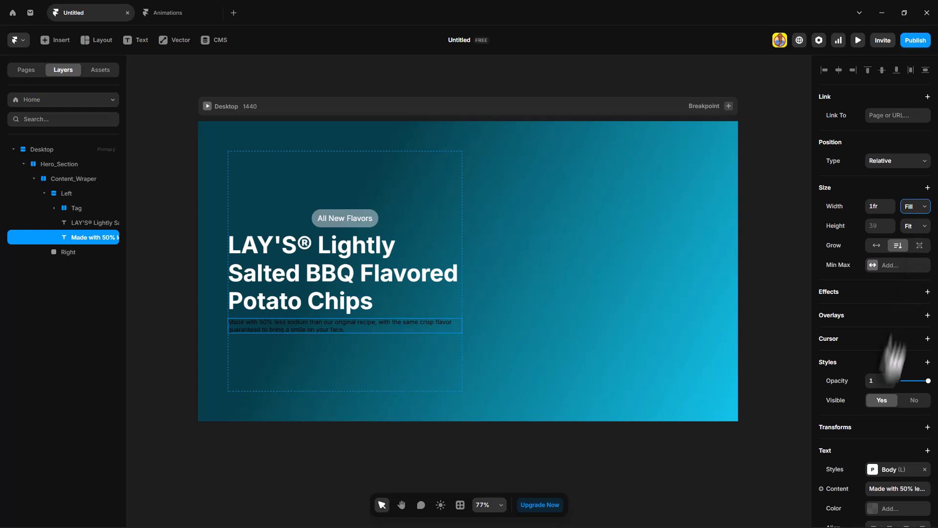
scroll(885, 421, "down", 2)
left_click(901, 402)
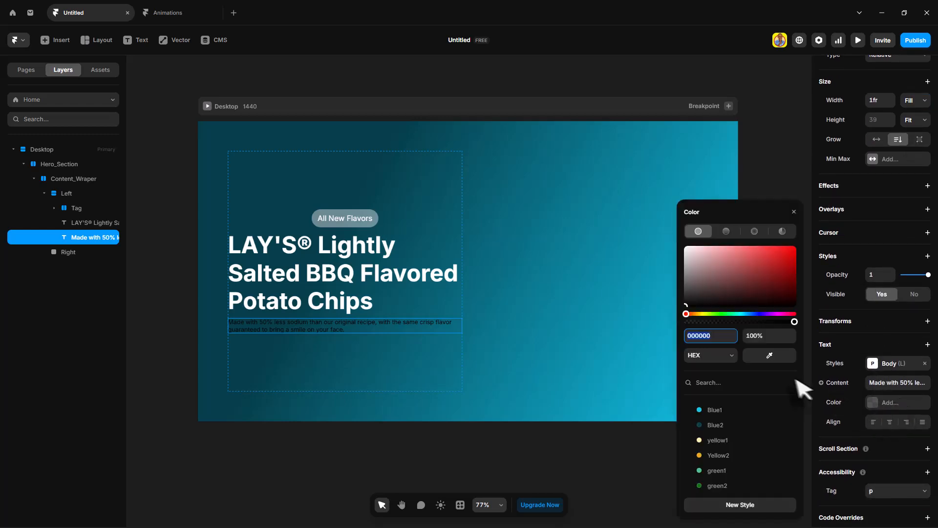
left_click_drag(718, 272, 680, 238)
Wrap the tag, heading and paragraph in the Left frame together in one stack
left_click(367, 217)
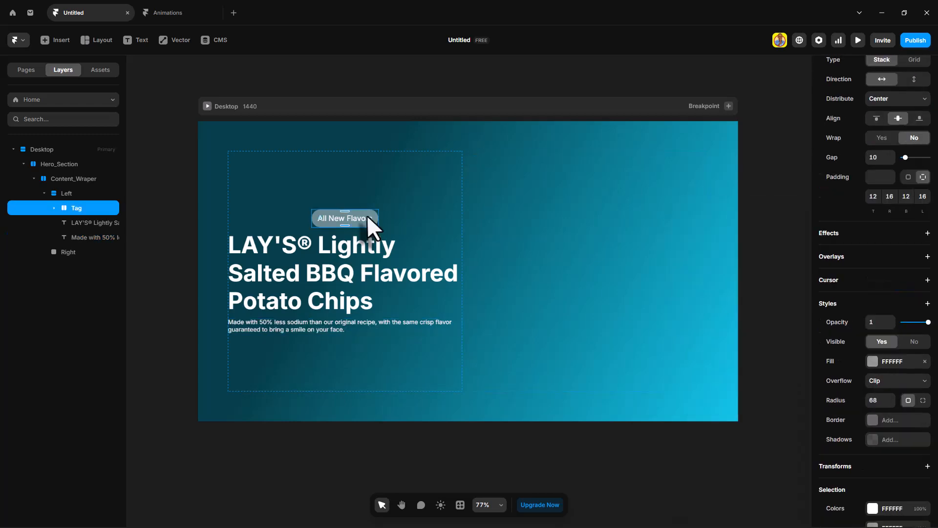
left_click(395, 258, "shift")
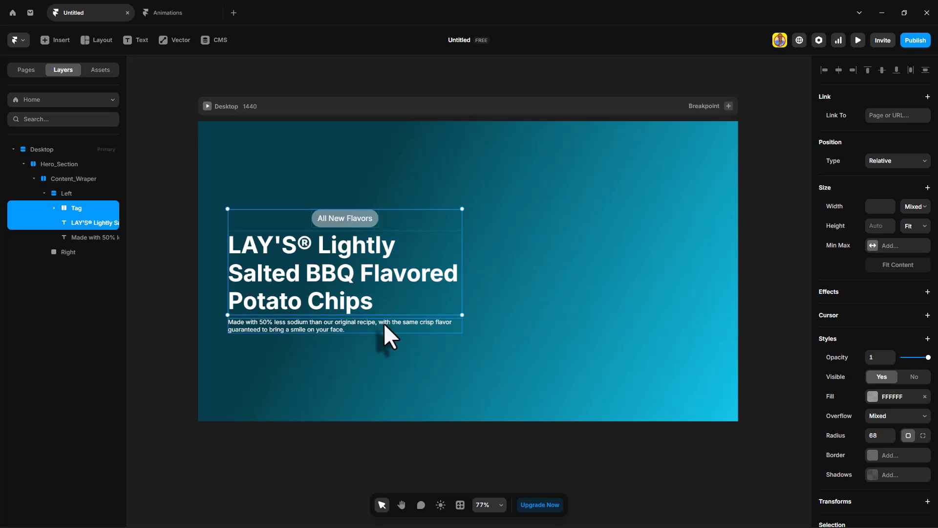
left_click(384, 326, "shift")
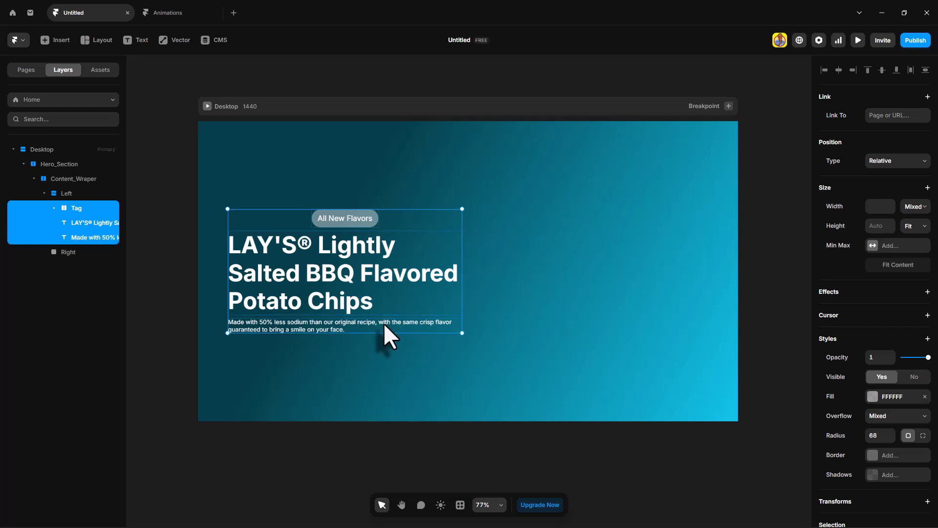
key("ctrl+Return")
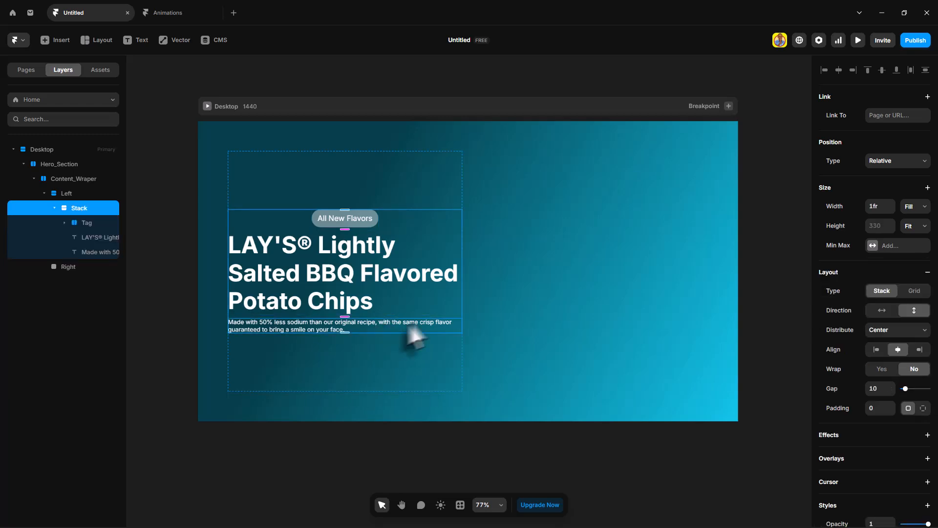
Left-align the contents of the new text stack and set its gap to 16
left_click(877, 349)
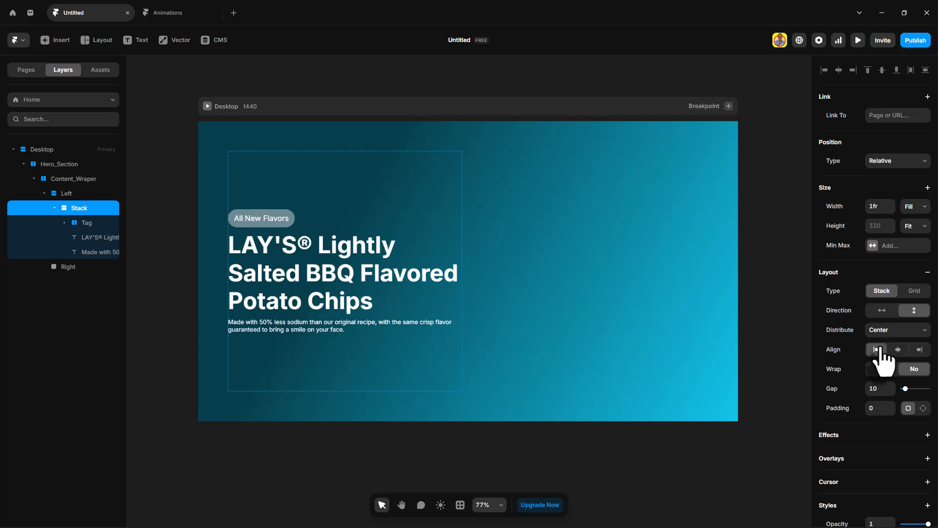
scroll(883, 369, "down", 1)
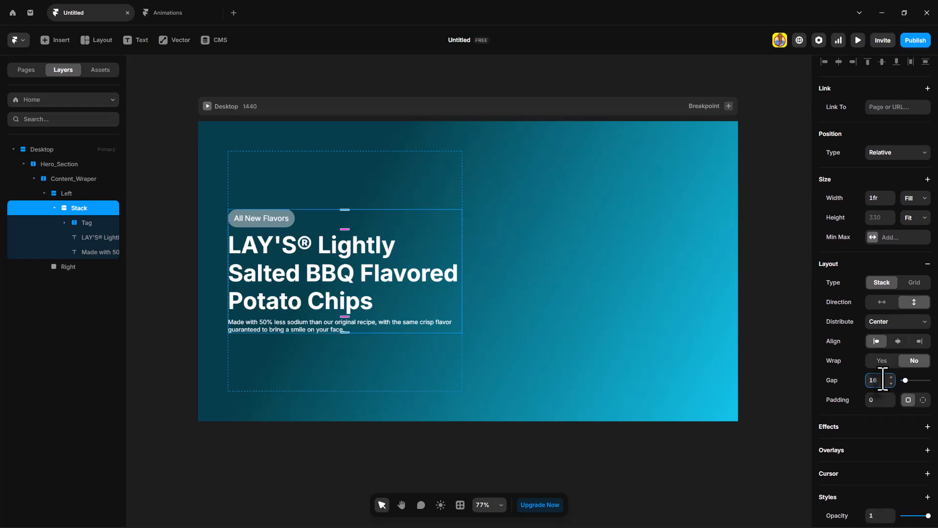
left_click(883, 380)
type("16")
key("Return")
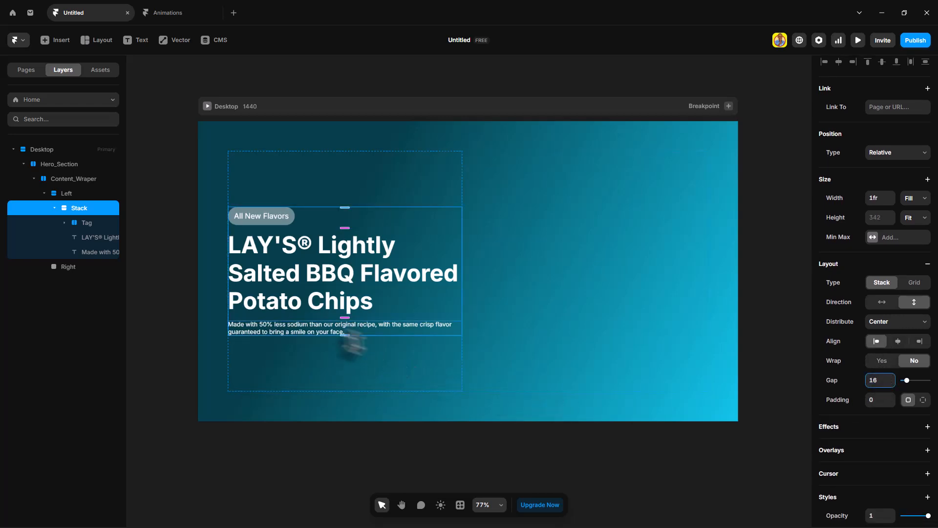
Add a text layer reading "Buy Now" below the text stack in the Left frame
left_click(338, 362)
key("t")
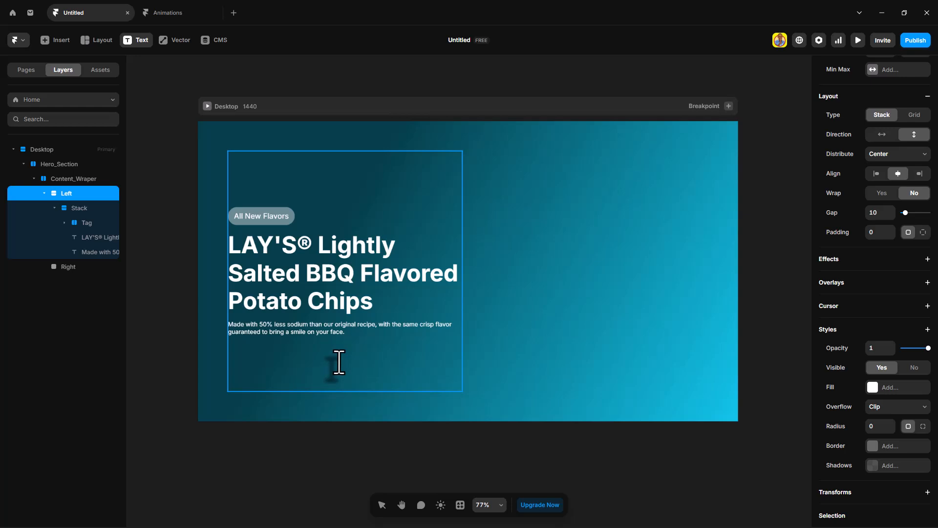
left_click(339, 361)
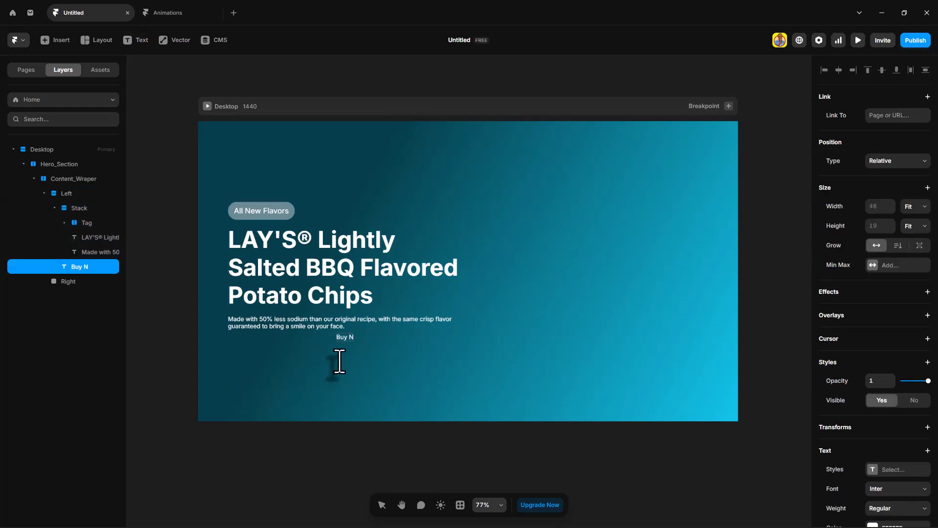
key("Escape")
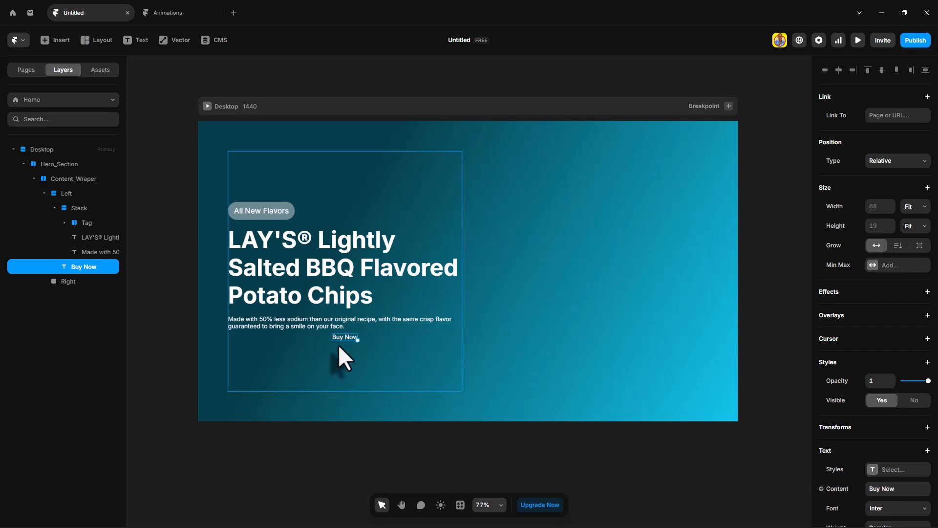
Apply the Body 3 text style to the "Buy Now" text
scroll(915, 444, "down", 3)
left_click(898, 319)
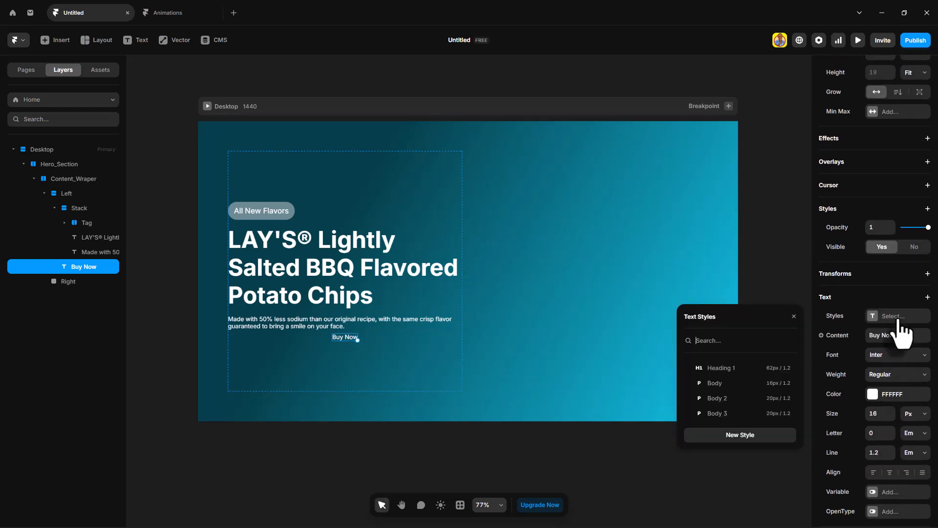
left_click(726, 414)
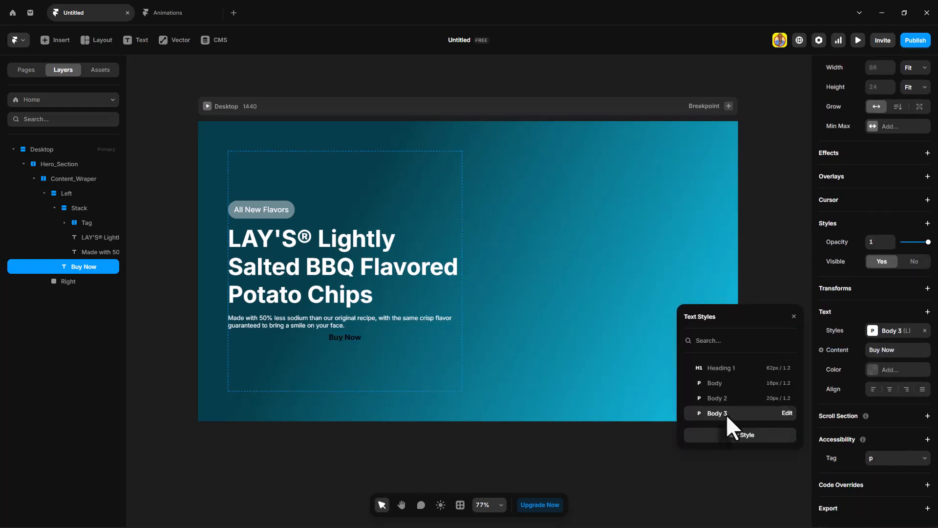
left_click(793, 316)
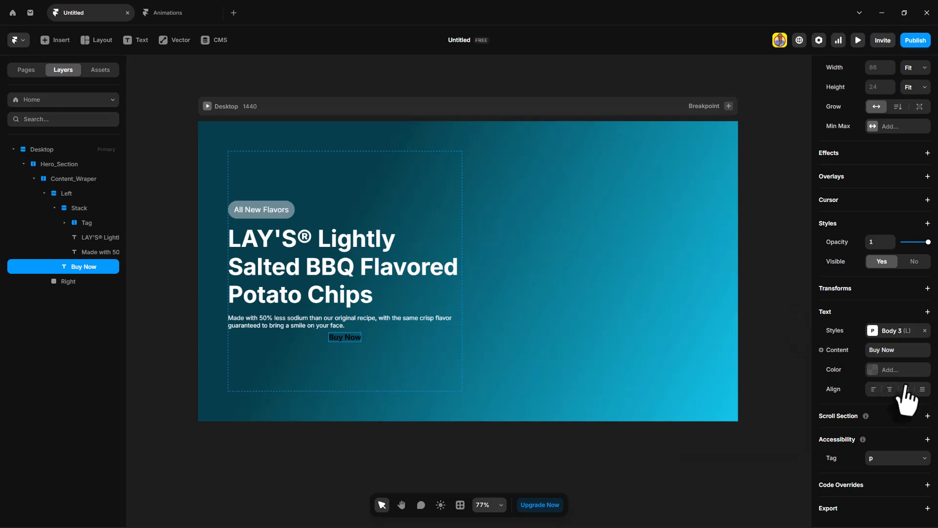
Wrap the "Buy Now" text in its own stack and set the stack's width to Fit
key("ctrl+alt+Return")
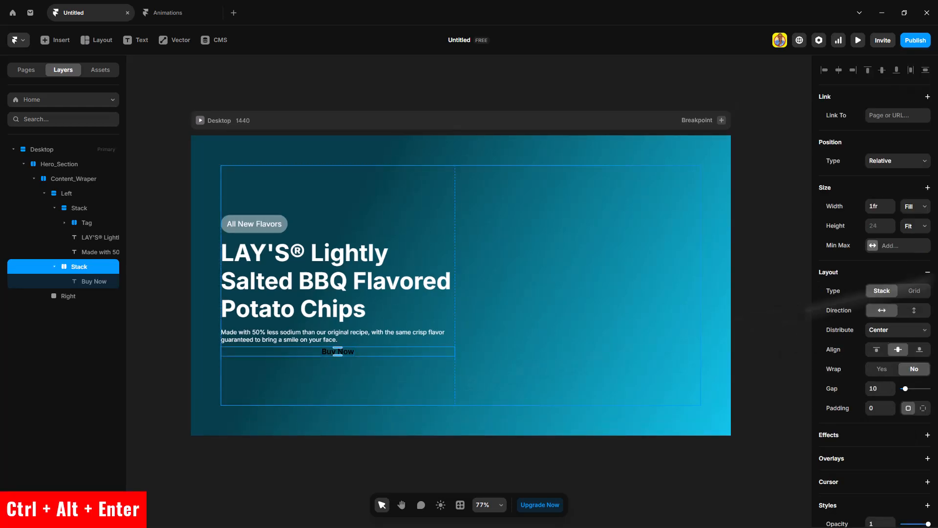
left_click(924, 207)
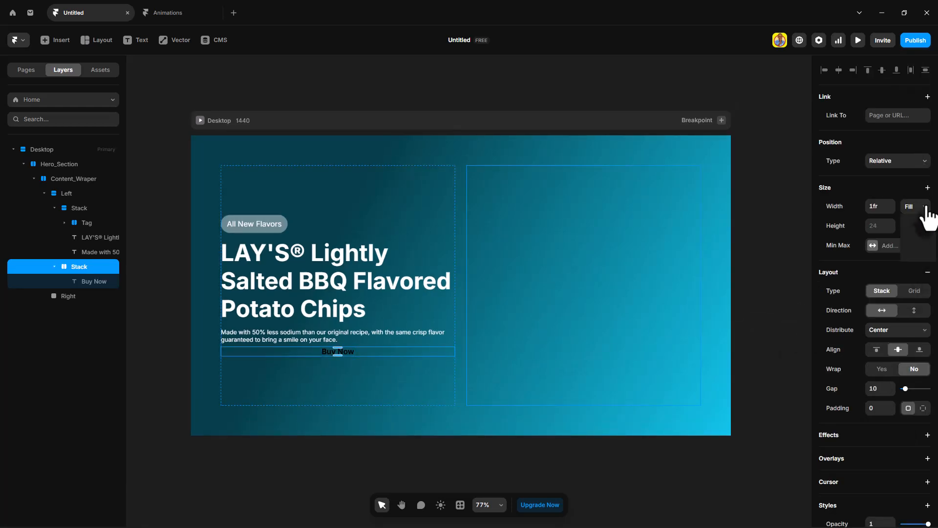
left_click(923, 256)
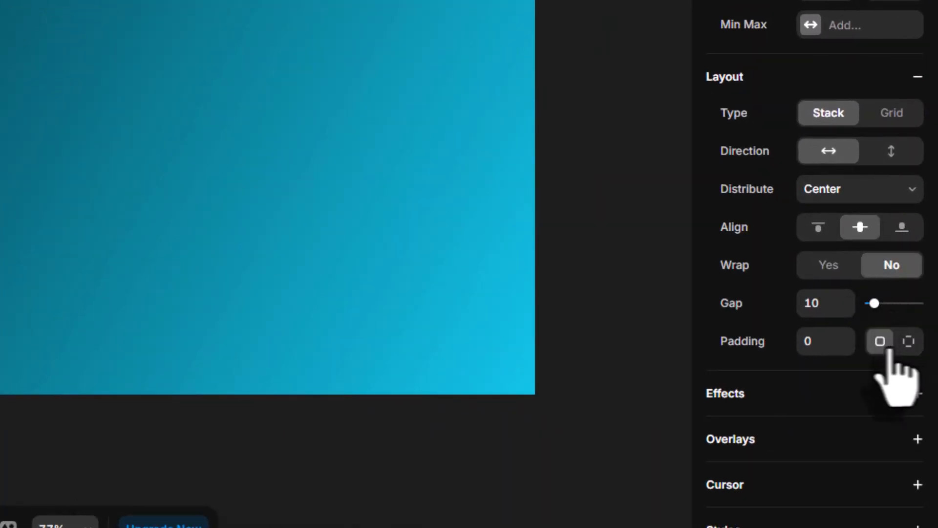
Set the "Buy Now" stack's padding to 16 on the top and bottom and 24 on the right and left
left_click(905, 342)
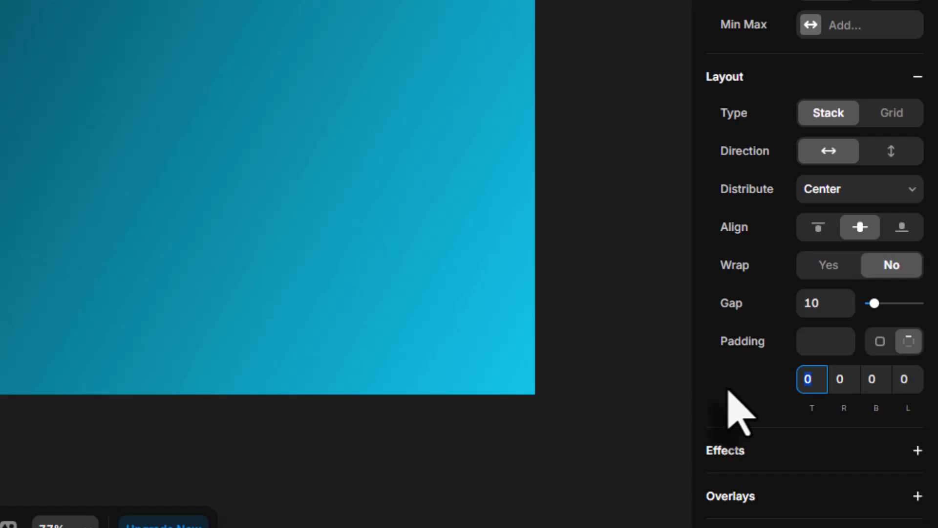
key("Tab")
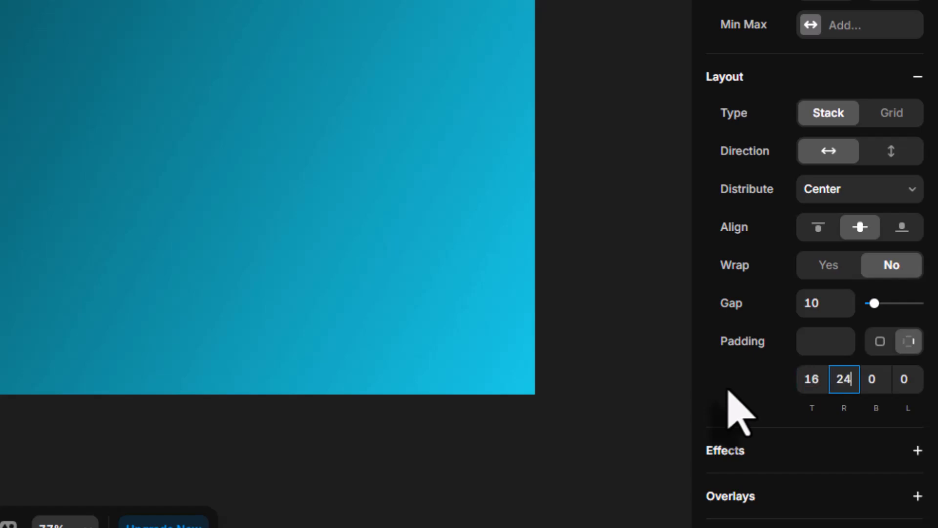
key("Tab")
key("Tab")
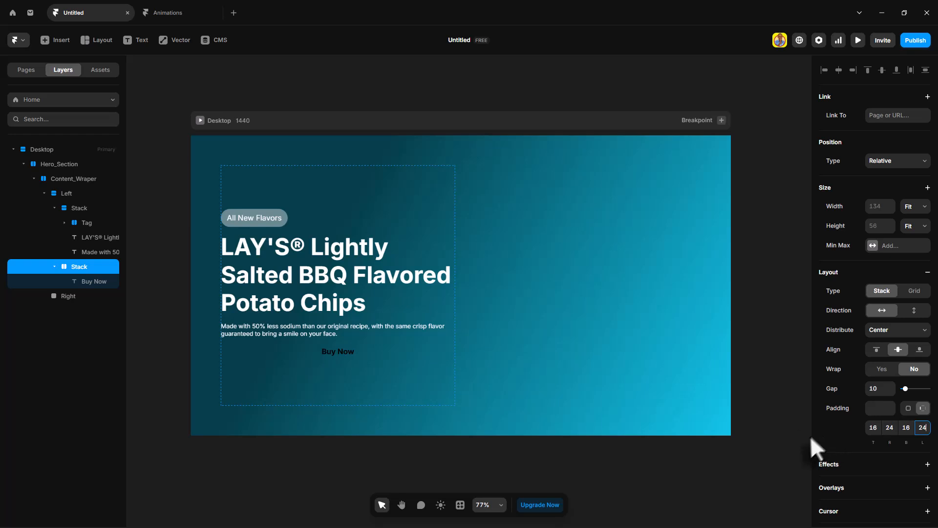
Give the "Buy Now" stack a white FFFFFF fill and a corner radius of 66
scroll(882, 430, "down", 5)
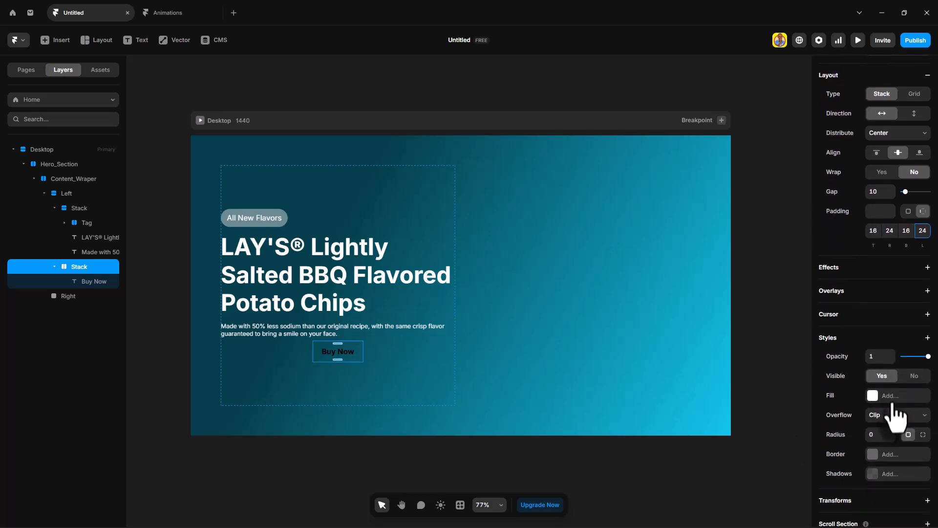
left_click(895, 395)
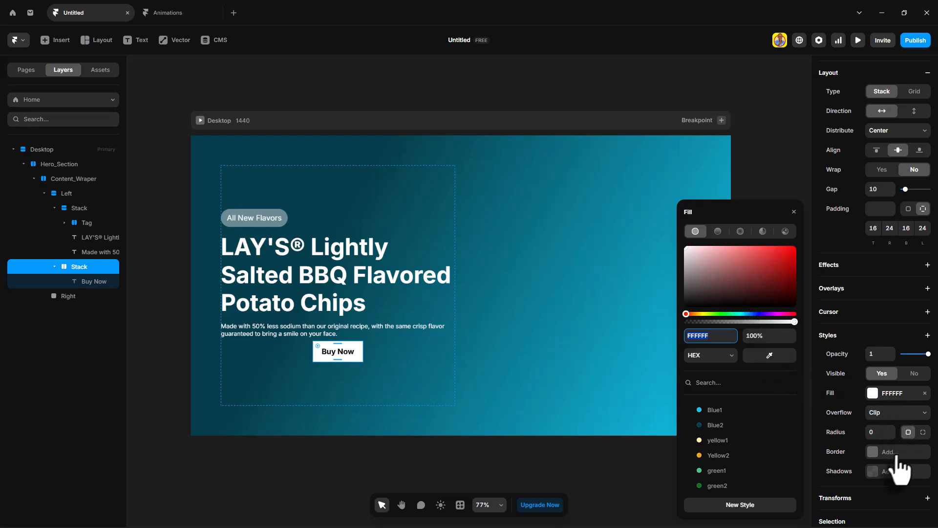
left_click_drag(889, 435, 889, 417)
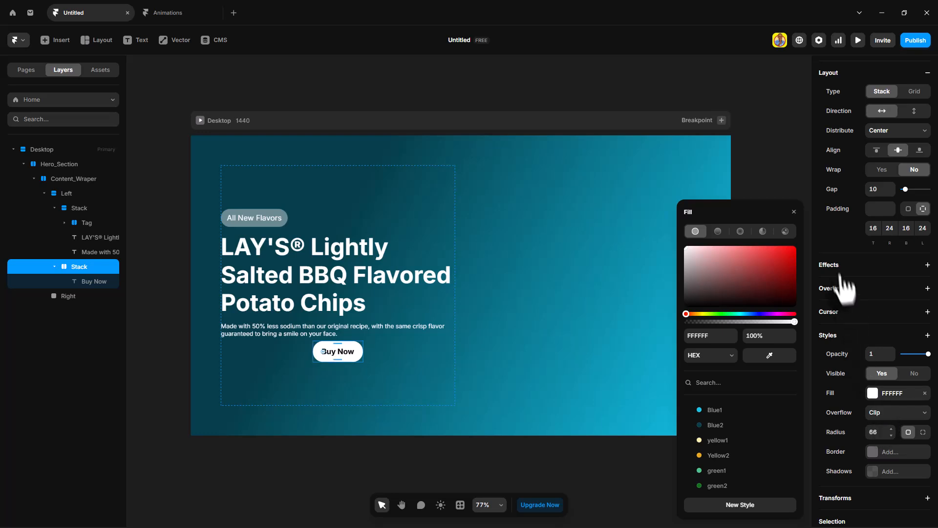
left_click(794, 211)
Rename the "Buy Now" stack as Button and turn it into a component named Button
double_click(81, 266)
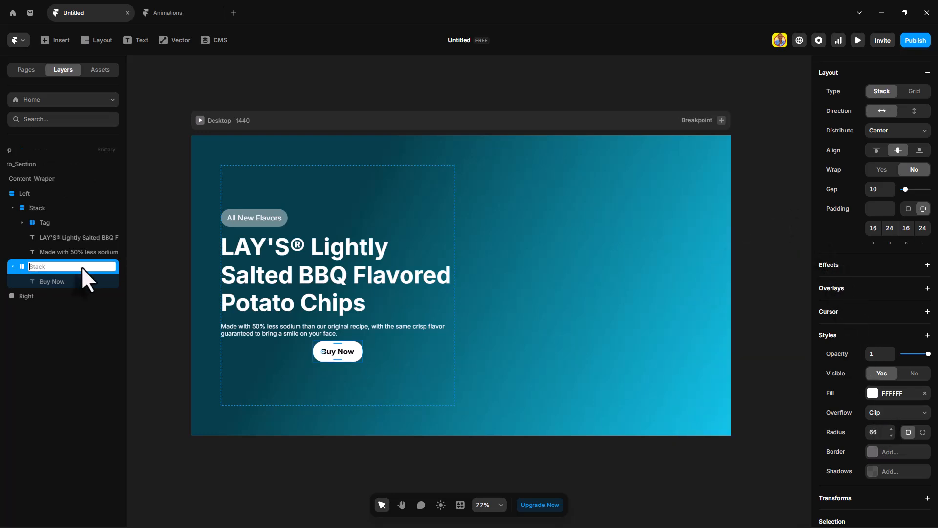
type("Button")
key("Return")
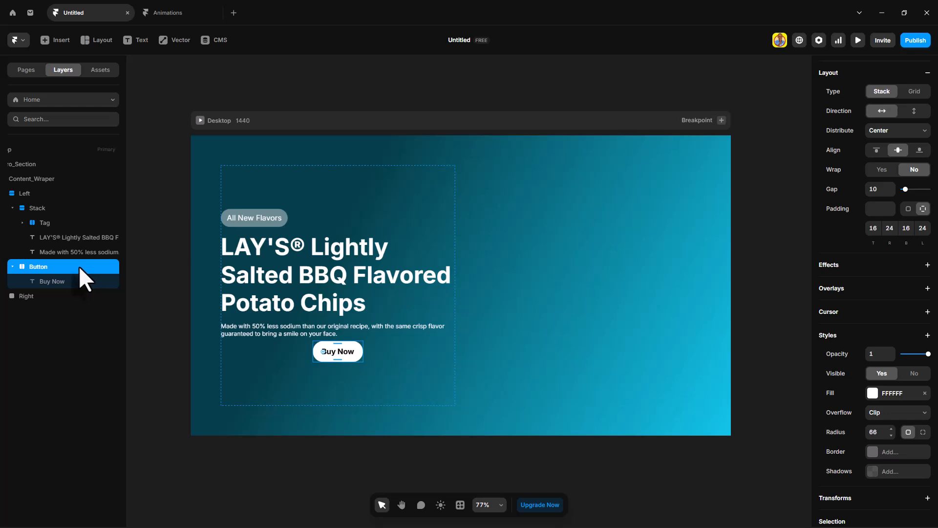
right_click(79, 266)
left_click(104, 206)
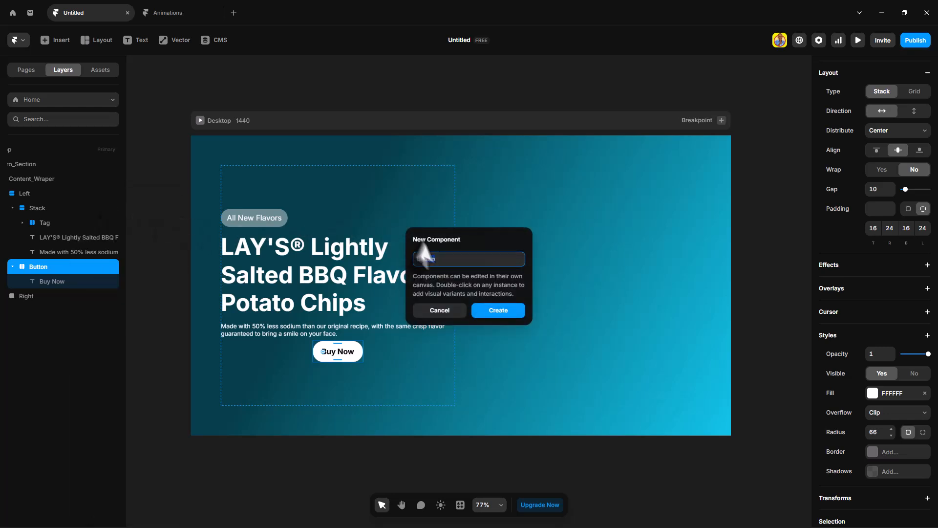
left_click(503, 312)
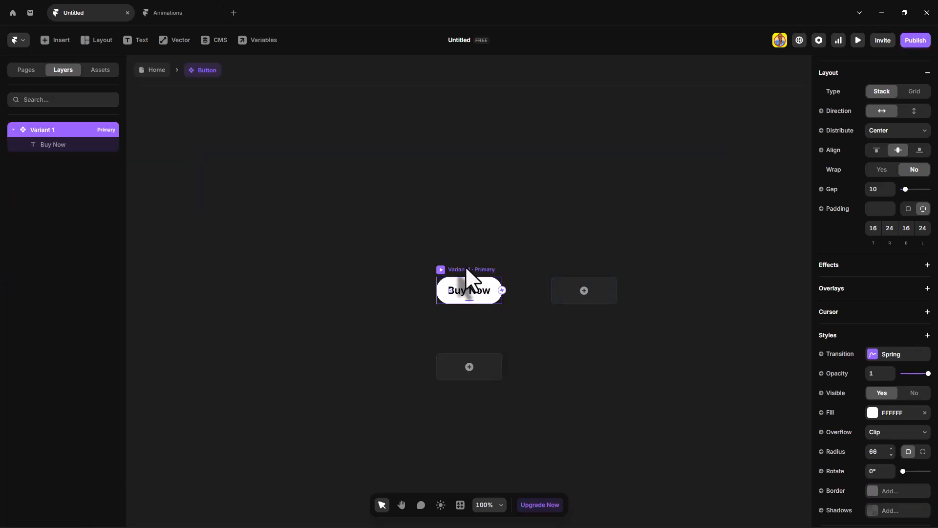
Add a Hover variant to the Button component with its white fill at 70% opacity and return to the Home page
left_click(470, 368)
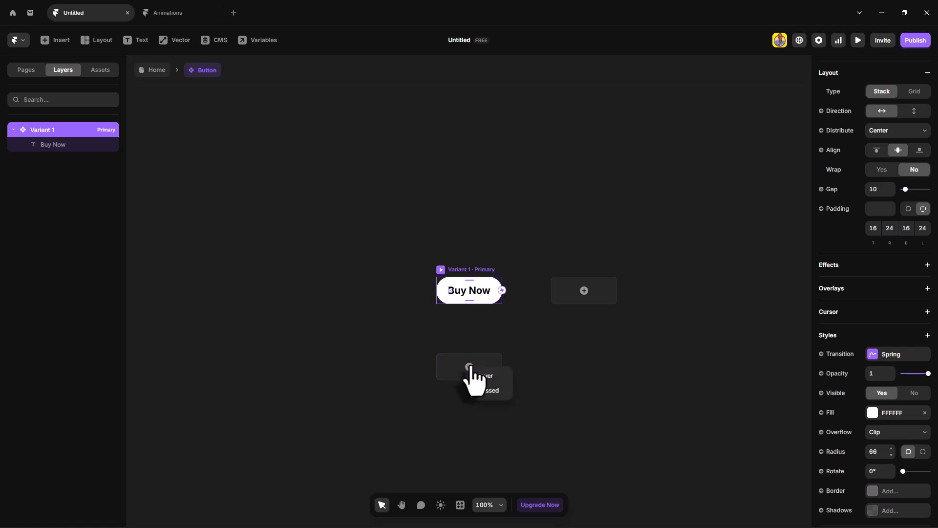
left_click(480, 375)
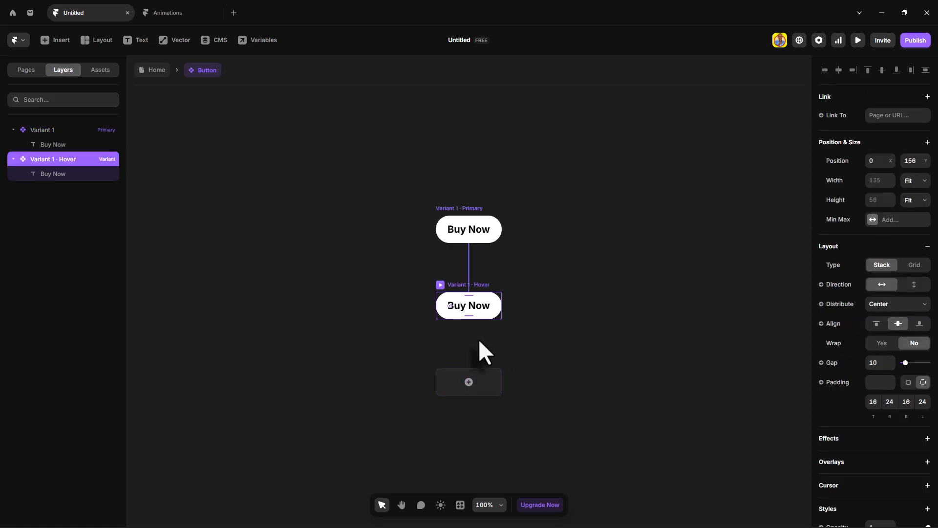
scroll(904, 429, "down", 4)
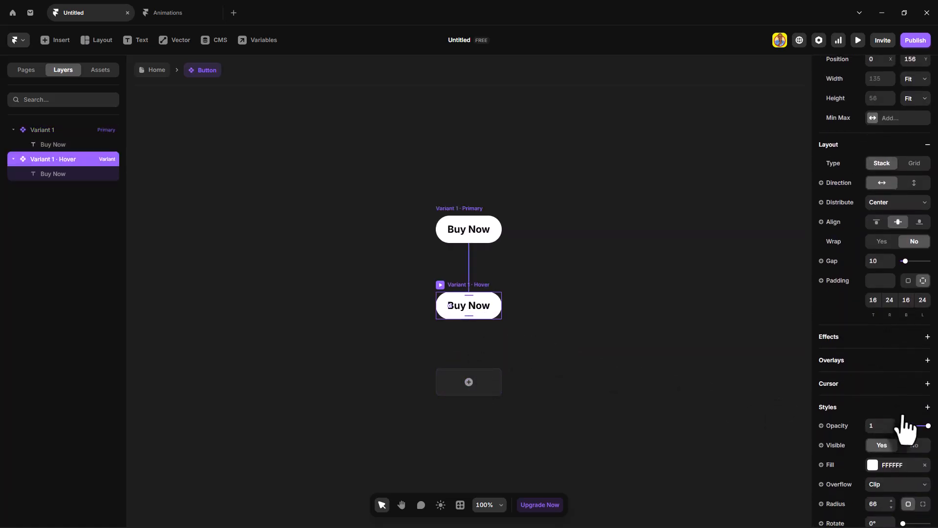
left_click(899, 377)
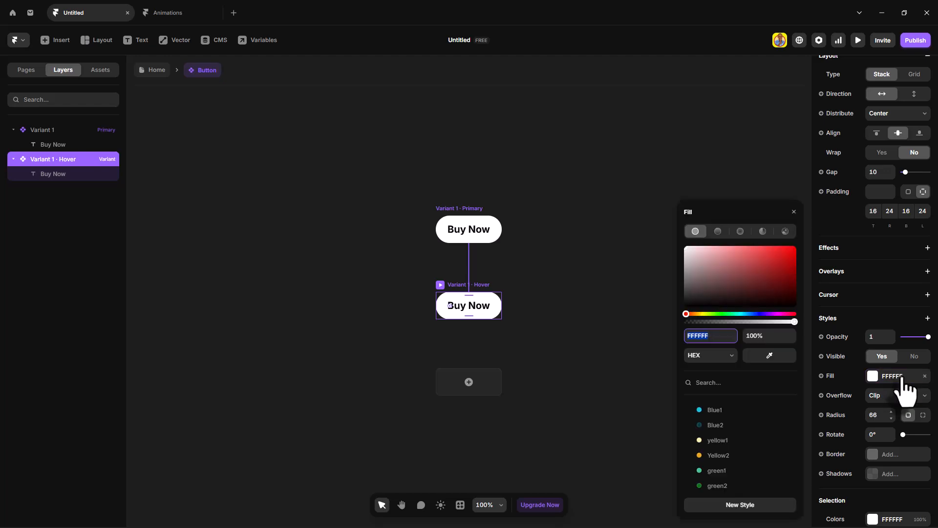
left_click(771, 337)
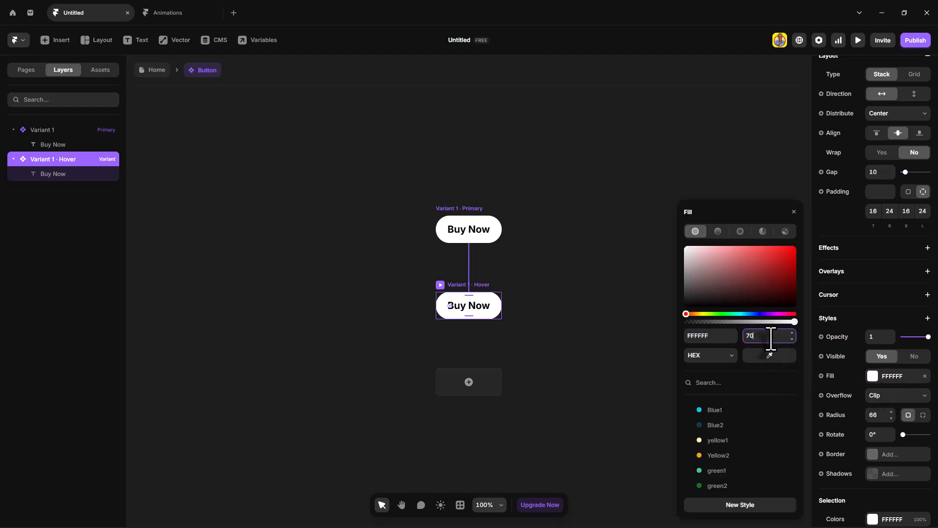
key("Return")
left_click(793, 212)
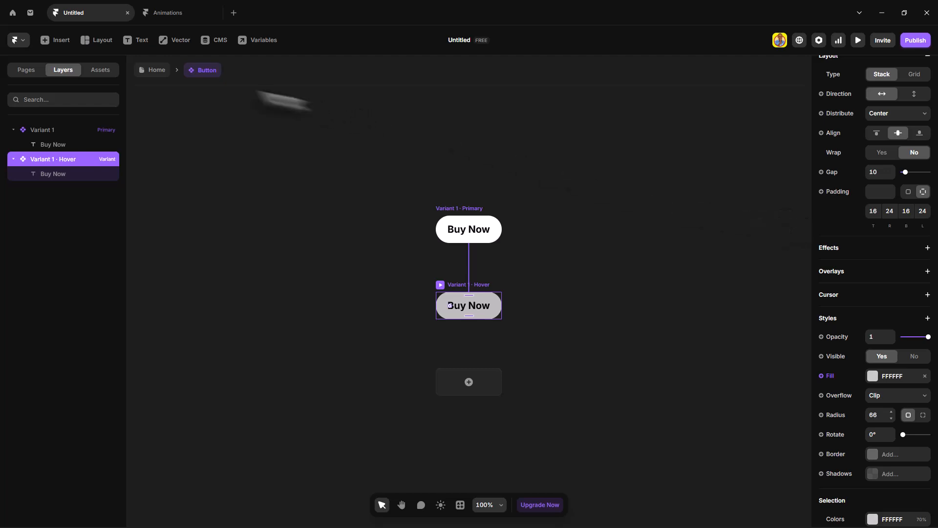
left_click(161, 74)
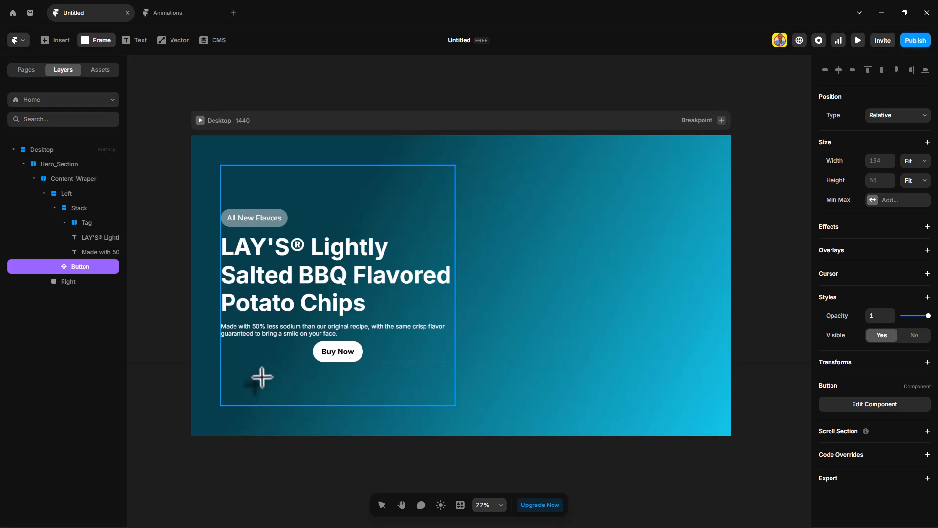
Draw a frame below the Buy Now button in the Left frame and set its size to 60 wide by 100 high
left_click_drag(263, 371, 282, 395)
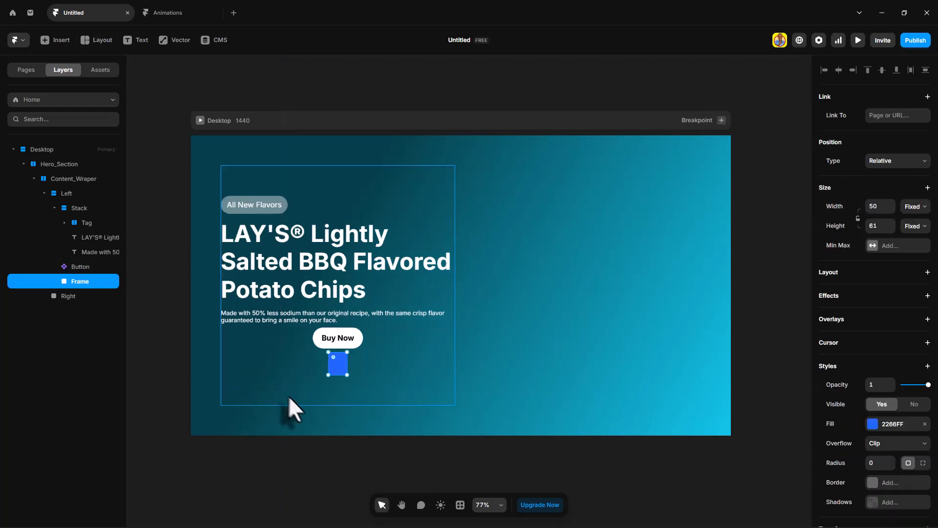
left_click(884, 205)
type("60")
key("Tab")
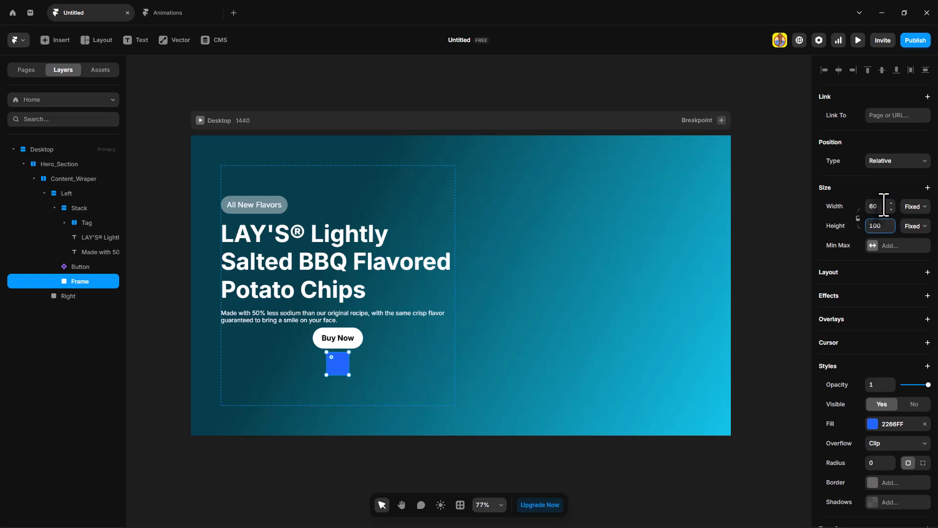
type("100")
key("Return")
Rename the new 60 by 100 frame as "small Product" and remove its fill
double_click(83, 282)
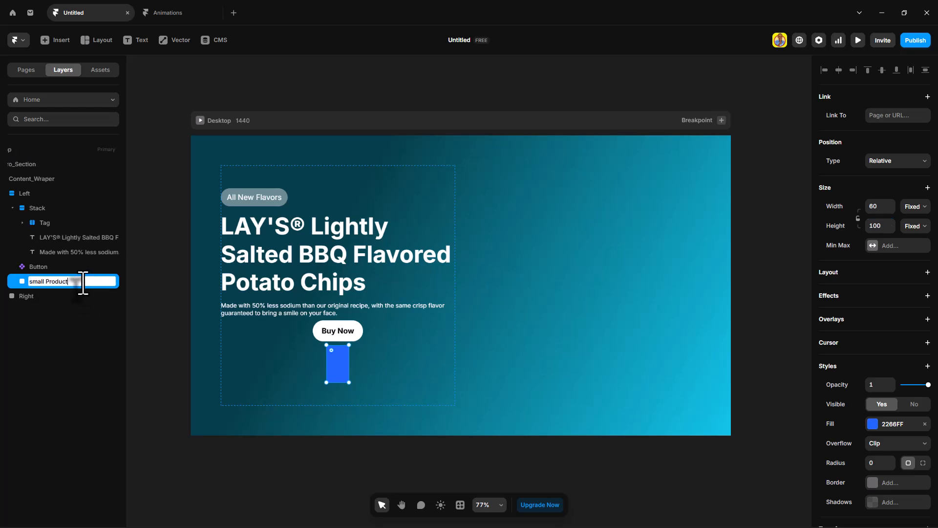
type("small Product")
key("Return")
scroll(915, 342, "down", 2)
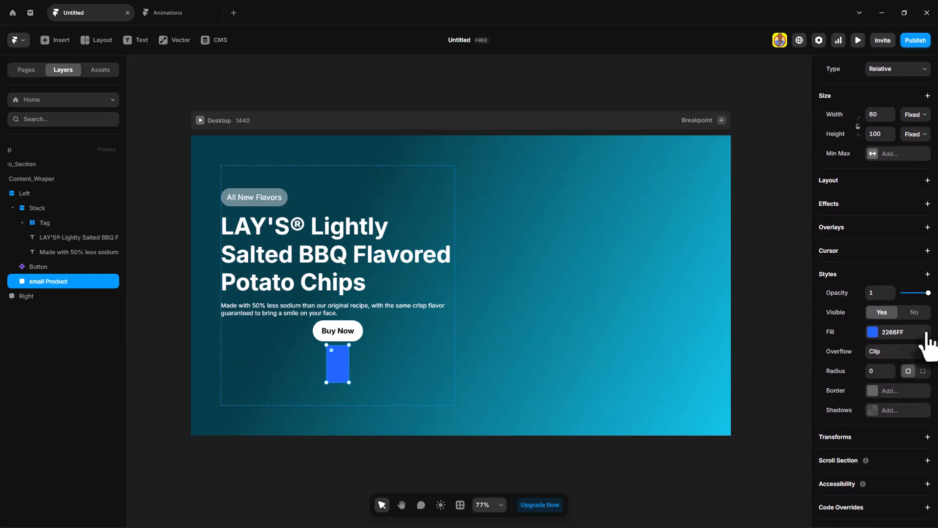
left_click(925, 332)
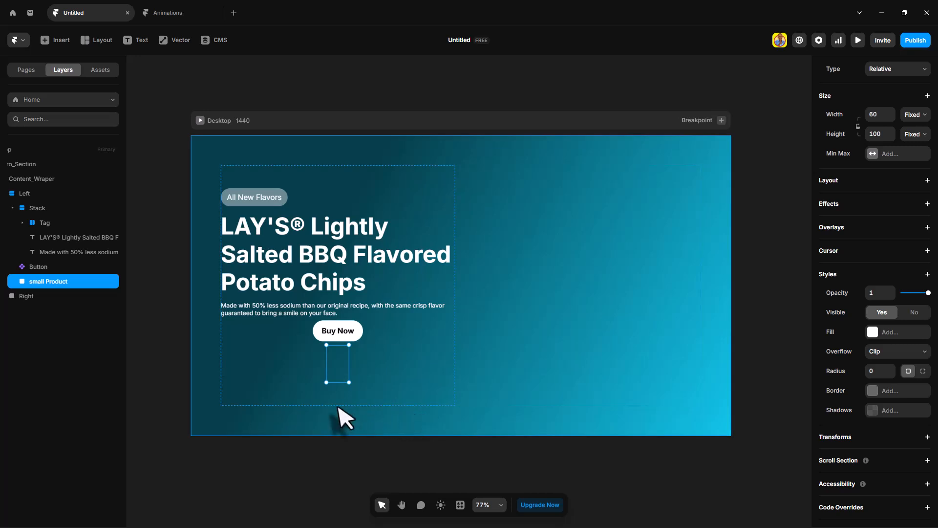
Draw a frame about 18 wide by 55 high inside the small Product frame
key("f")
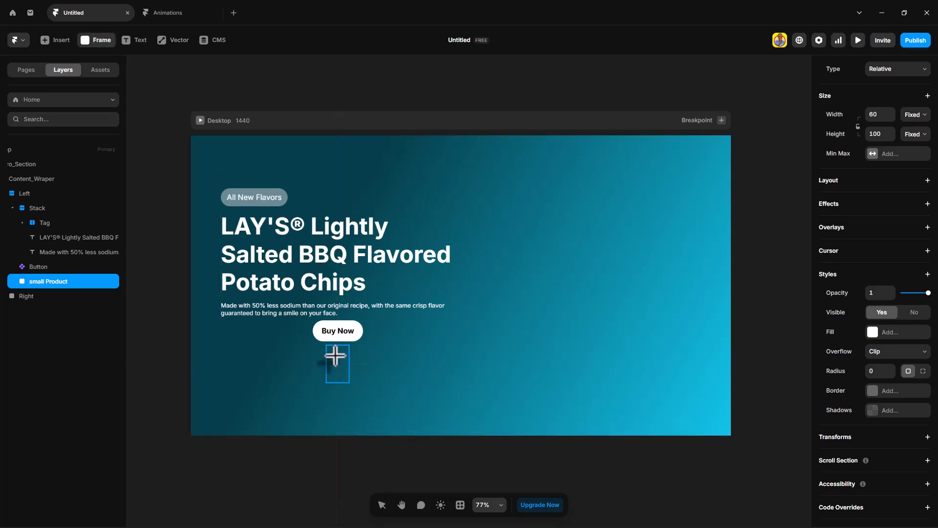
left_click_drag(335, 355, 340, 375)
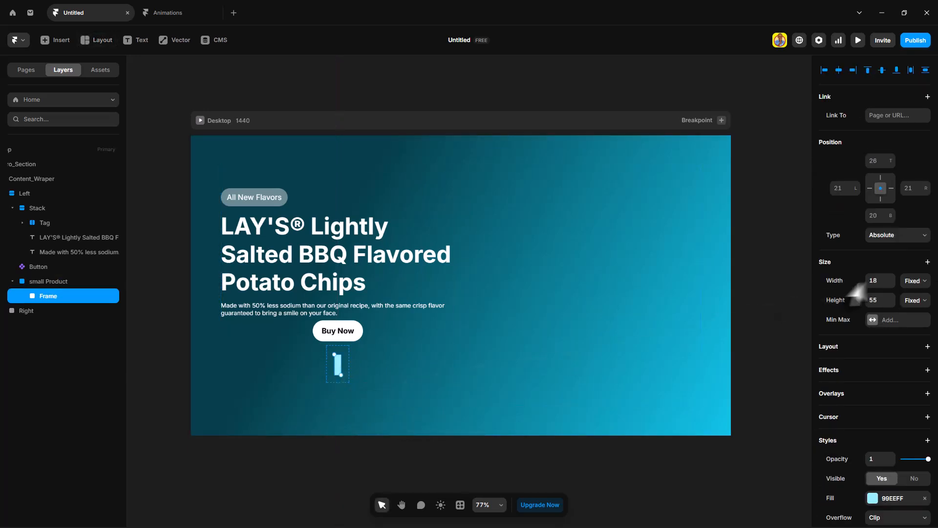
left_click(915, 280)
left_click(914, 294)
left_click(916, 281)
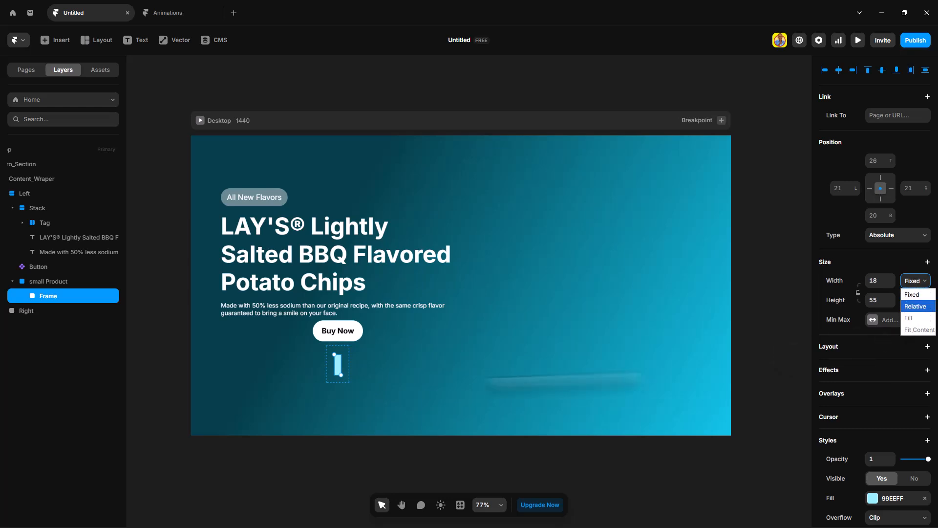
Add a horizontal stack layout to the small Product frame and select the frame inside it
left_click(346, 347)
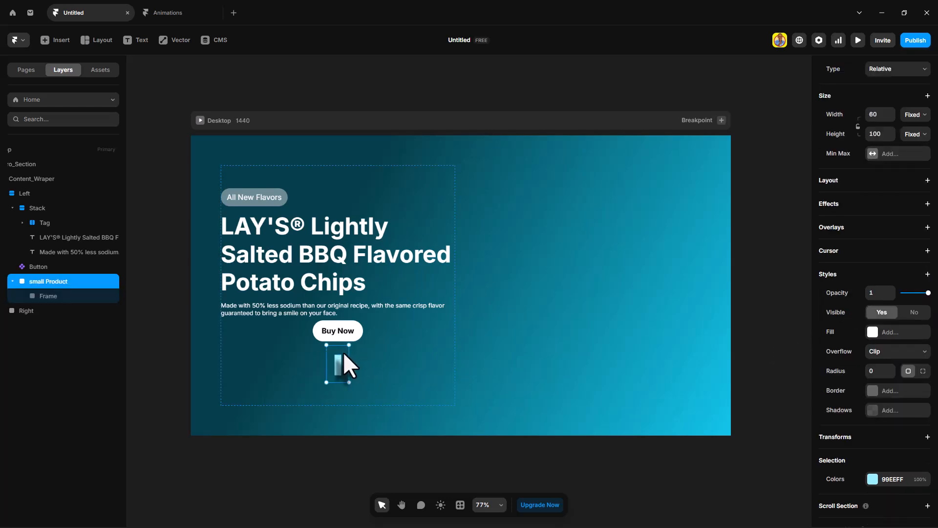
scroll(918, 245, "up", 2)
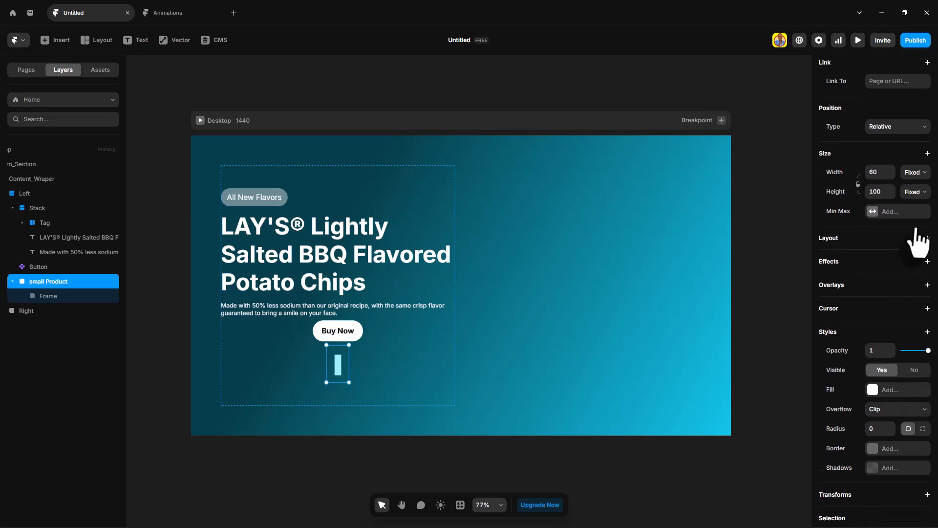
left_click(928, 238)
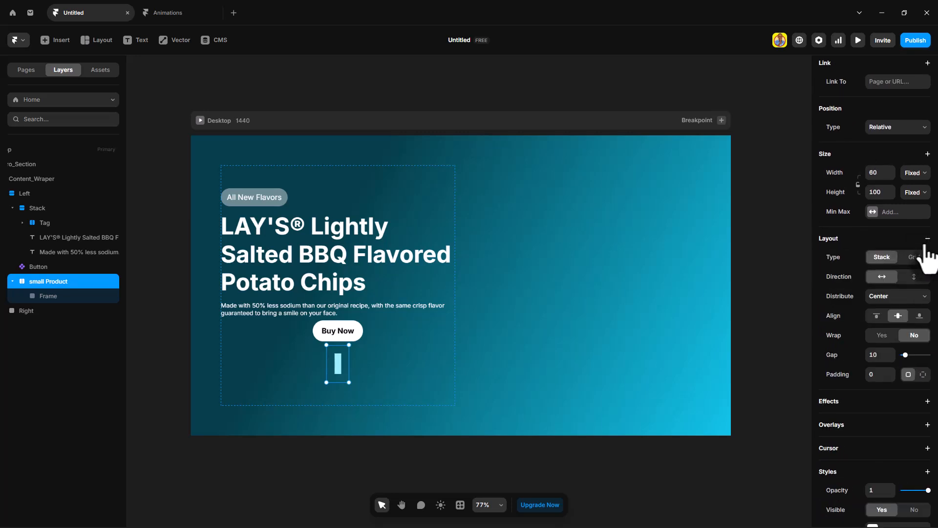
left_click(338, 368)
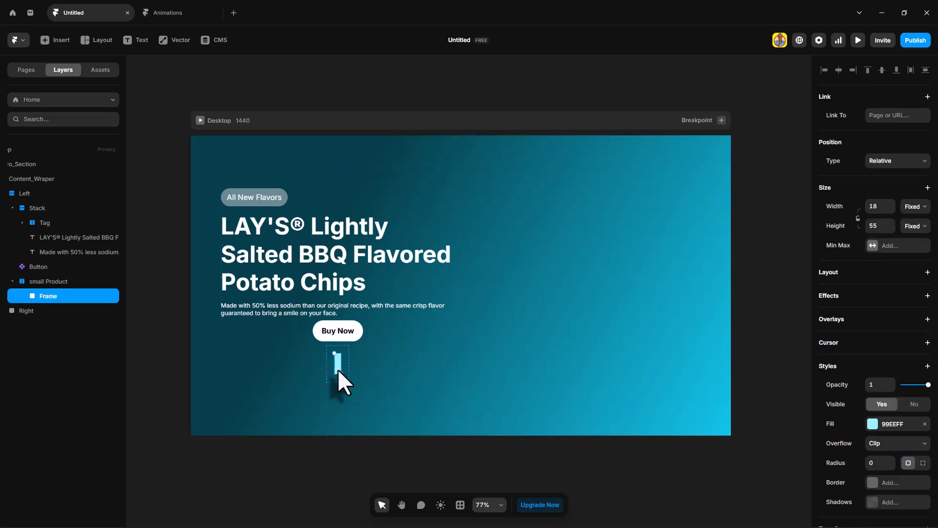
Set both the width and height of the frame inside small Product to Fill
left_click(913, 208)
left_click(914, 228)
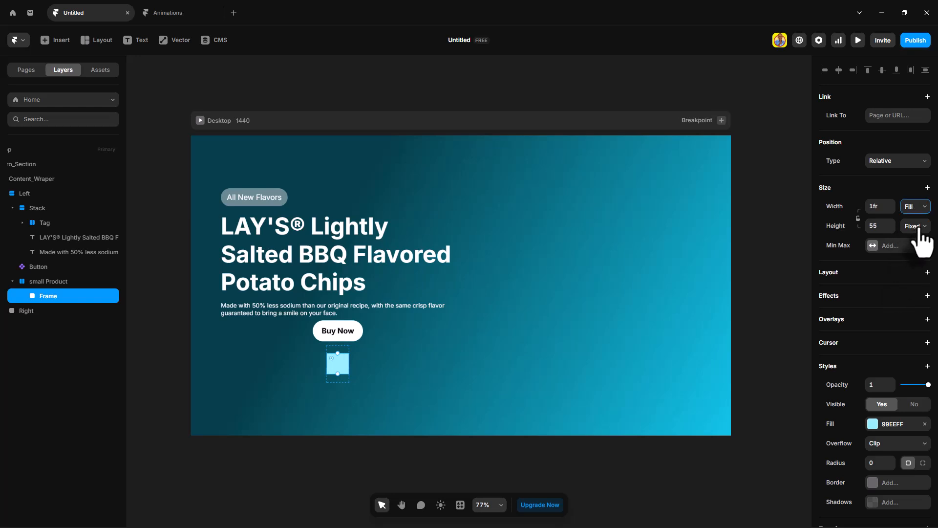
left_click(920, 228)
left_click(916, 256)
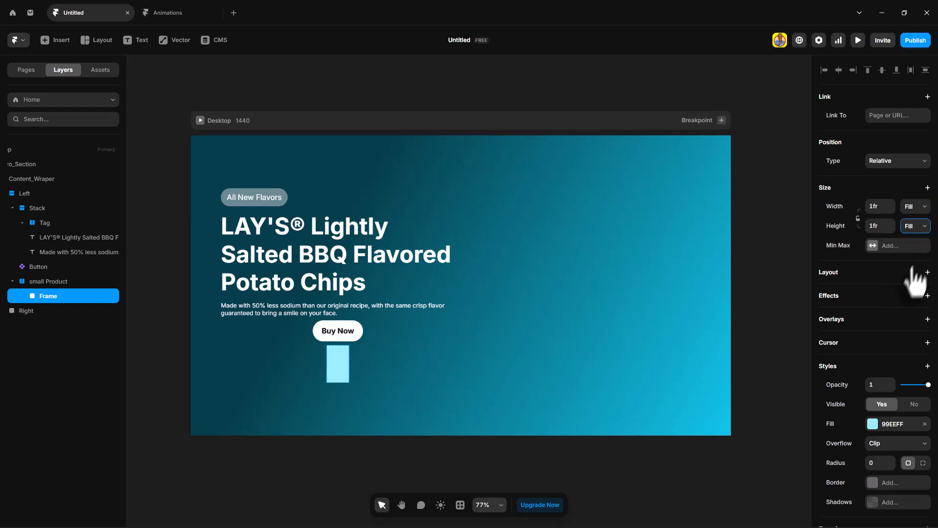
Replace the inner frame's colour fill with the BlueS image from the Lays folder
scroll(870, 381, "down", 2)
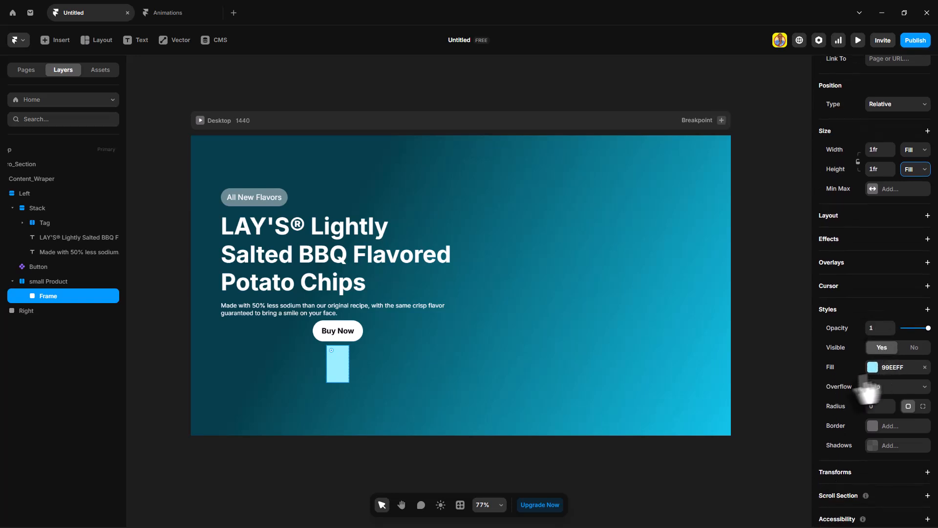
left_click(892, 367)
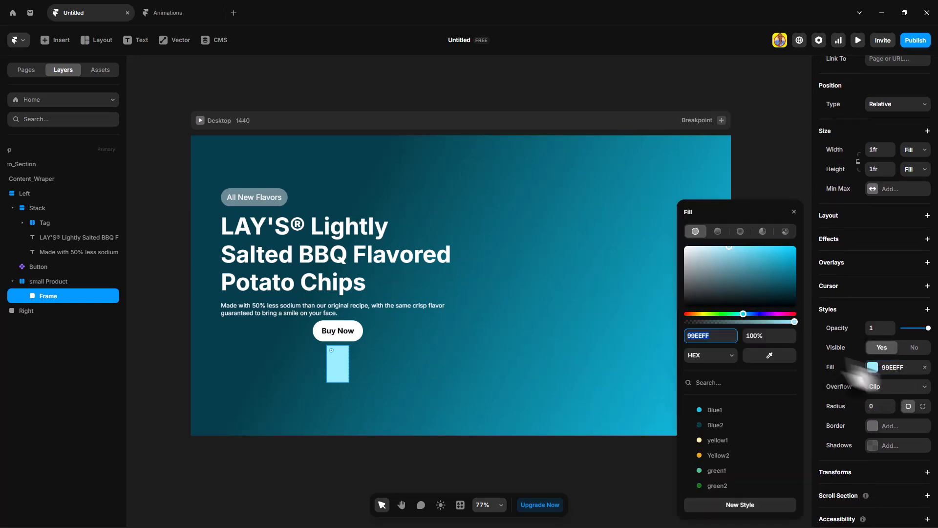
left_click(786, 230)
left_click(740, 365)
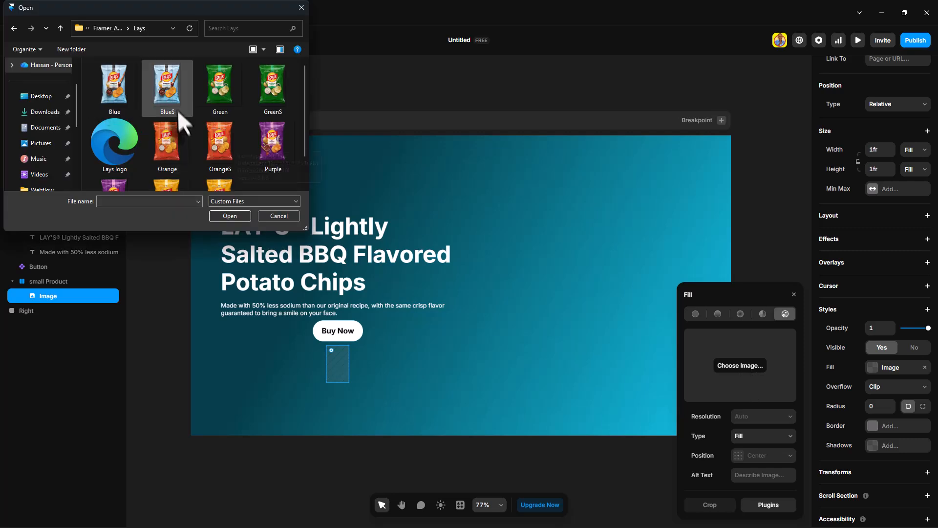
double_click(172, 88)
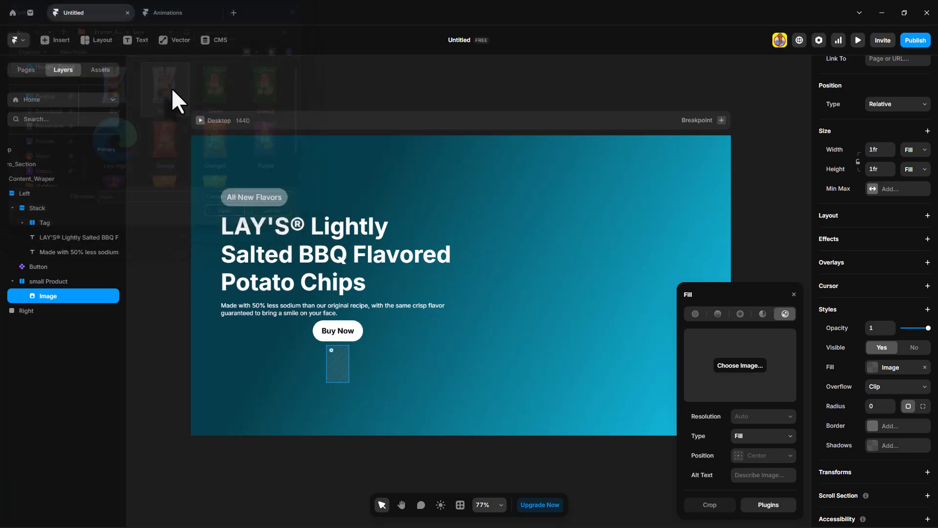
left_click(793, 294)
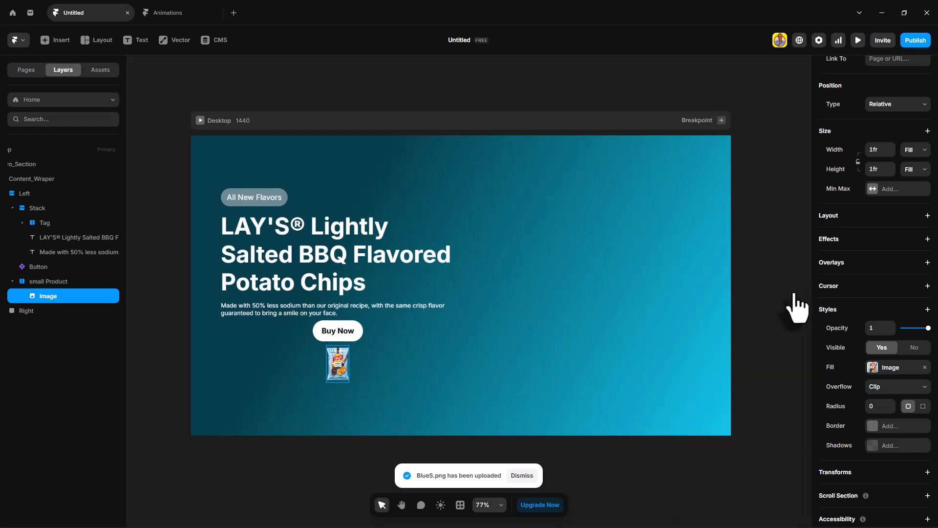
Turn the small Product frame into a component under its existing name and add a Hover variant to it
left_click(55, 280)
right_click(55, 280)
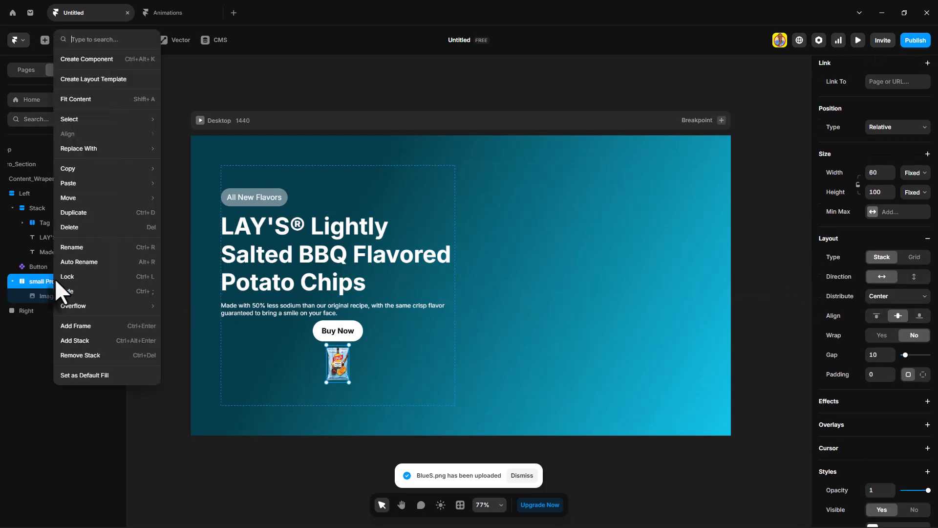
left_click(101, 60)
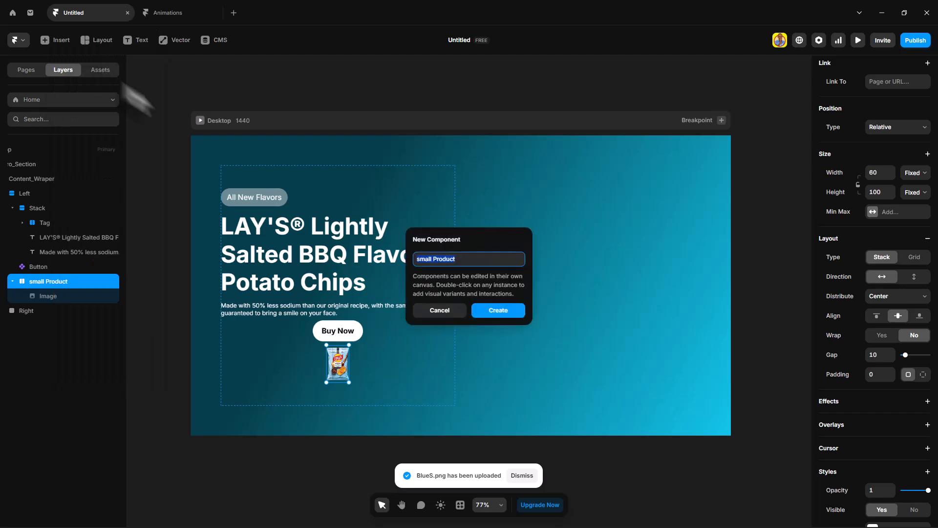
left_click(505, 313)
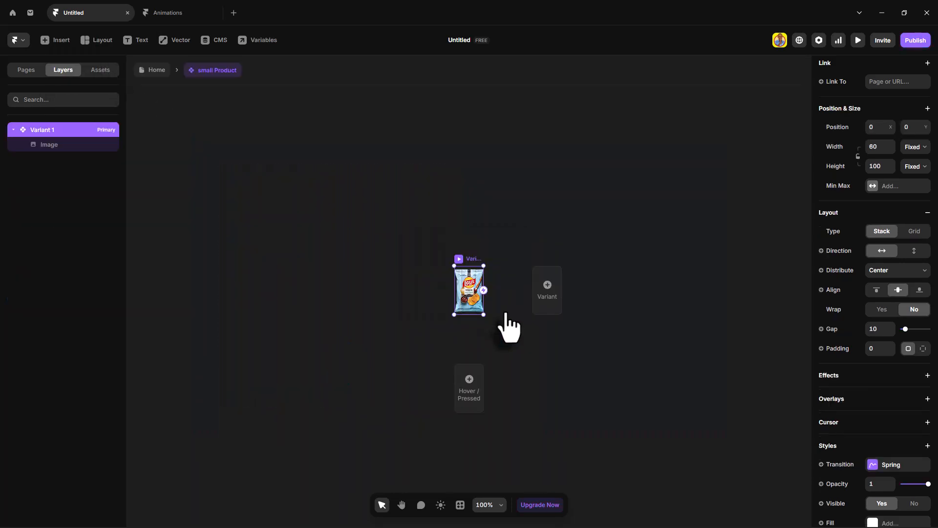
left_click(471, 379)
left_click(489, 389)
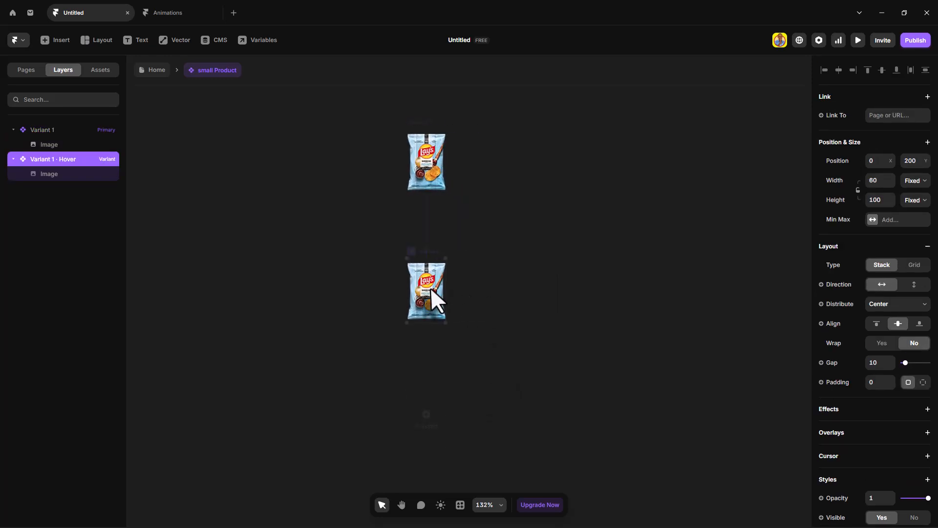
Add transforms to the Hover variant's image with a scale of 1.1 and a rotation of -3°
left_click(435, 294)
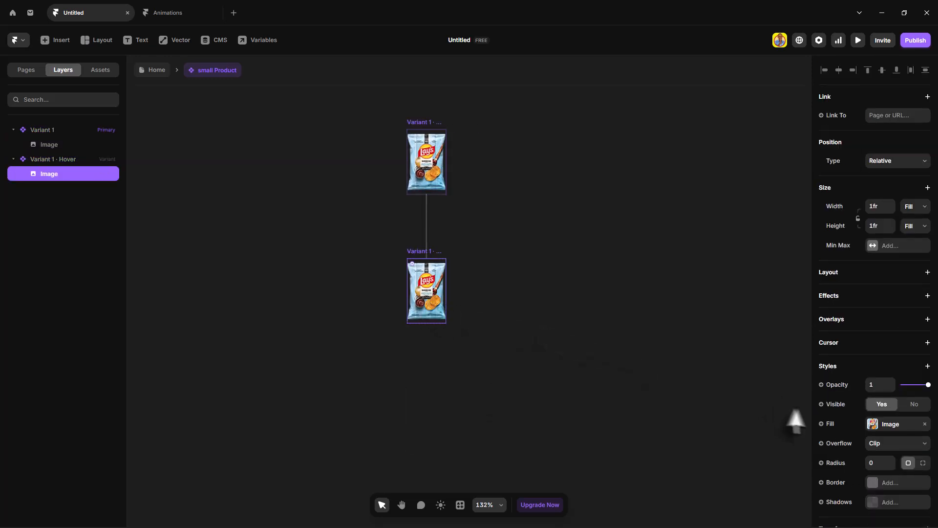
scroll(894, 462, "down", 2)
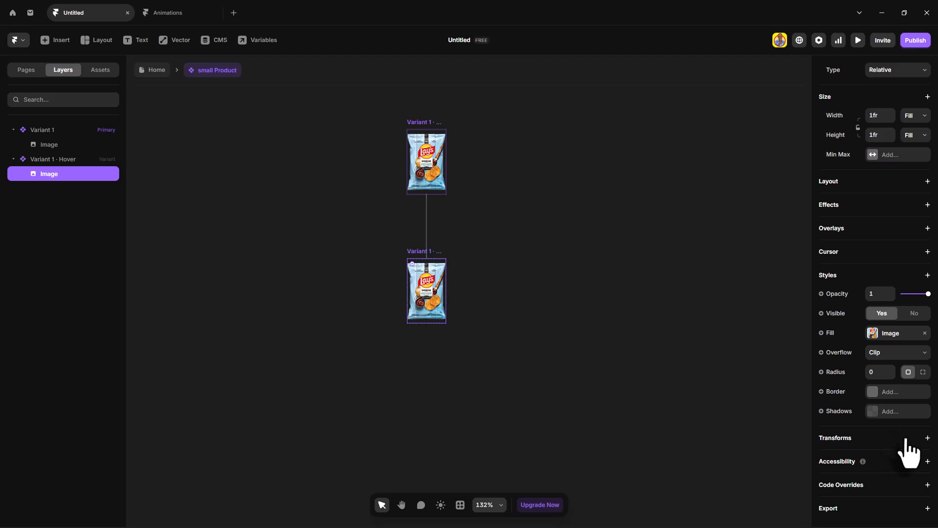
left_click(907, 438)
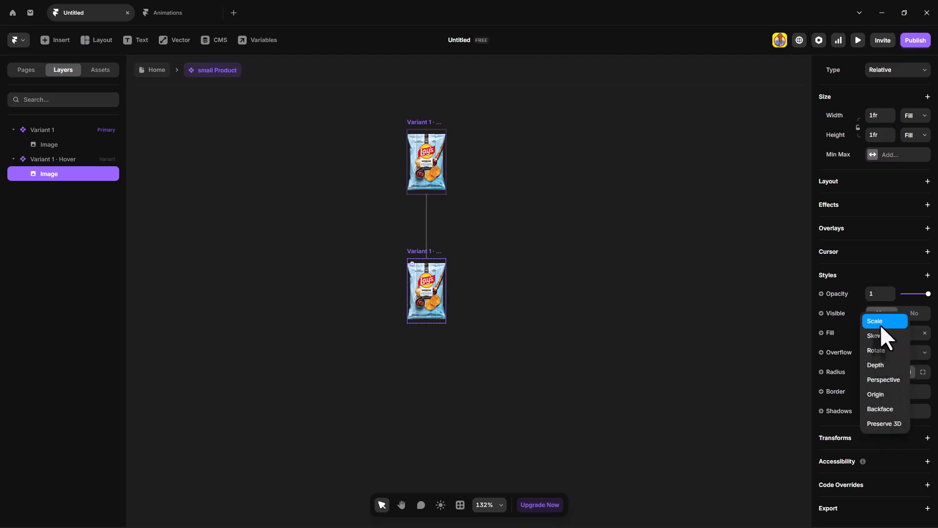
left_click(881, 323)
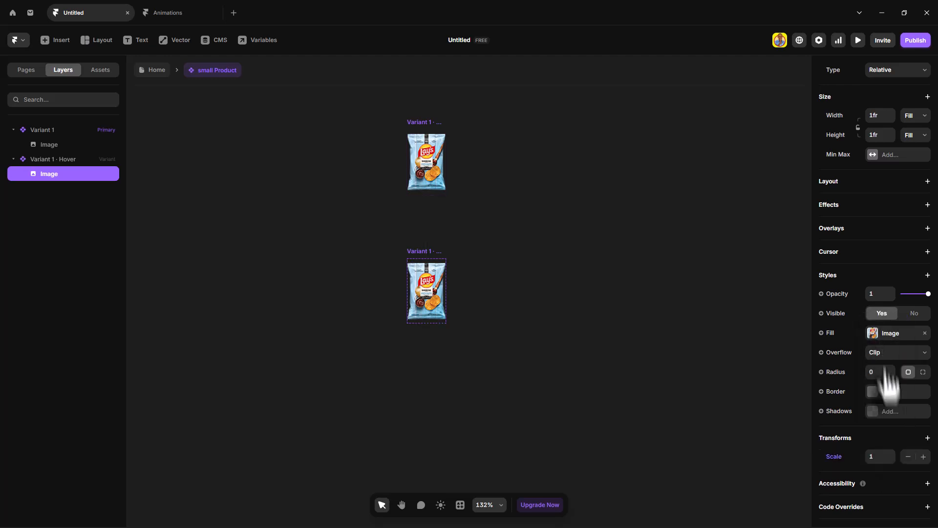
left_click(923, 457)
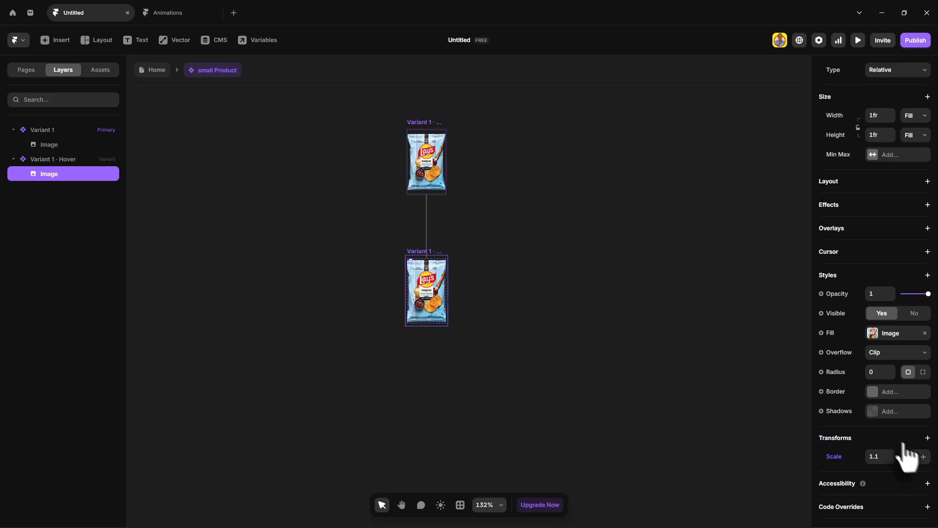
left_click(888, 434)
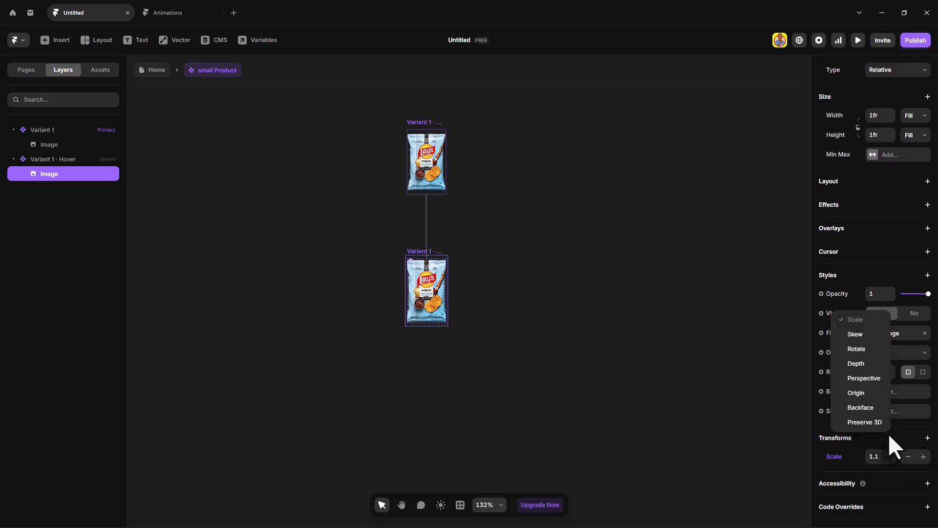
left_click(867, 351)
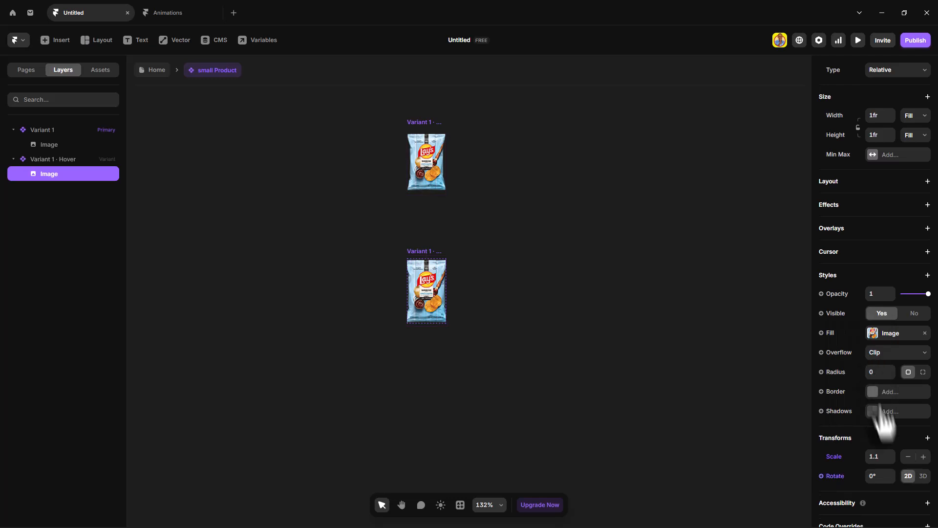
left_click(891, 479)
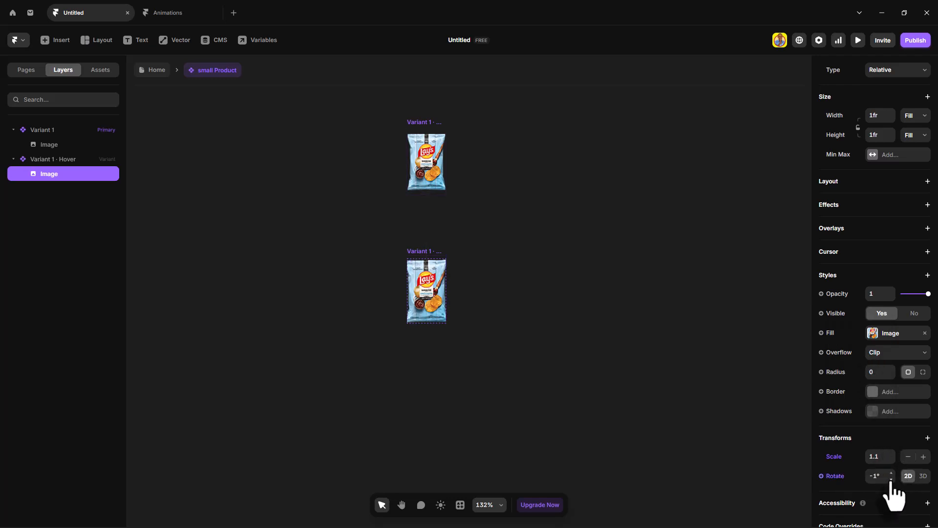
left_click(892, 479)
left_click(892, 479)
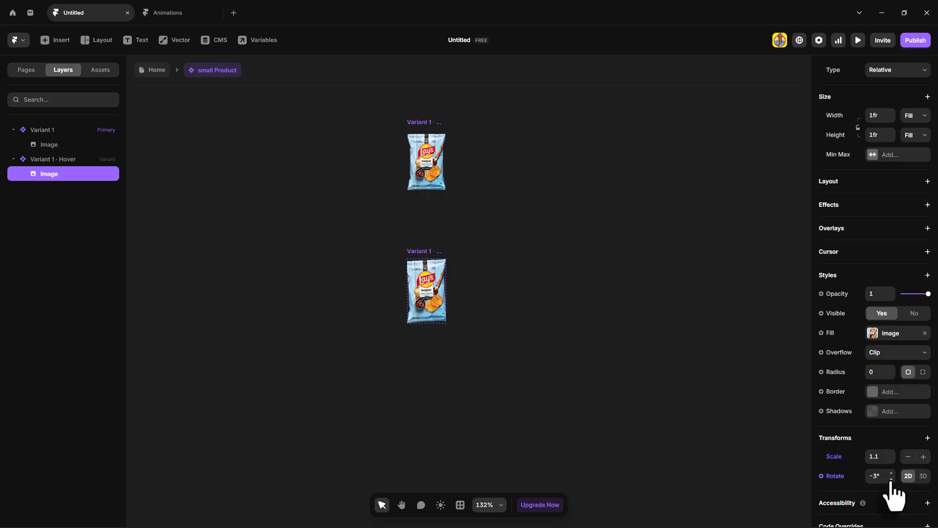
Set the overflow of the Hover variant to Visible
left_click(412, 247)
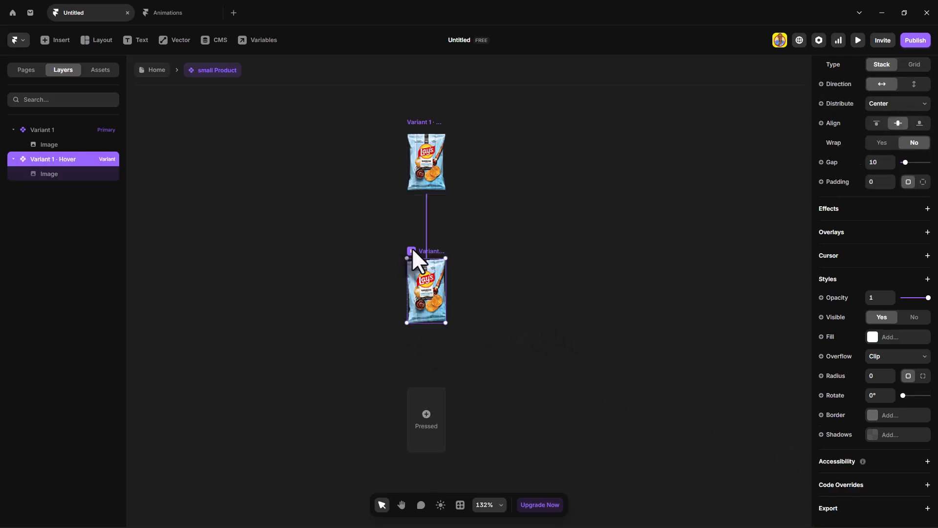
left_click(879, 357)
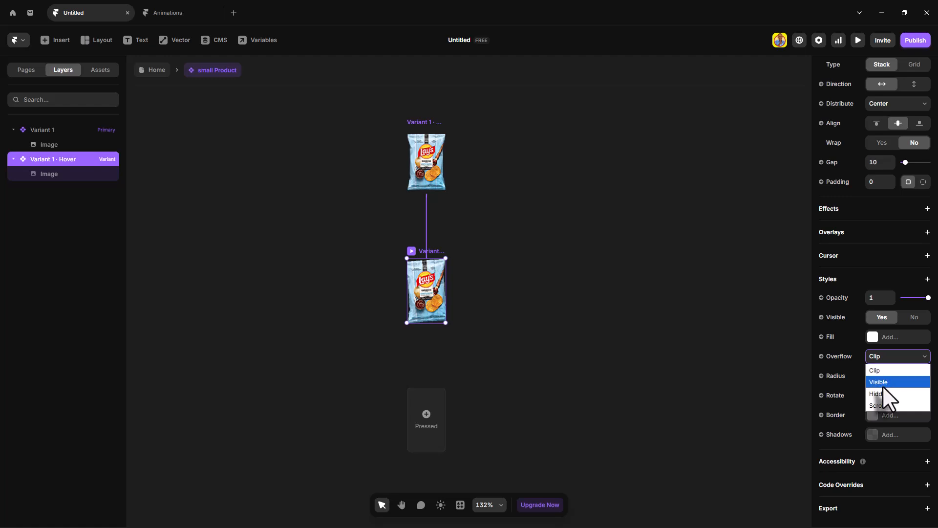
left_click(882, 383)
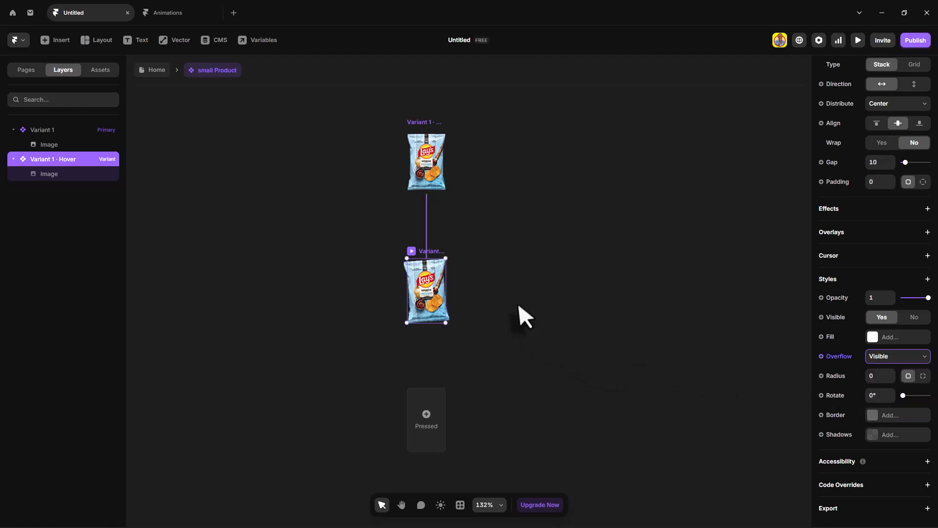
Preview the small Product component from Variant 1 and return to the Home page
left_click(413, 129)
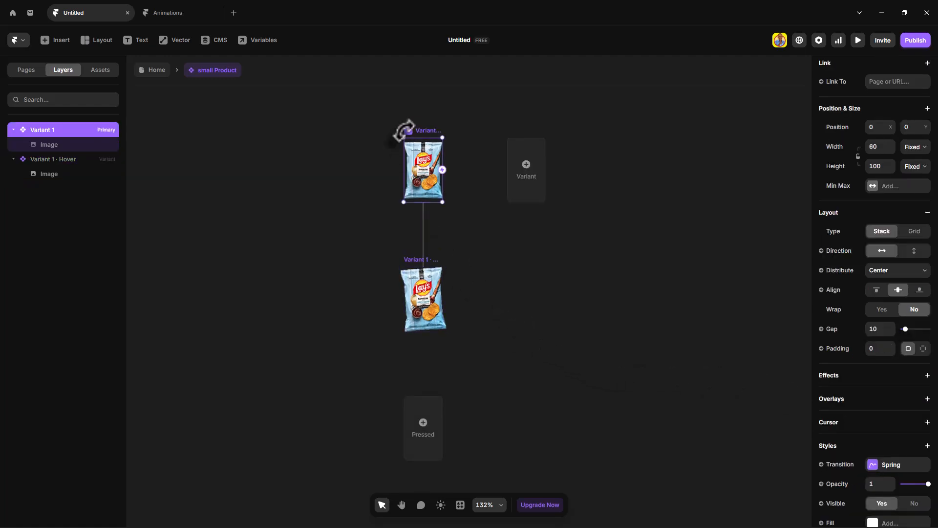
key("ctrl+p")
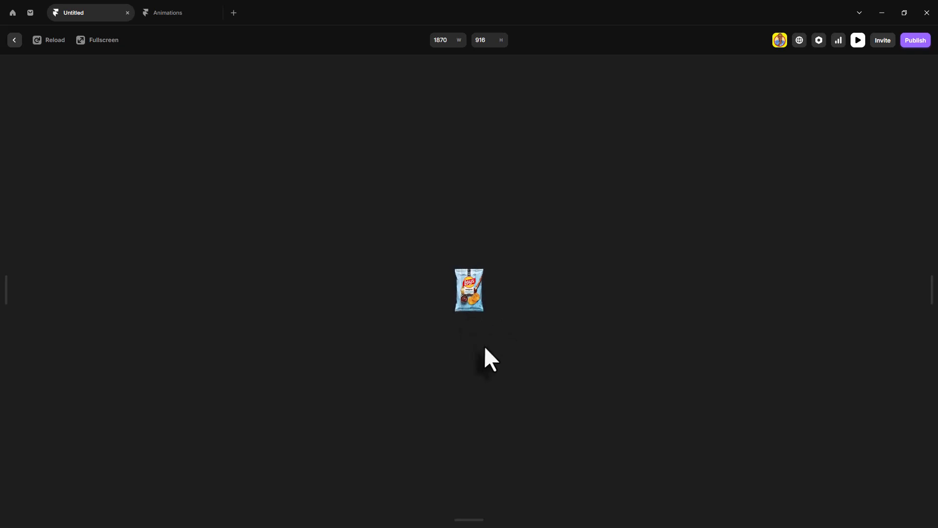
key("Escape")
left_click(157, 83)
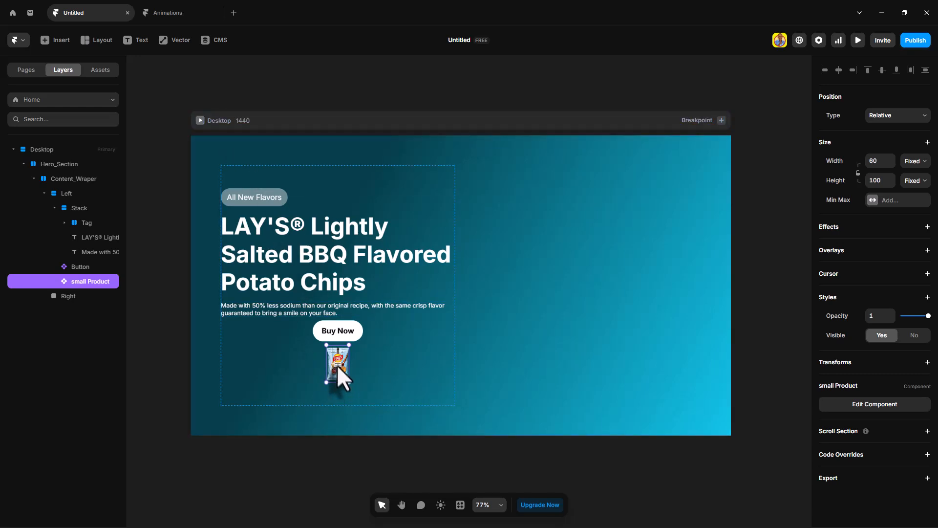
Reopen the small Product component and create an Image variable for the fill of Variant 1's image
double_click(336, 364)
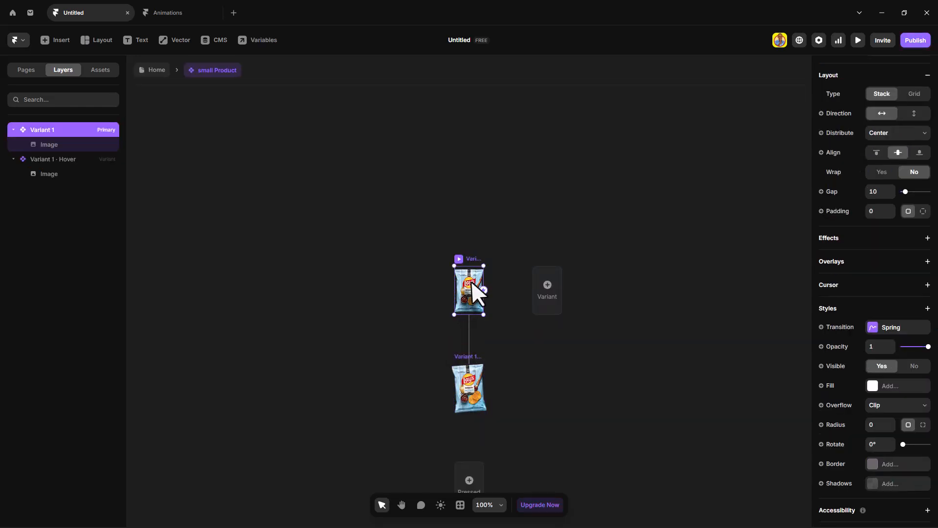
left_click(471, 283)
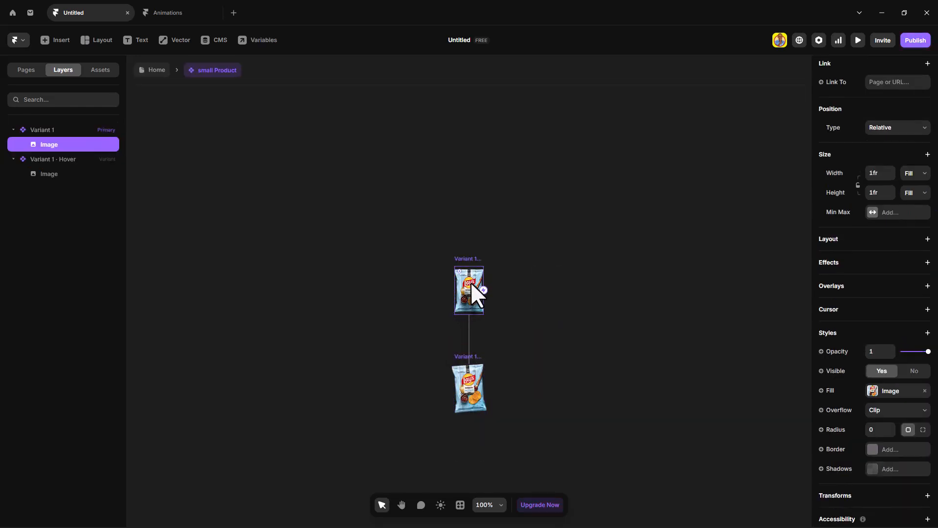
left_click(830, 394)
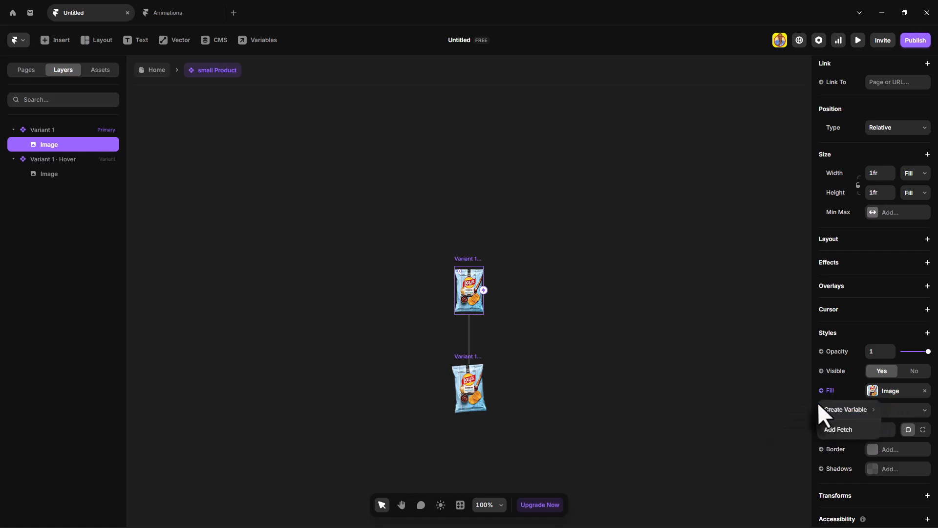
mouse_move(837, 410)
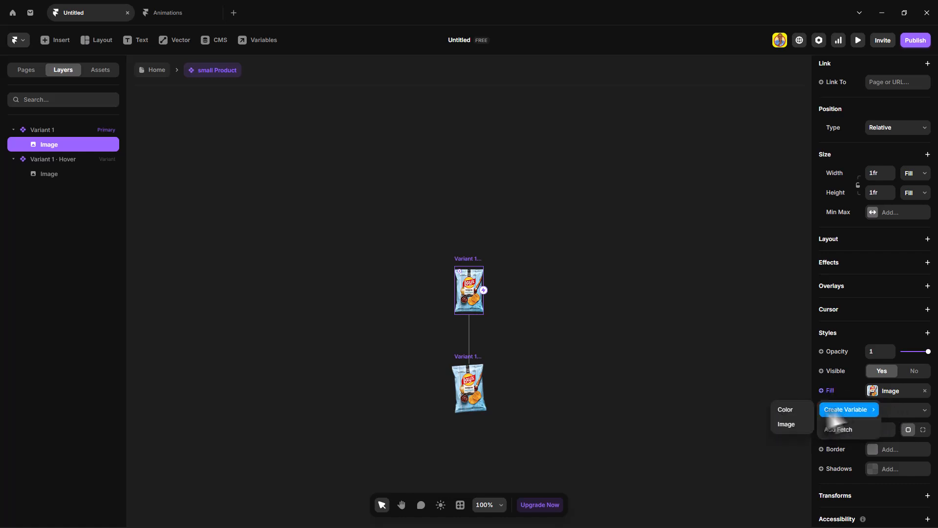
left_click(787, 423)
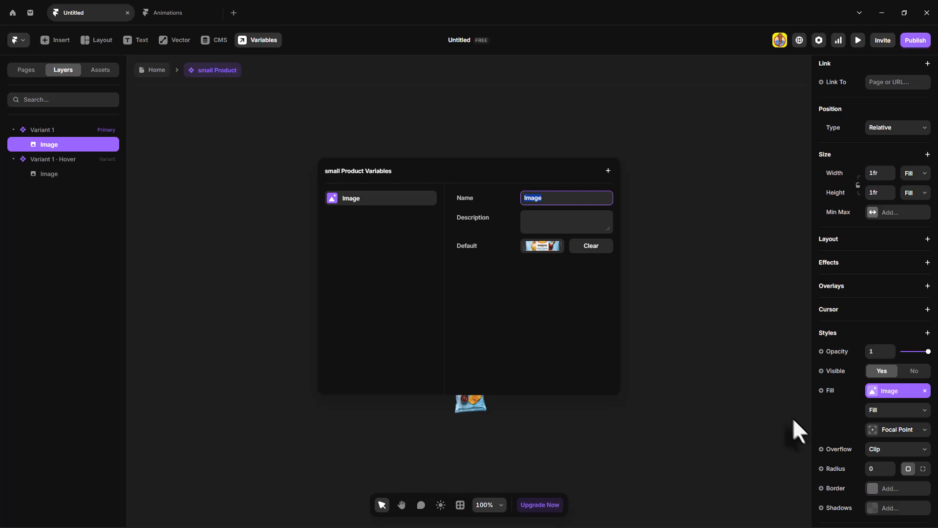
left_click(706, 304)
Back on the Home page, duplicate the small Product instance four times and wrap all five instances in a stack
left_click(156, 73)
key("ctrl+d")
key("ctrl+d")
key("ctrl+d")
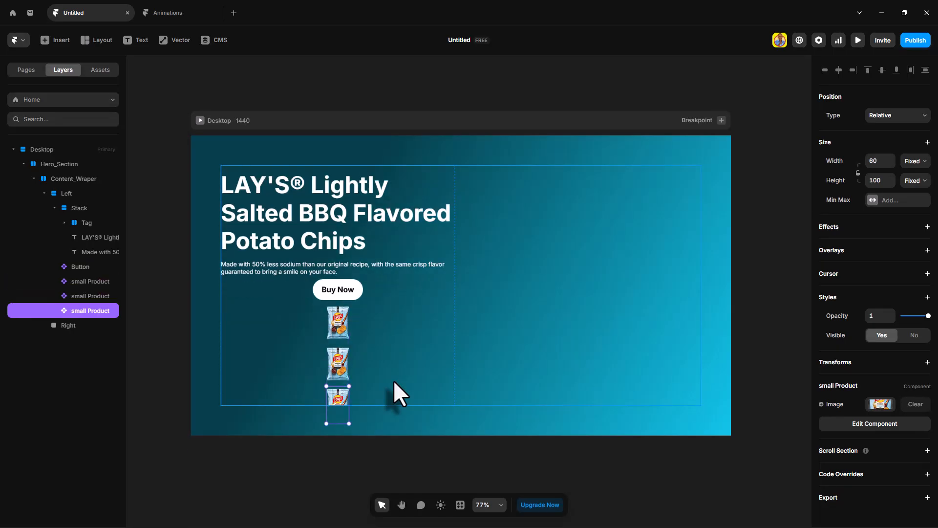
key("ctrl+d")
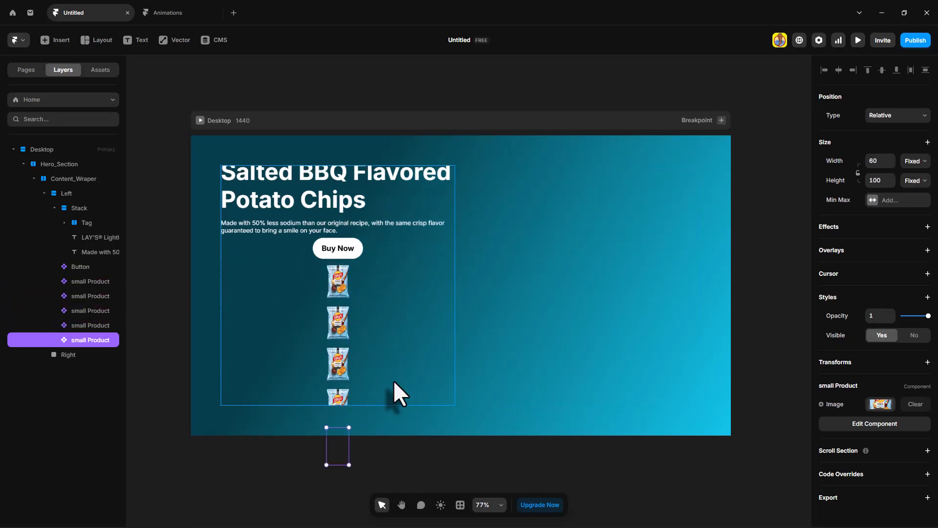
left_click(95, 282, "shift")
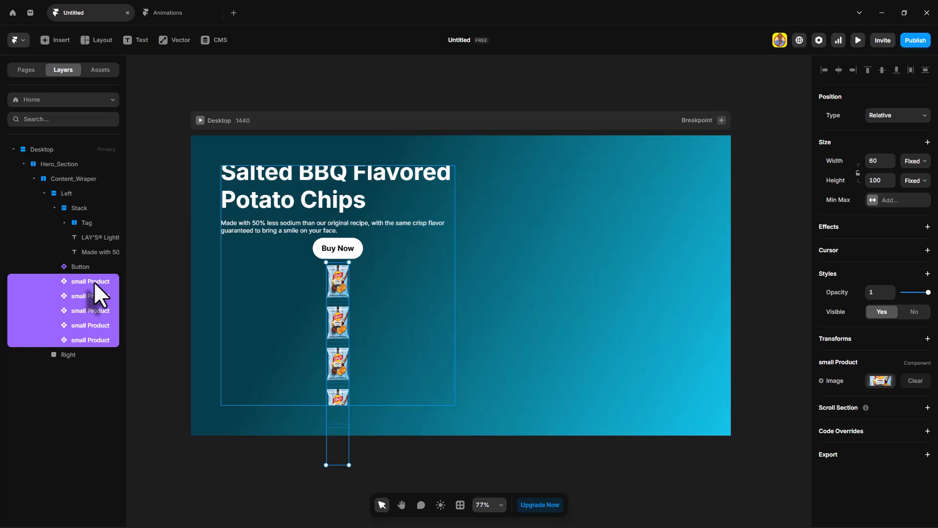
key("ctrl+alt+Return")
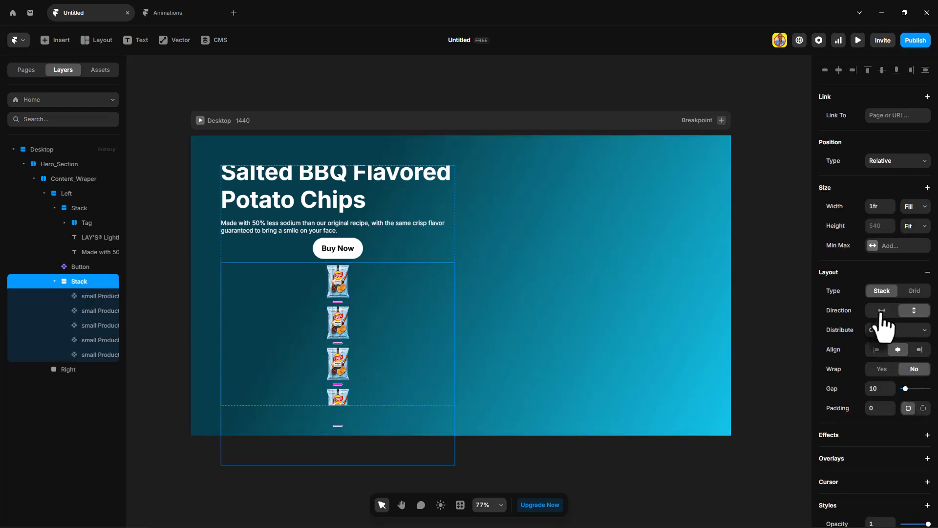
Make the stack of small Product instances horizontal, distributed from Start, with a gap of 16
left_click(882, 310)
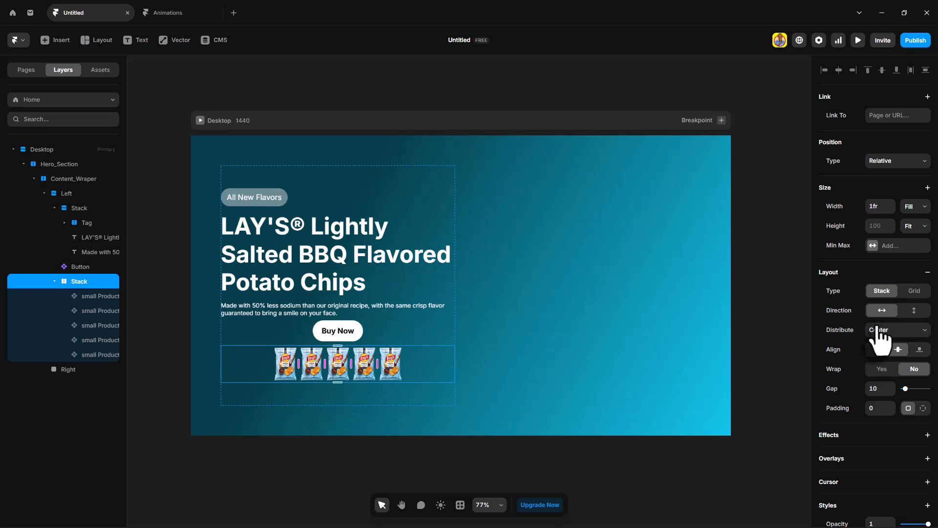
left_click(888, 330)
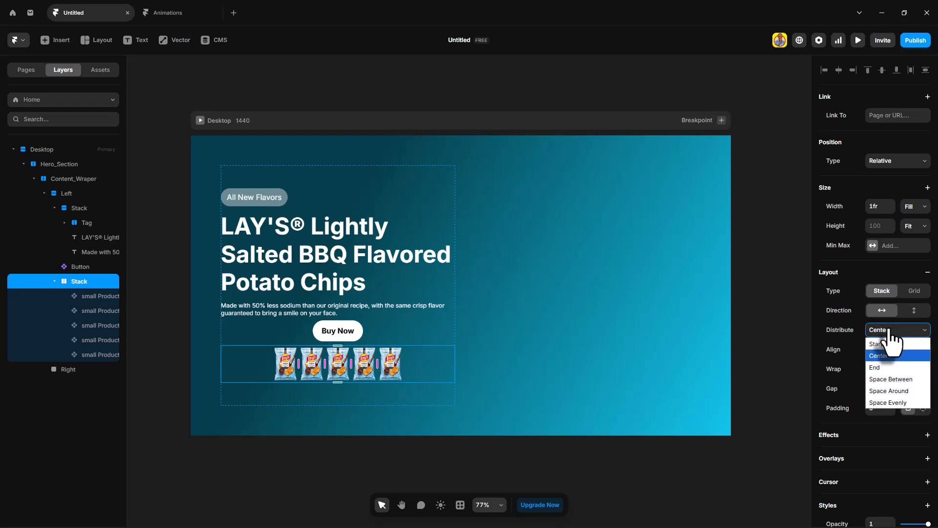
left_click(887, 343)
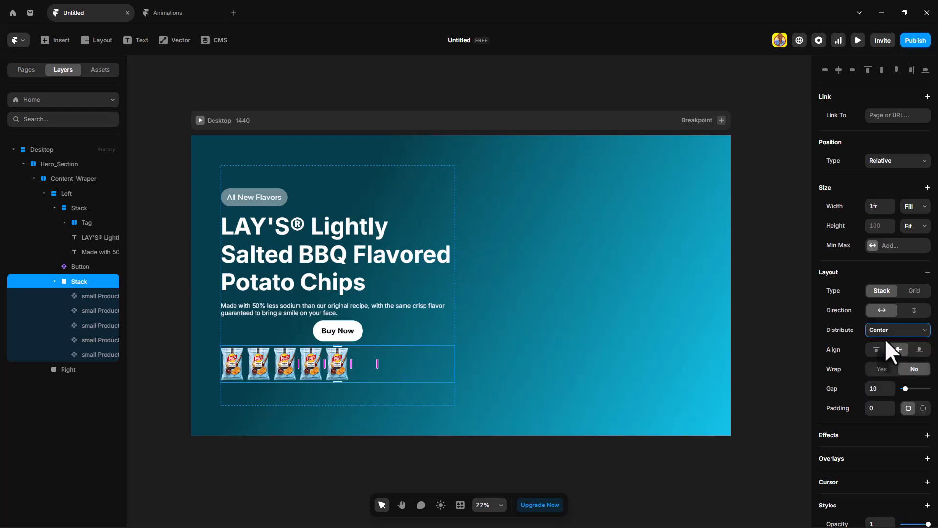
left_click(881, 388)
type("16")
key("Return")
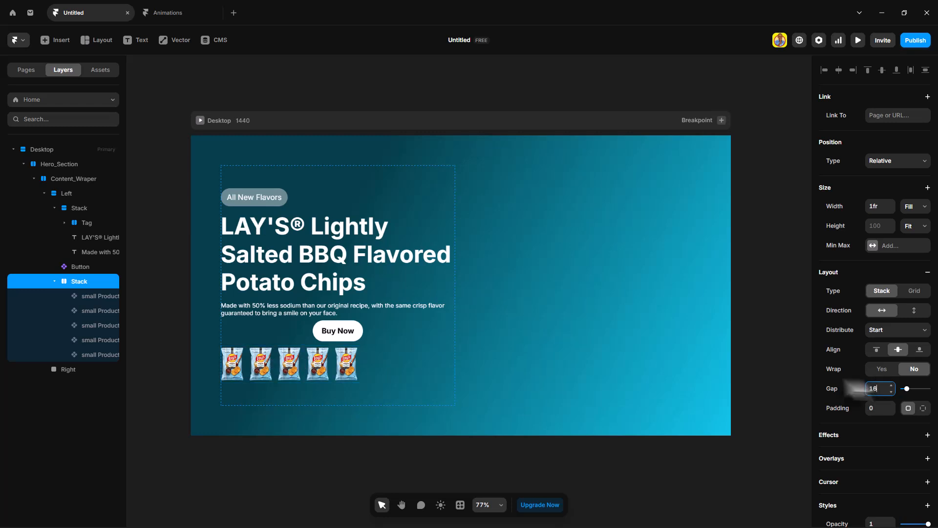
Replace the image of the second small Product instance with the Yellows file from the Lays folder
left_click(261, 360)
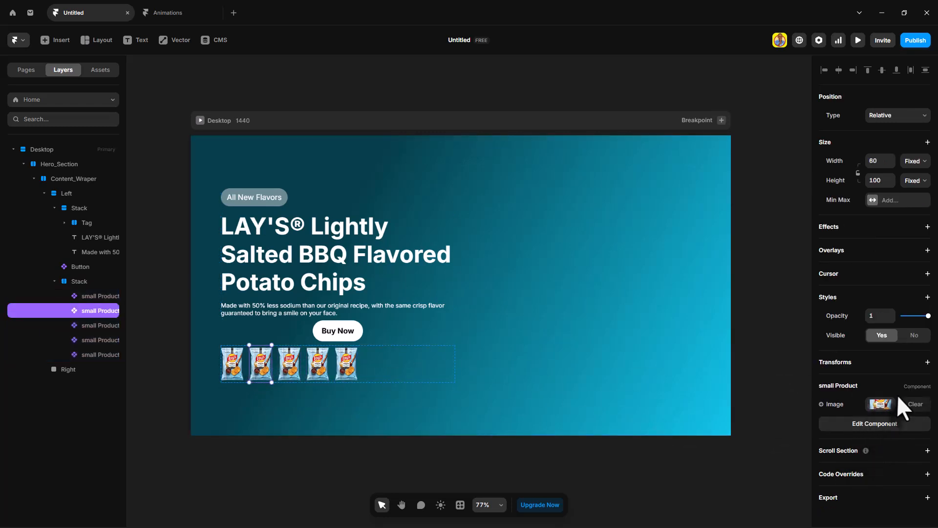
left_click(881, 404)
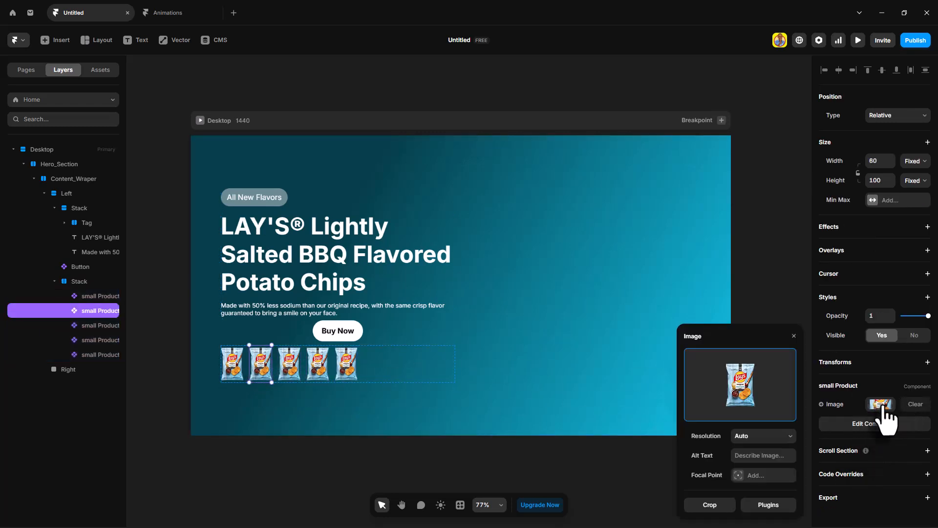
left_click(746, 385)
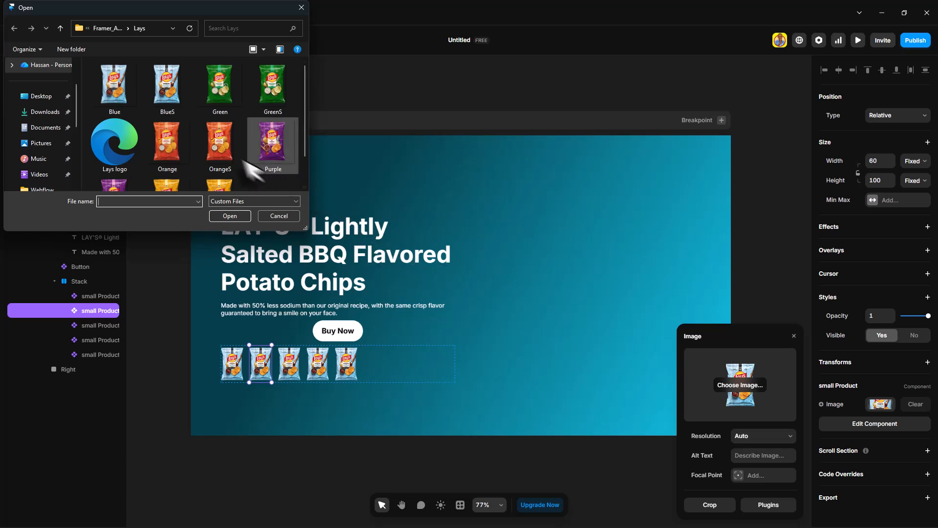
scroll(244, 137, "down", 1)
double_click(215, 153)
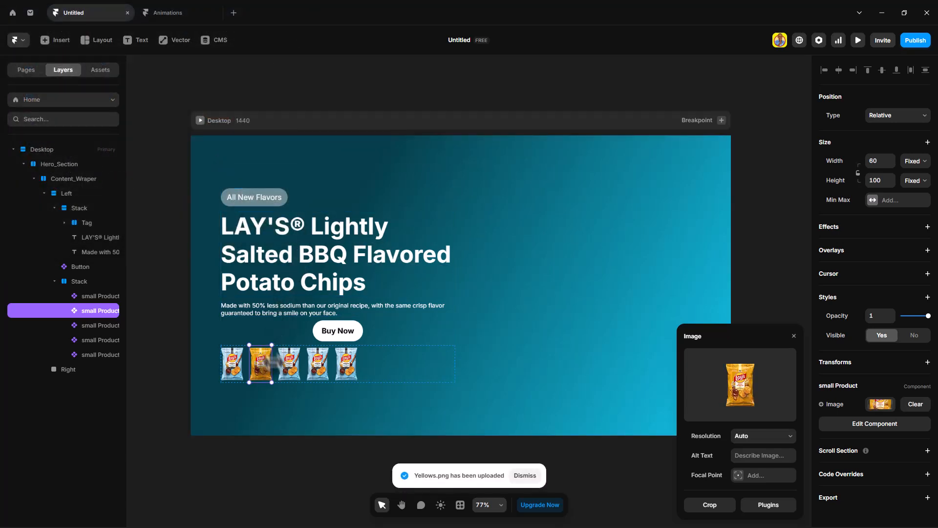
Replace the image of the third small Product instance with the GreenS file
left_click(290, 362)
mouse_move(753, 387)
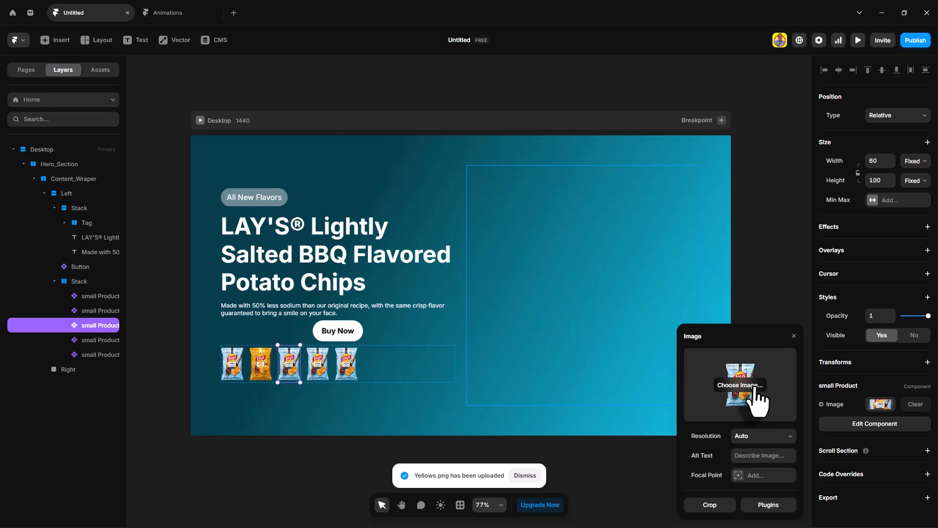
left_click(756, 389)
left_click(286, 83)
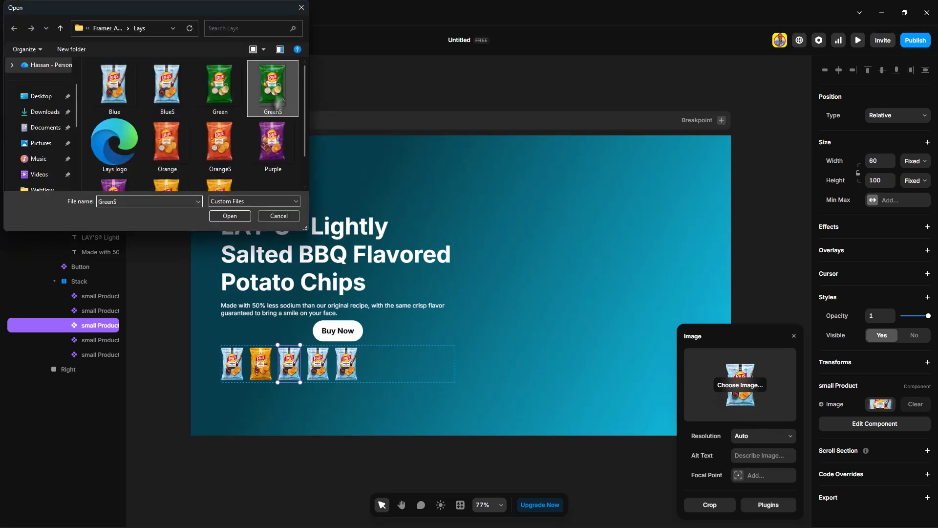
double_click(285, 83)
Set the fourth small Product instance's image to OrangeS and the fifth one's to PurpleS
left_click(319, 364)
left_click(738, 385)
double_click(224, 149)
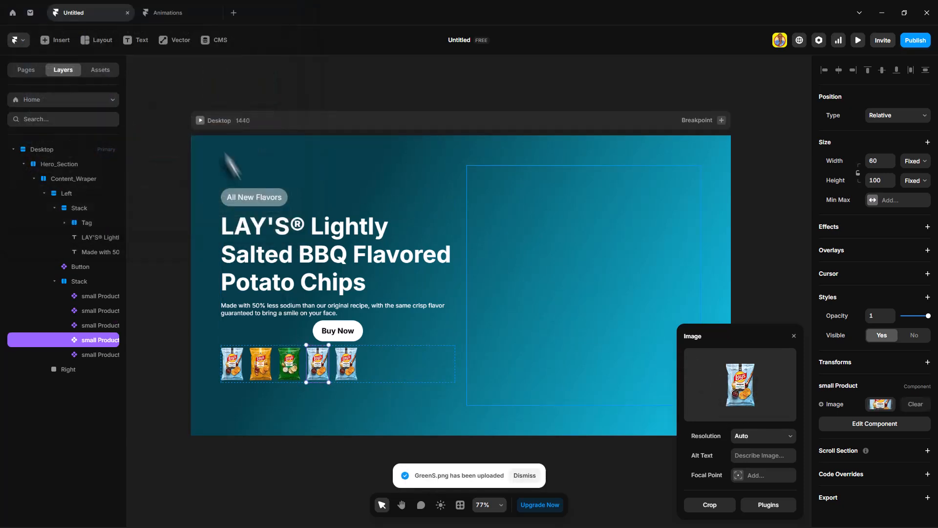
left_click(346, 363)
left_click(739, 385)
scroll(196, 122, "down", 1)
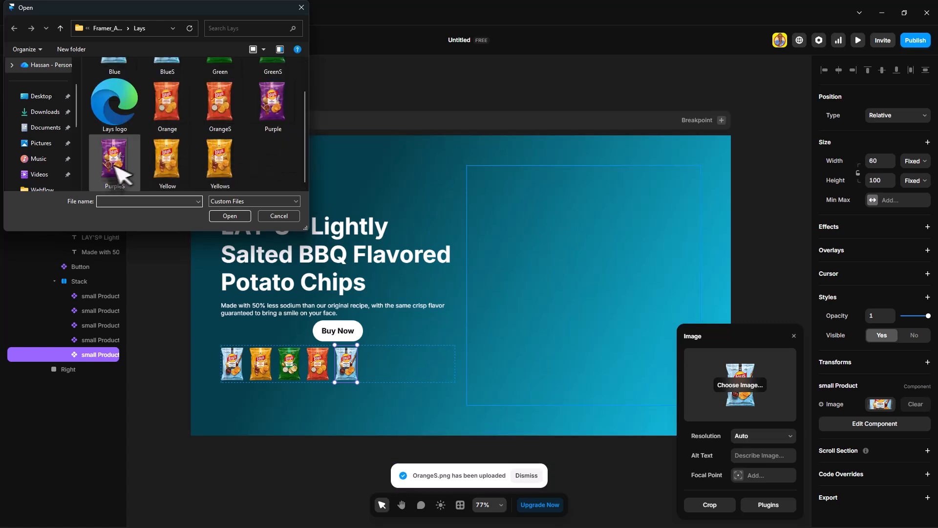
double_click(272, 95)
Rename the product stack as Small products and the stack holding the tag and text as Main text
double_click(80, 282)
type("Small pro")
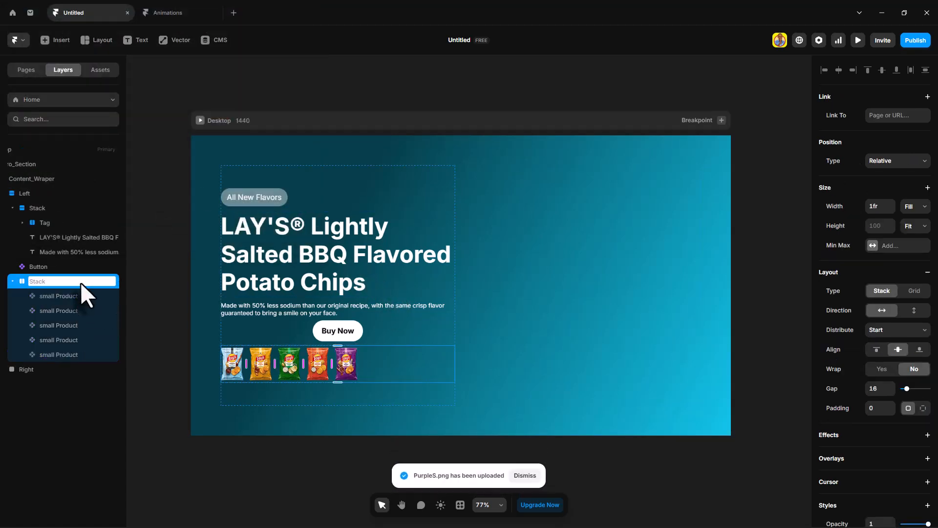
type("ducts")
left_click(45, 209)
double_click(36, 207)
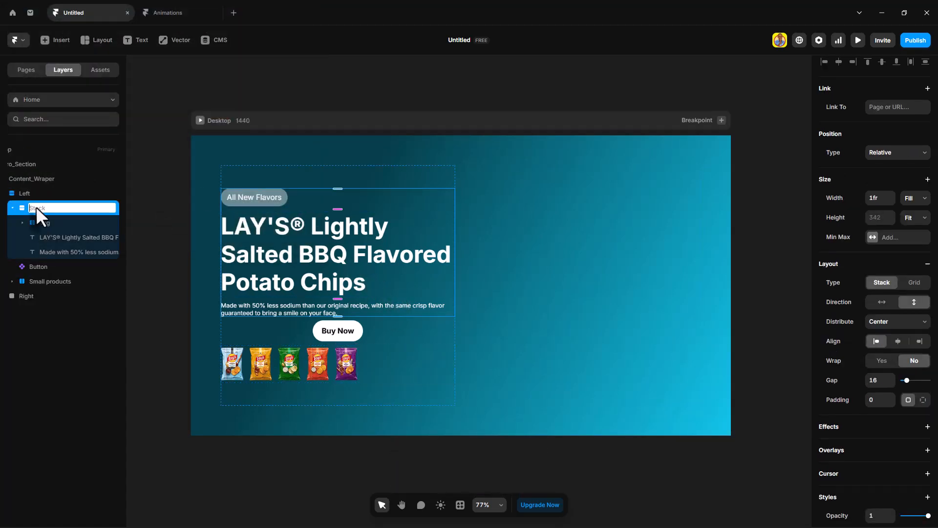
type("Main text")
key("Return")
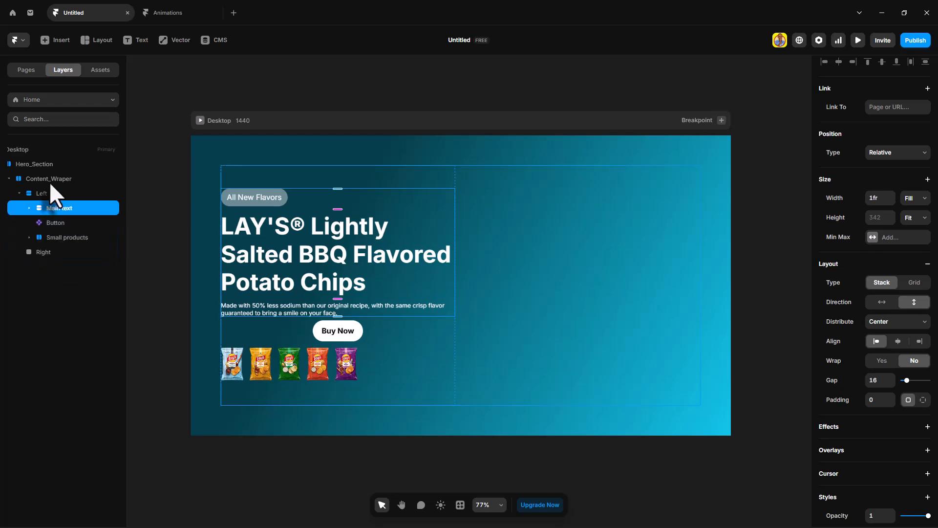
Align the contents of the Left stack to the left and set its gap to 40
left_click(51, 192)
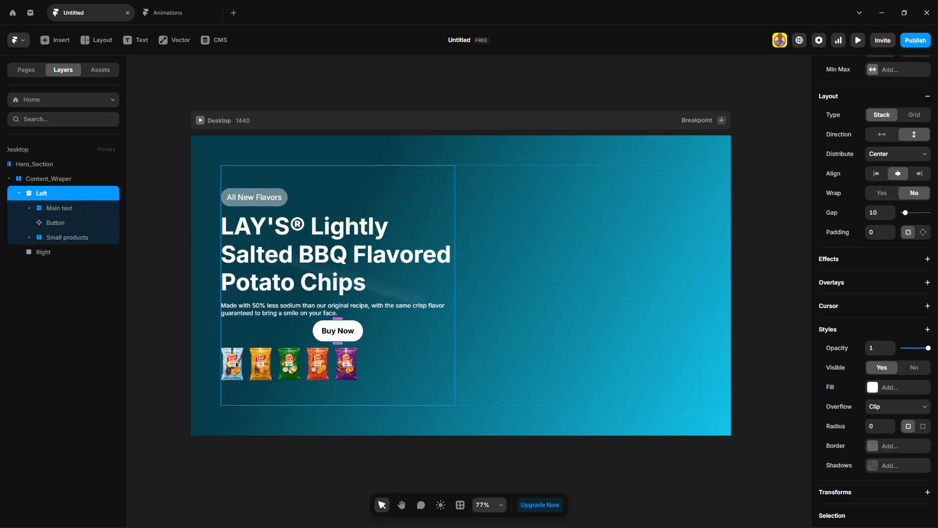
scroll(885, 334, "up", 3)
left_click(883, 326)
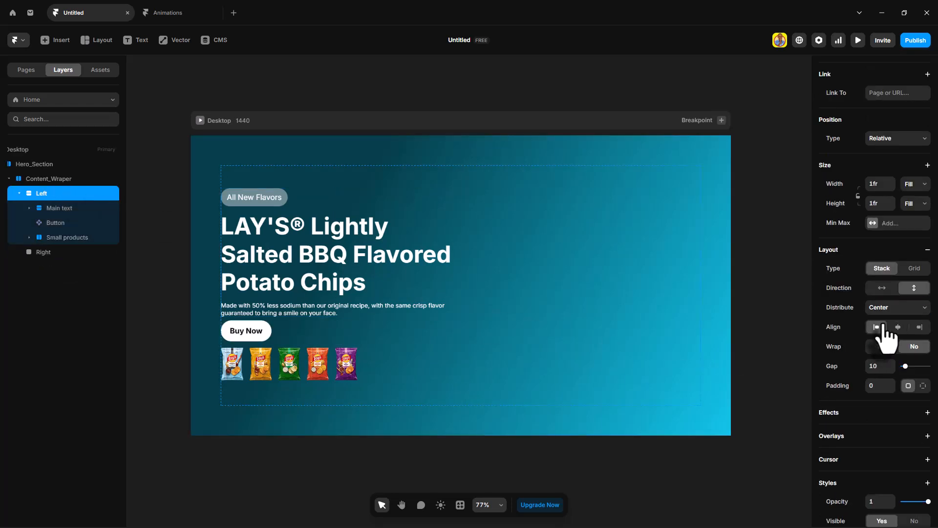
left_click(884, 366)
type("40")
key("Return")
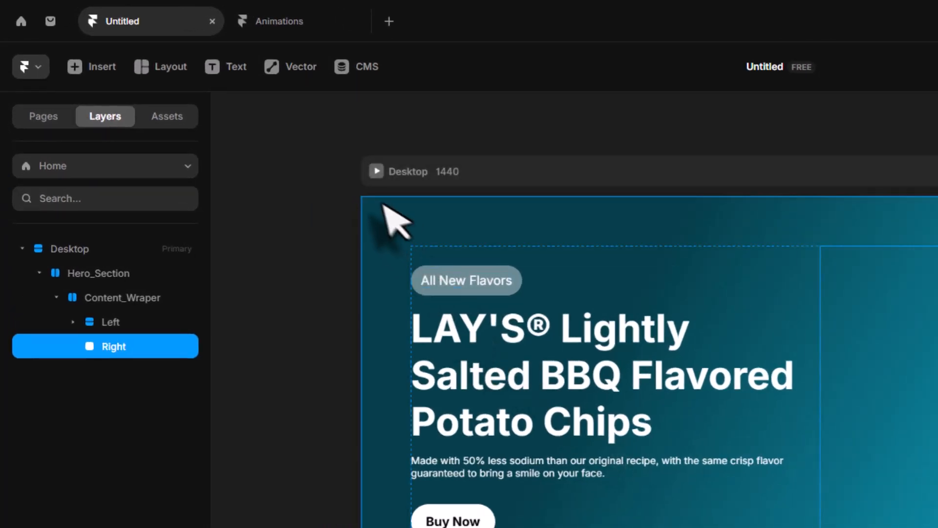
Draw a circular oval about 339 × 339 on the empty canvas below the hero section and fill it with white FFFFFF
left_click(273, 64)
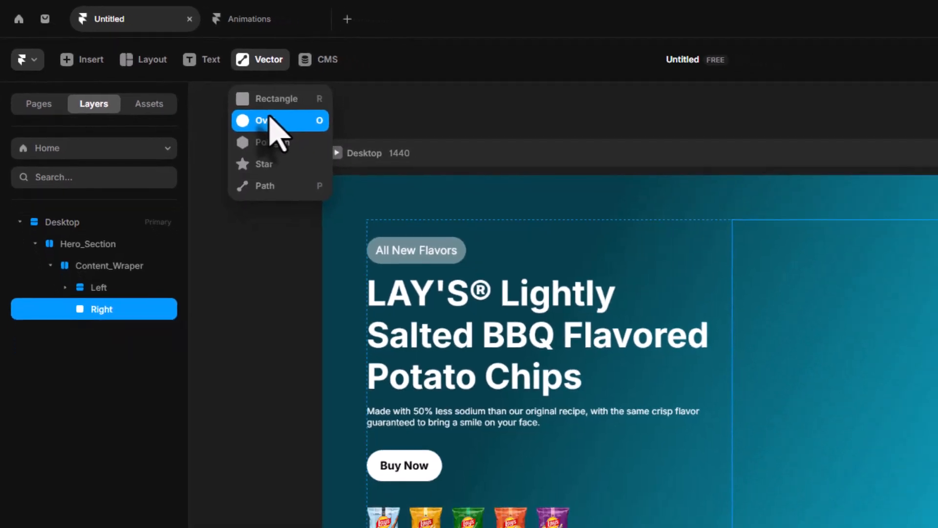
left_click(272, 121)
scroll(244, 284, "down", 3)
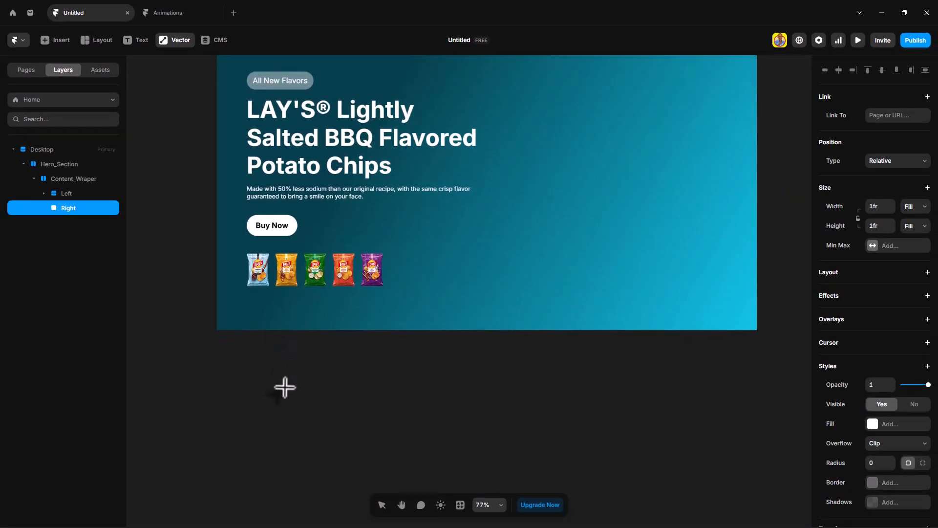
left_click_drag(256, 362, 412, 488)
left_click(874, 264)
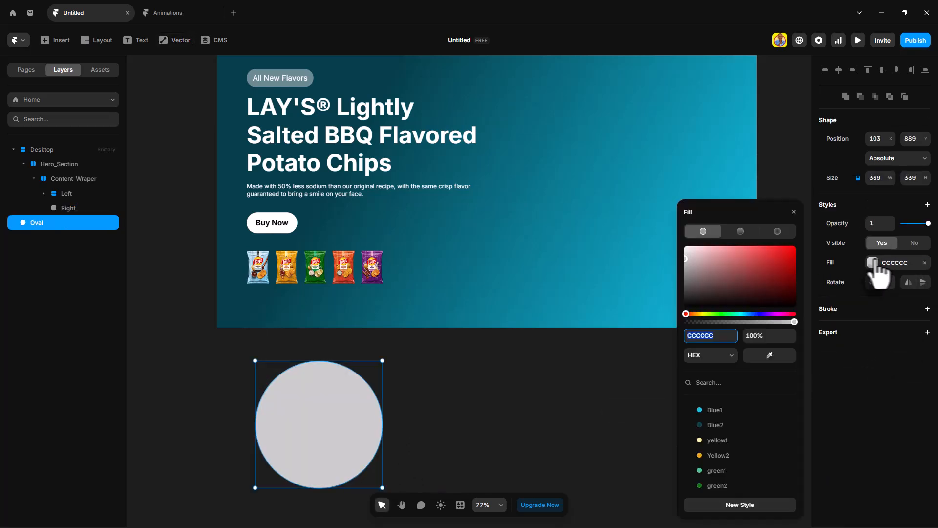
left_click_drag(708, 268, 670, 245)
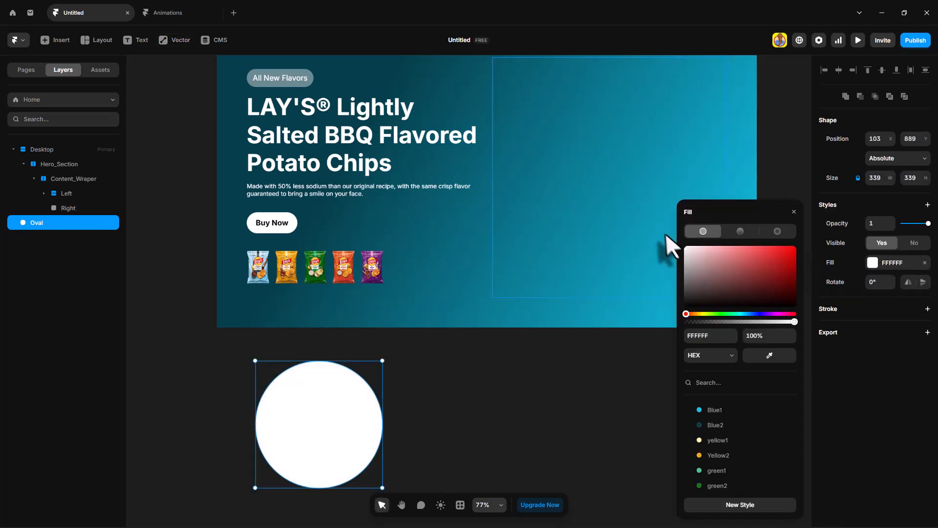
left_click(795, 213)
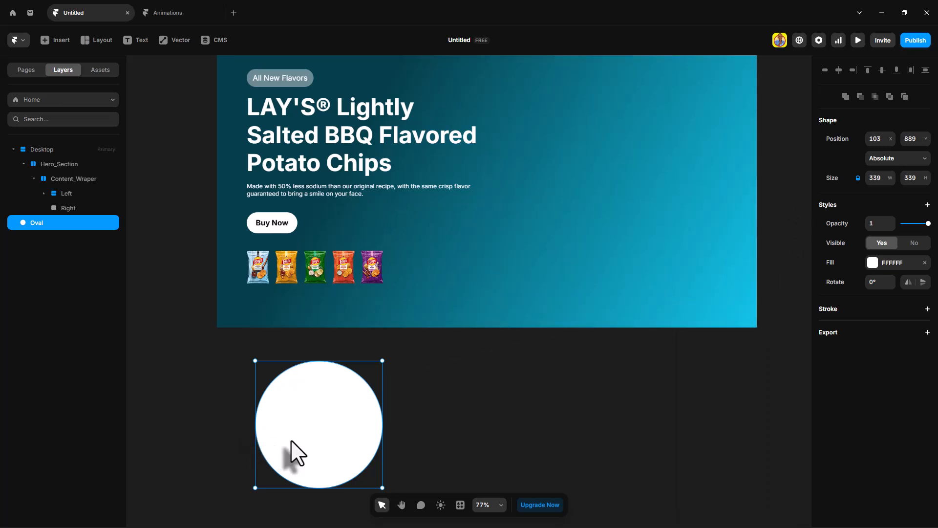
Duplicate the white circle and shrink the copy around its centre to about 265 × 265
key("ctrl+d")
scroll(392, 403, "down", 2)
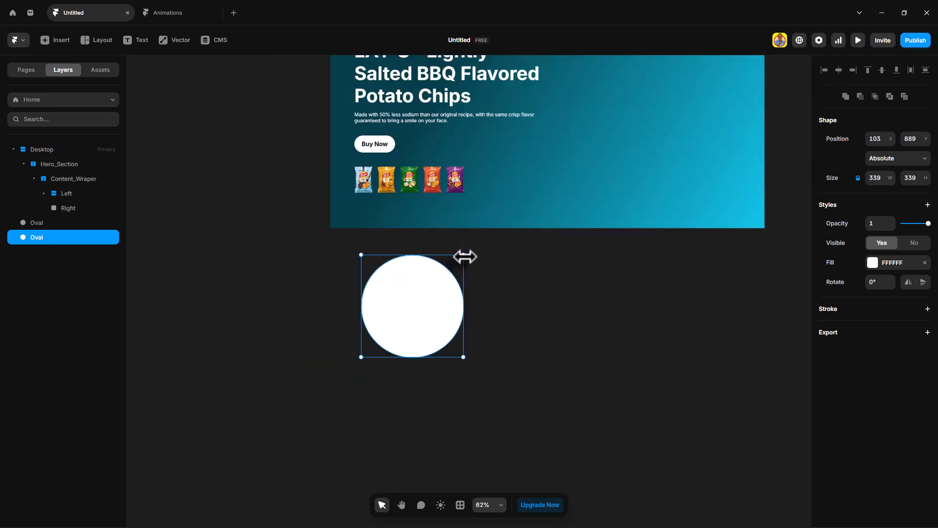
left_click_drag(464, 256, 452, 264)
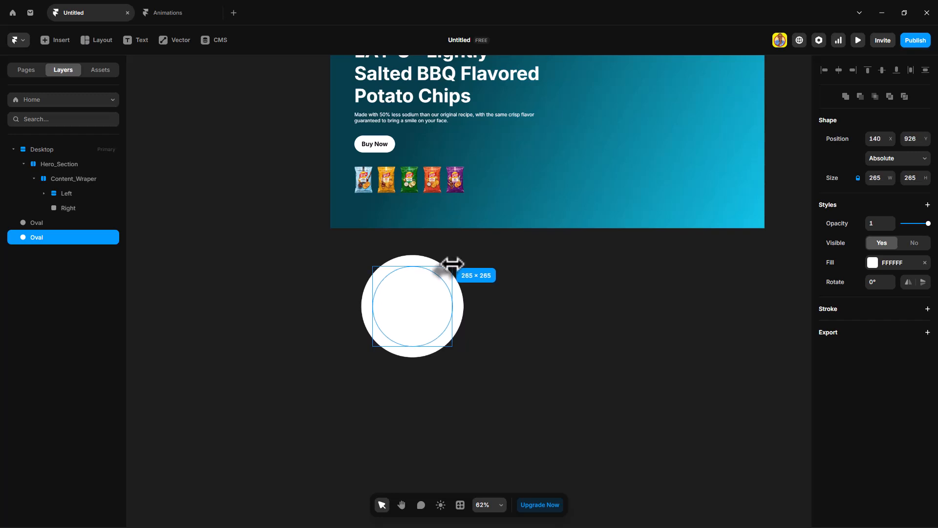
Combine the two circles with Exclude into a ring and enlarge it to about 499 × 499
left_click_drag(425, 364, 354, 297)
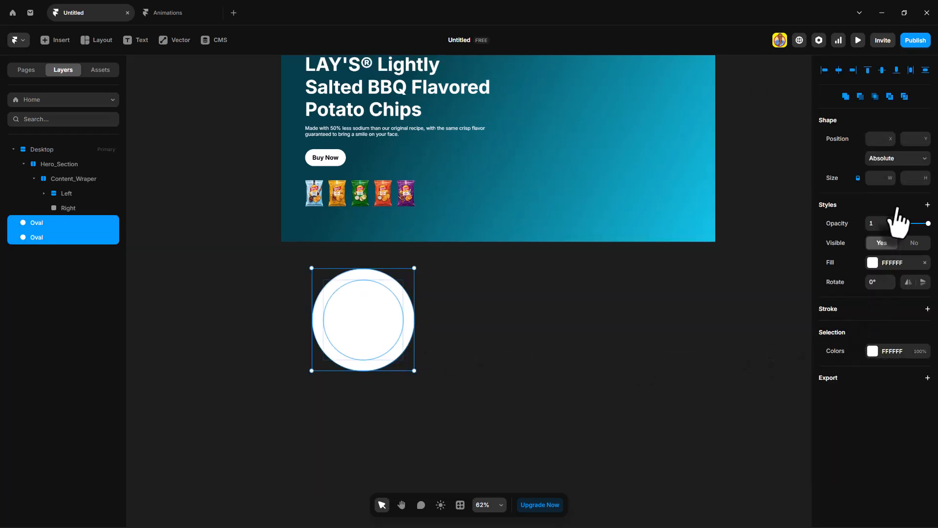
left_click(889, 96)
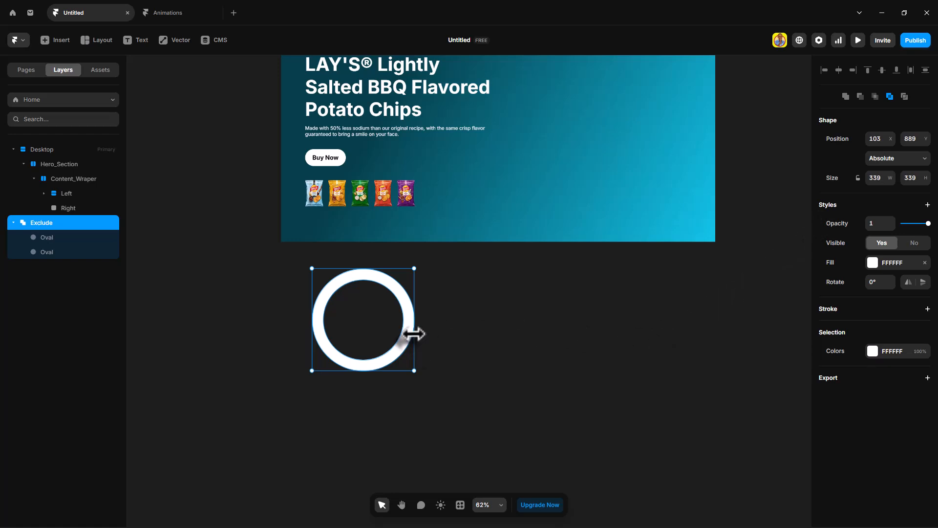
left_click_drag(414, 333, 464, 341)
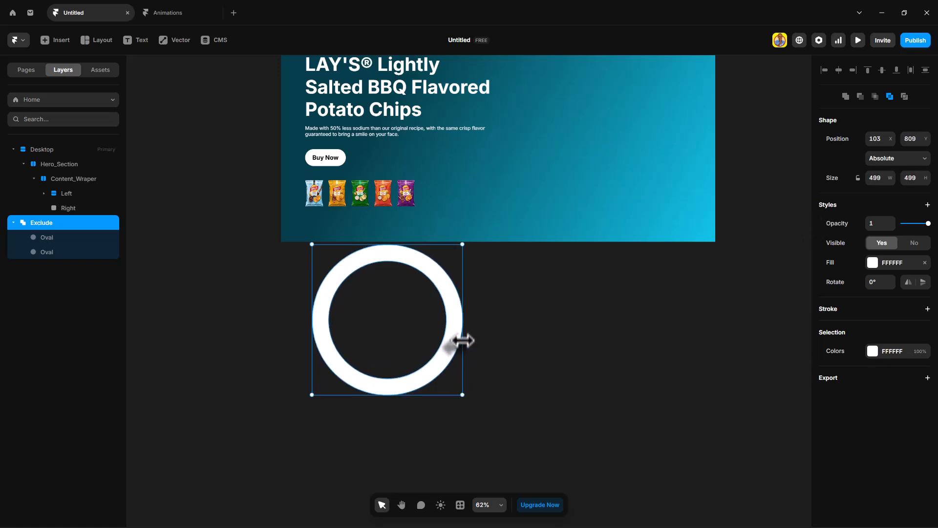
Draw a circular oval about 254 × 254 inside the ring and fill it with white FFFFFF
scroll(411, 325, "up", 1)
key("o")
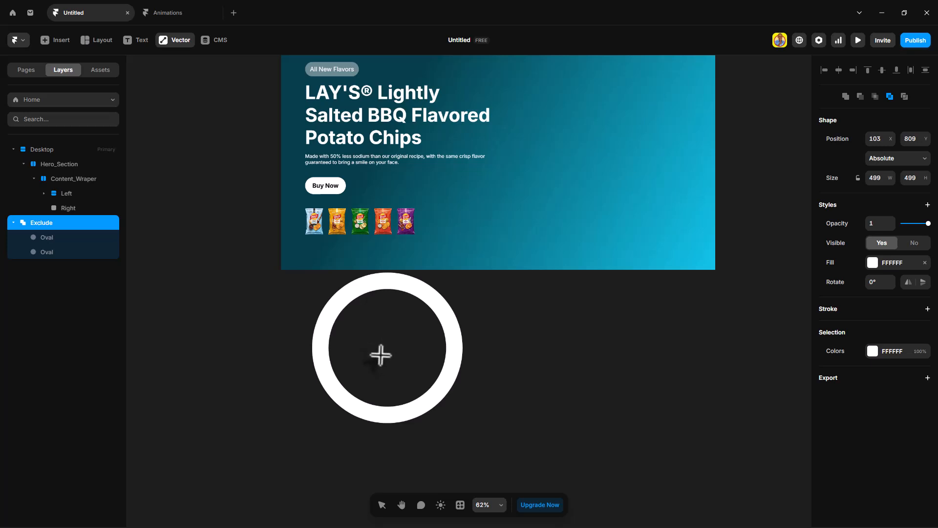
left_click_drag(365, 322, 441, 425)
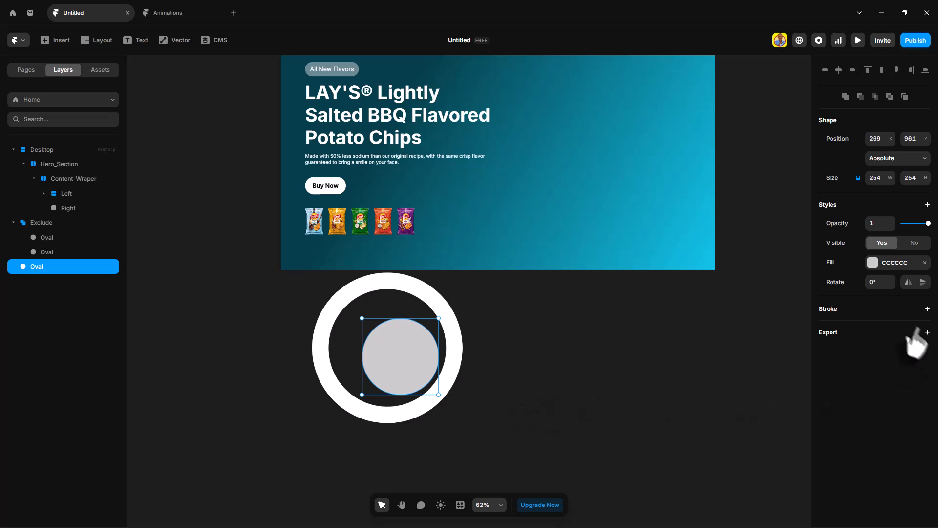
left_click(896, 264)
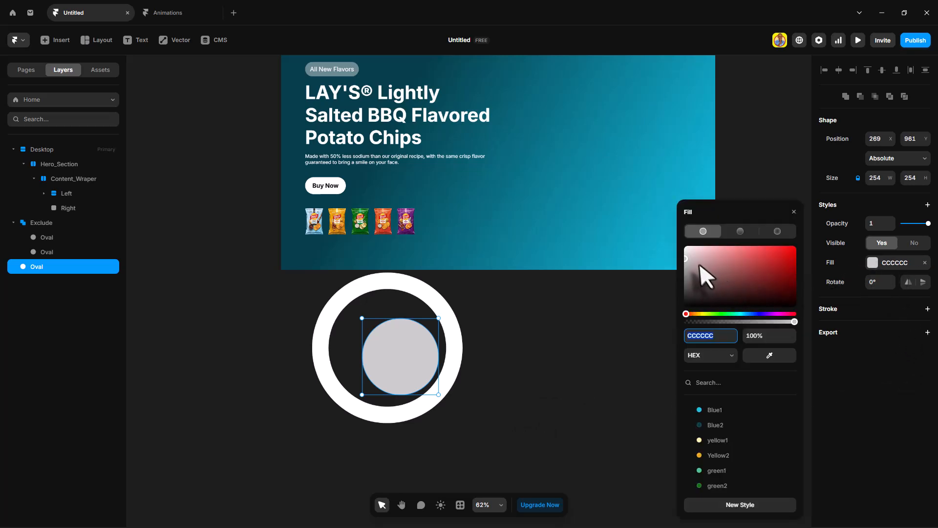
left_click_drag(700, 263, 671, 238)
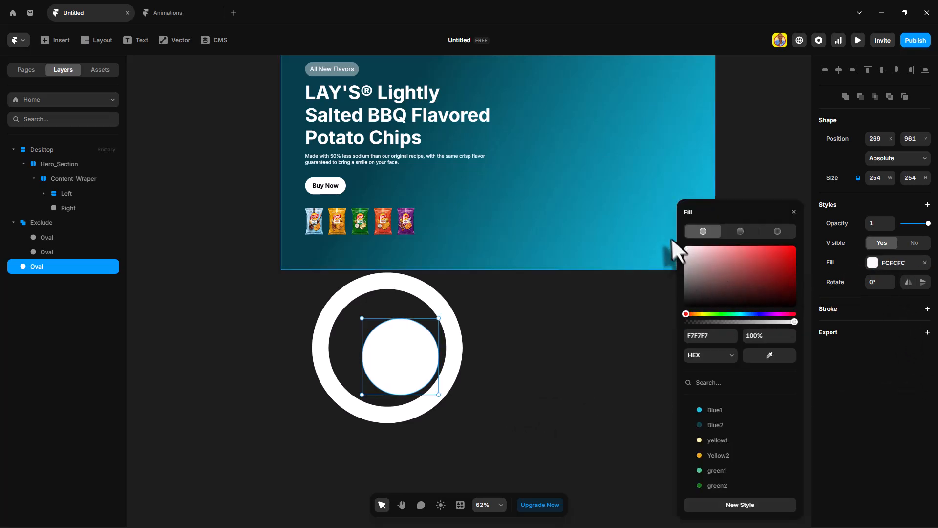
left_click(794, 211)
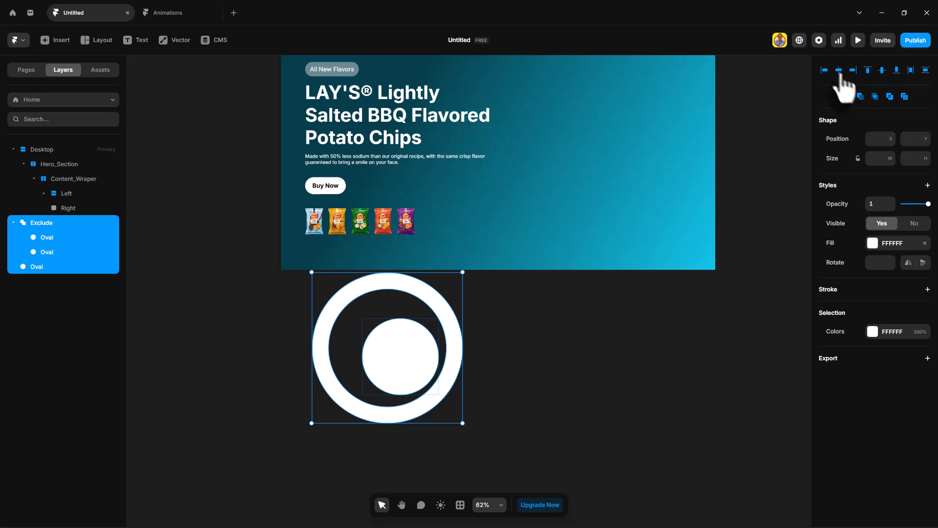
Align the ring and the inner circle to each other's centres horizontally and vertically
left_click(838, 70)
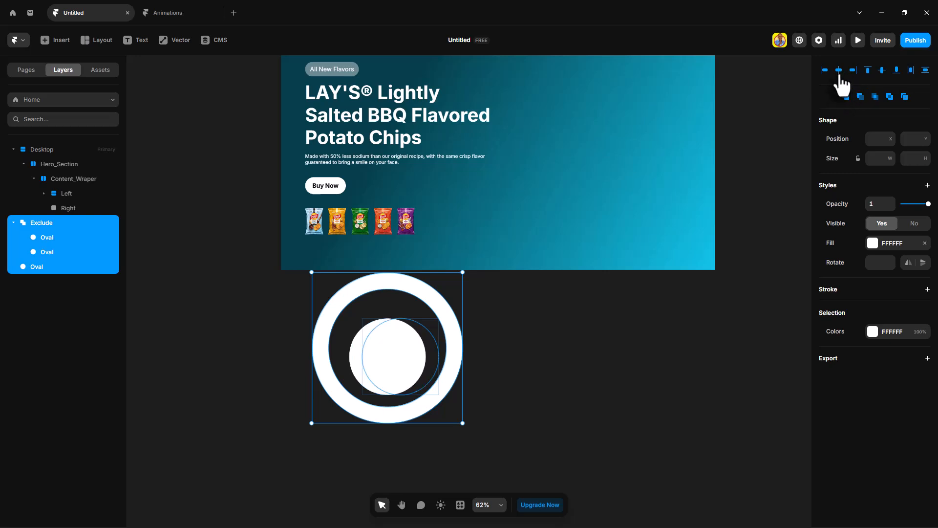
left_click(882, 70)
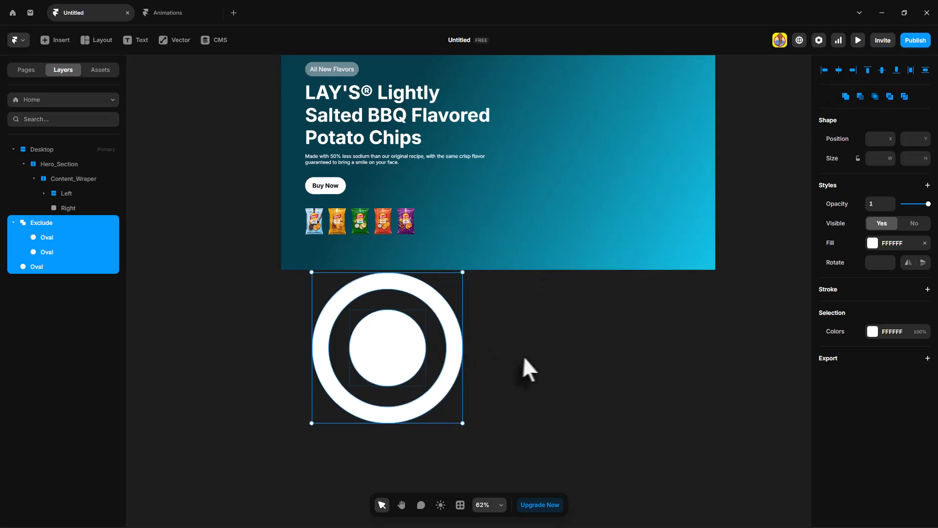
Set the fill opacity of the ring and the inner circle to 40%
left_click(897, 243)
left_click(770, 338)
type("50")
key("Return")
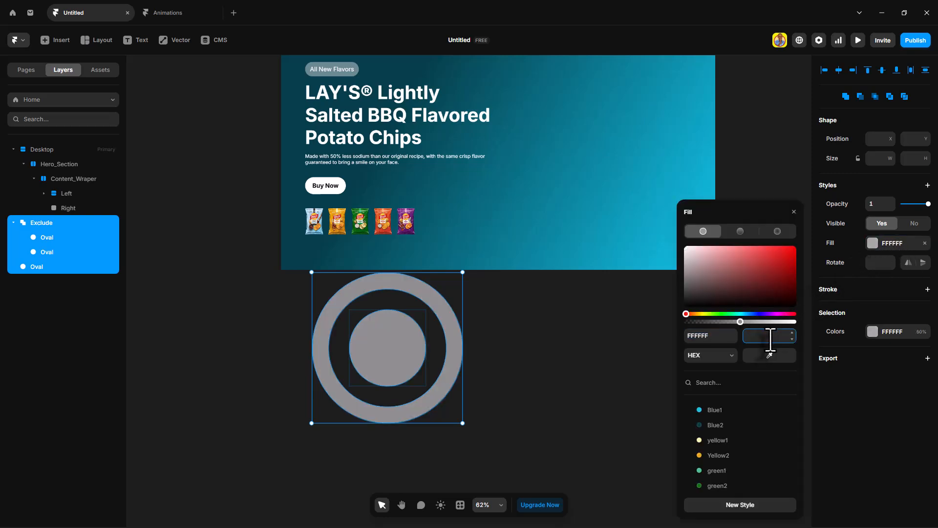
key("Return")
key("Escape")
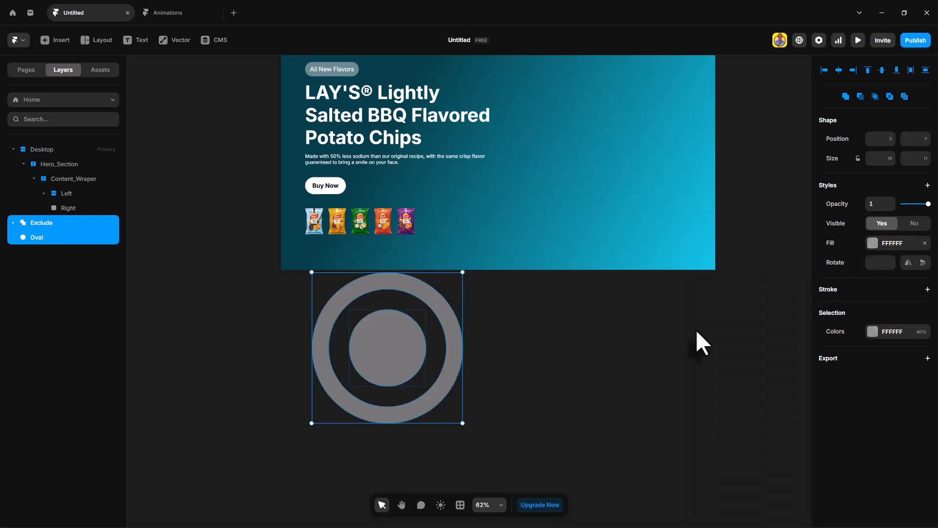
Wrap the ring and inner circle in a stack, then position the inner circle absolutely and centre it vertically
key("ctrl+alt+Return")
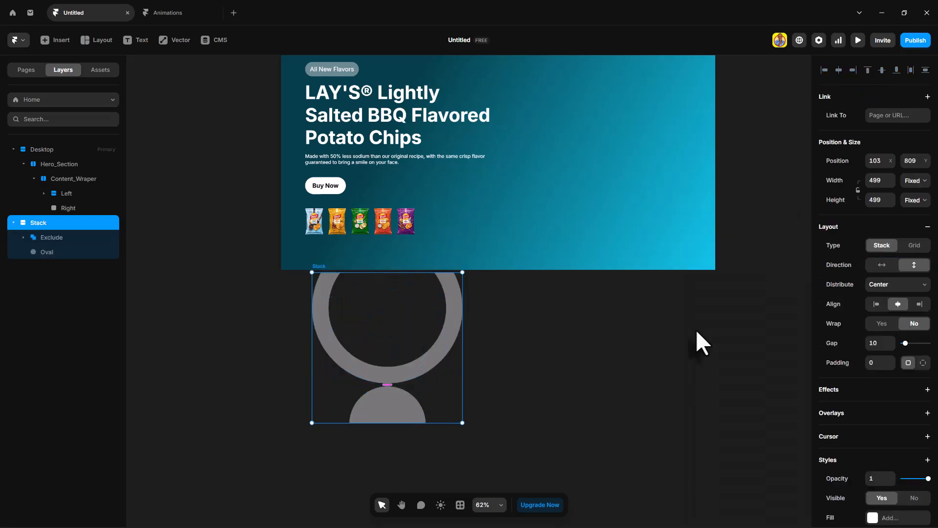
left_click(404, 397)
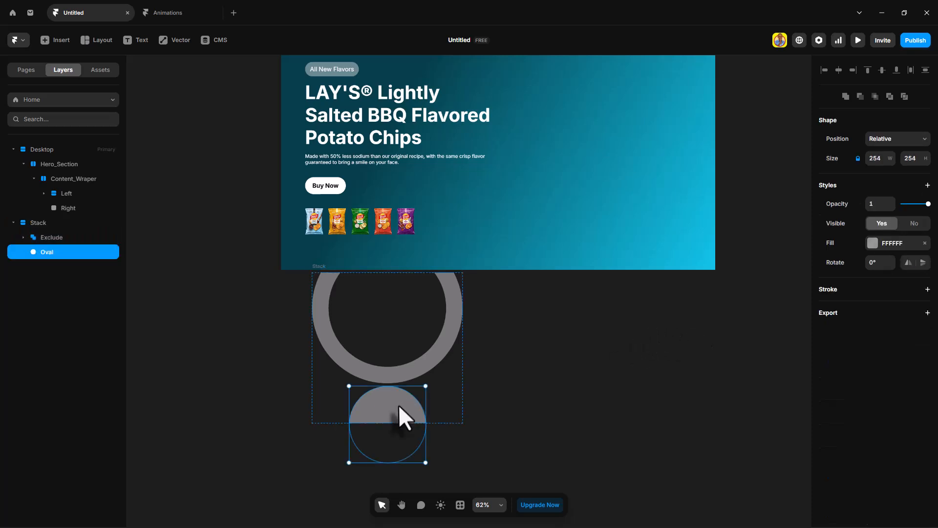
left_click(903, 142)
left_click(901, 153)
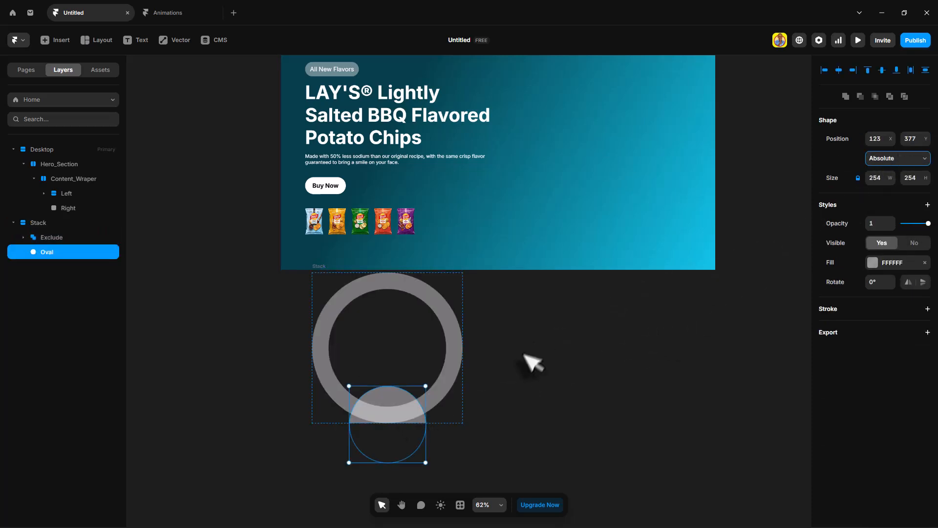
left_click(882, 70)
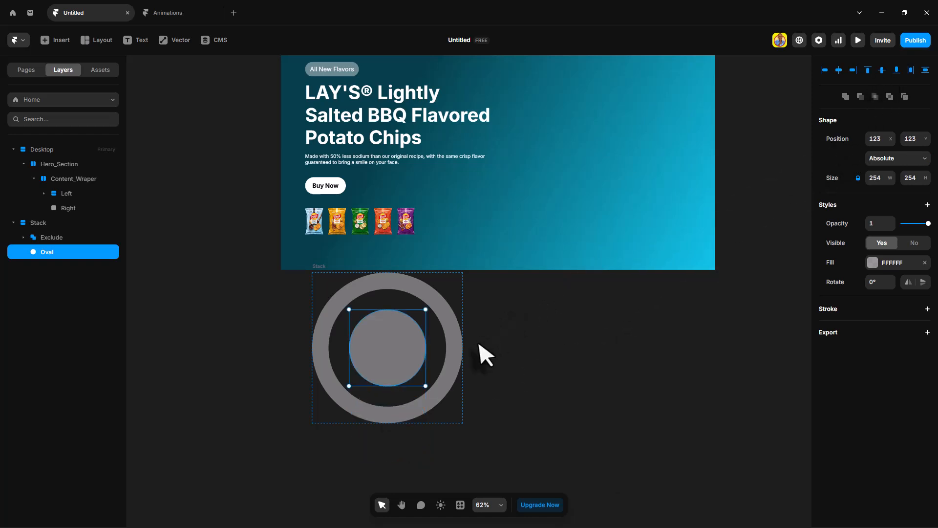
Rename the stack as circles and move it into the Right frame of the hero section
double_click(37, 224)
type("circ")
type("les")
left_click_drag(403, 367, 609, 181)
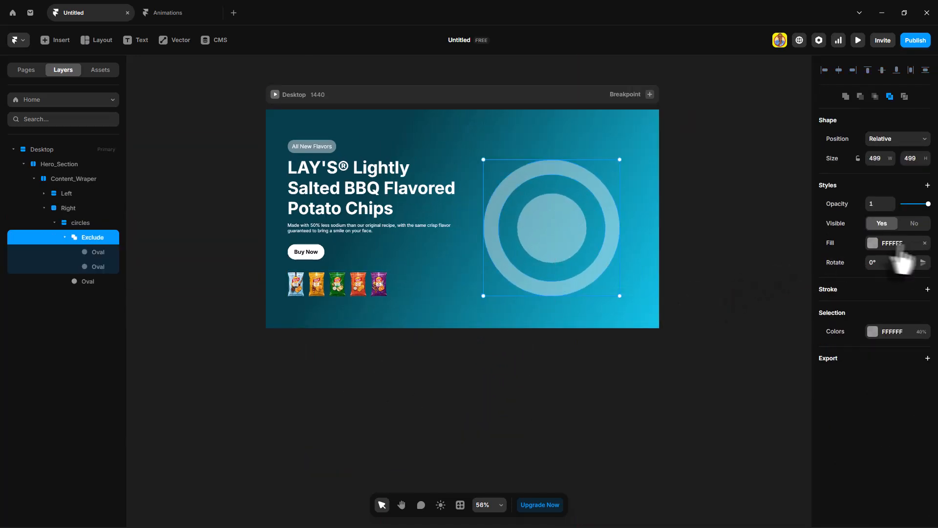
Set the fill opacity of the Exclude ring to 10%
left_click(895, 245)
left_click(770, 336)
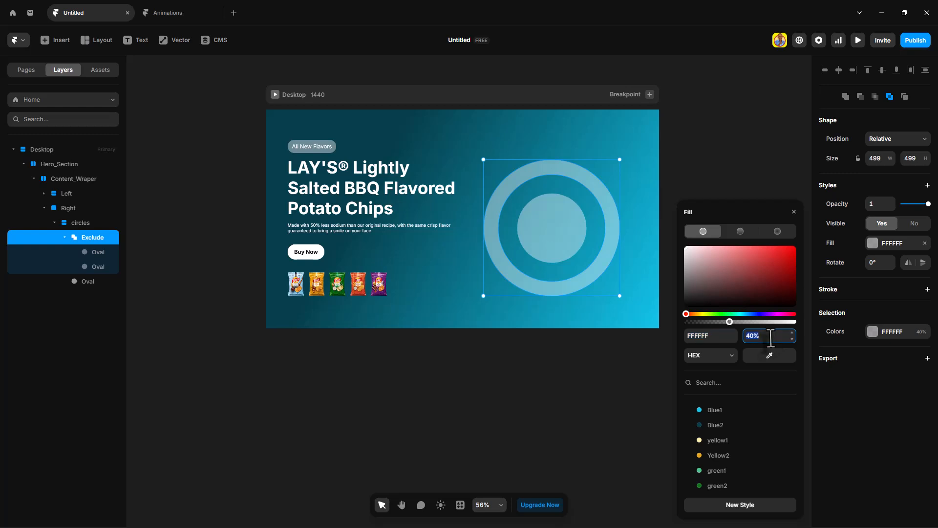
type("10")
key("Return")
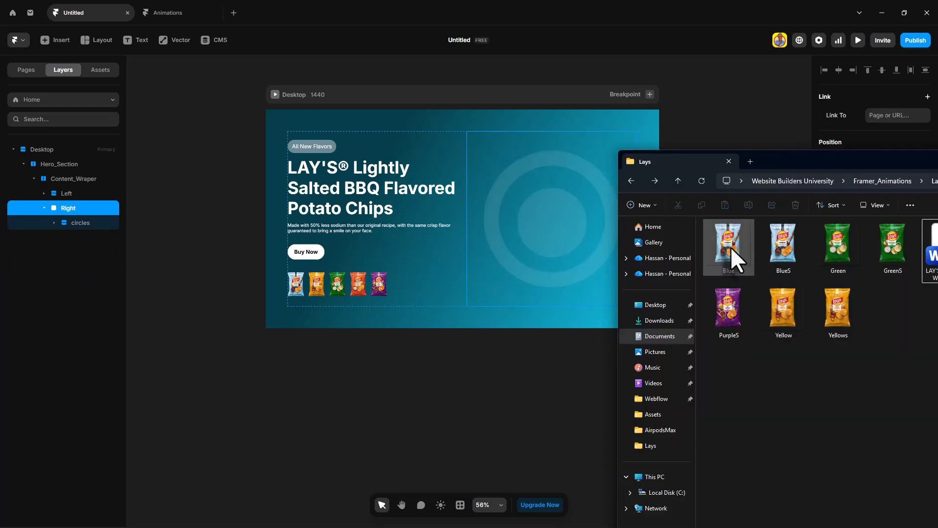
Place the Blue chips image from the Lays folder over the circles in the Right frame
left_click_drag(731, 248, 552, 223)
key("t")
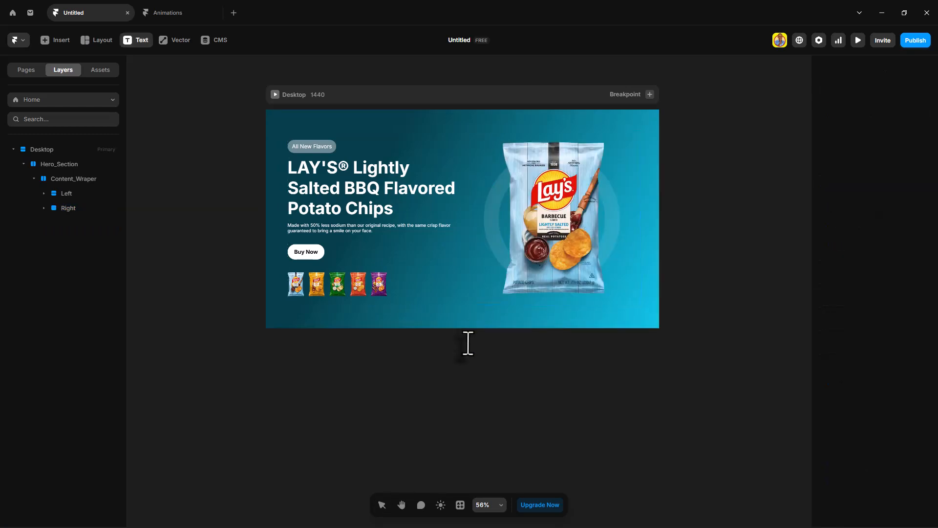
Draw a frame about 311 × 23 and move it above Hero_Section as a direct child of Desktop
key("f")
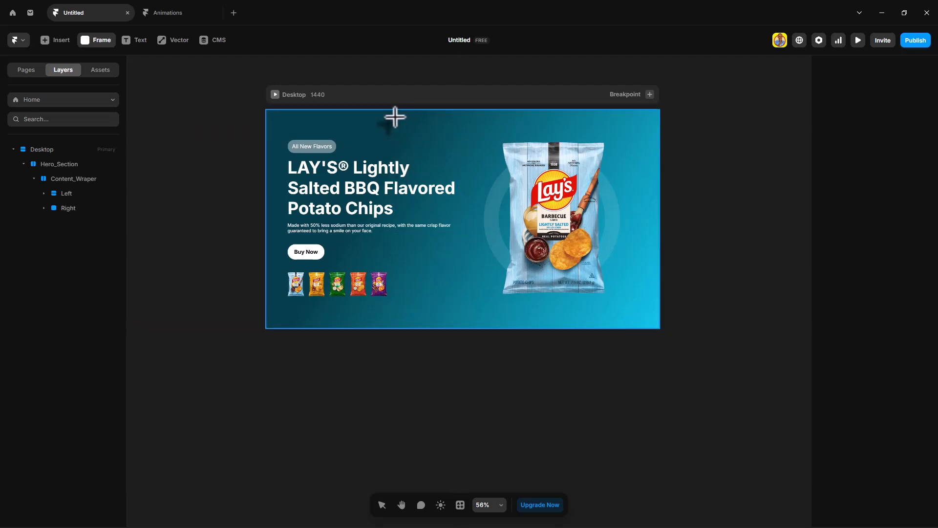
mouse_move(394, 117)
left_mouse_down()
mouse_move(447, 140)
mouse_move(480, 123)
left_mouse_up()
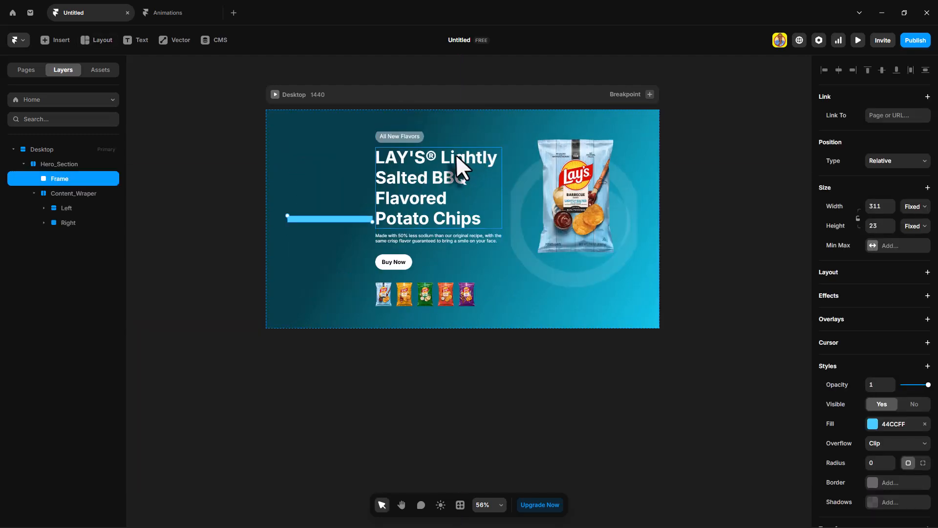
left_click_drag(70, 168, 72, 159)
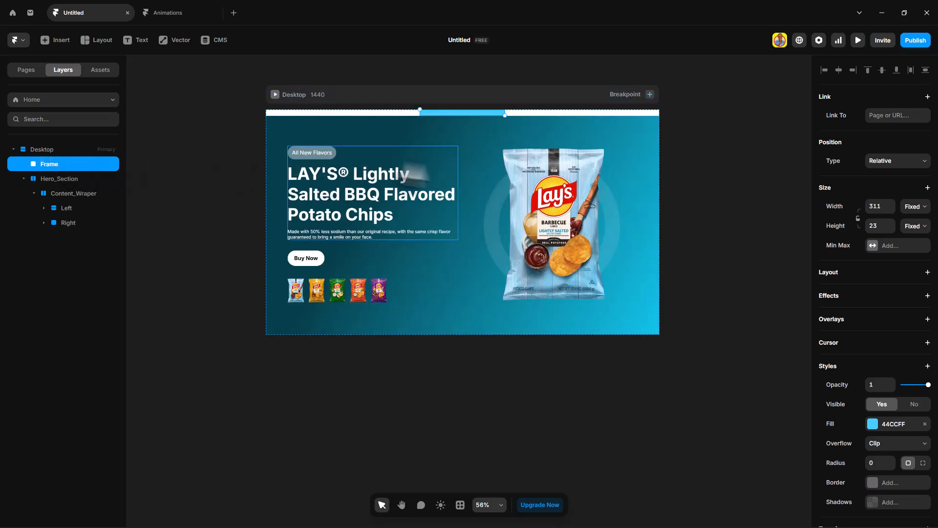
Set the new frame's width to Fill and its height to 75
left_click(921, 210)
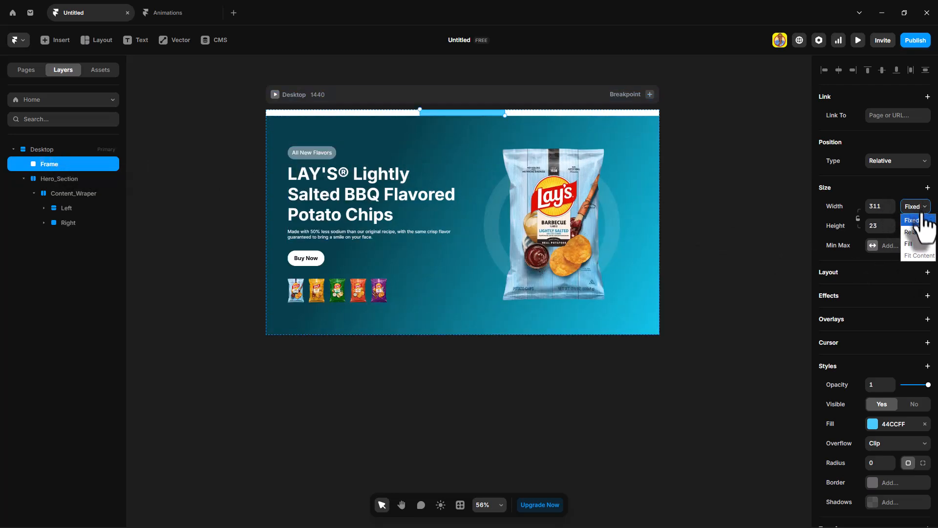
left_click(908, 244)
left_click(879, 226)
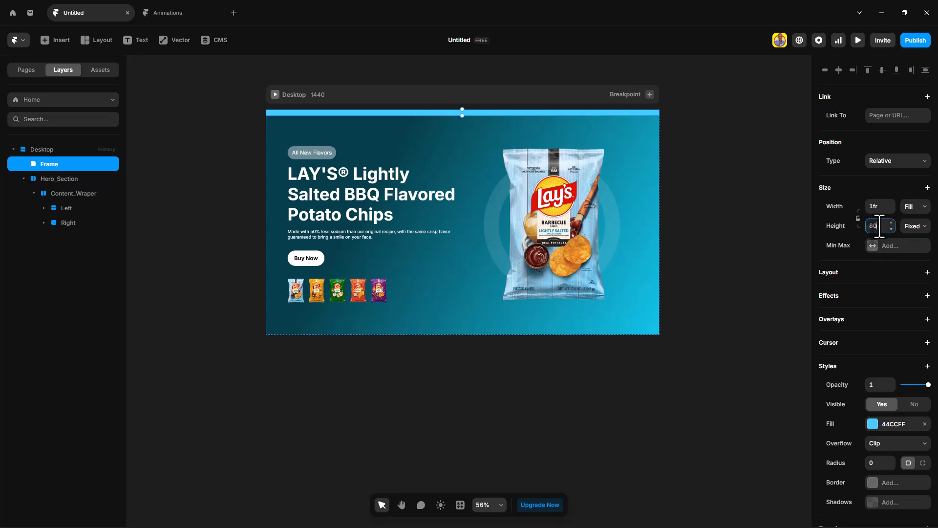
key("Return")
Import the Lays logo from the Lays folder and rename its group as Lays logo
key("alt+Tab")
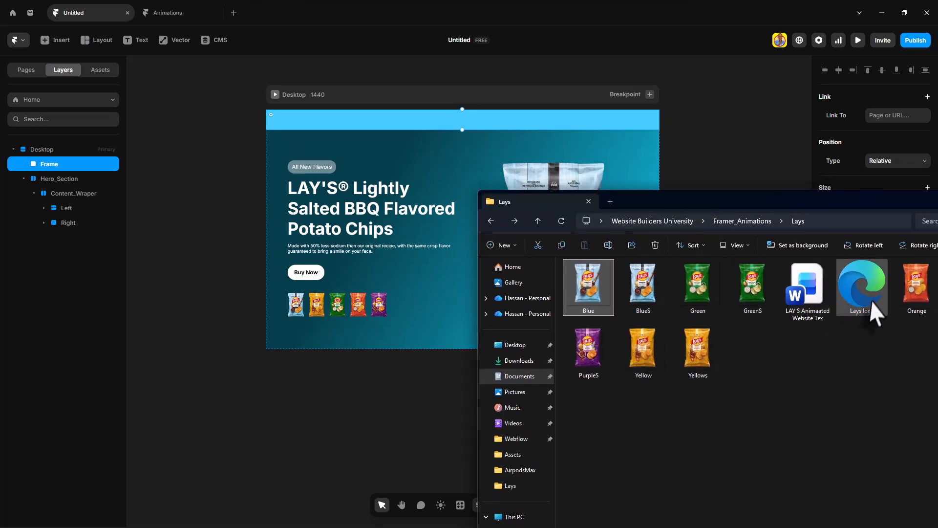
left_click_drag(863, 290, 449, 122)
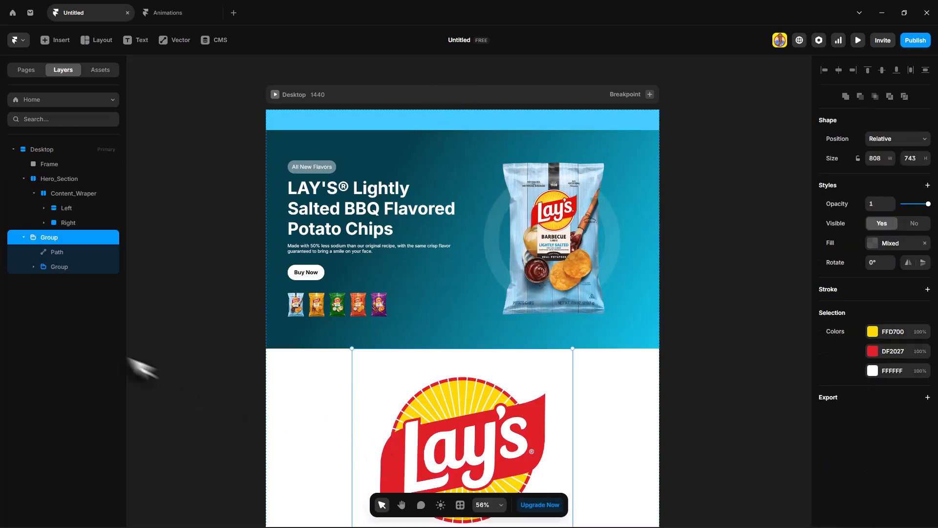
left_click(23, 238)
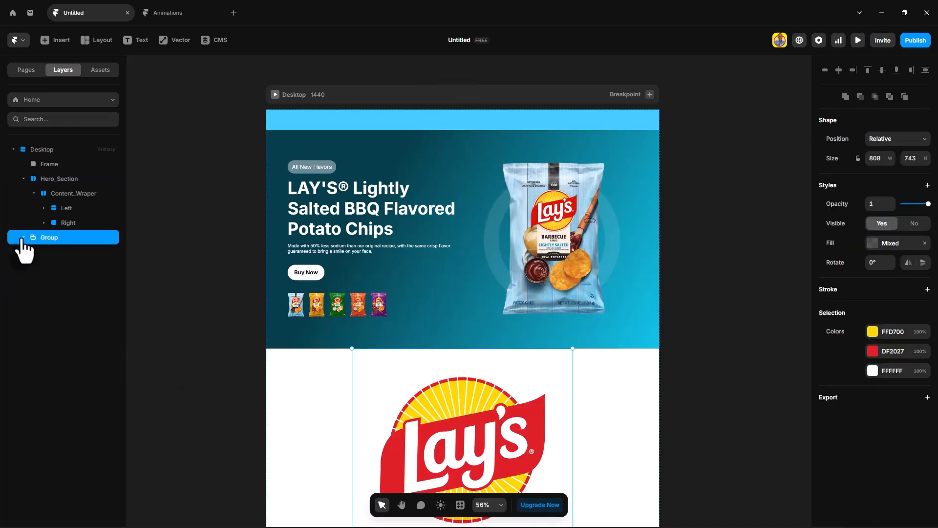
double_click(51, 239)
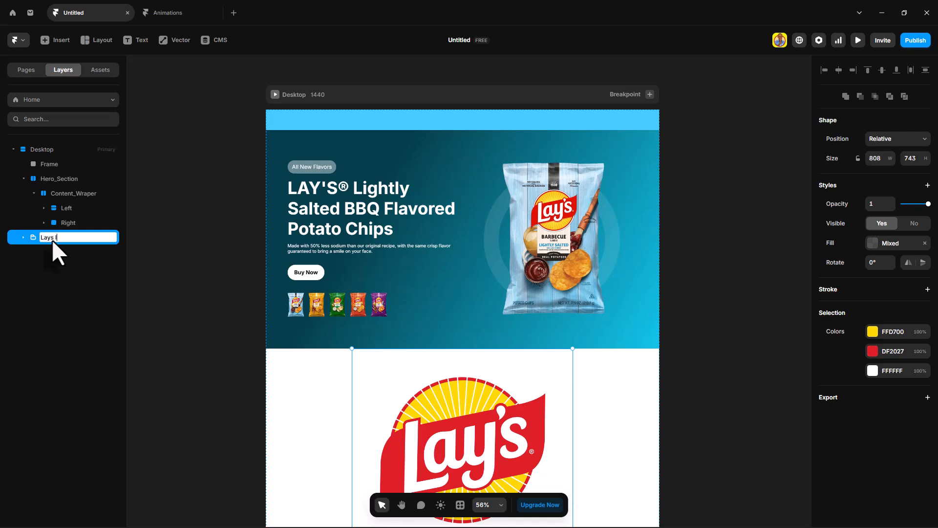
type("Lays logo")
key("Return")
Nest the Lays logo inside the frame above the hero and shrink it proportionally to fit the bar
left_click_drag(53, 239, 54, 158)
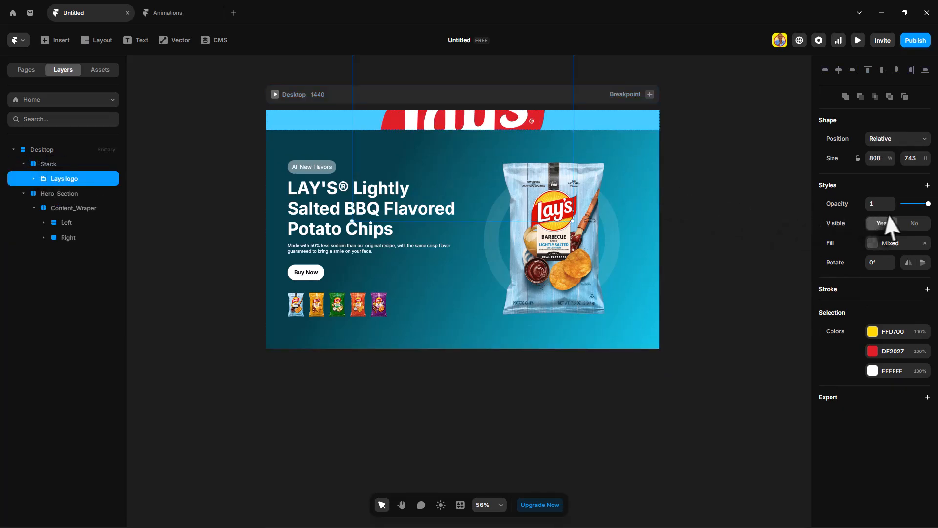
left_click(857, 158)
key("Return")
Add a text link reading Home to the navbar beside the logo
left_click(503, 127)
key("t")
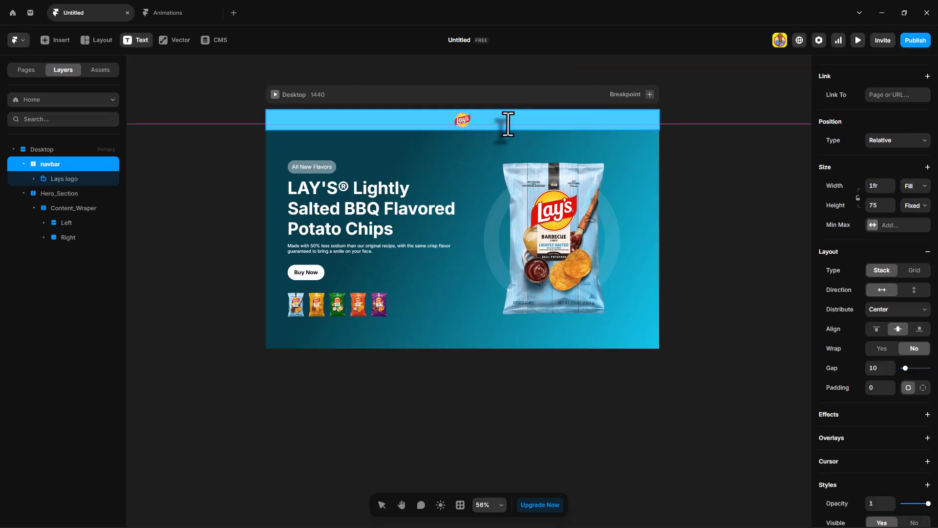
left_click(509, 123)
type("Home")
key("Escape")
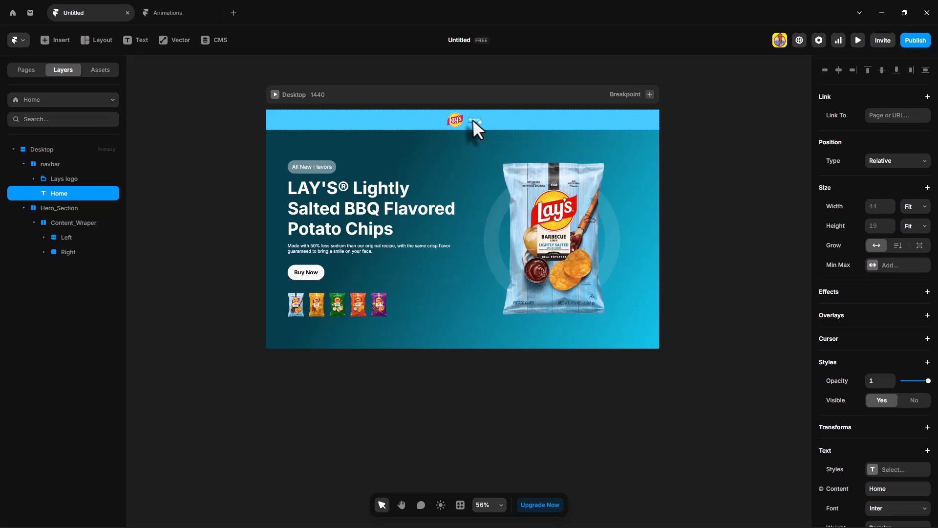
Duplicate the Home link four times inside the navbar
key("ctrl+d")
key("ctrl+d")
key("ctrl+d")
key("ctrl+d")
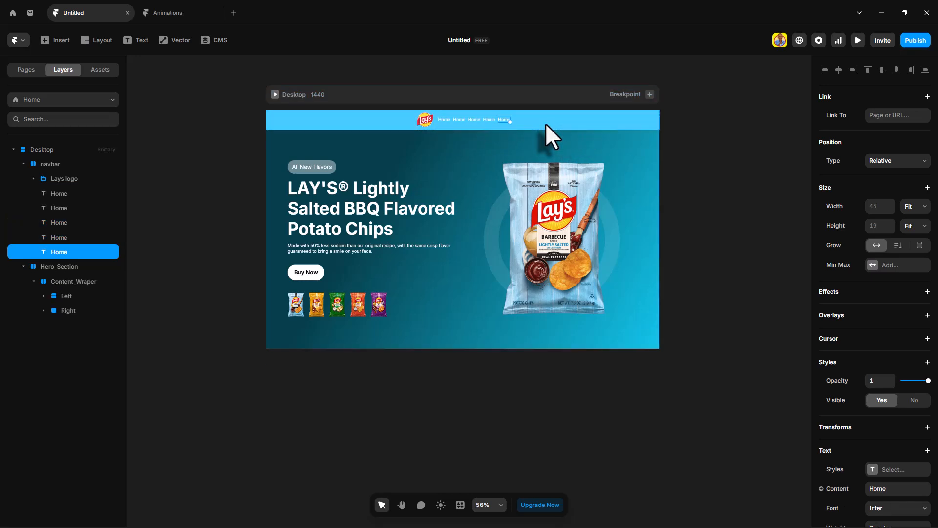
Change the second, third and fourth links to About, Products and Where to Buy, and delete the fifth link
double_click(459, 119)
type("About")
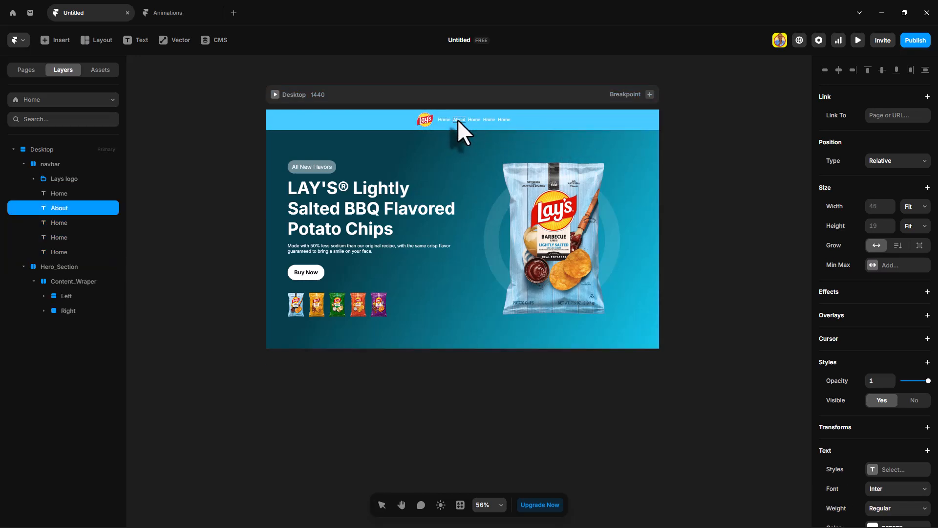
scroll(457, 120, "up", 5)
left_click(507, 204)
double_click(506, 203)
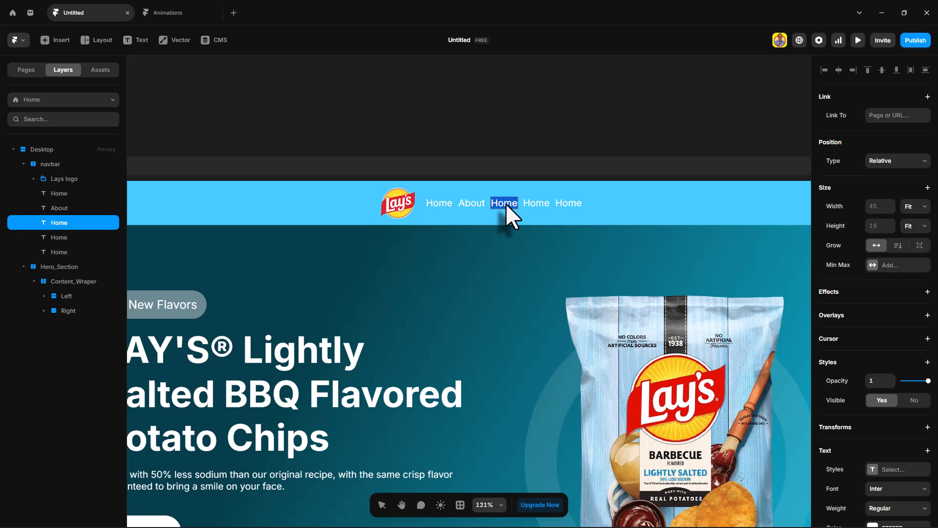
type("Products")
left_click(541, 204)
double_click(541, 205)
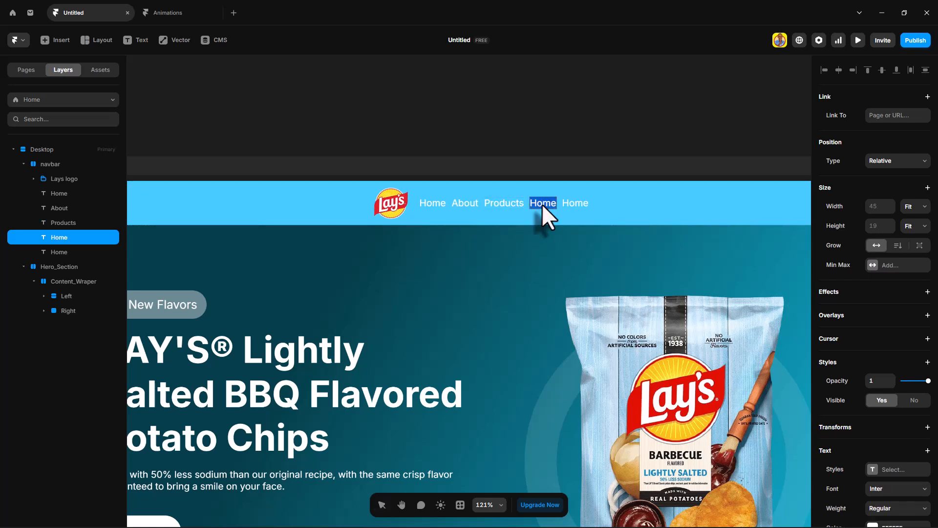
type("Where to Buy")
left_click(596, 204)
key("Delete")
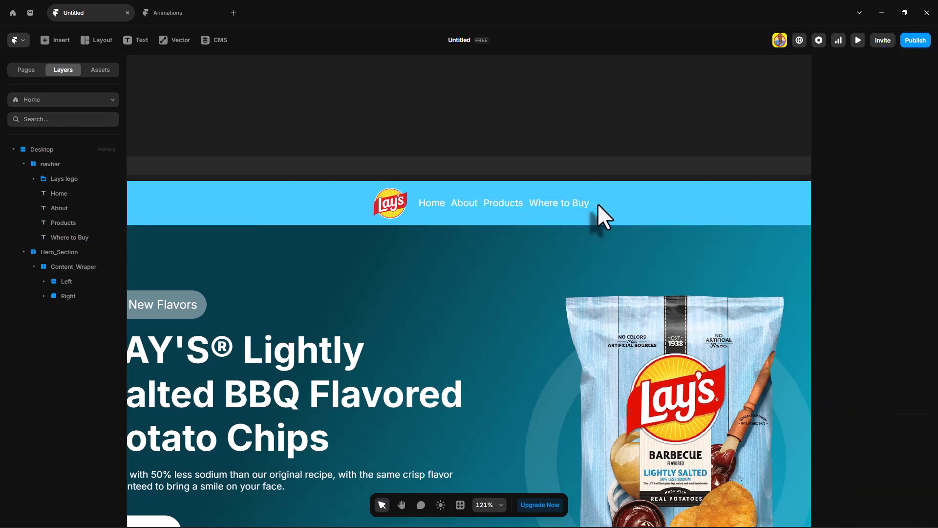
Wrap the four navbar links in a stack with Fill width and a gap of 24
left_click(67, 193)
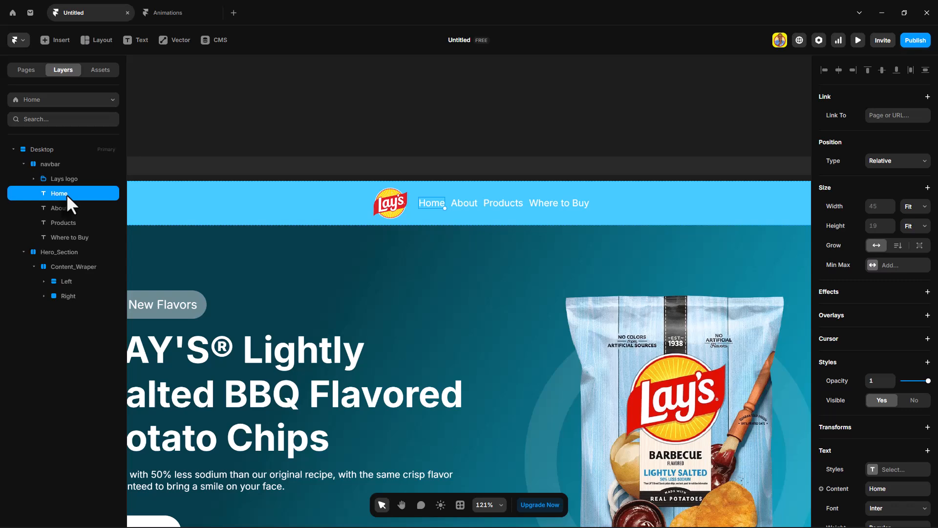
left_click(73, 239, "shift")
key("ctrl+Return")
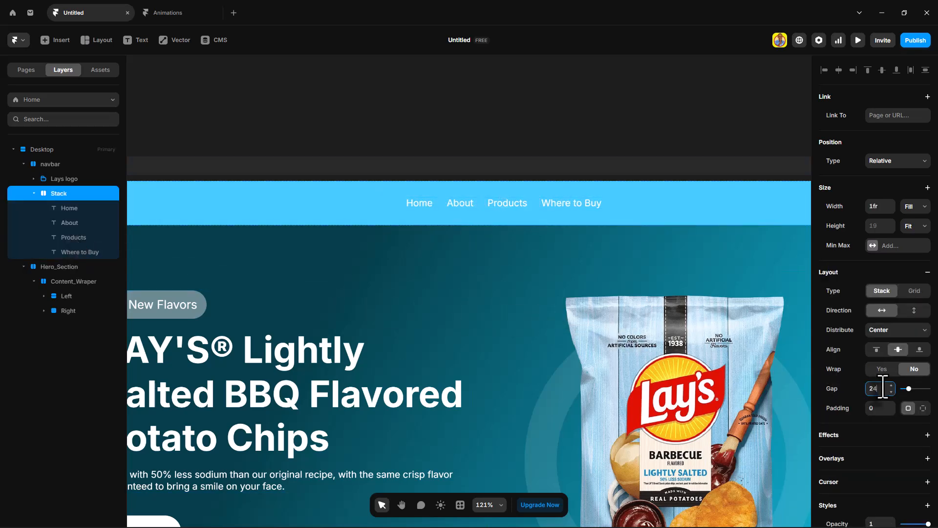
Insert a Phosphor icon into the navbar after the stack of links
scroll(510, 264, "down", 3, "ctrl")
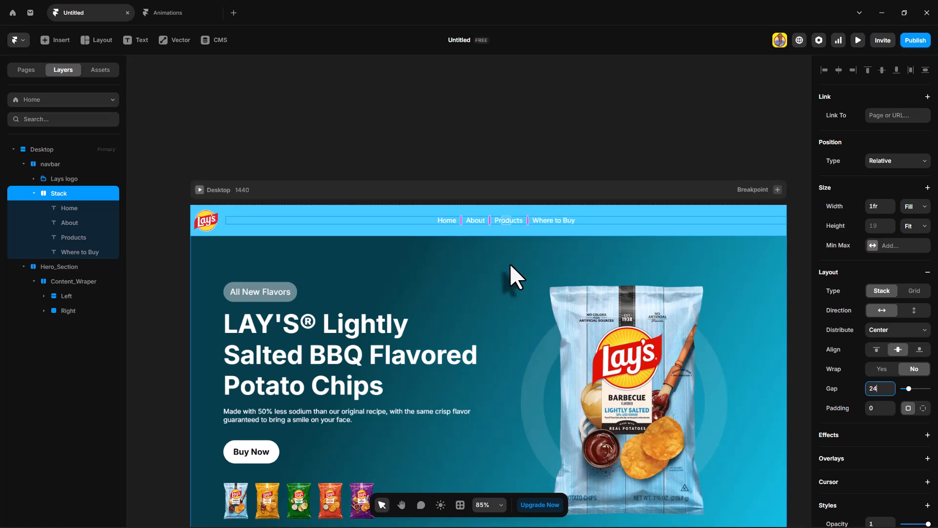
scroll(469, 254, "right", 1)
scroll(430, 248, "right", 1)
left_click(682, 228)
key("i")
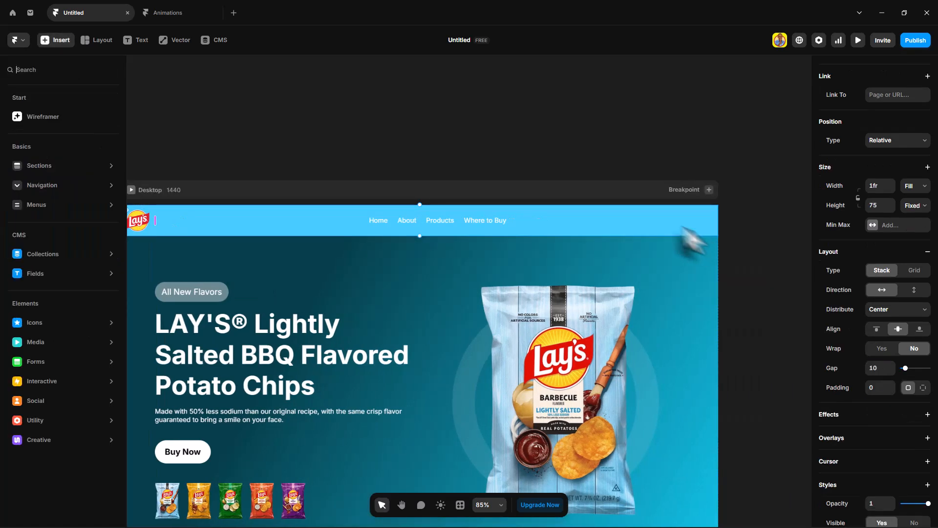
mouse_move(55, 326)
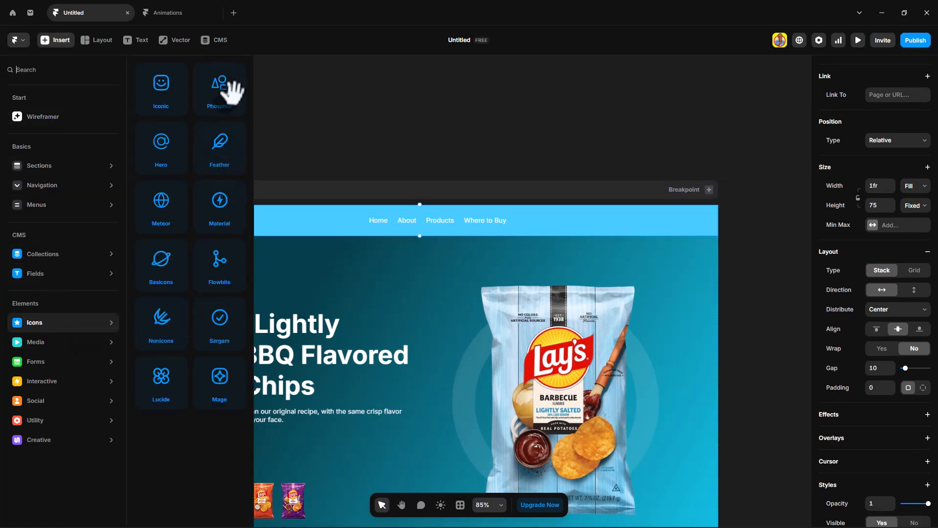
left_click_drag(226, 88, 713, 228)
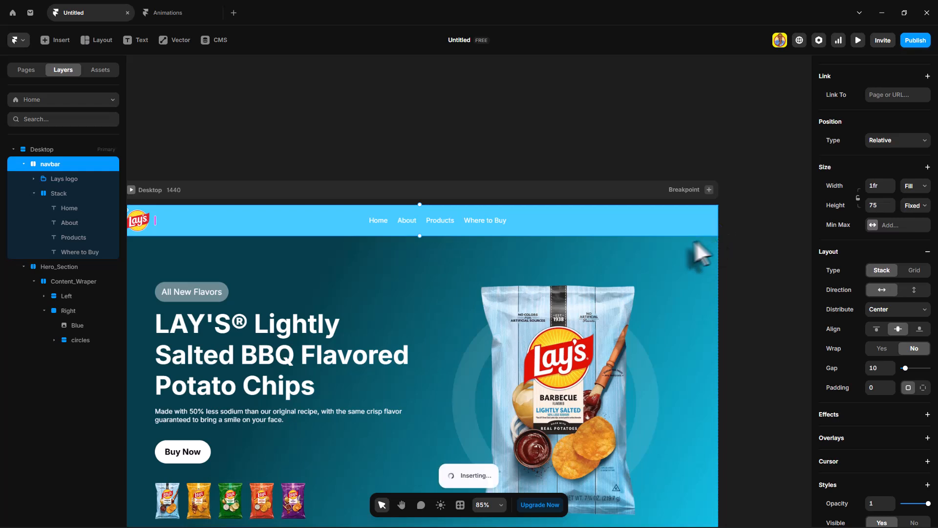
Set the Phosphor icon's colour to white FFFFFF
scroll(890, 361, "down", 1)
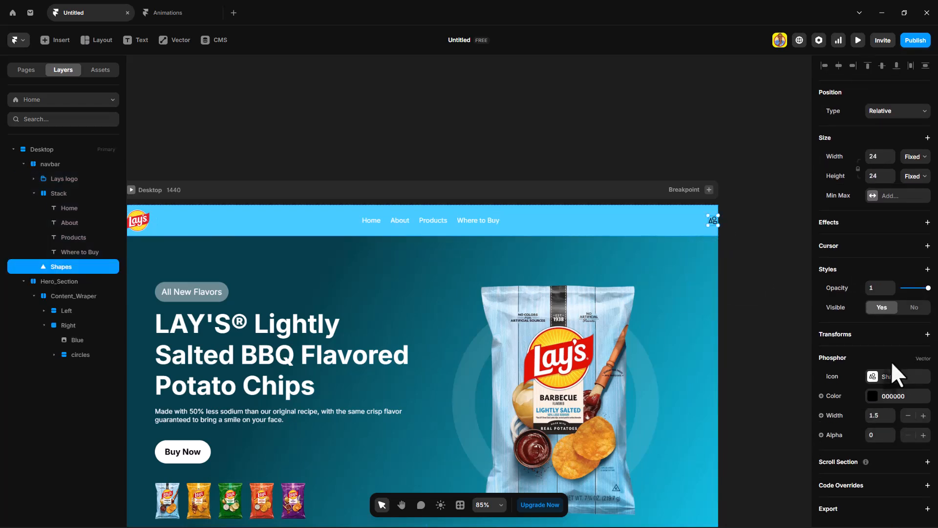
left_click(896, 397)
left_click_drag(728, 308, 666, 235)
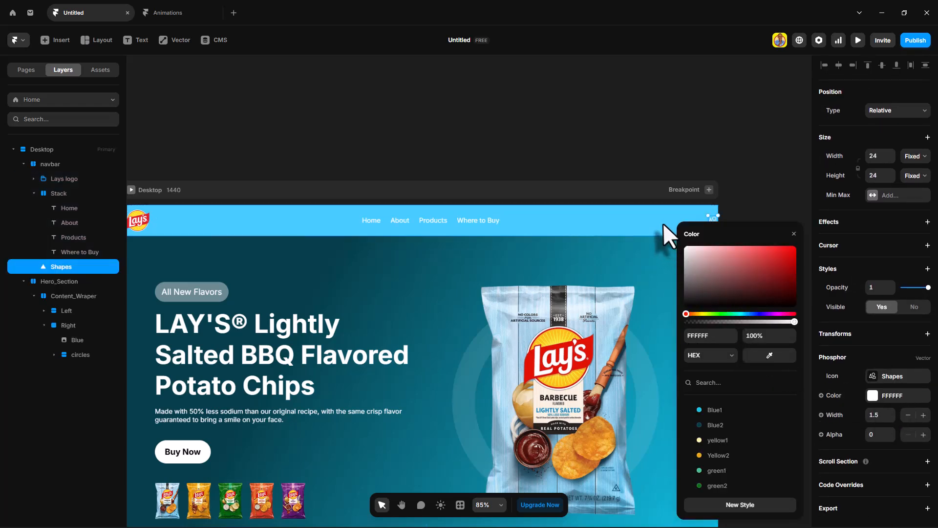
Change the navbar's Phosphor icon from Shapes to the Magnifying Glass
left_click(794, 234)
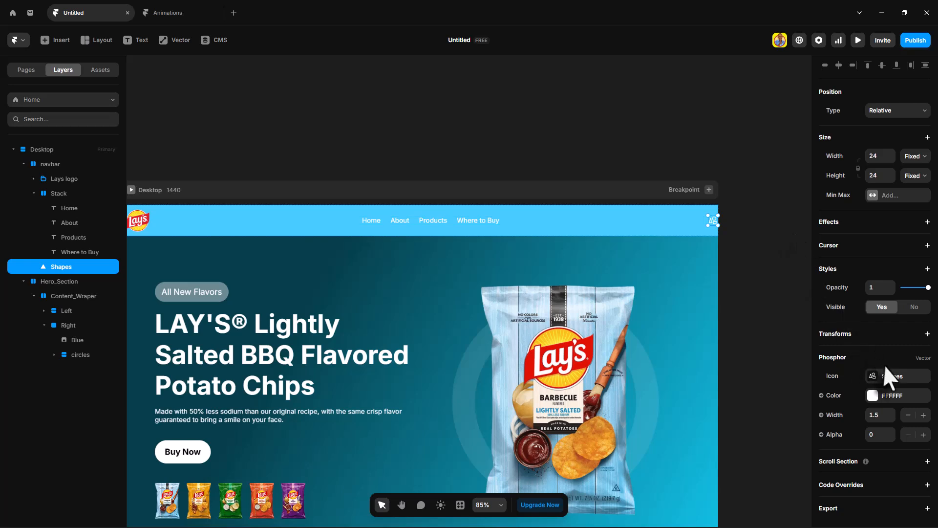
left_click(893, 377)
type("glas")
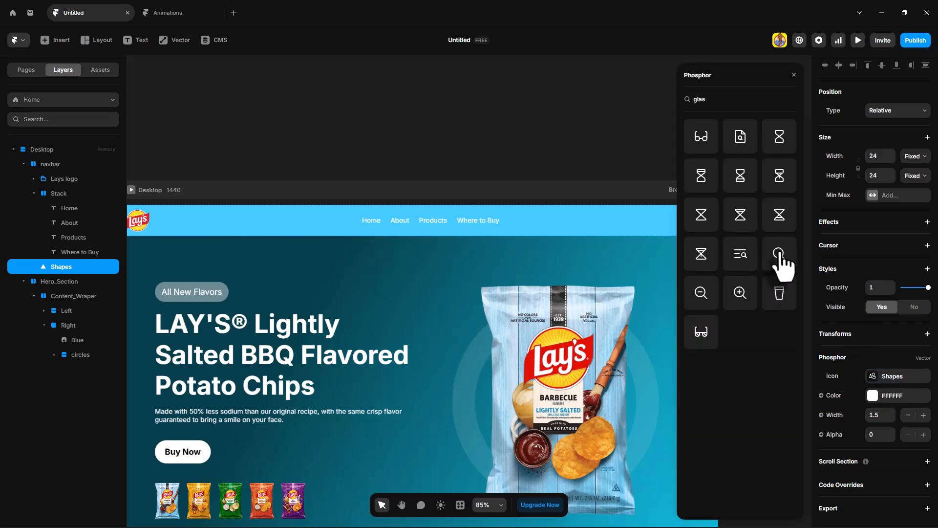
left_click(780, 255)
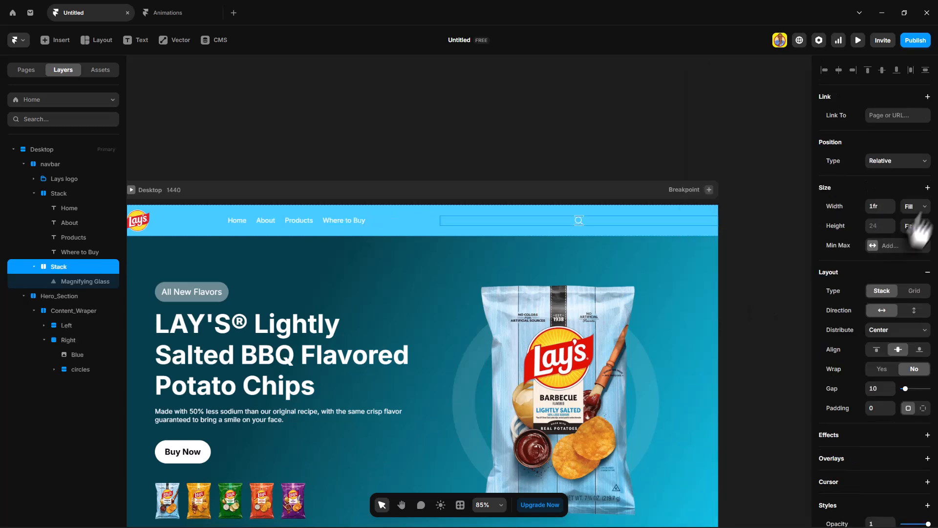
Wrap the Magnifying Glass icon in a stack with Fit Content width and a padding of 12
left_click(916, 207)
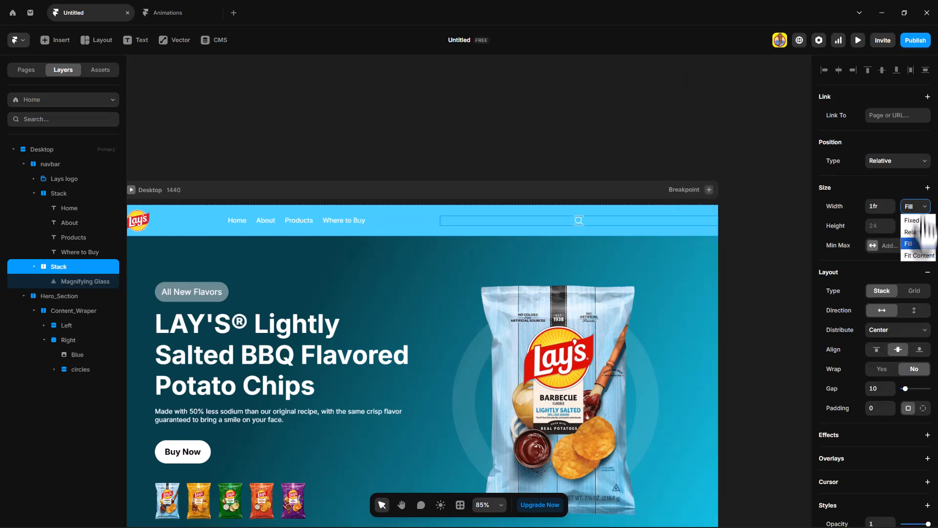
left_click(920, 256)
left_click(879, 408)
type("12")
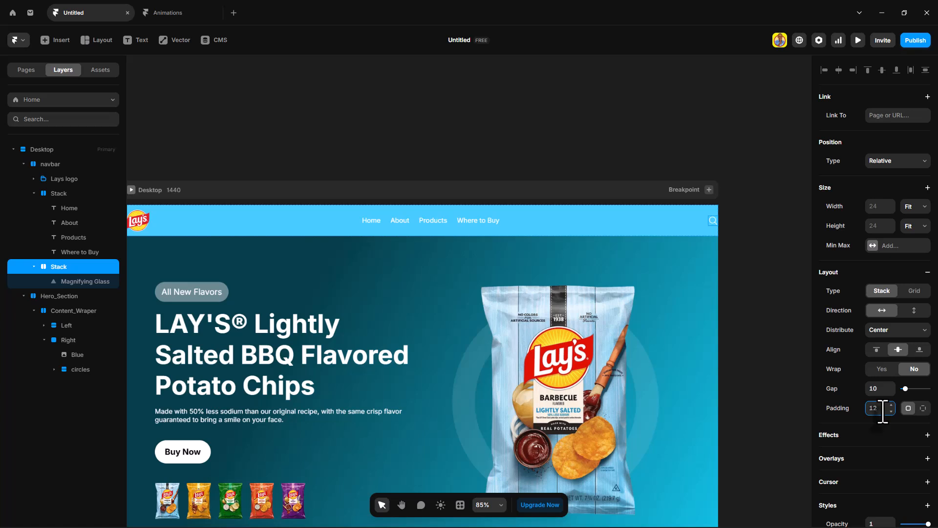
Add a solid fill to the stack around the Magnifying Glass icon
scroll(884, 444, "down", 4)
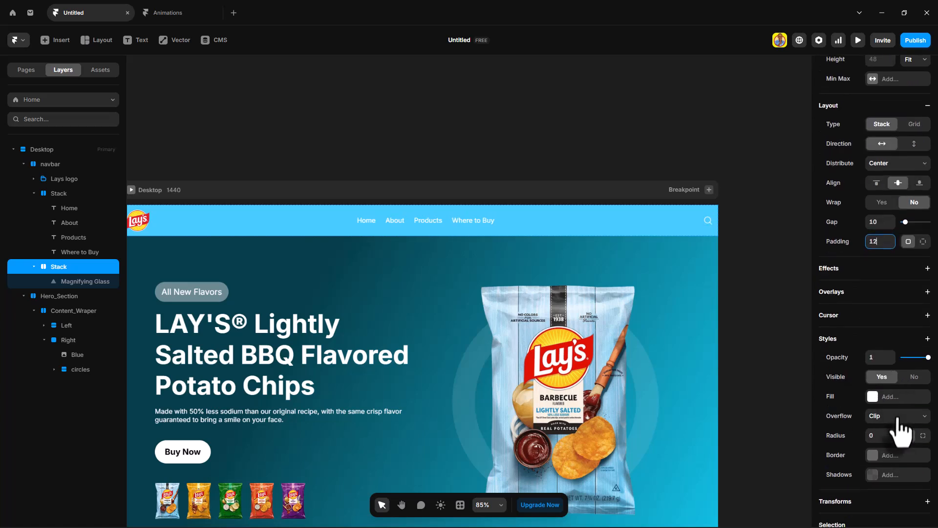
left_click(897, 384)
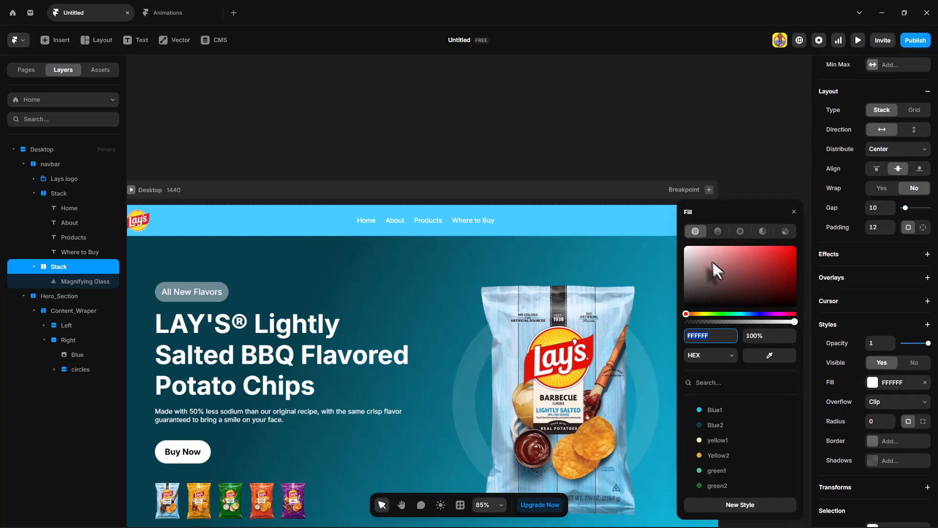
Set the search icon stack's white fill opacity to 40% and its corner radius to 43
left_click(765, 336)
type("40")
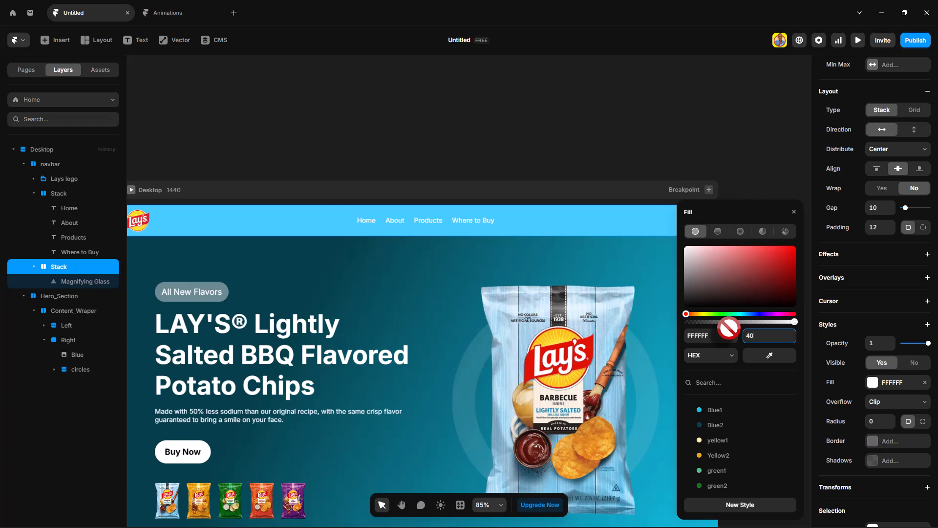
key("Return")
left_click(884, 426)
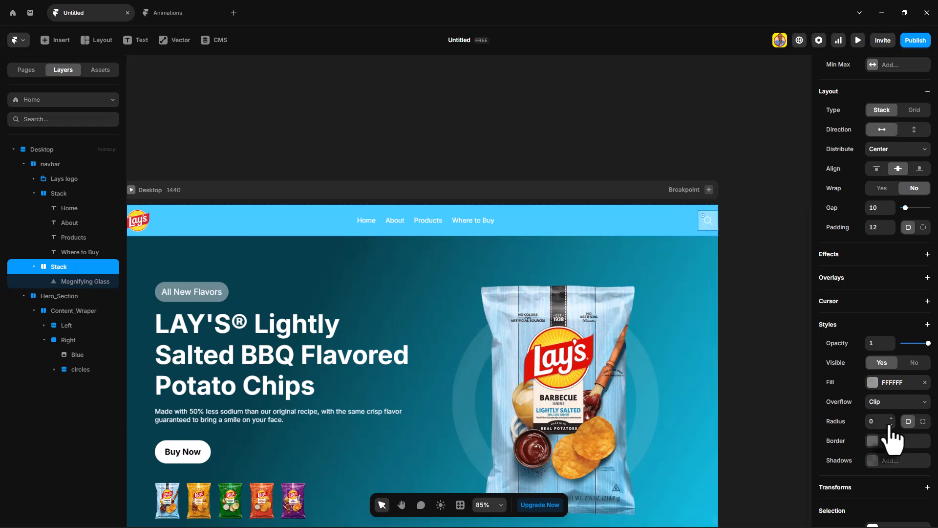
left_click_drag(889, 426, 890, 413)
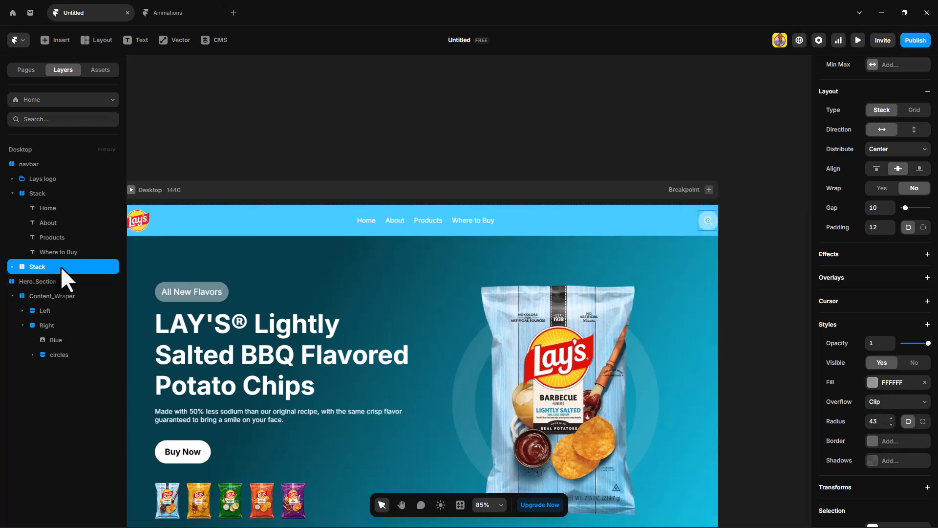
Duplicate the search icon stack twice and change the middle copy's icon to Heart
key("ctrl+d")
key("ctrl+d")
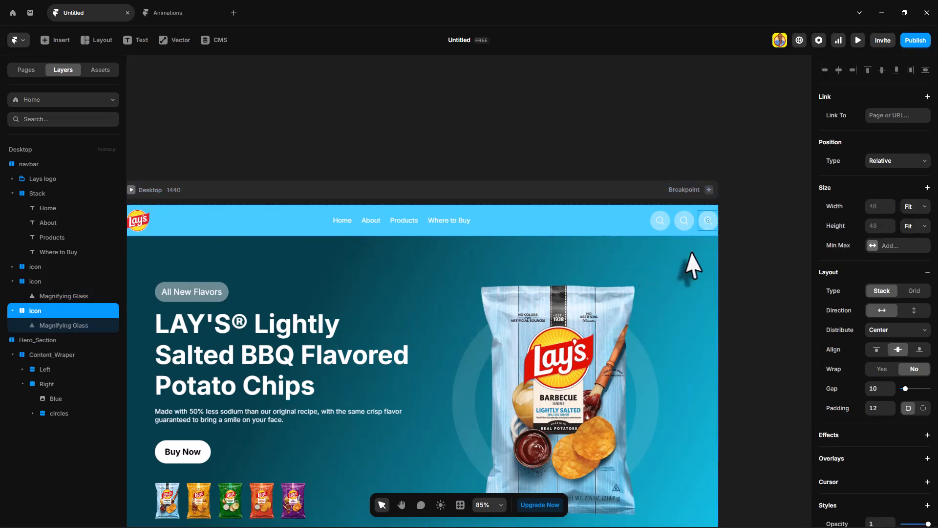
double_click(684, 224)
left_click(888, 381)
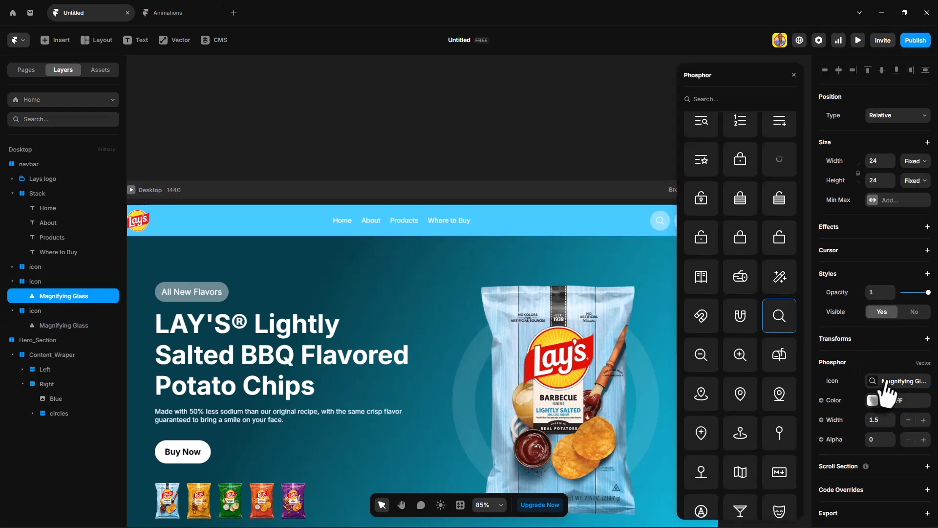
type("hea")
left_click(741, 215)
left_click(794, 75)
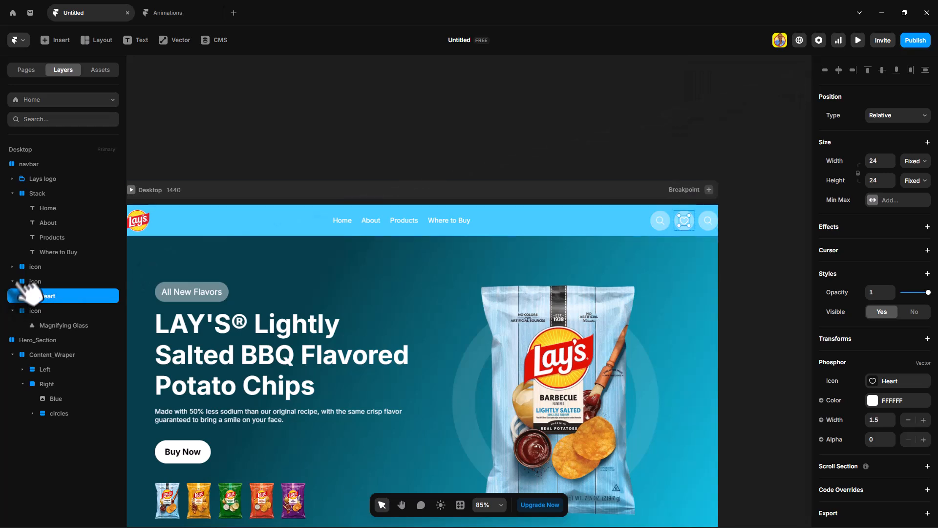
Change the icon in the last navbar icon stack to Lock Simple
left_click(13, 282)
left_click(13, 296)
left_click(44, 308)
left_click(12, 296)
left_click(36, 296)
left_click(62, 312)
left_click(893, 381)
left_click(741, 237)
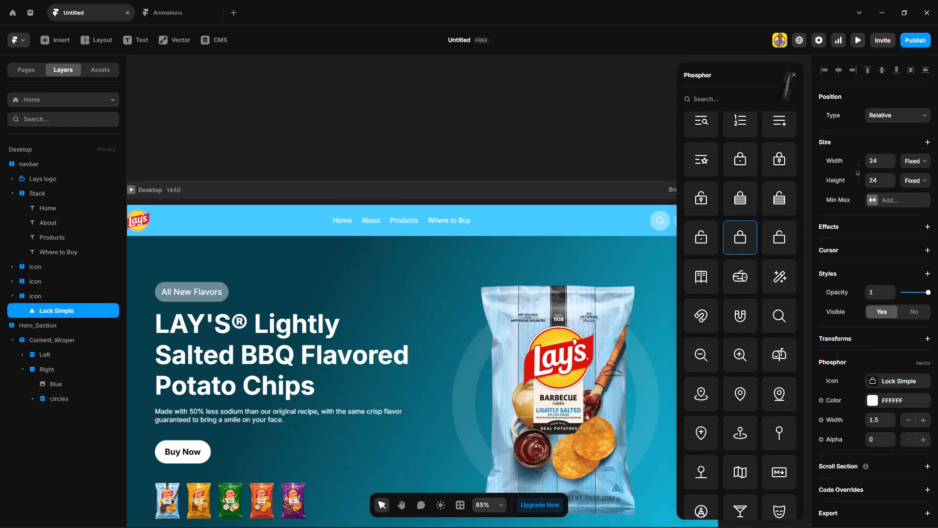
left_click(793, 75)
Group the three icon stacks into one stack named Shopping and set its width to Fit
left_click(13, 297)
left_click(43, 265, "shift")
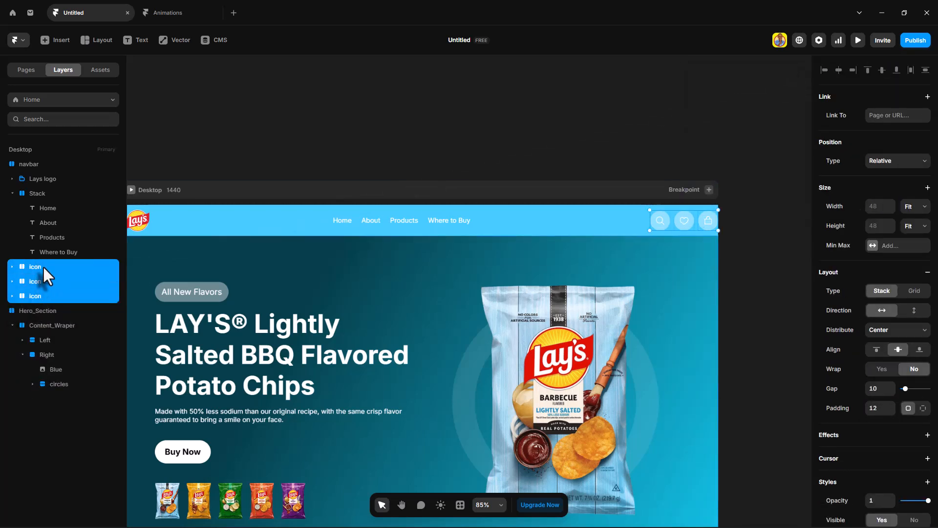
key("ctrl+Return")
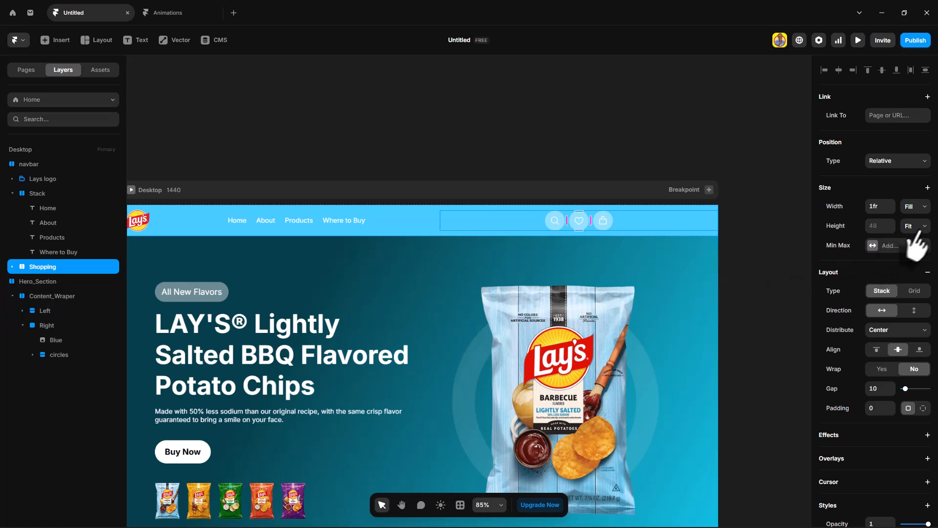
left_click(915, 207)
left_click(918, 255)
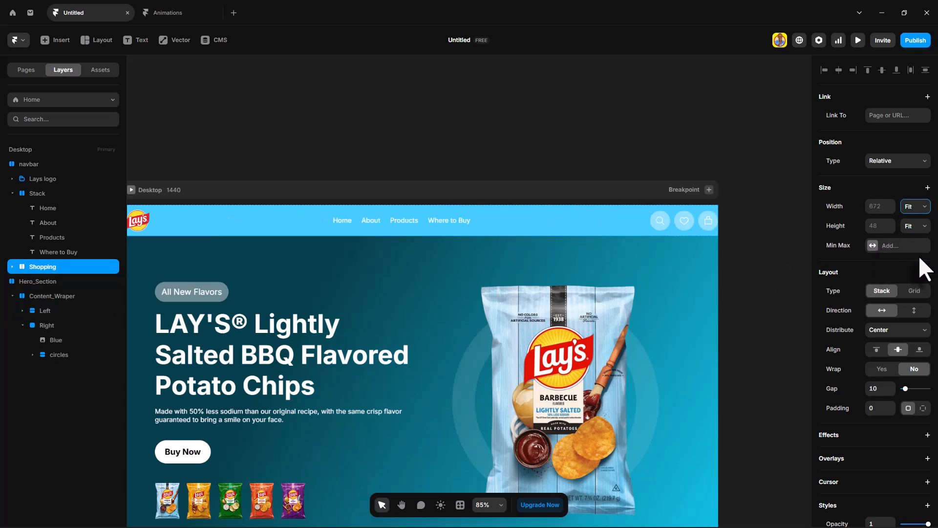
Set the navbar's content distribution to Space Between
key("ctrl+minus")
left_click(13, 193)
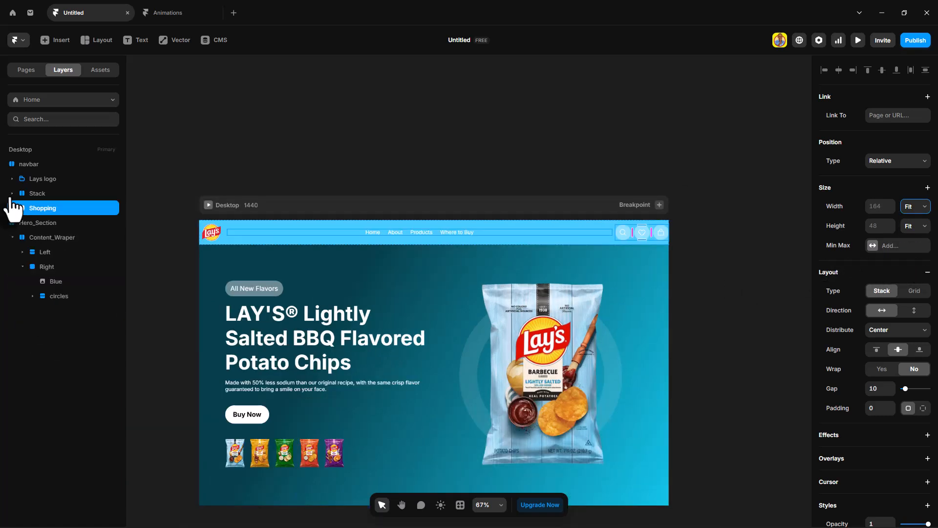
left_click(31, 164)
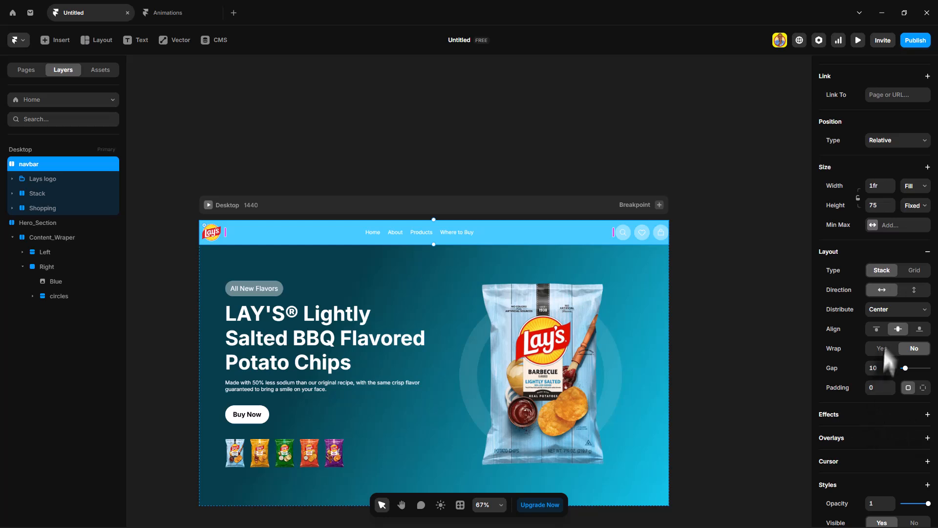
left_click(902, 313)
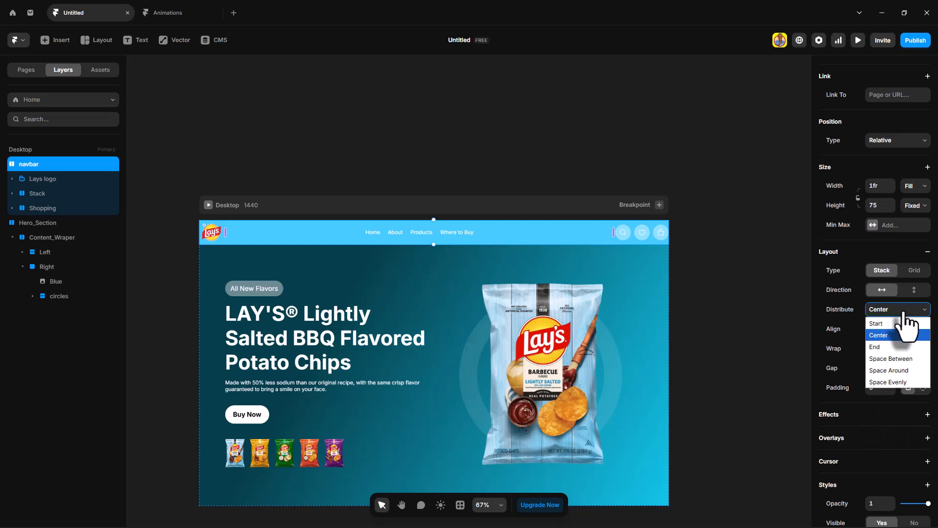
left_click(895, 355)
Give the navbar individual side padding of 80 on the right and 80 on the left
left_click(923, 367)
left_click(888, 387)
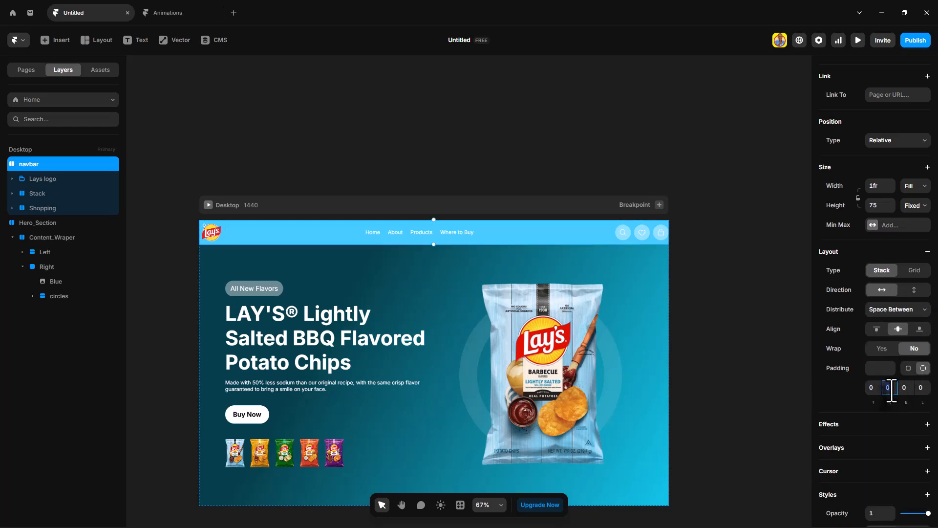
type("80")
left_click(921, 387)
type("80")
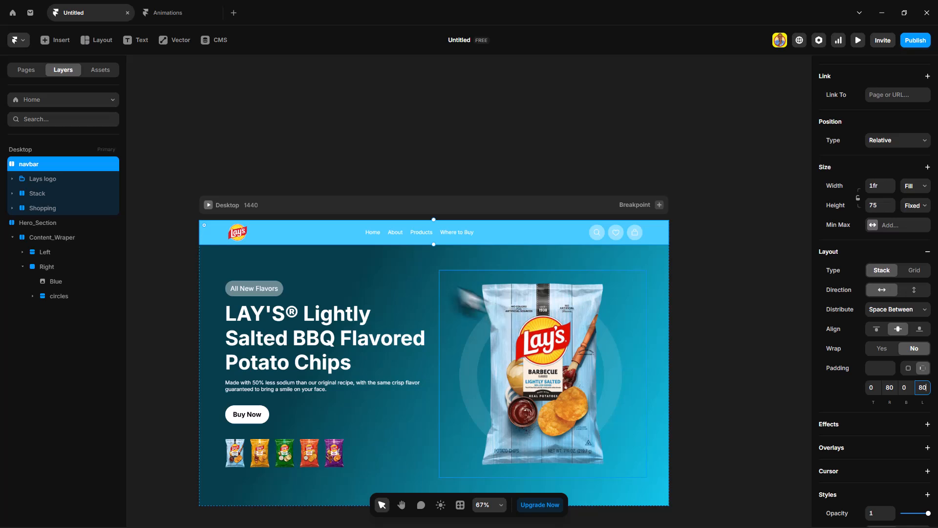
Remove the navbar's fill and set its position type to Absolute
scroll(910, 367, "down", 3)
left_click(925, 387)
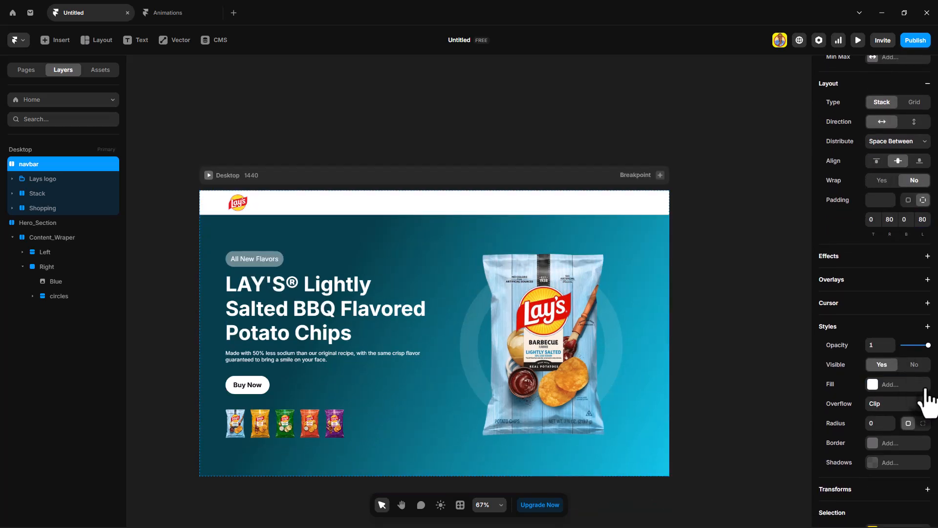
scroll(910, 321, "up", 5)
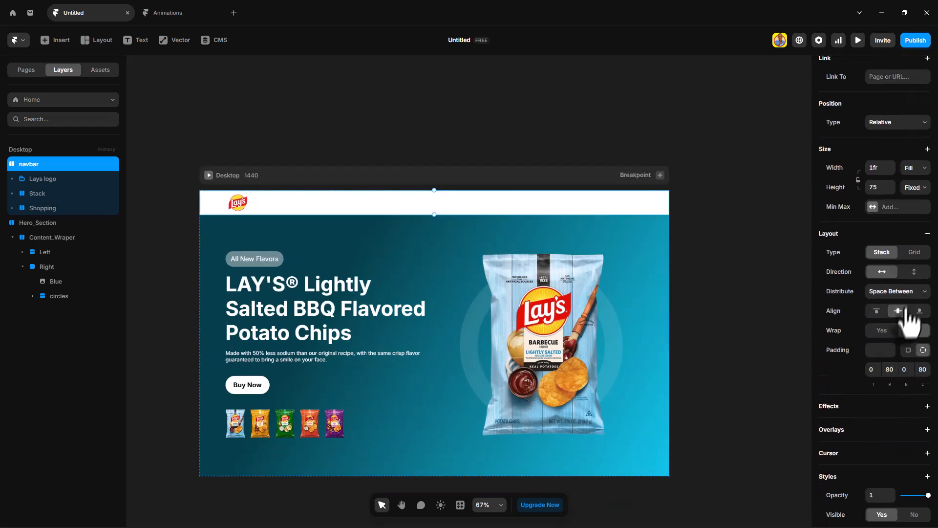
left_click(904, 163)
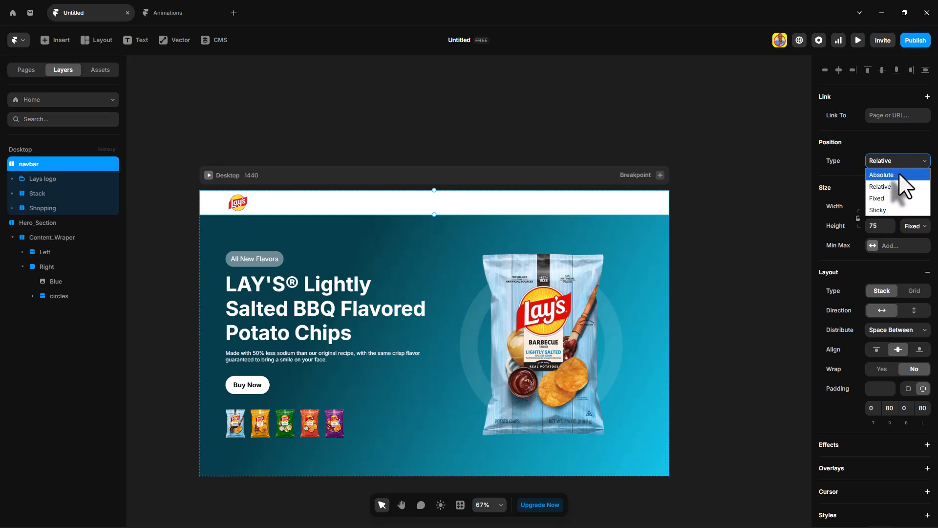
left_click(900, 177)
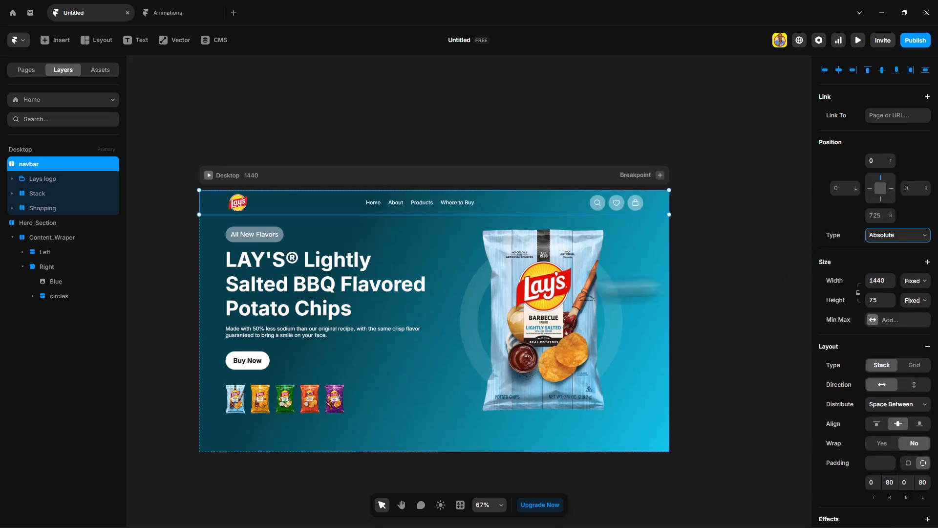
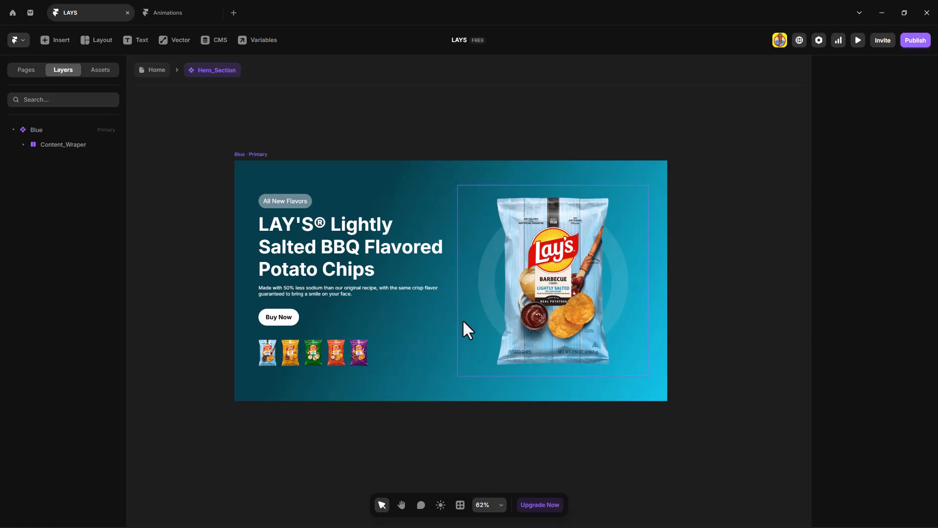
Wrap the Hero_Section component's main heading text in a stack and rename the stack Headings
left_click(357, 250)
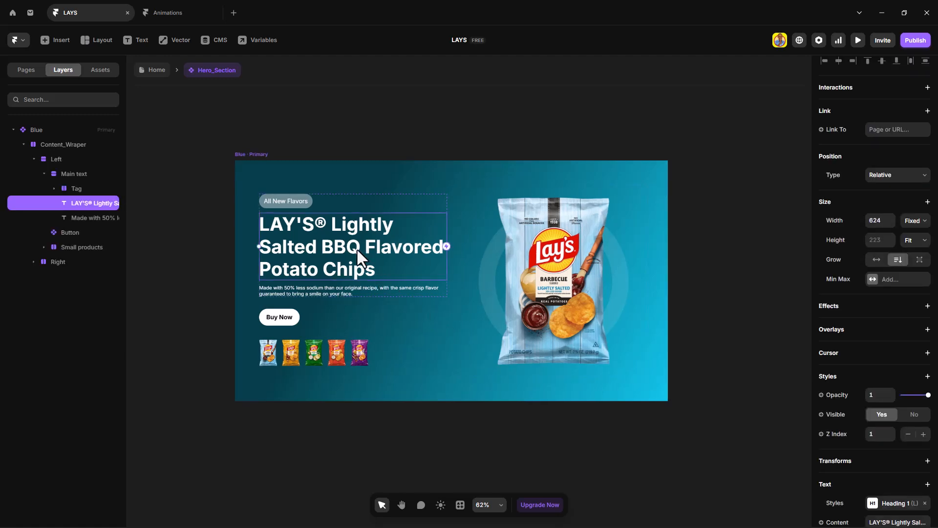
key("shift+a")
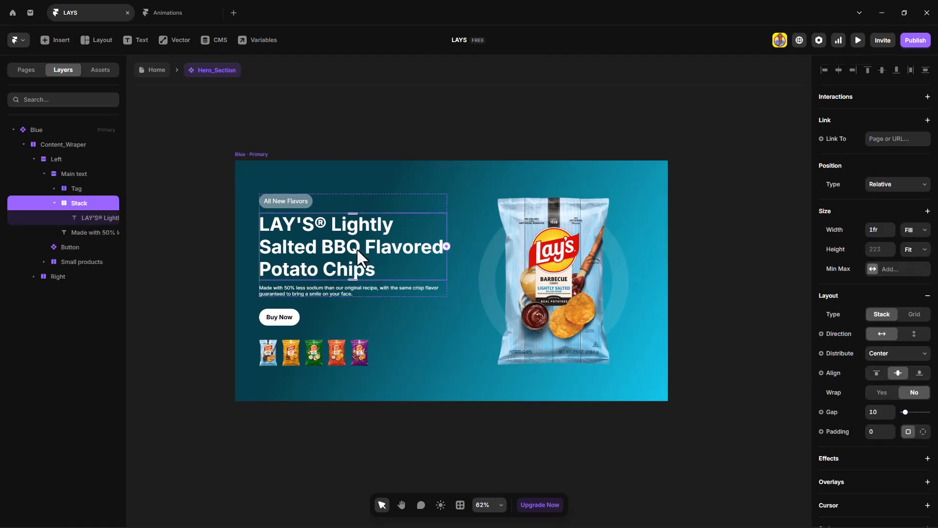
double_click(75, 202)
type("Heading")
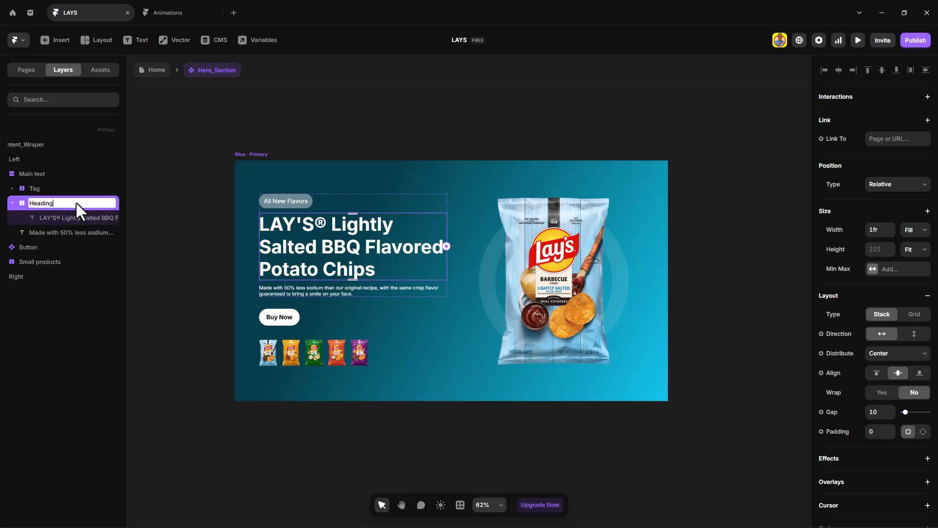
type("s")
key("Return")
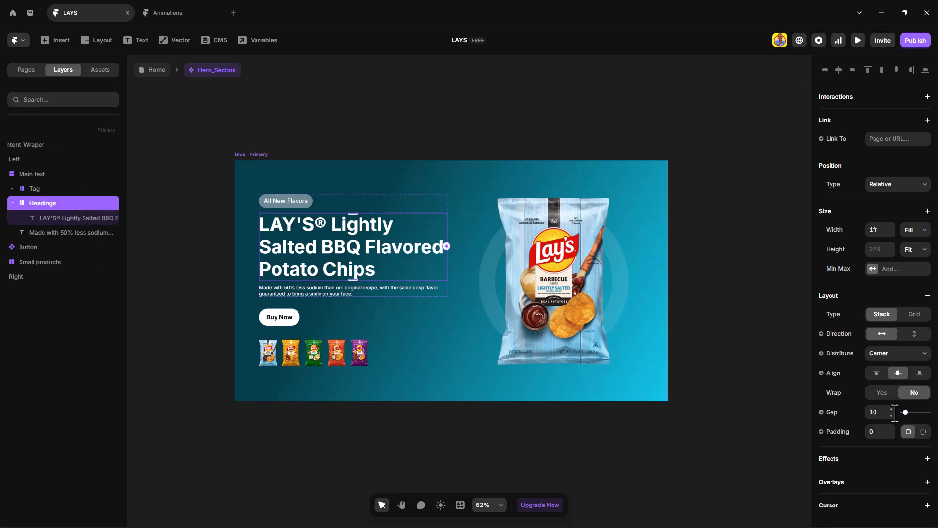
Set the Headings stack's overflow to Hidden
scroll(886, 377, "down", 5)
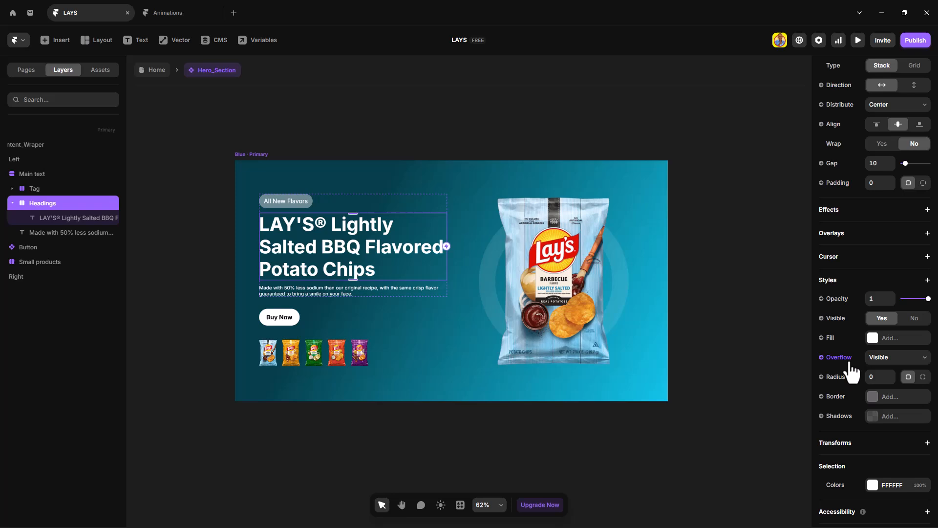
left_click(892, 358)
left_click(894, 393)
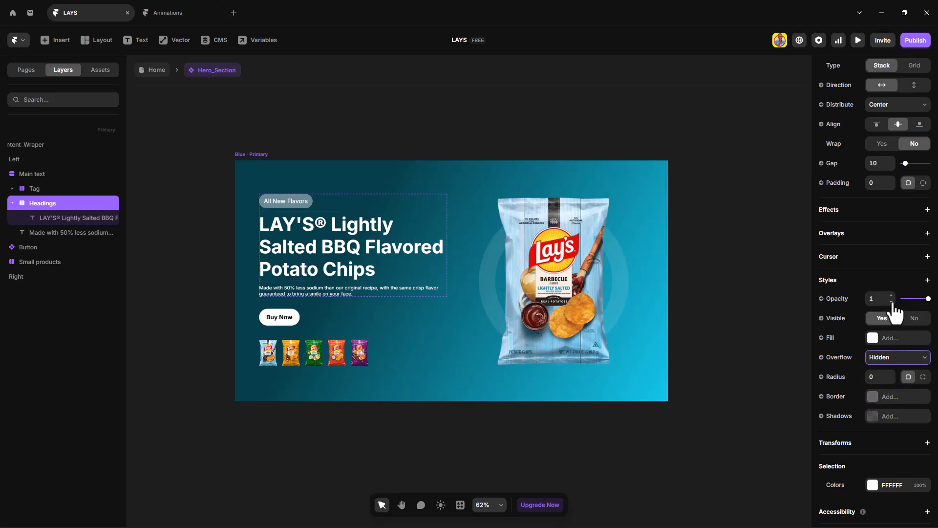
Change both the width and height sizing of the Headings stack to Fixed
scroll(901, 308, "up", 5)
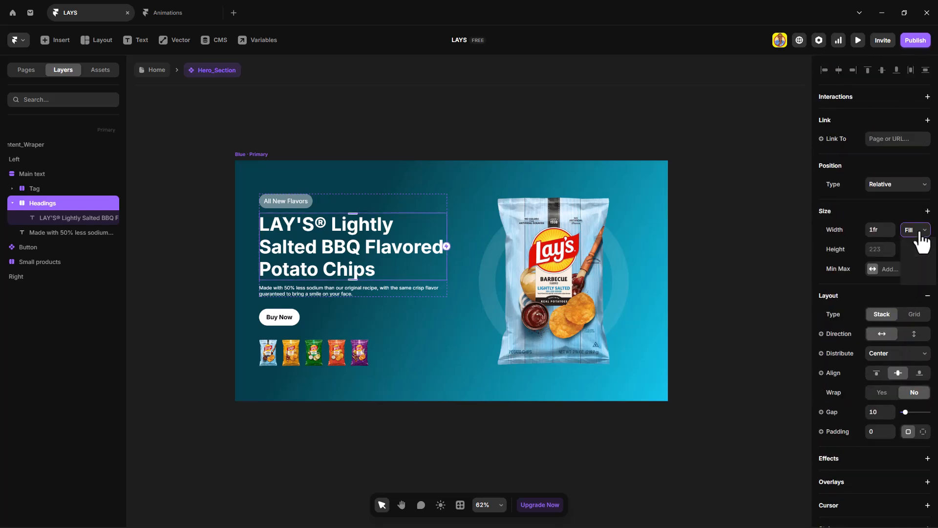
left_click(921, 240)
left_click(921, 254)
left_click(919, 247)
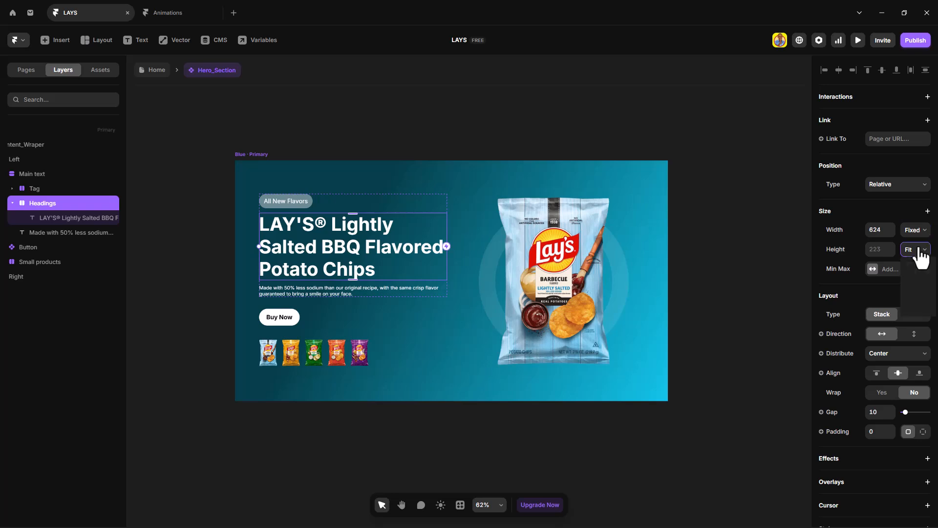
left_click(917, 265)
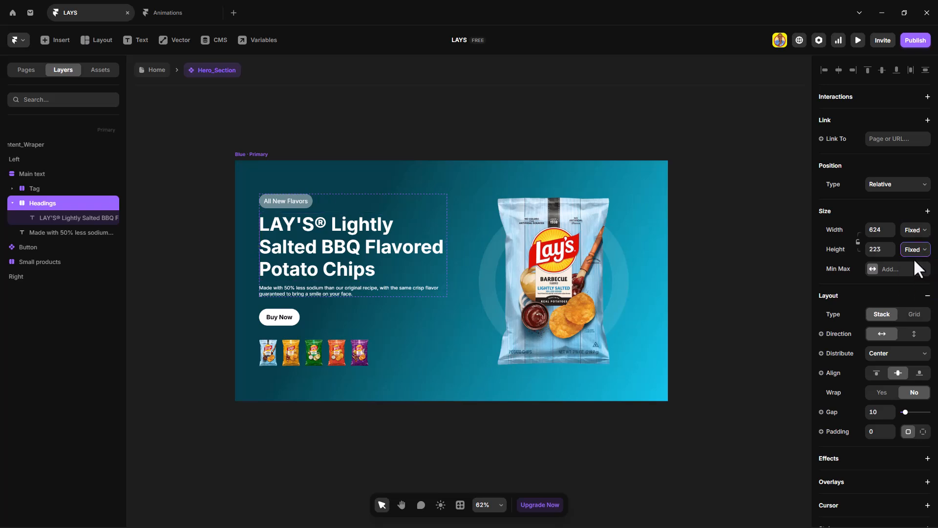
Set the position type of the heading text inside the Headings stack to Absolute
left_click(391, 247)
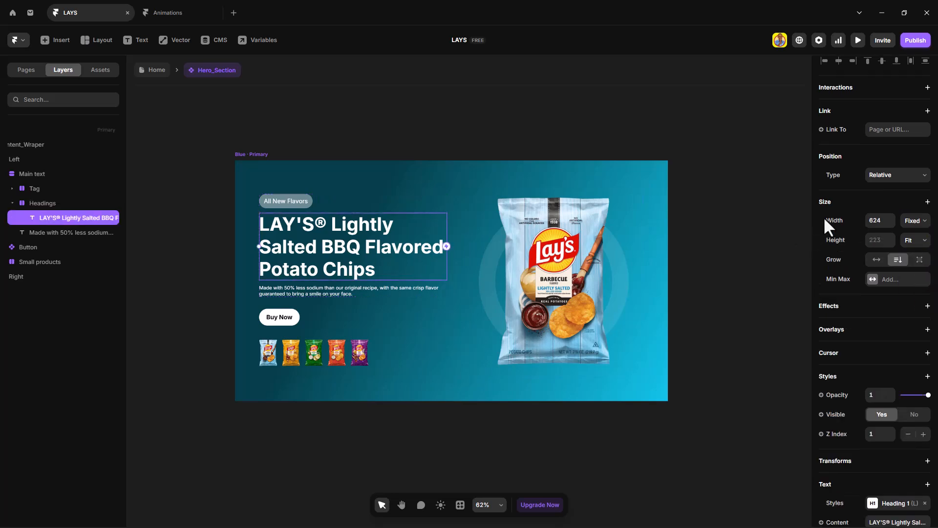
left_click(890, 182)
left_click(887, 186)
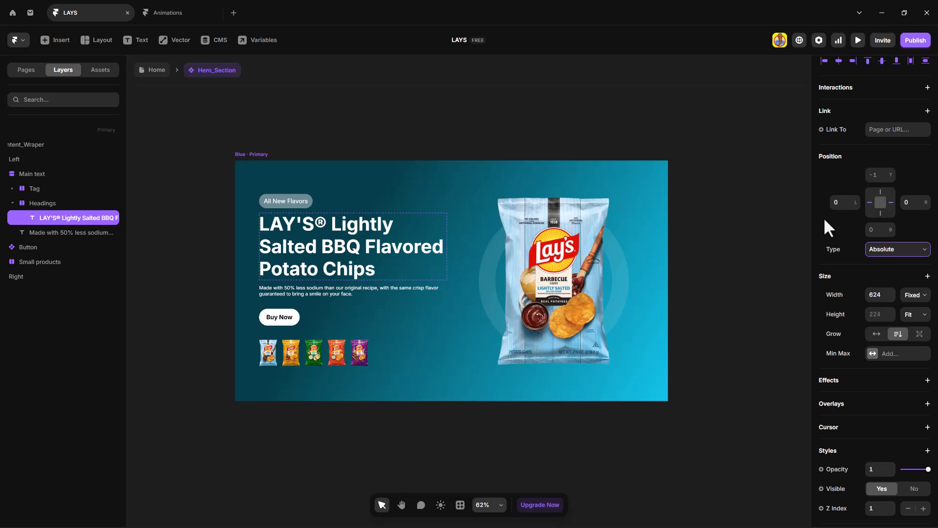
Duplicate the heading text four times inside the Headings stack
left_click(350, 259)
key("ctrl+d")
key("ctrl+d")
key("ctrl+d")
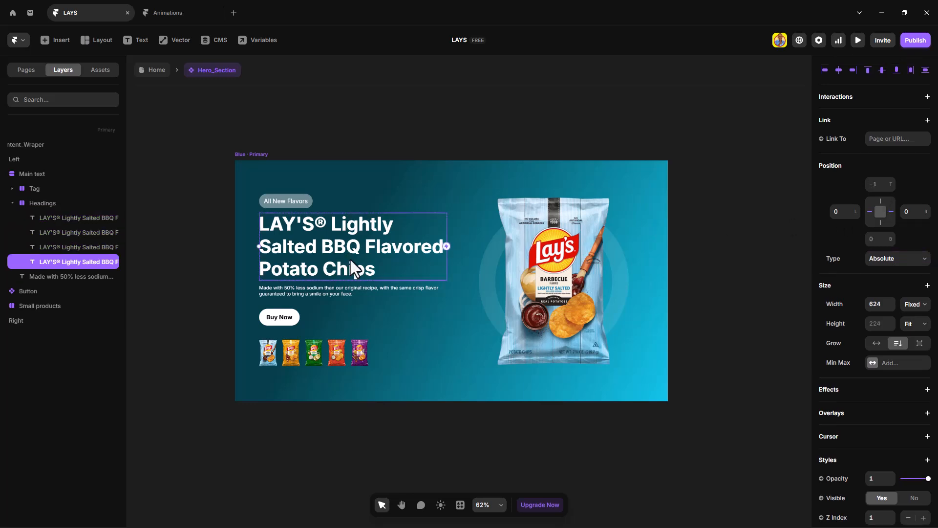
key("ctrl+d")
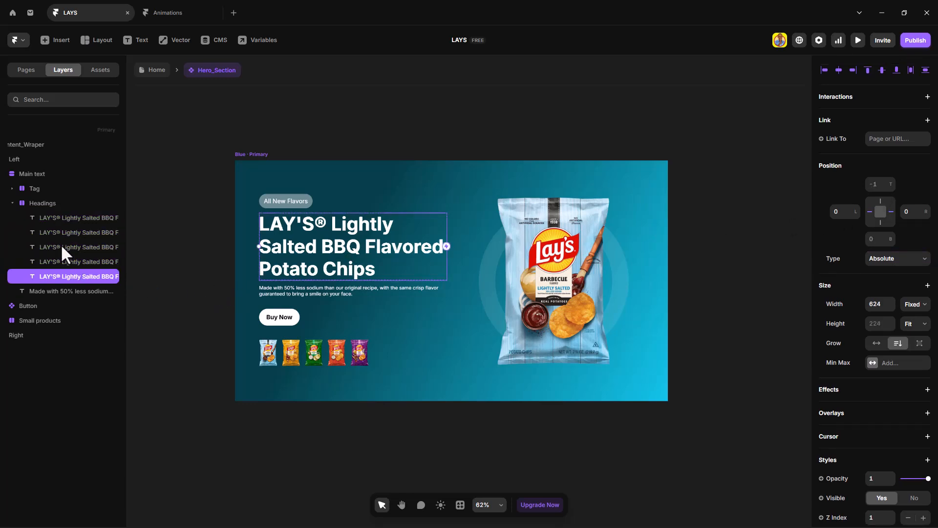
Replace the four duplicate headings' text with the Sour Cream & Onion, Cheddar & Sour Cream and All Dressed flavor titles from the Word document
left_click(72, 230)
key("alt+Tab")
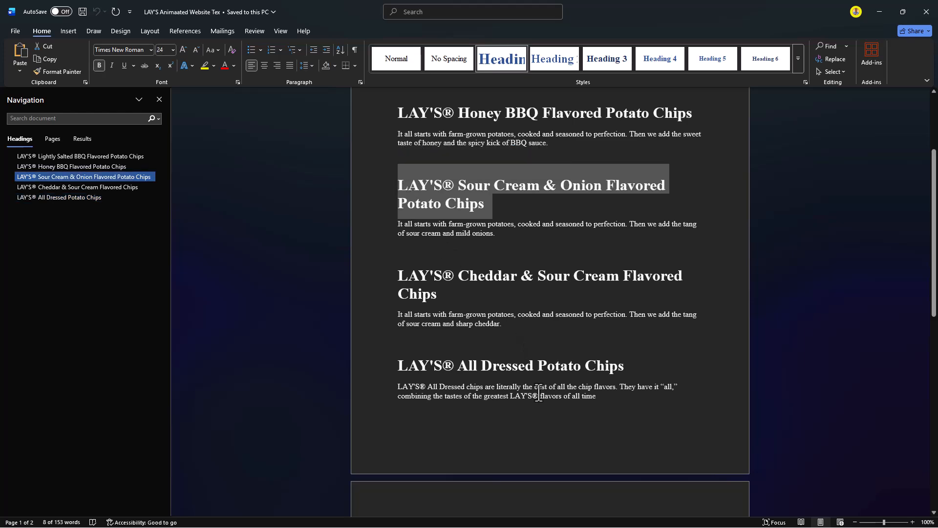
key("alt+Tab")
scroll(839, 452, "down", 4)
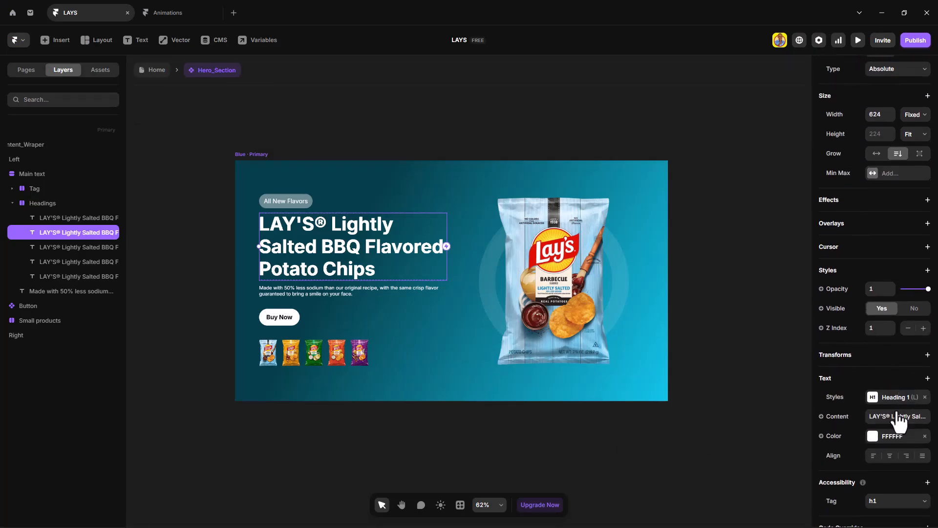
left_click(898, 418)
type("LAY'S® Sour Cream & Onion Flavored Potato Chips")
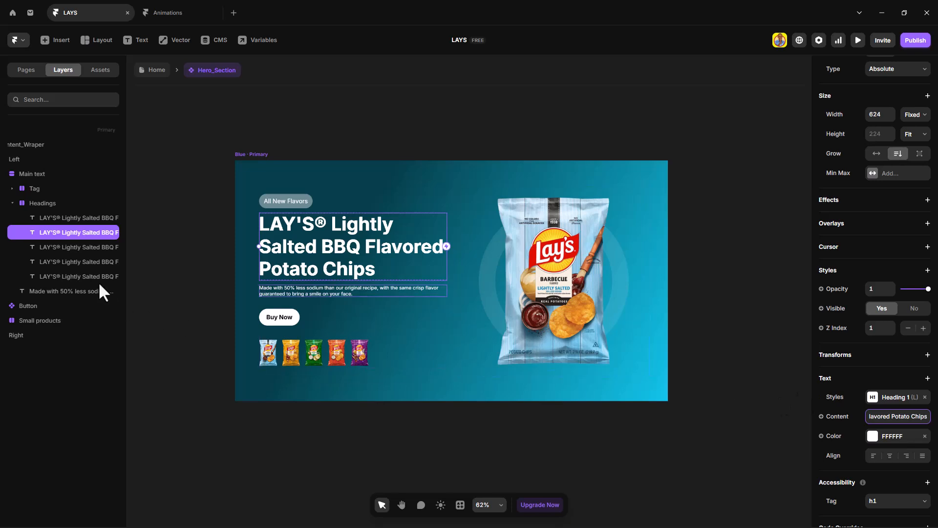
left_click(86, 247)
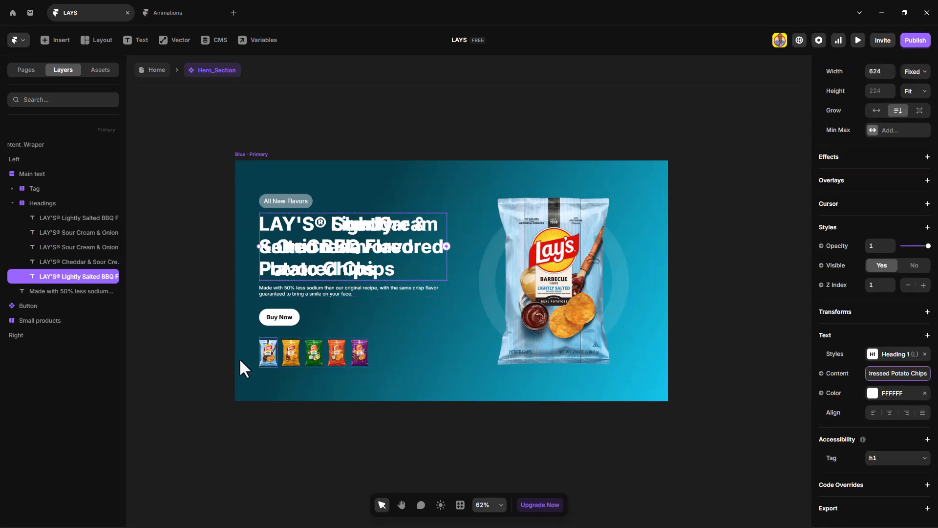
Move the four duplicate headings together straight down, outside the visible area of the Headings stack
left_click(63, 228)
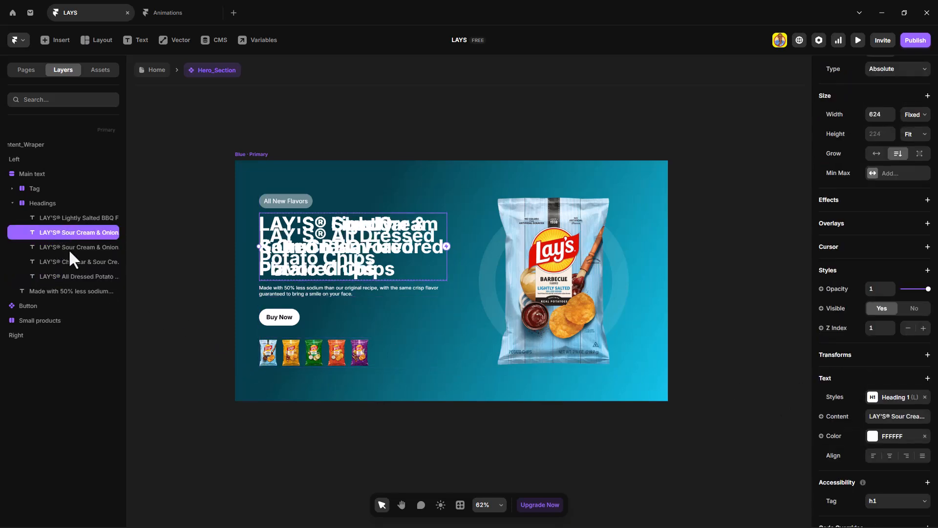
left_click(75, 277, "shift")
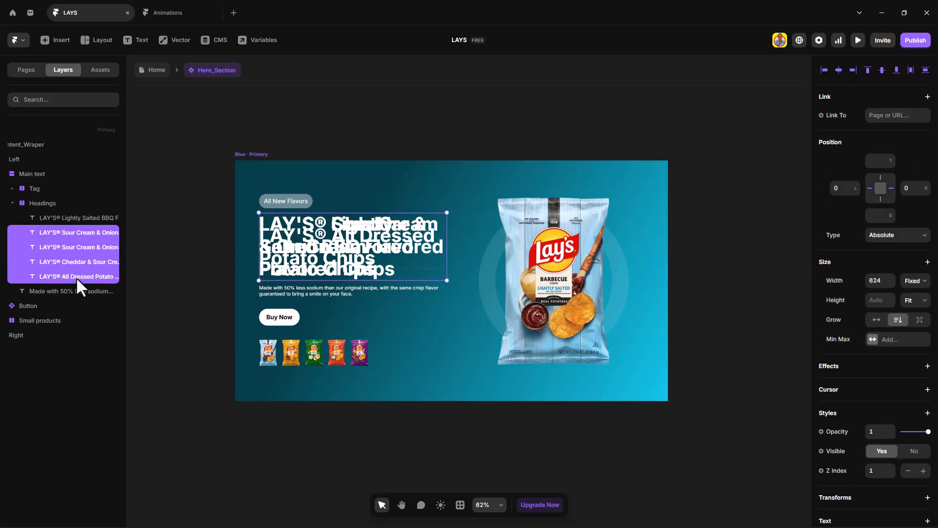
left_click_drag(395, 245, 384, 320)
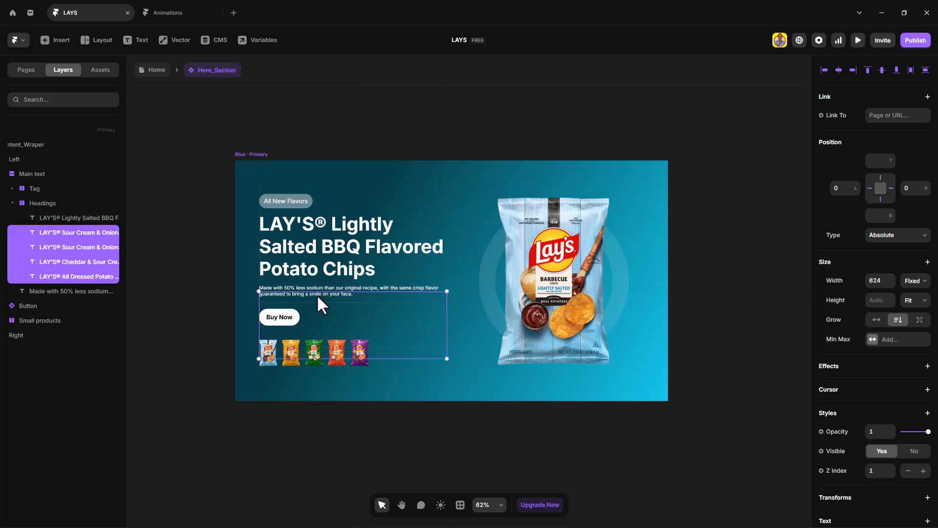
Wrap the description text below the Headings stack in its own stack and name it descripts
left_click(13, 203)
left_click(56, 218)
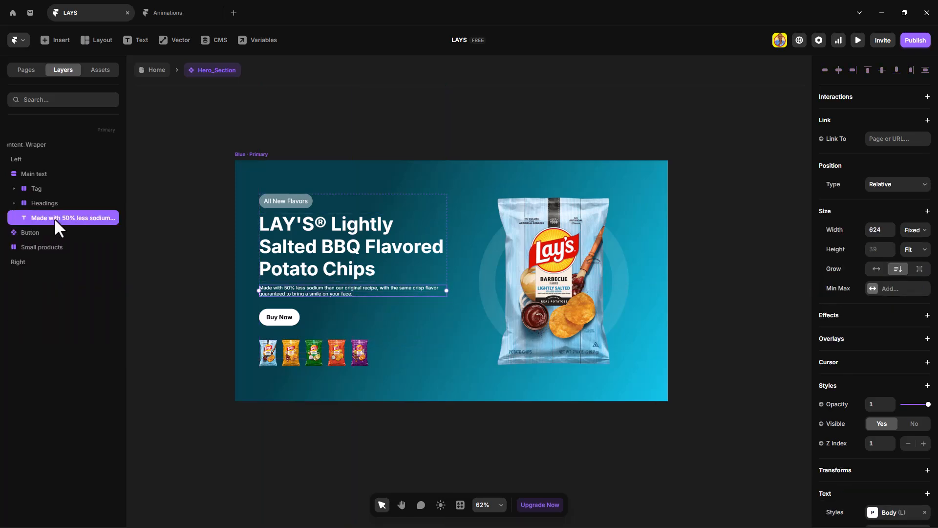
key("ctrl+alt+Return")
double_click(39, 218)
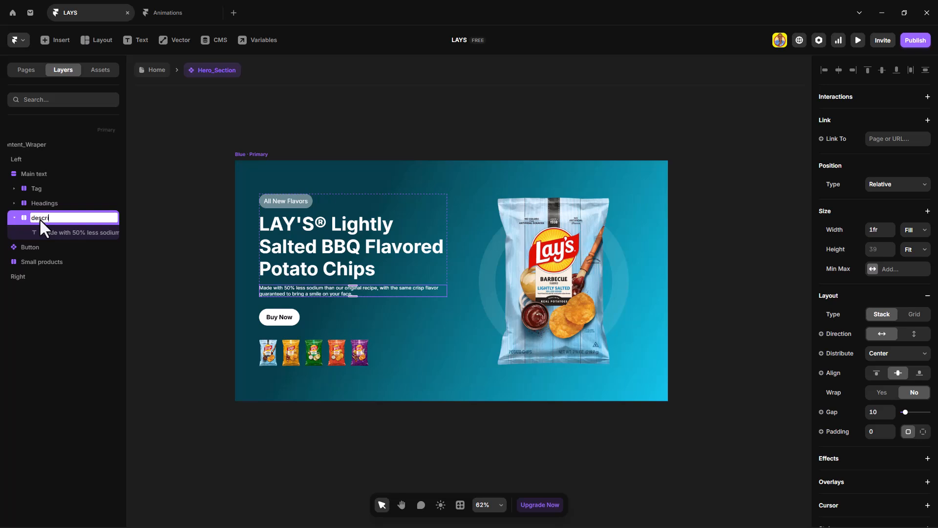
key("Return")
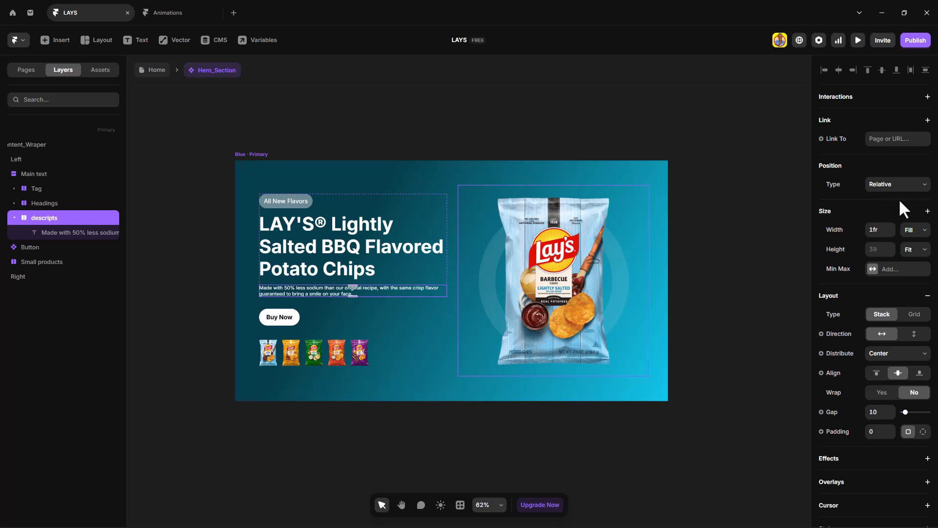
Change the descripts stack's width and height sizing to Fixed and its overflow to Hidden
left_click(917, 232)
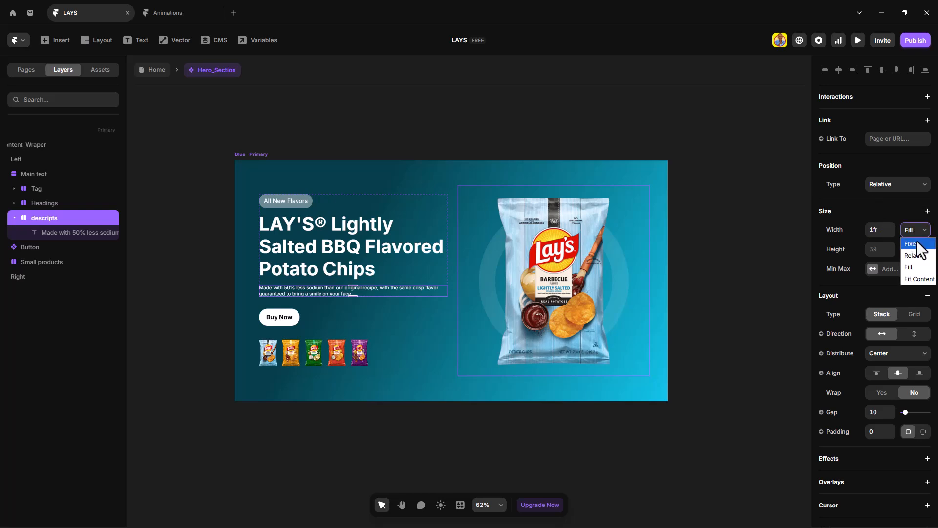
left_click(915, 244)
left_click(918, 250)
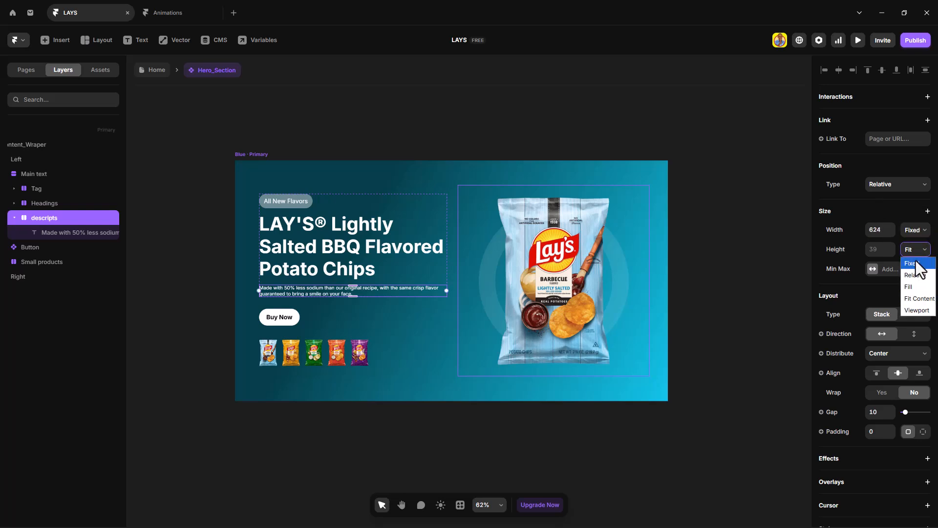
left_click(916, 260)
scroll(875, 412, "down", 8)
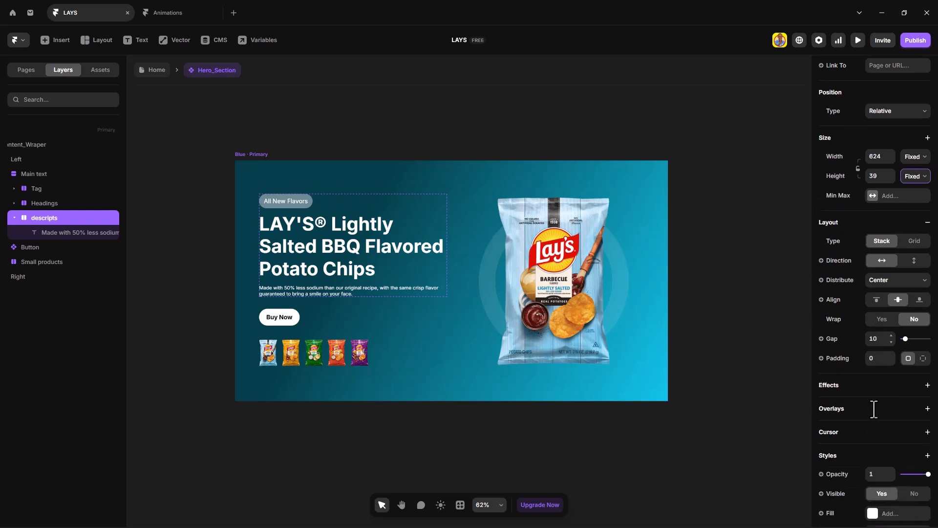
left_click(887, 417)
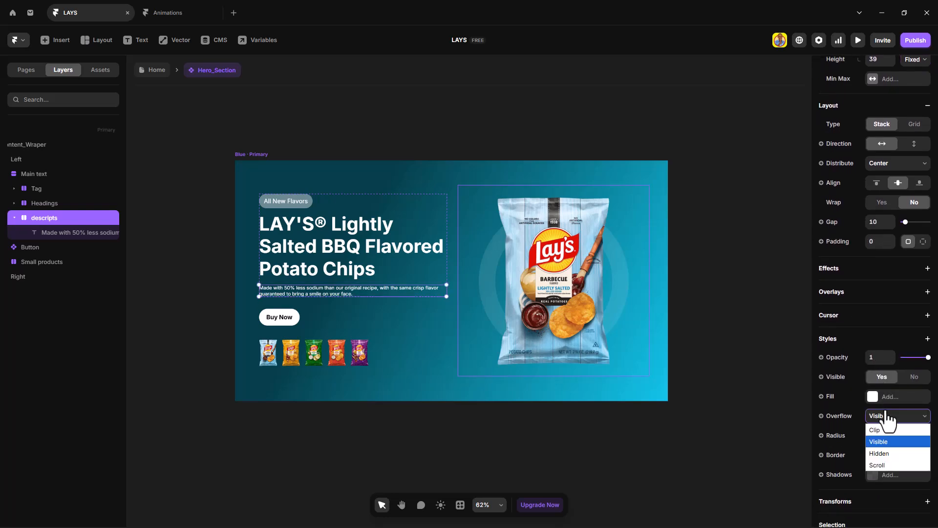
left_click(881, 453)
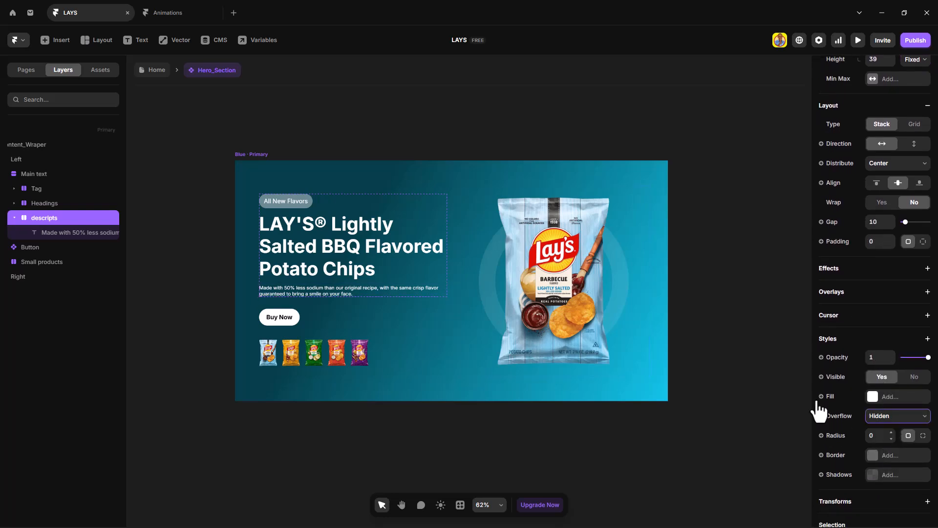
Set the description text's position type to Absolute and duplicate it four times inside the descripts stack
left_click(81, 229)
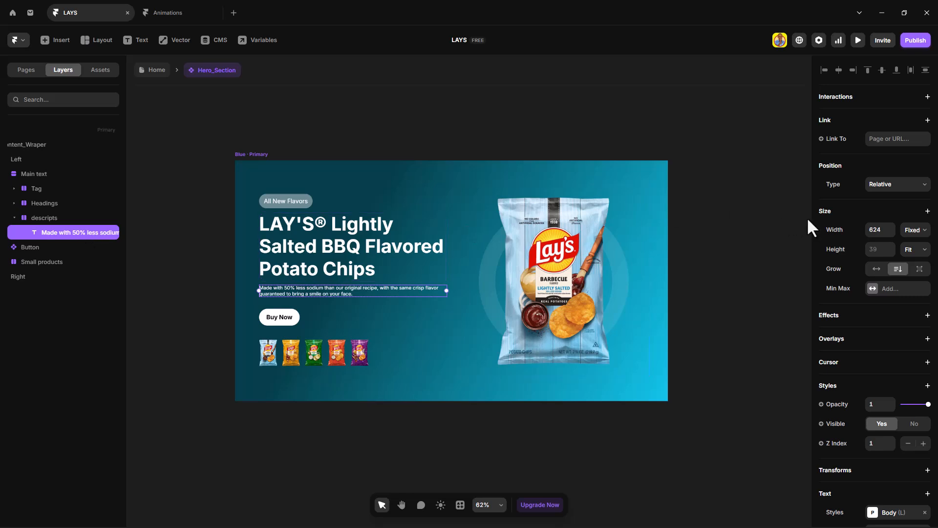
left_click(888, 186)
left_click(896, 197)
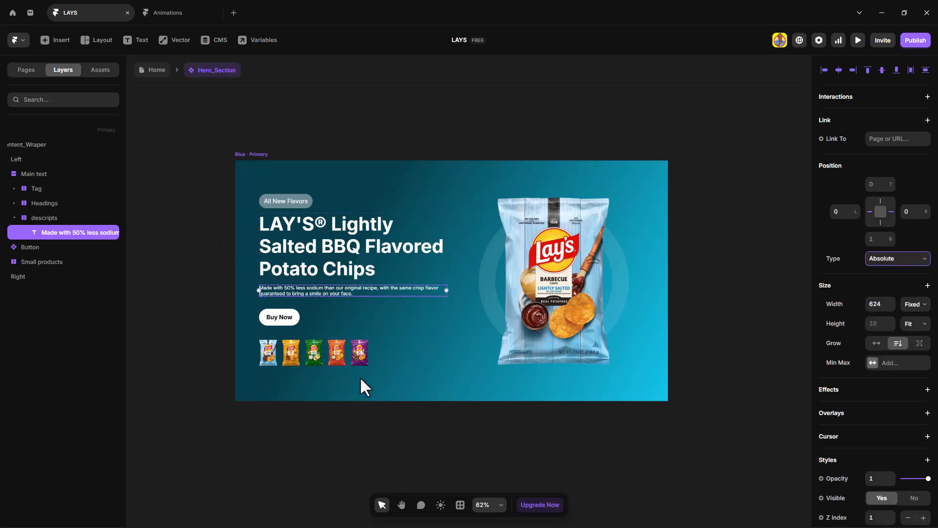
key("ctrl+d")
key("ctrl+d")
key("ctrl+d")
key("ctrl+d")
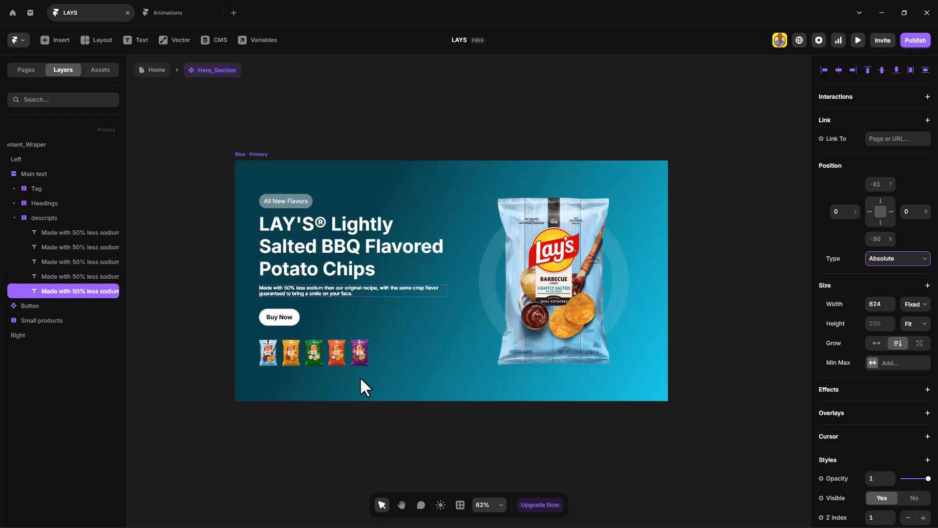
Replace the text of the four duplicate descriptions with the other flavors' descriptions copied from the Word document
key("alt+Tab")
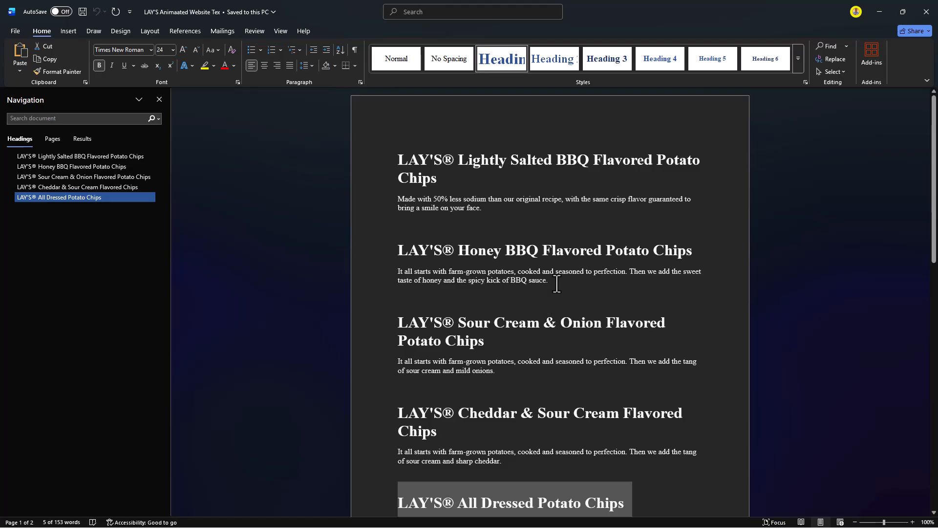
left_click_drag(549, 280, 395, 275)
key("alt+Tab")
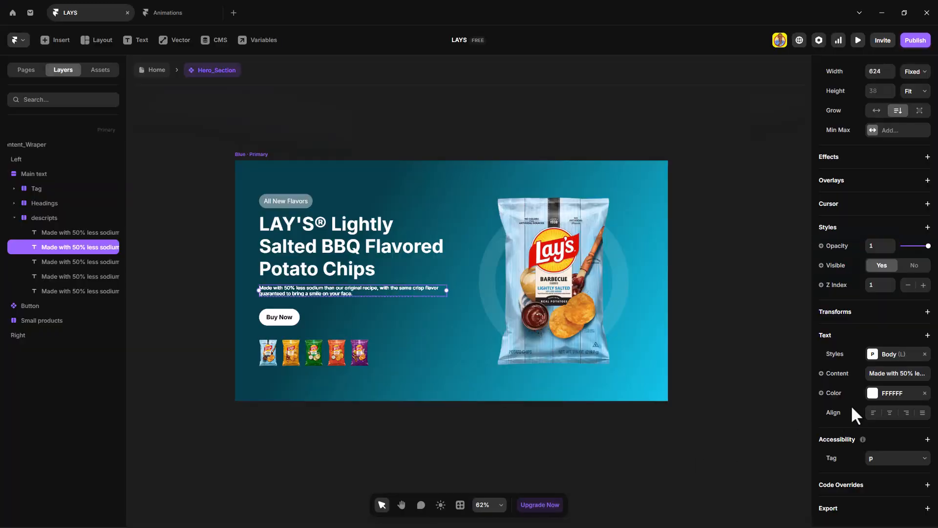
left_click(900, 374)
key("ctrl+v")
left_click(79, 261)
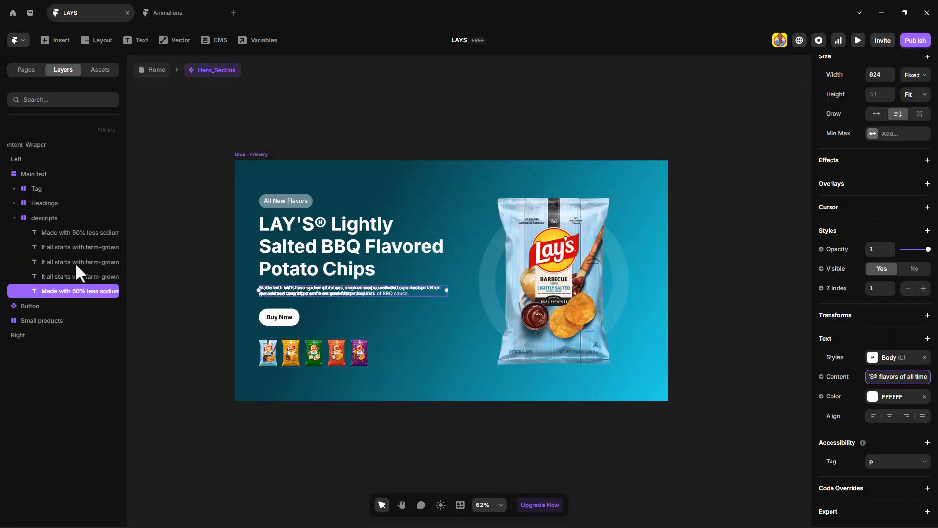
Move the four duplicate descriptions together down outside the descripts stack, to a top offset of about 49
left_click(69, 234)
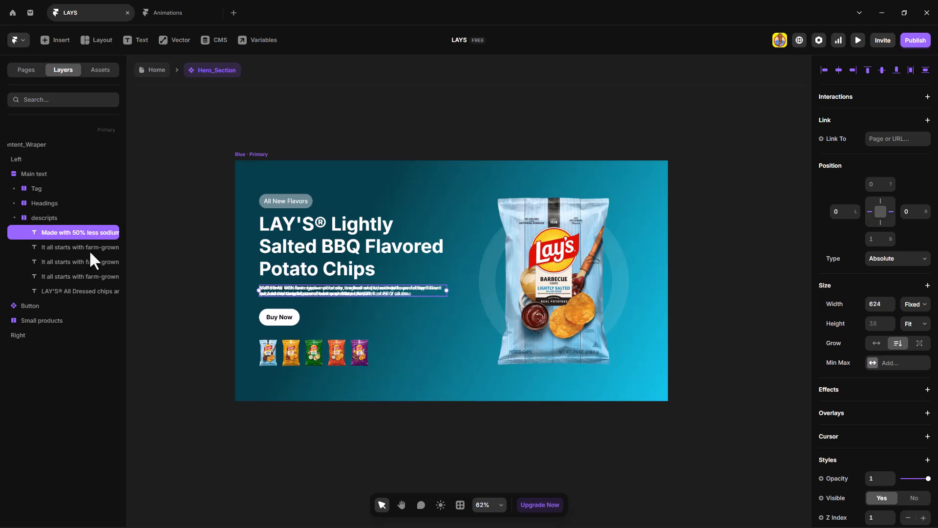
left_click(89, 249)
left_click(93, 290, "shift")
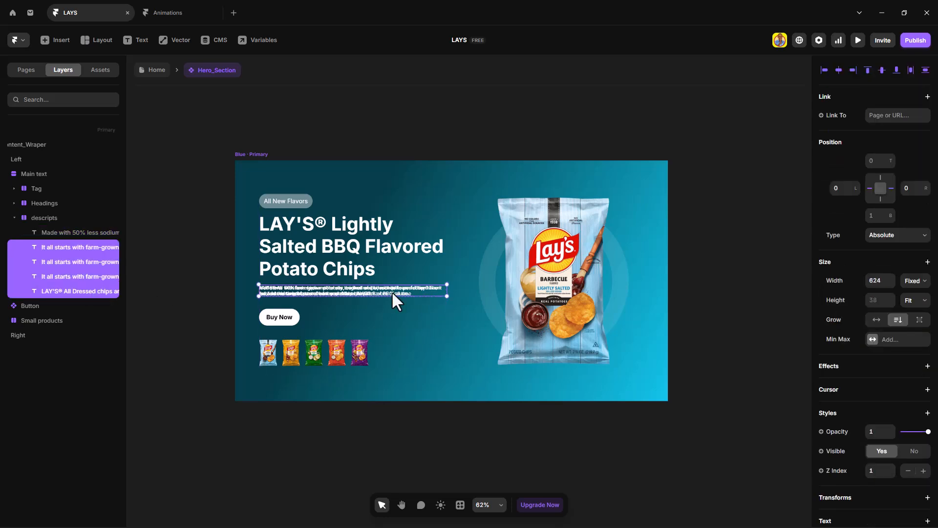
left_click_drag(392, 292, 390, 310)
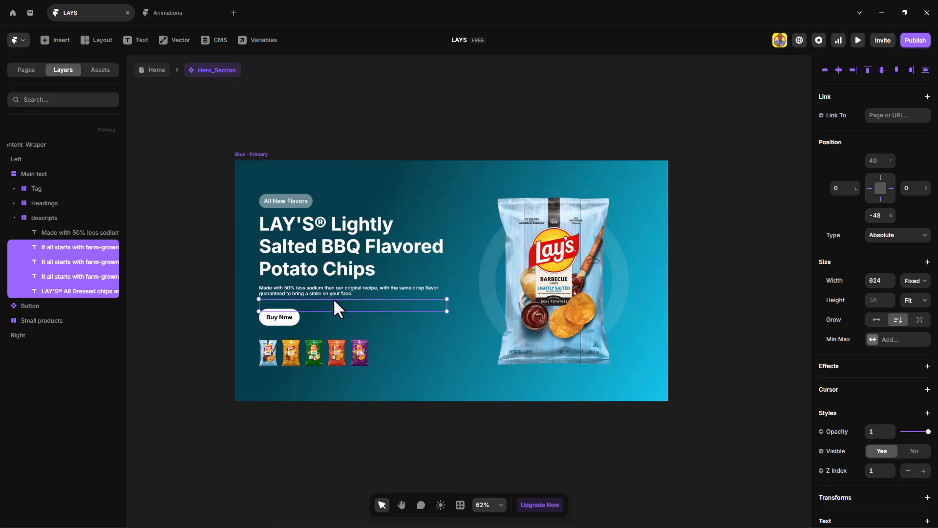
Duplicate the large Blue chip bag image inside the Right stack to make five overlapping images
left_click(14, 203)
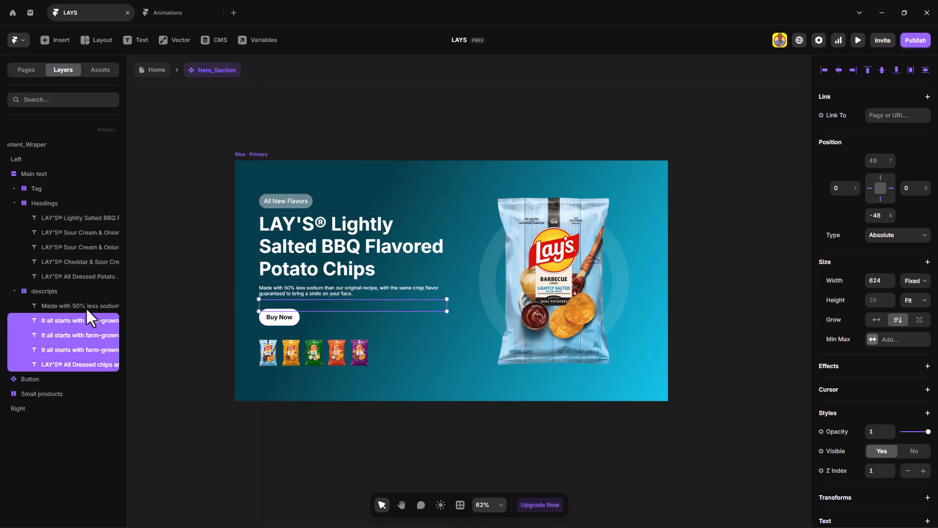
left_click(25, 407)
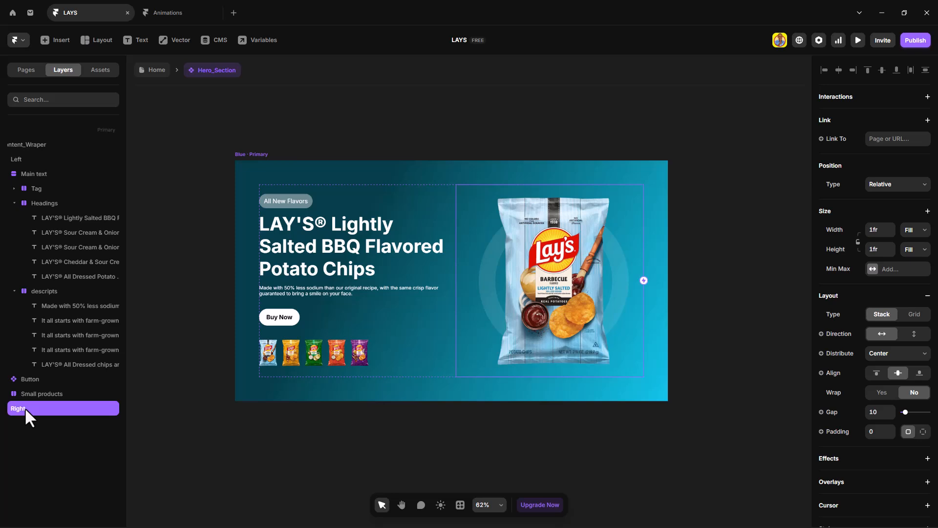
left_click(606, 351)
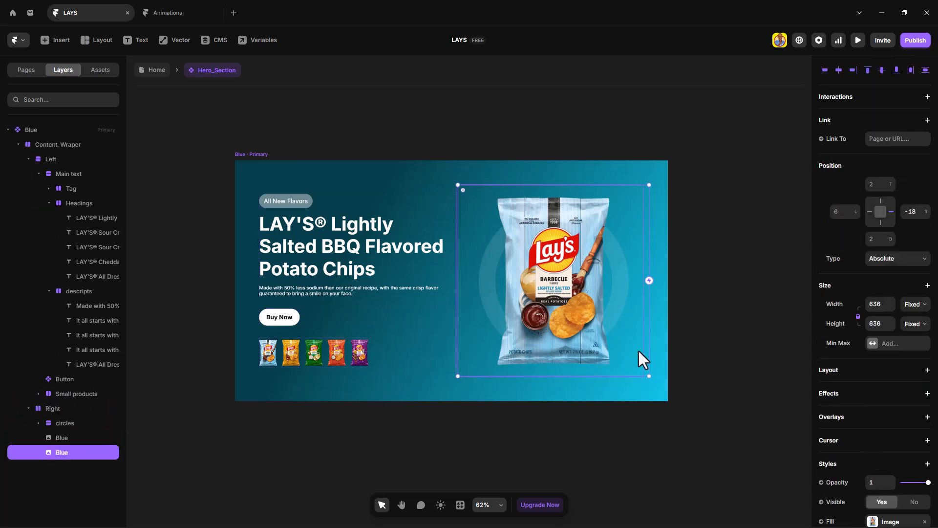
key("ctrl+d")
key("ctrl+d")
key("ctrl+d")
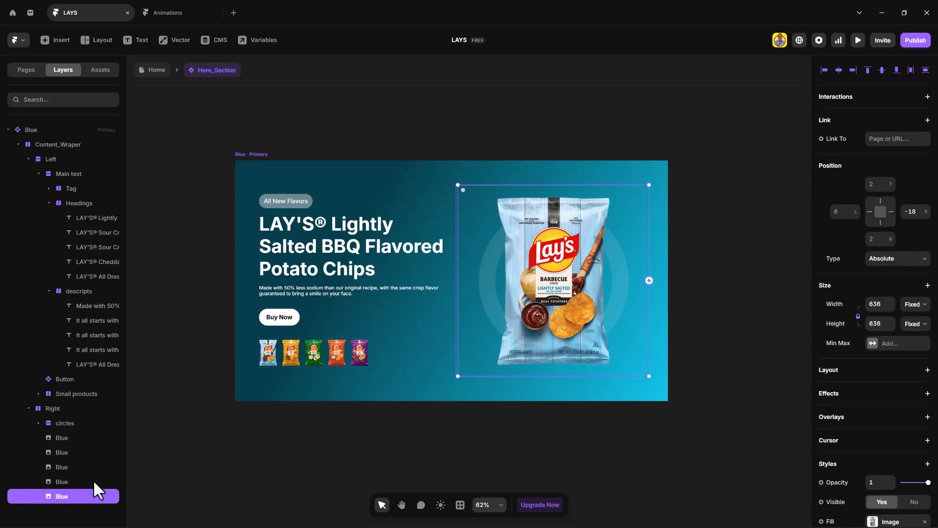
Rename the four duplicate chip bag image layers, in order, yellow, green, orange and purple
double_click(65, 451)
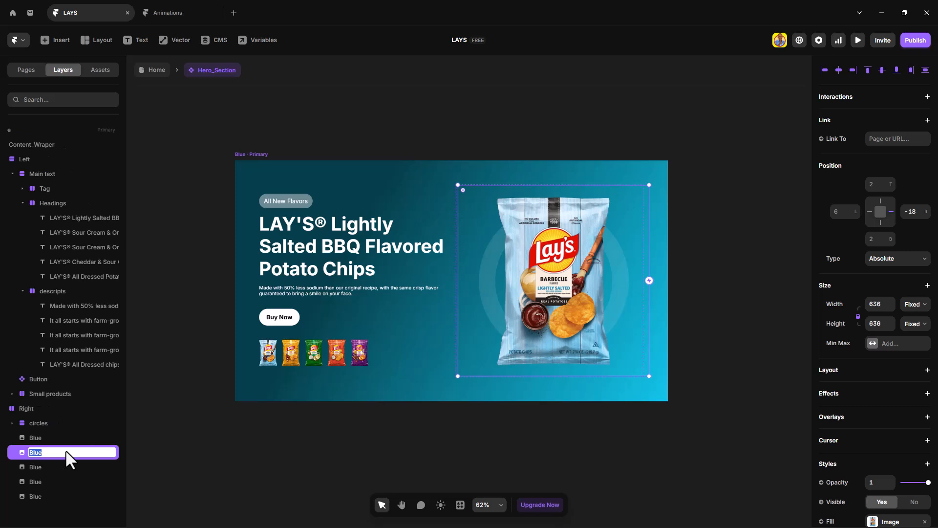
type("yellow")
double_click(34, 467)
type("gre")
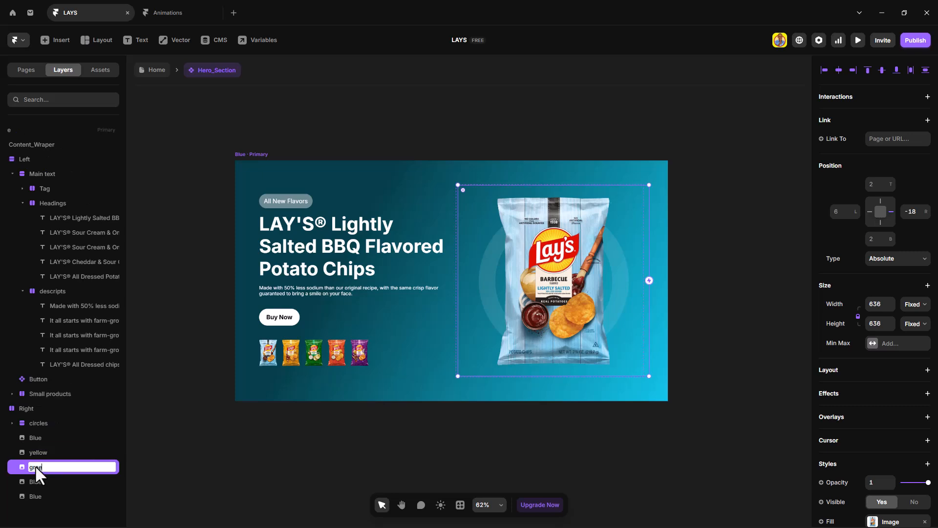
type("en")
double_click(32, 478)
type("orange")
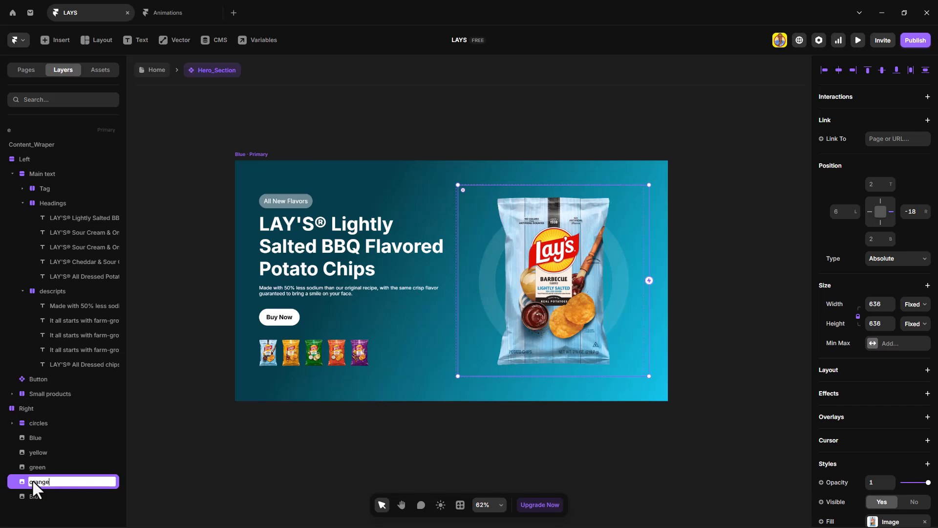
double_click(38, 495)
type("purple")
key("Return")
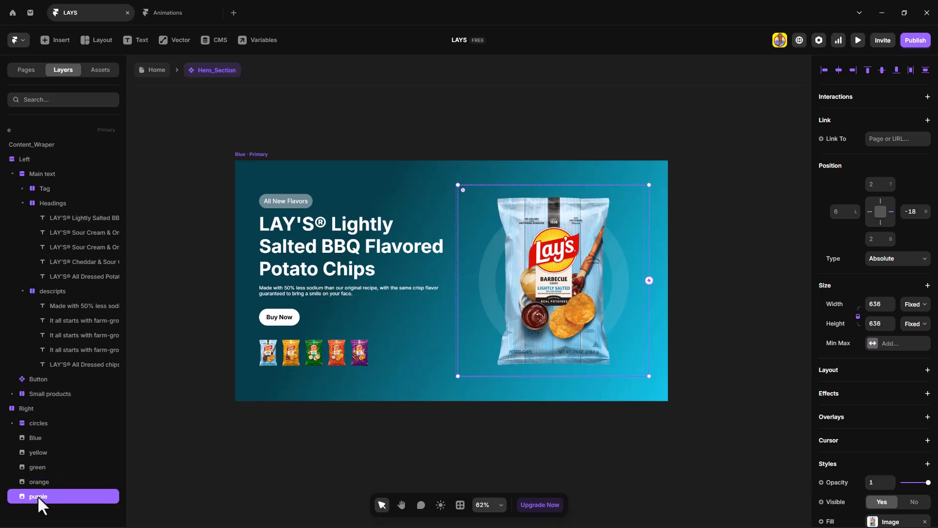
Replace the yellow layer's image fill with Yellow.png from the Lays folder
left_click(44, 453)
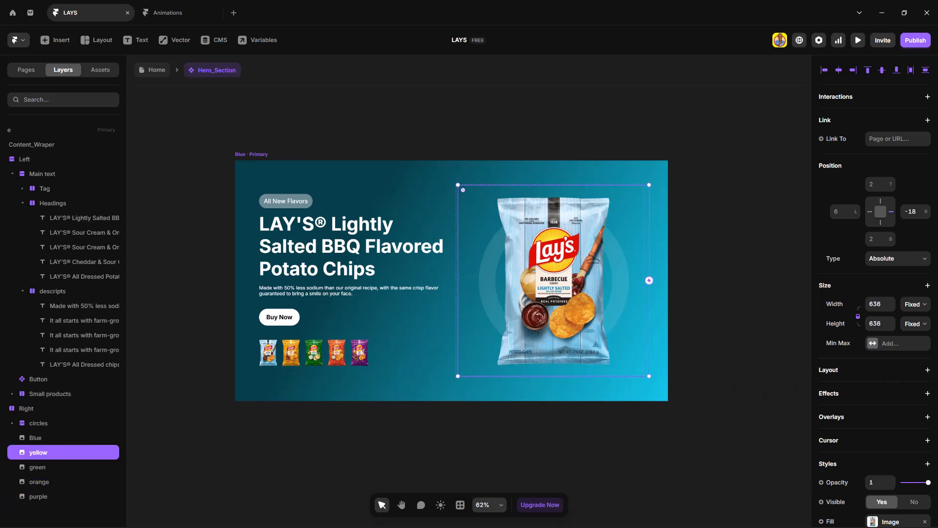
scroll(905, 398, "down", 2)
scroll(905, 398, "down", 5)
left_click(890, 315)
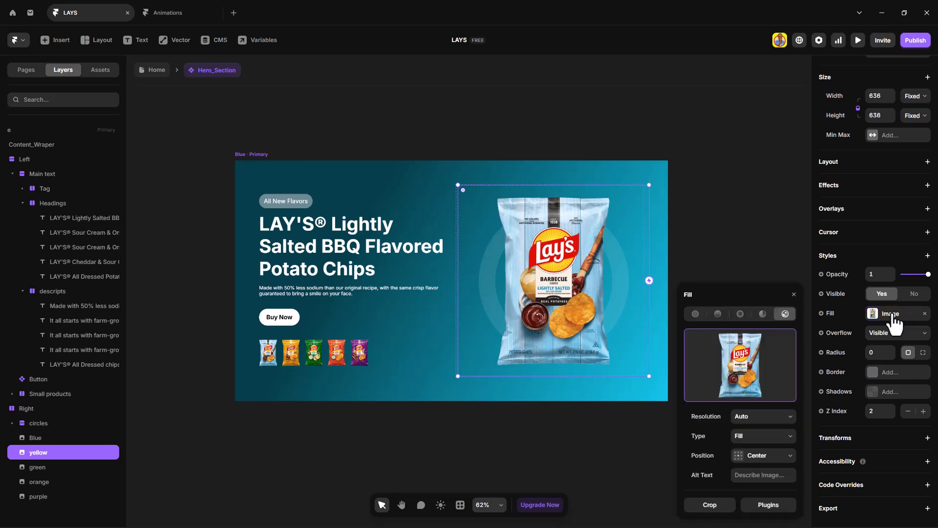
left_click(743, 367)
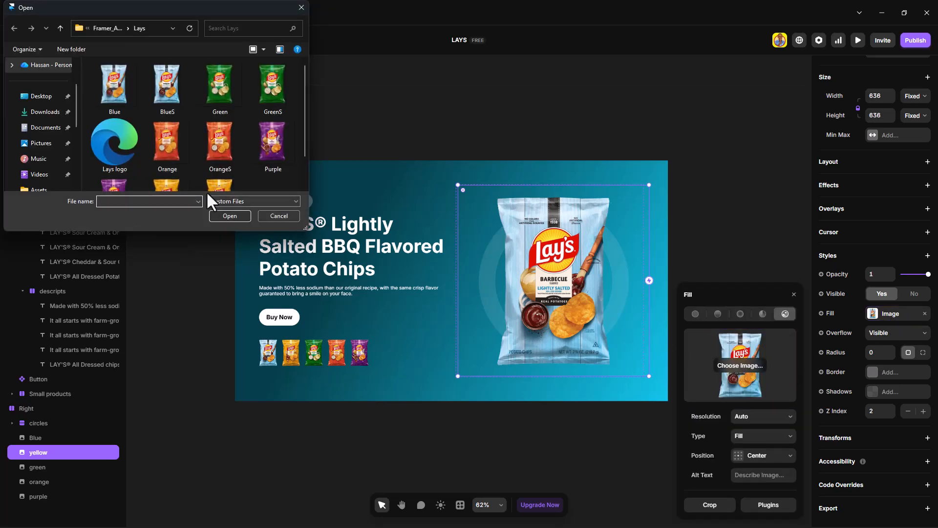
scroll(206, 151, "down", 1)
double_click(166, 150)
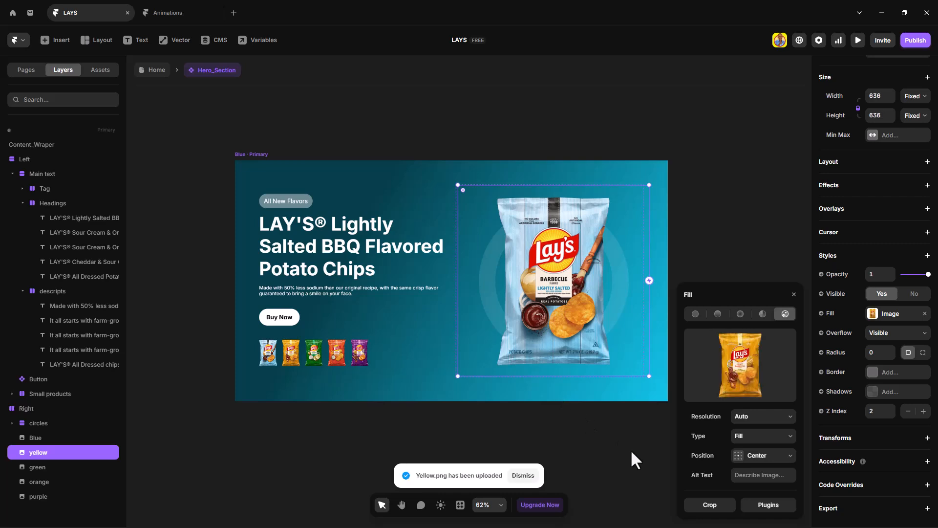
Replace the image fills of the green, orange and purple layers with the chip bag image files of the matching colors
left_click(49, 467)
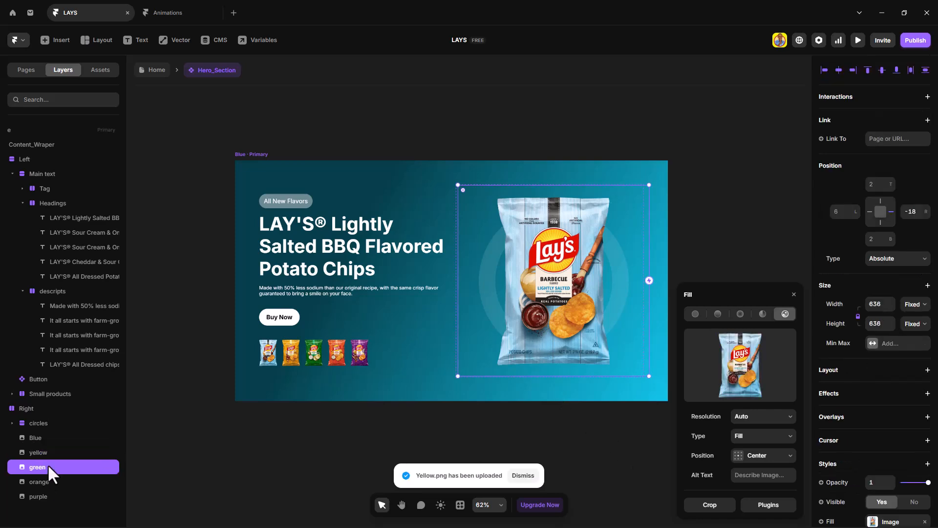
left_click(751, 368)
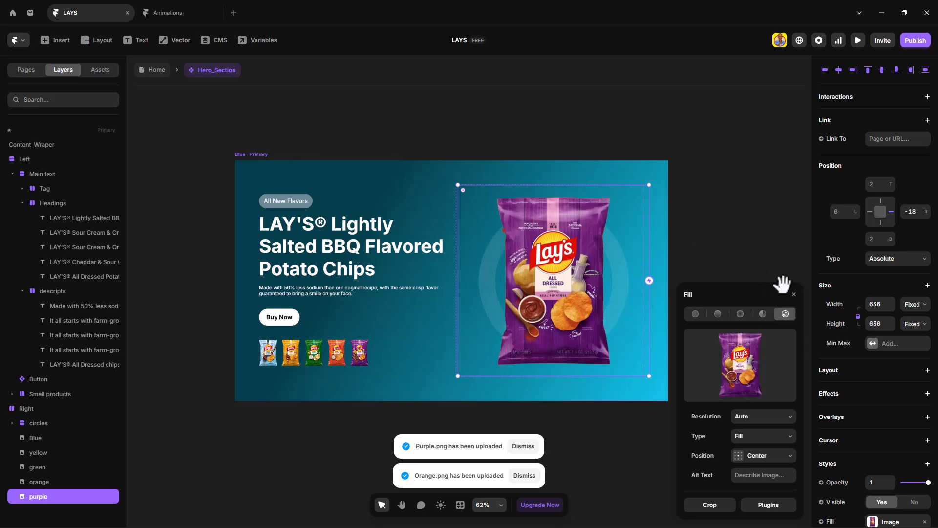
left_click(794, 295)
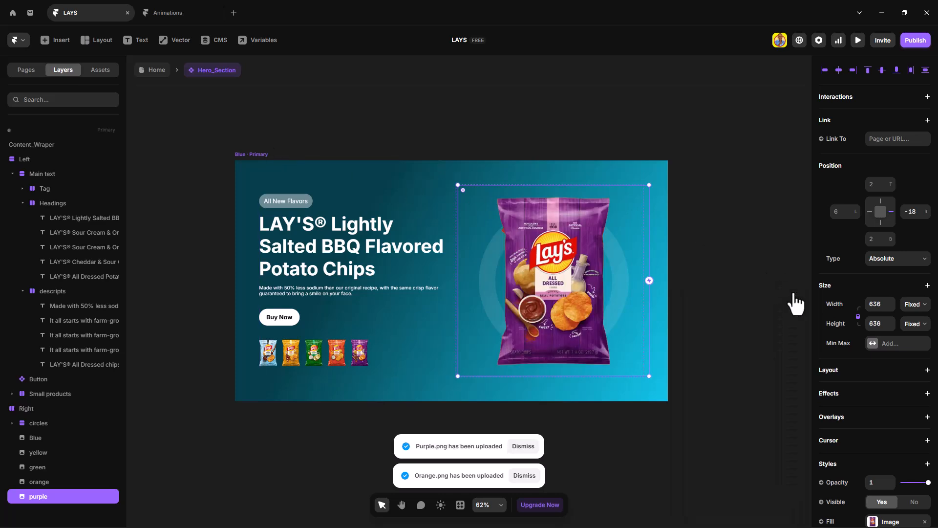
Raise the Blue chip bag image's Z index to 3
left_click(40, 437)
scroll(899, 416, "down", 2)
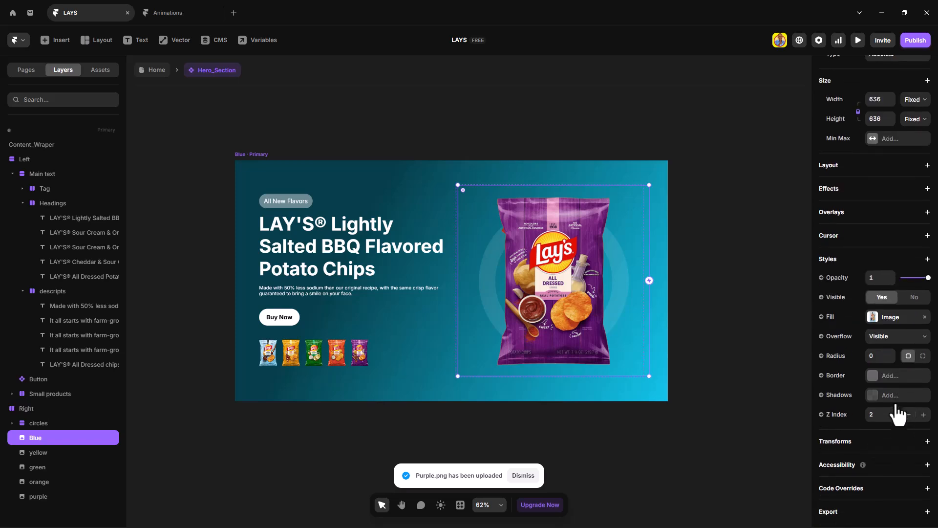
left_click(923, 413)
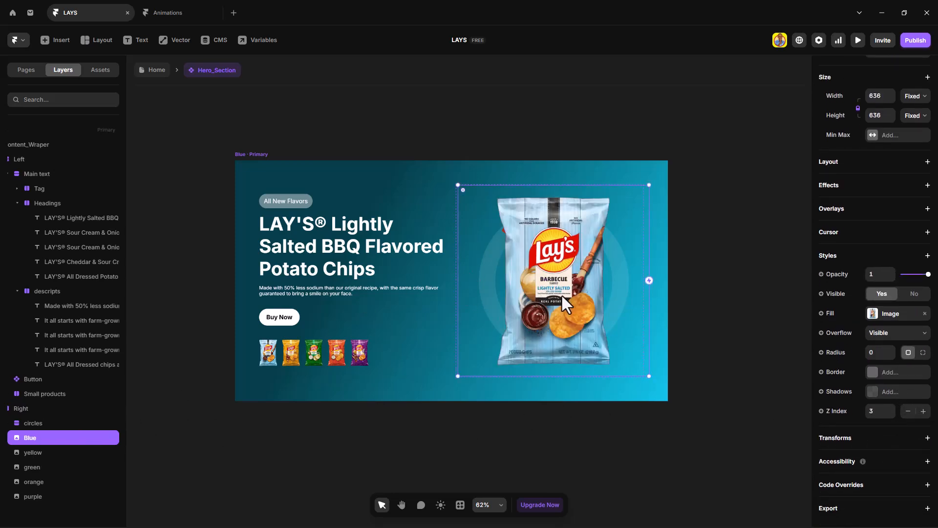
Set the opacity of the yellow, green, orange and purple chip bag images to 0
left_click(36, 452)
left_click(41, 496, "shift")
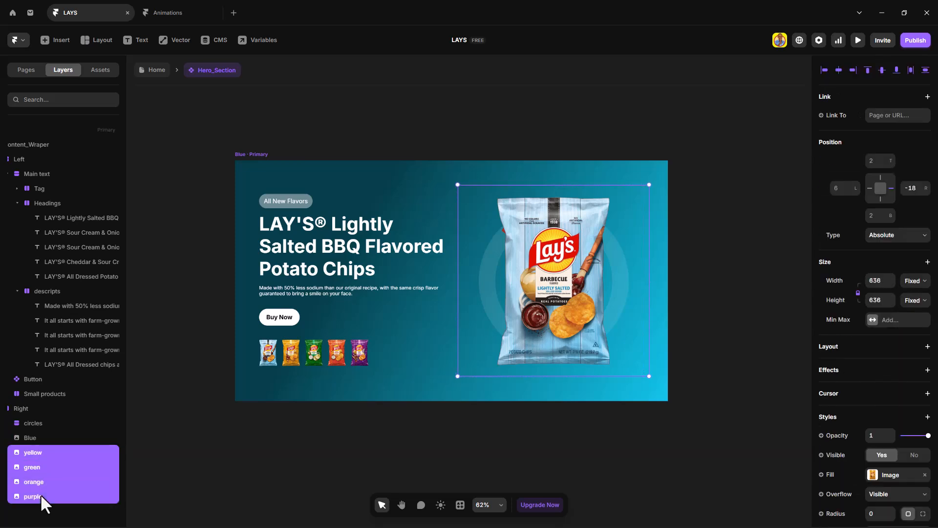
scroll(894, 422, "down", 1)
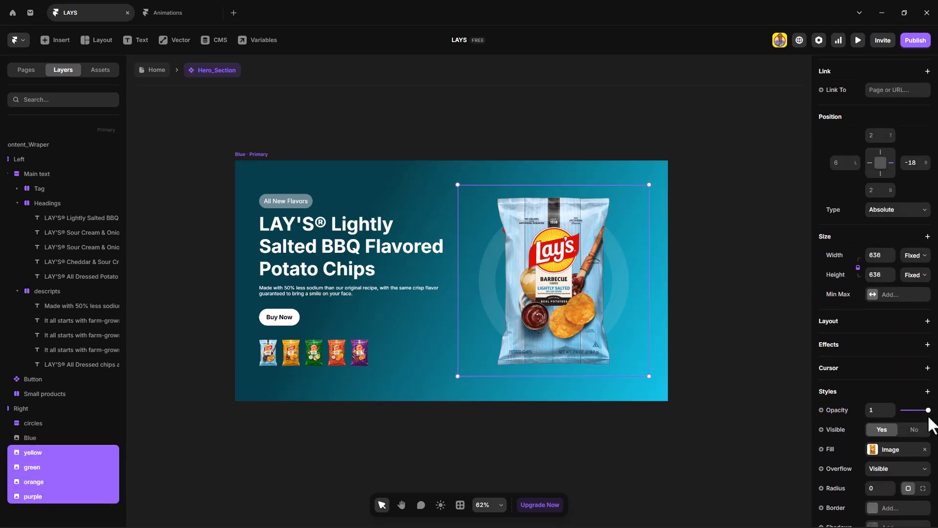
left_click_drag(927, 412, 899, 416)
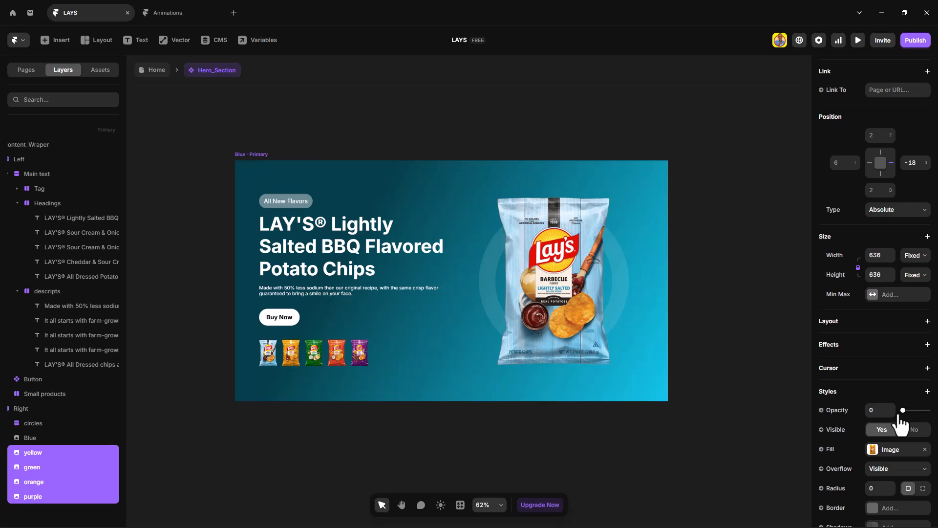
Add an Appear effect with the Scale In preset to the Blue chip bag image
left_click(35, 438)
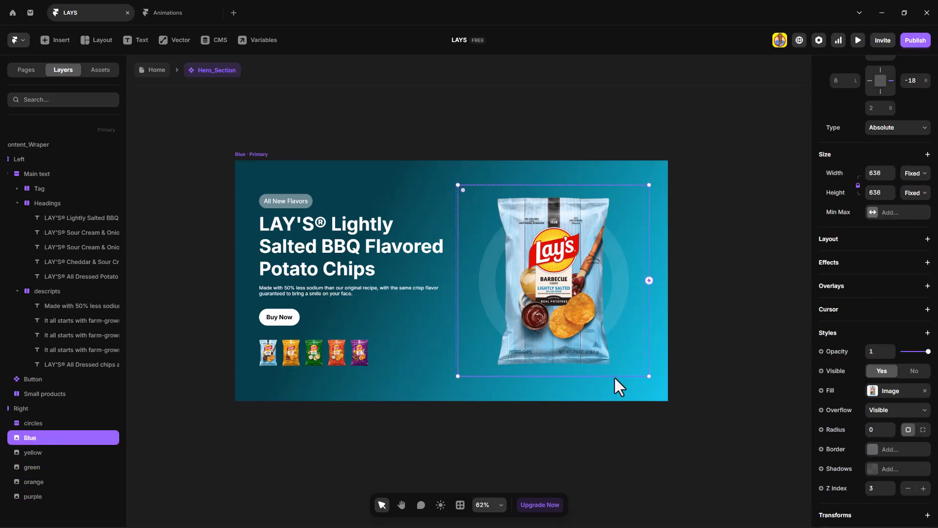
left_click(865, 261)
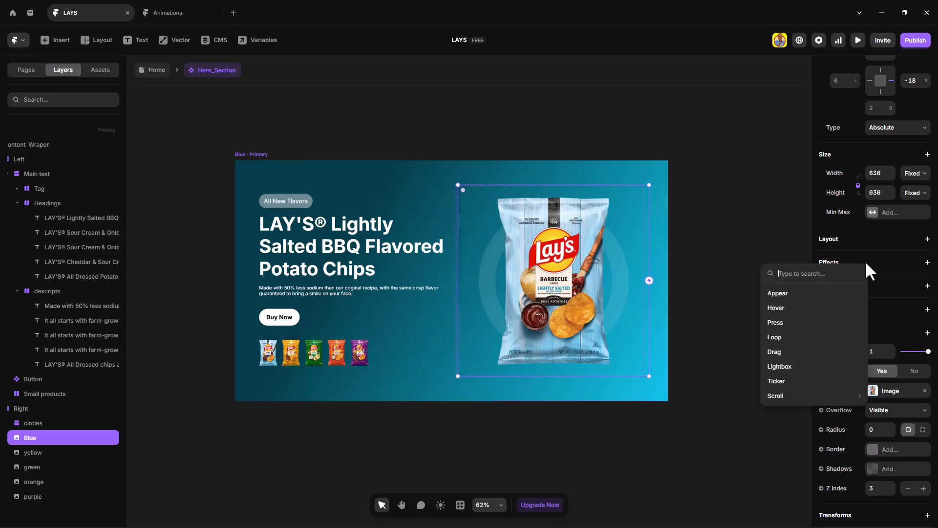
left_click(797, 295)
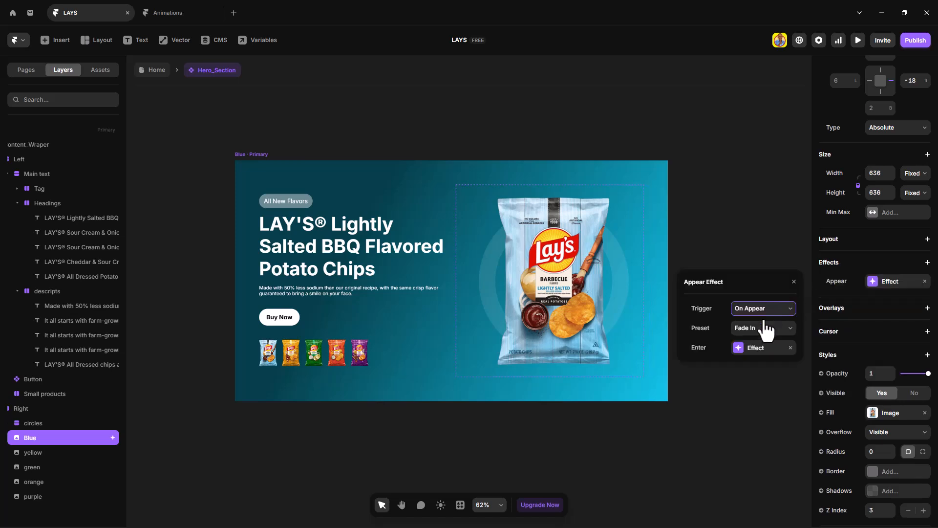
left_click(760, 328)
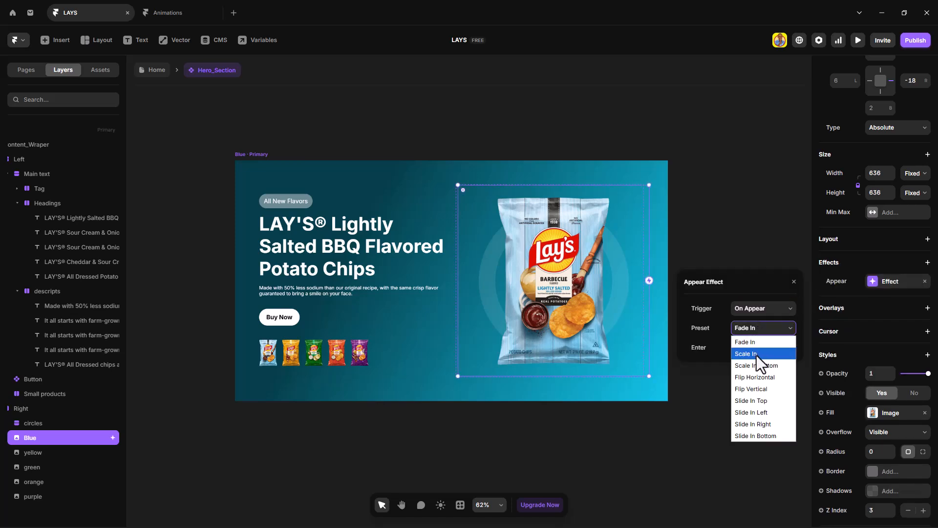
left_click(756, 355)
Set the Blue image's enter effect to a scale of 0.3 and a rotation of -90
left_click(765, 350)
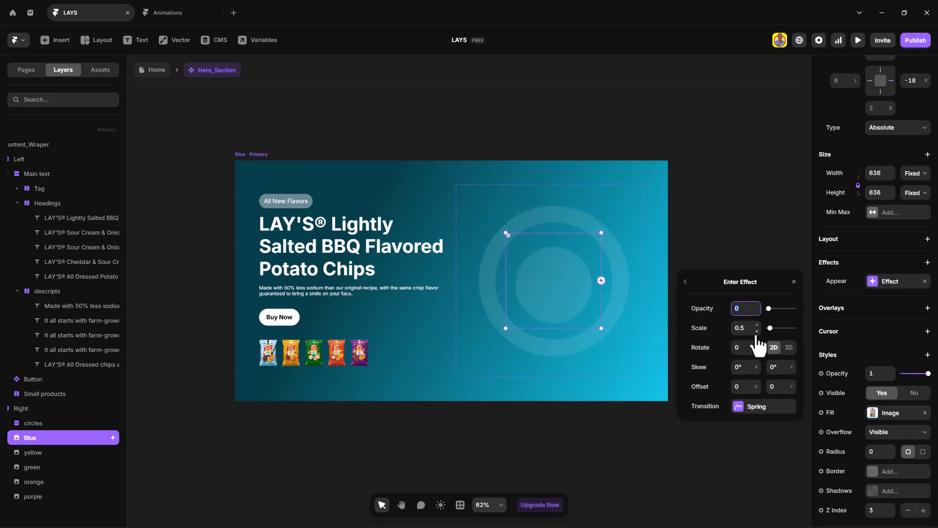
left_click(757, 331)
left_click(757, 331)
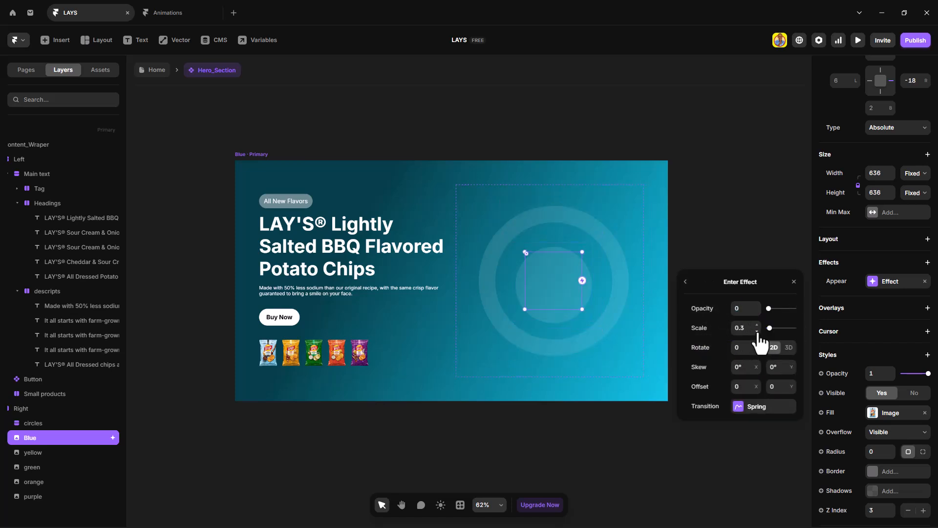
left_click(749, 348)
type("-90")
Set the spring transition time of the Blue image's enter effect to 1.5 seconds
left_click(757, 406)
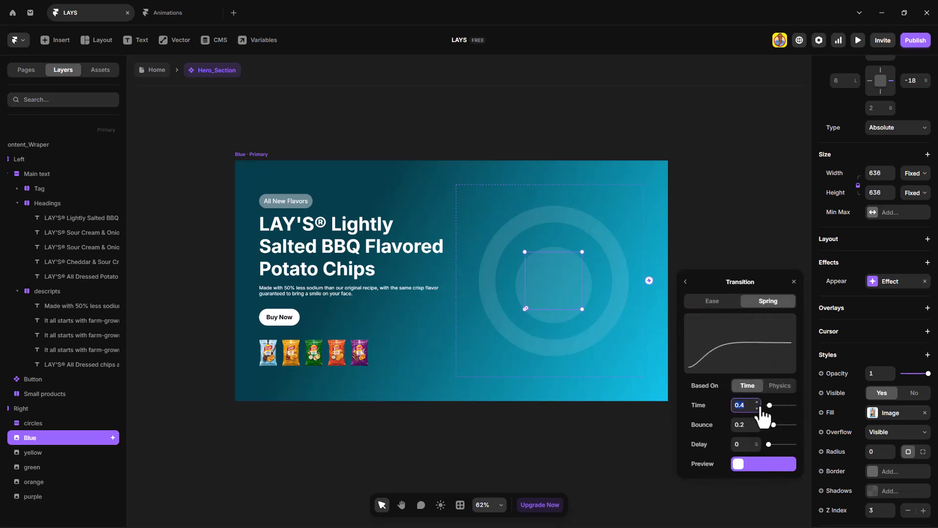
left_click(750, 405)
type("1.5")
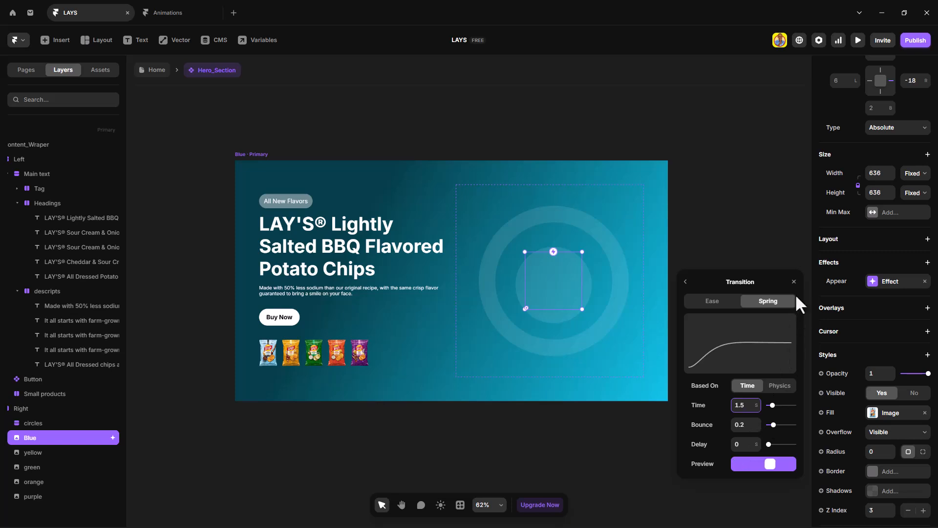
left_click(794, 283)
Copy the Blue image's Appear effect and paste it onto the yellow chip bag image
left_click(44, 448)
left_click(43, 441)
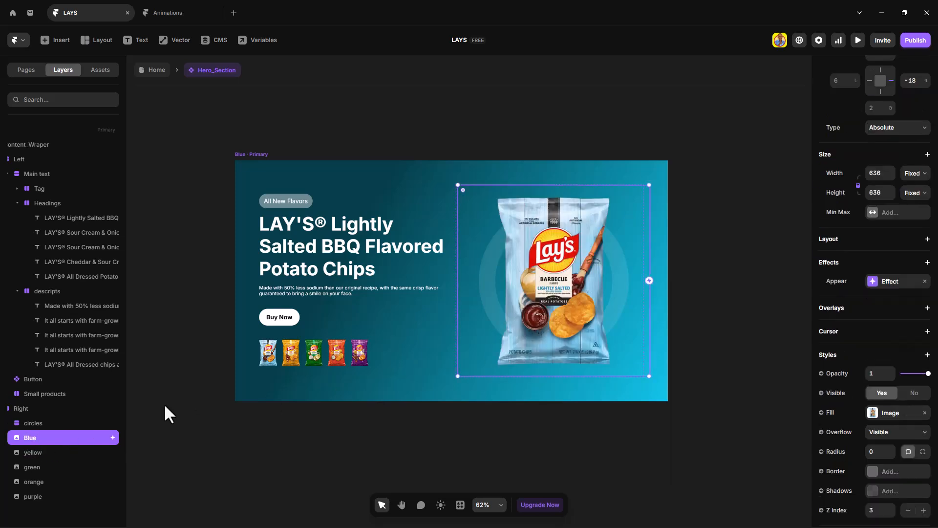
right_click(851, 277)
left_click(864, 290)
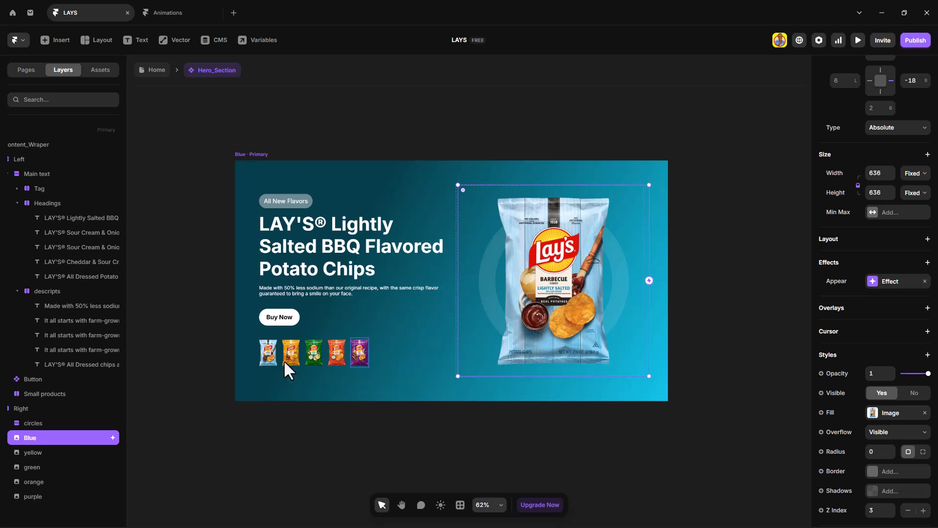
left_click(37, 457)
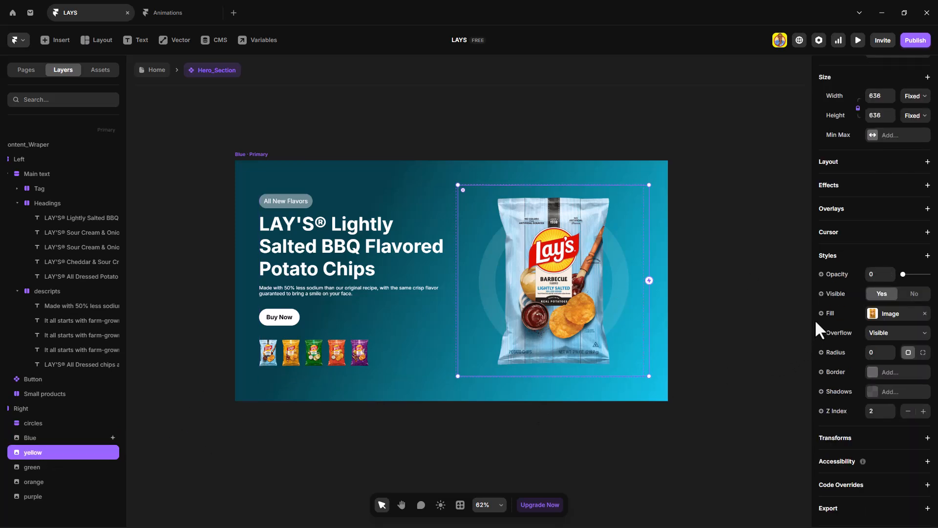
scroll(862, 286, "up", 2)
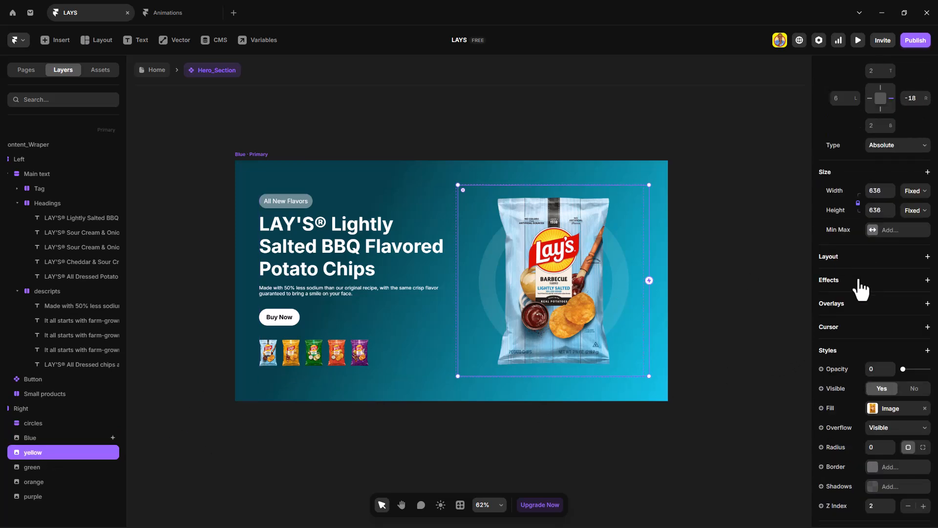
left_click(859, 281)
left_click(800, 308)
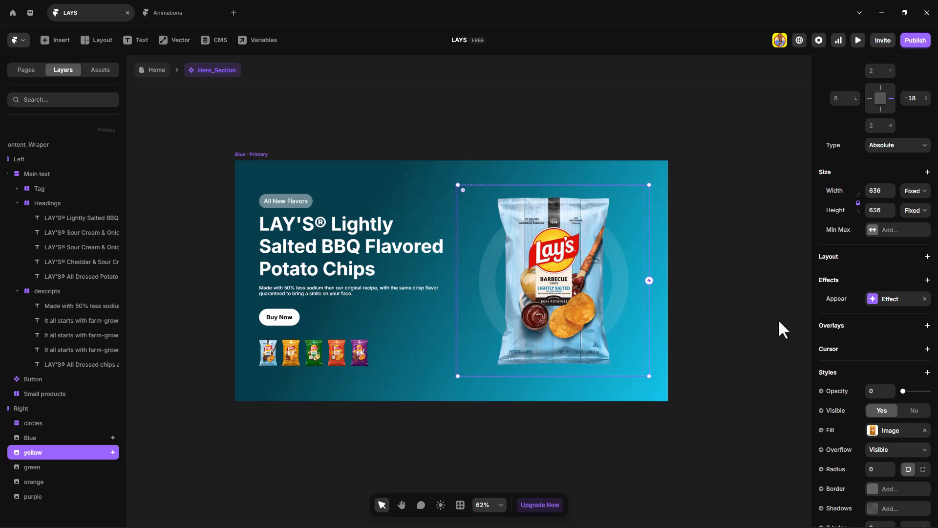
Paste the copied Appear effect onto the green, orange and purple chip bag images
left_click(72, 467)
left_click(858, 395)
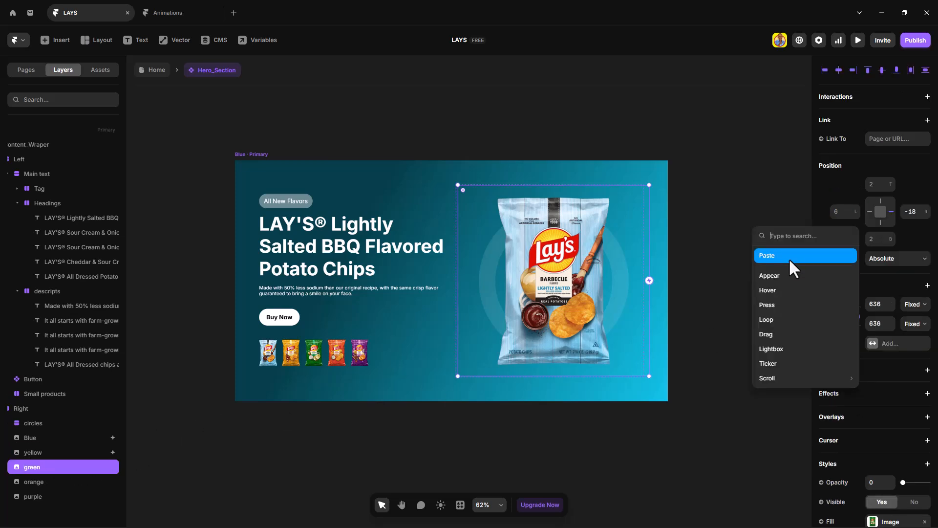
left_click(793, 255)
left_click(54, 486)
left_click(859, 394)
left_click(793, 255)
left_click(93, 496)
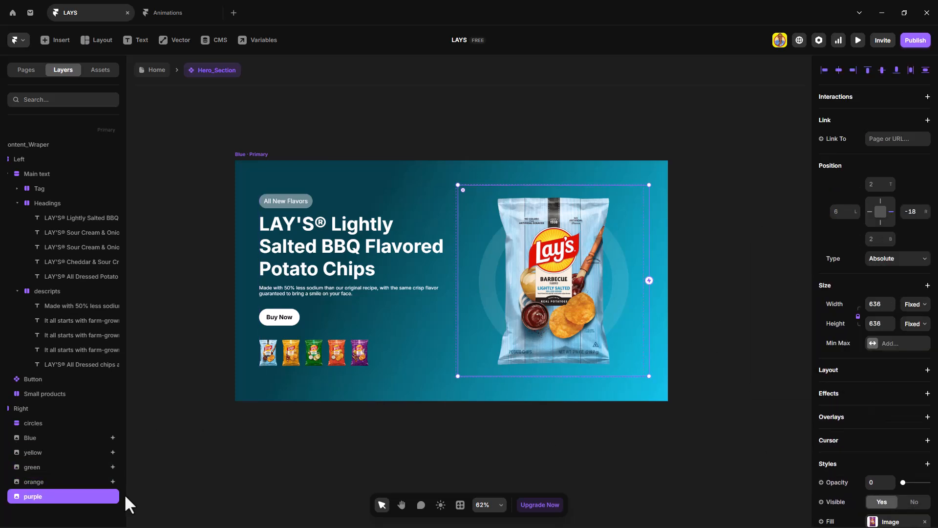
left_click(857, 398)
left_click(778, 281)
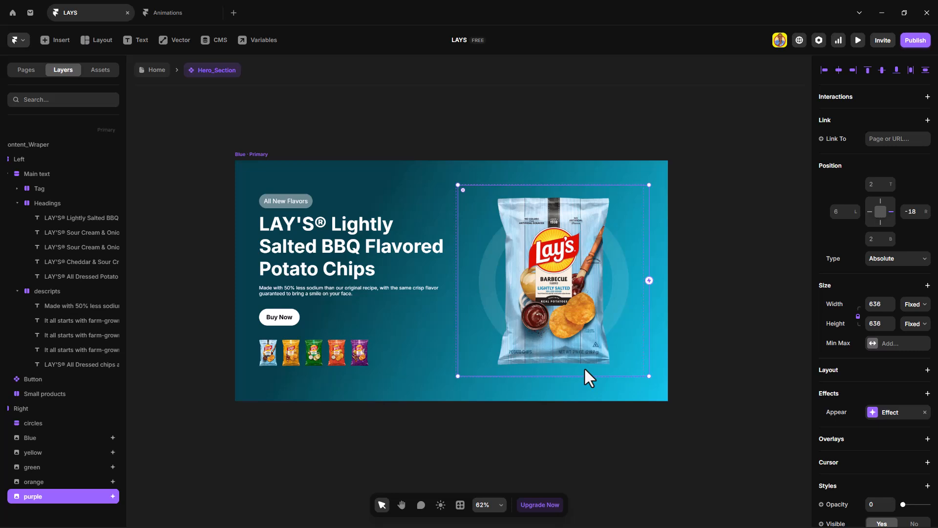
Restore the opacity of the yellow, green, orange and purple images to 1 and set their visibility to No
left_click(42, 451, "shift")
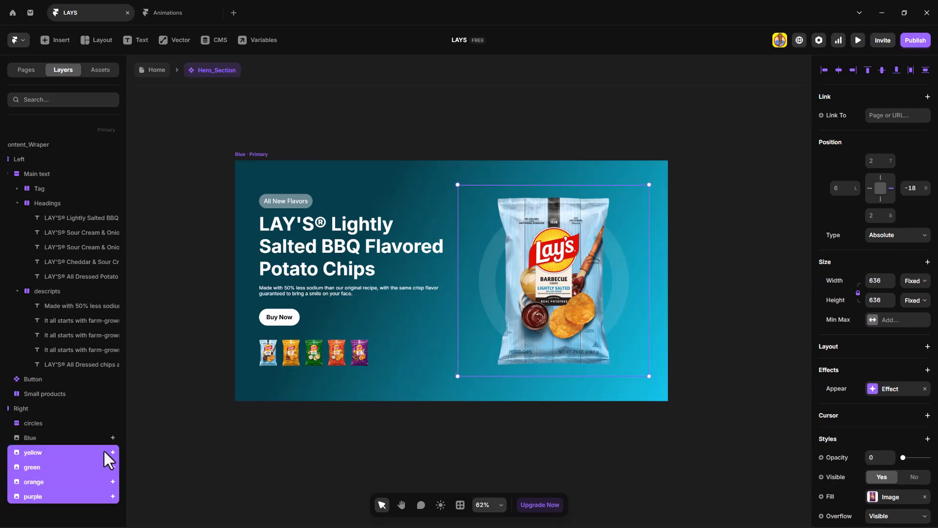
scroll(916, 455, "down", 3)
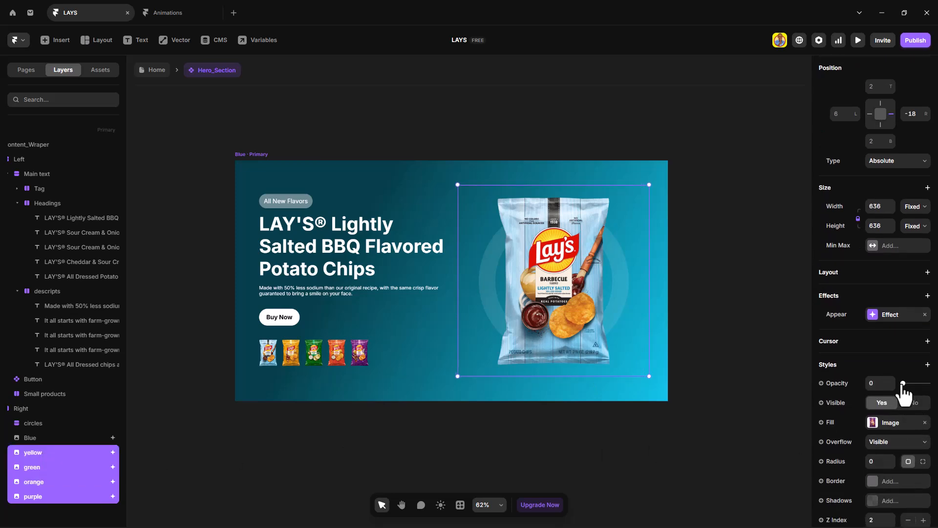
left_click_drag(903, 384, 929, 386)
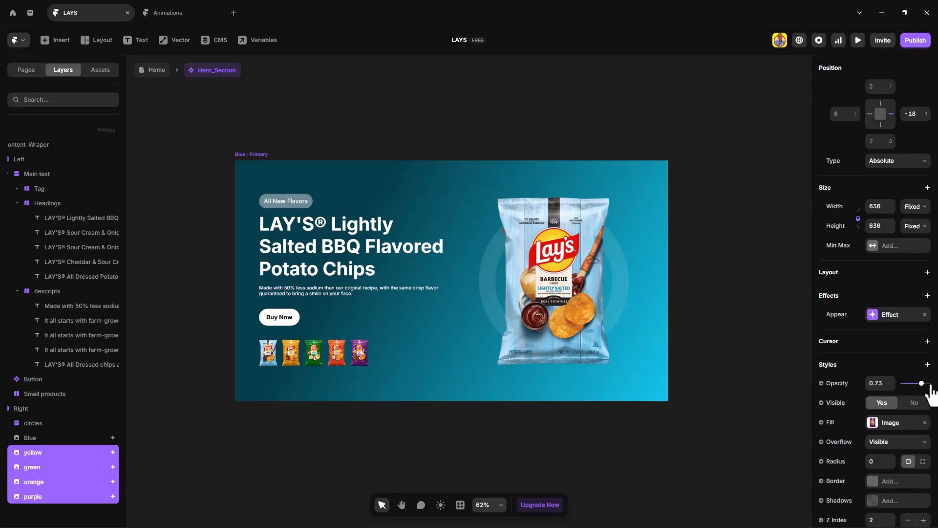
left_click(914, 404)
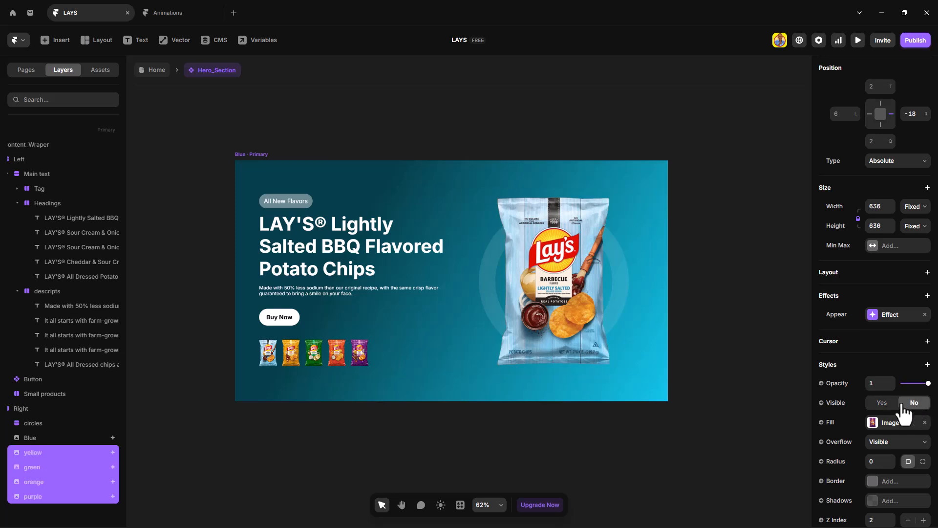
Add a second variant beside the Blue primary variant of the hero component
left_click(259, 154)
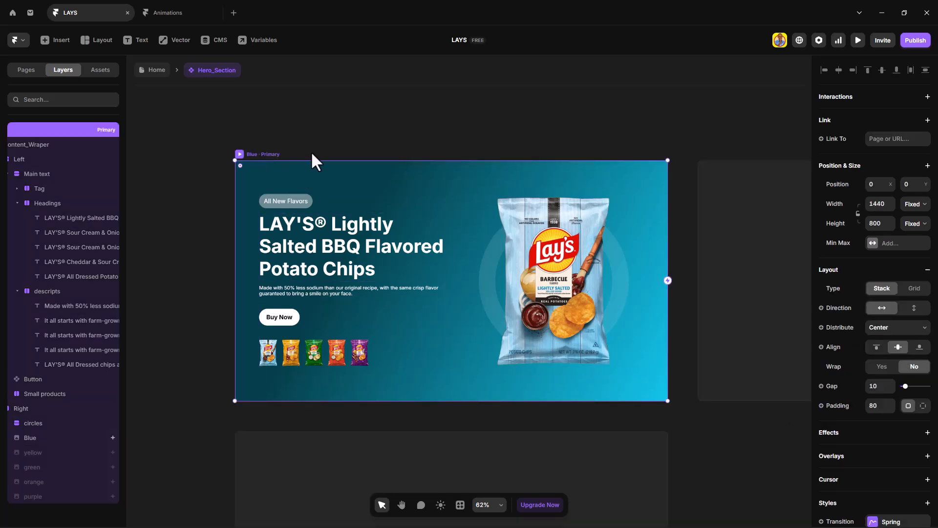
left_click(768, 275)
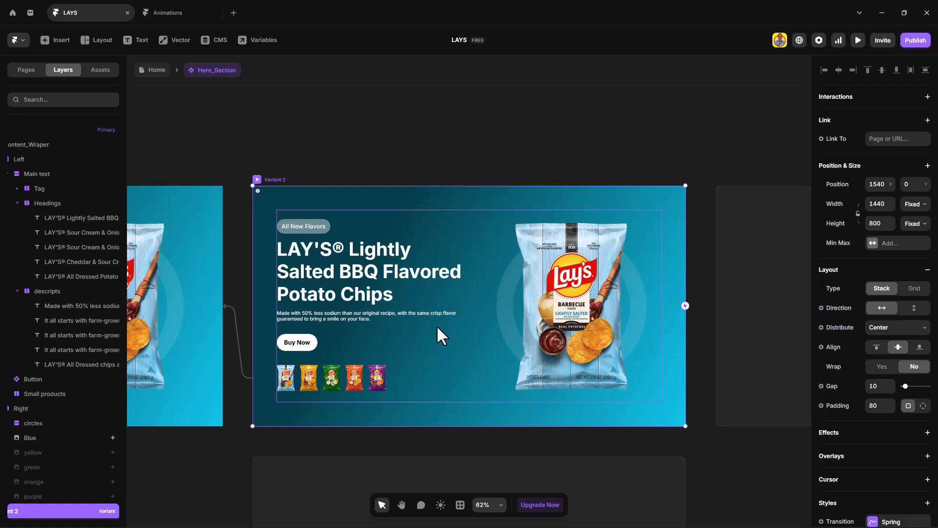
Preview the switch to the yellow flavor using the small yellow chip bag in the landing page preview
left_click(209, 413)
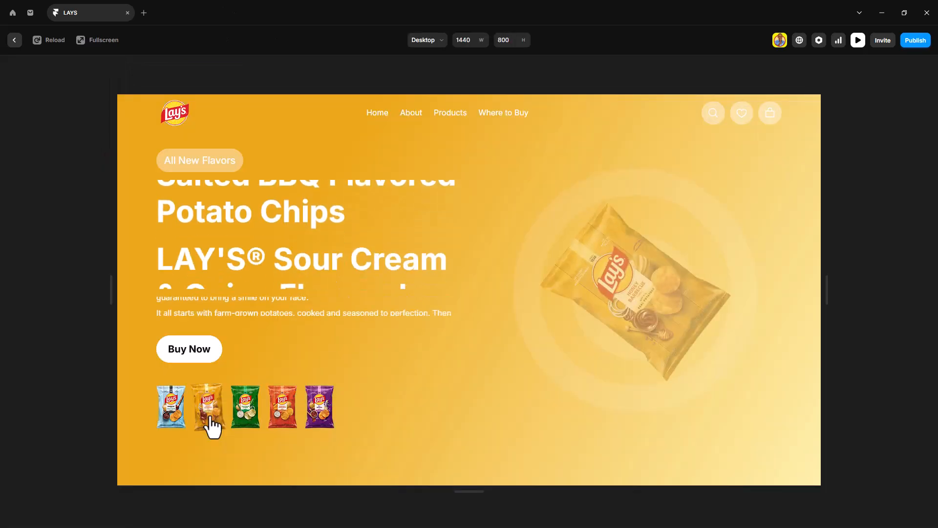
Preview the switches to the green, orange and yellow flavors using the small chip bags in the landing page preview
left_click(251, 416)
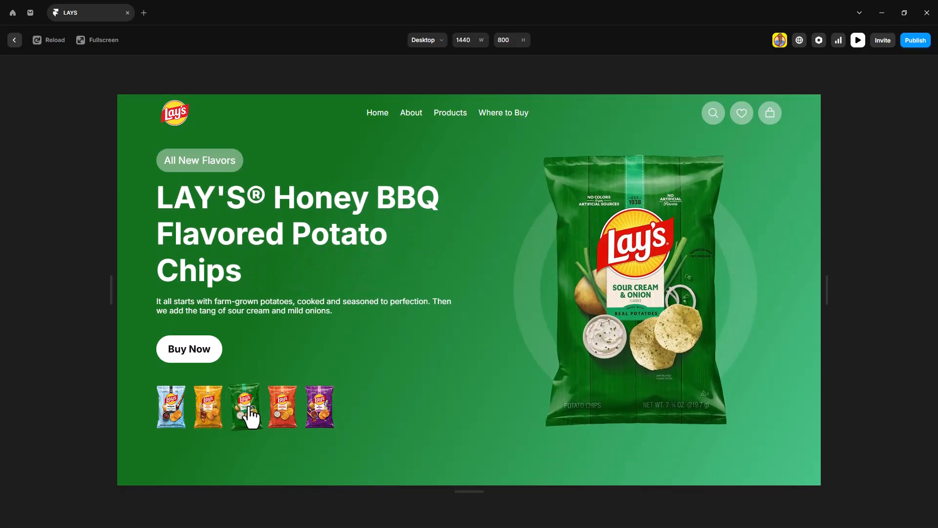
left_click(285, 413)
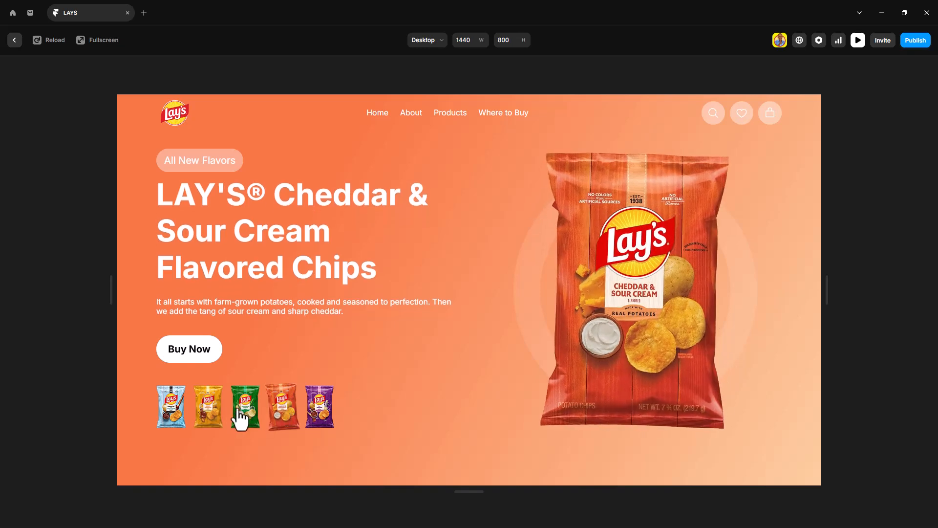
left_click(212, 415)
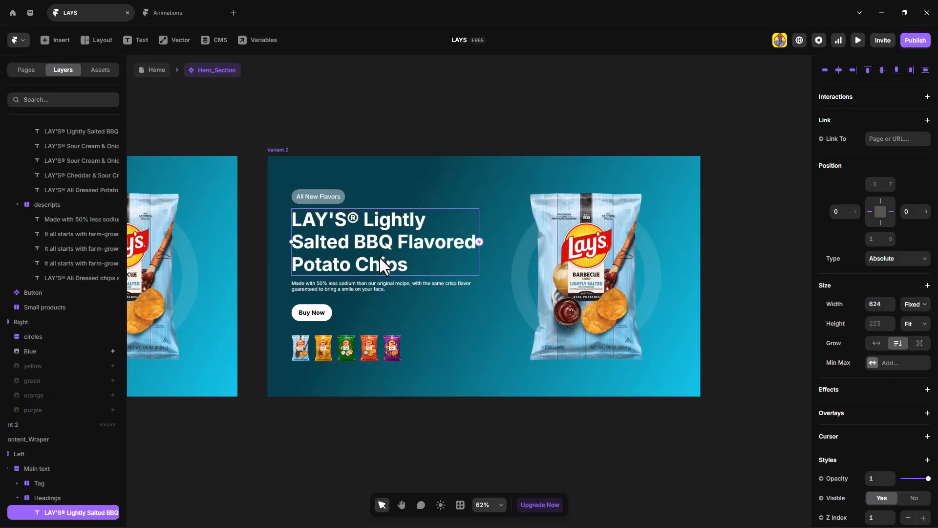
In Variant 2, move the Lightly Salted BBQ heading up to top -231 and bring the Sour Cream & Onion heading into its place
left_click_drag(389, 258, 391, 186)
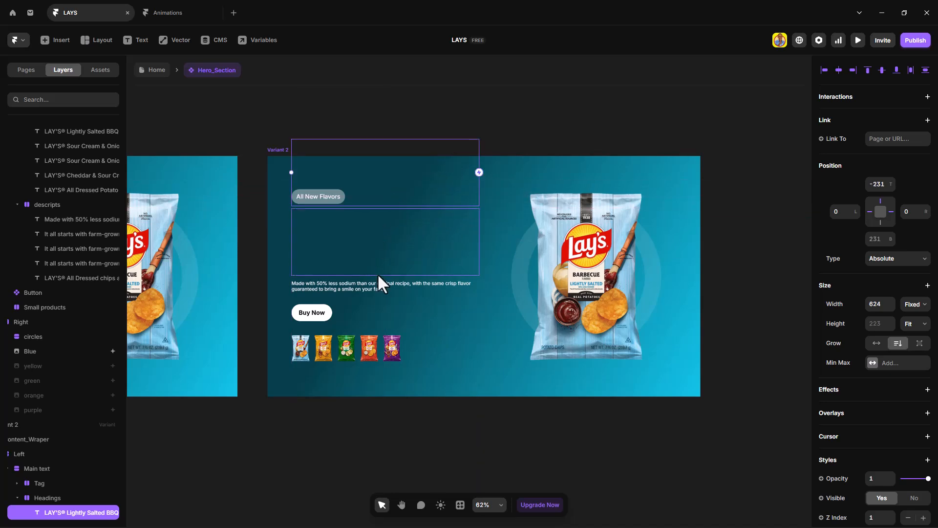
scroll(78, 403, "down", 3)
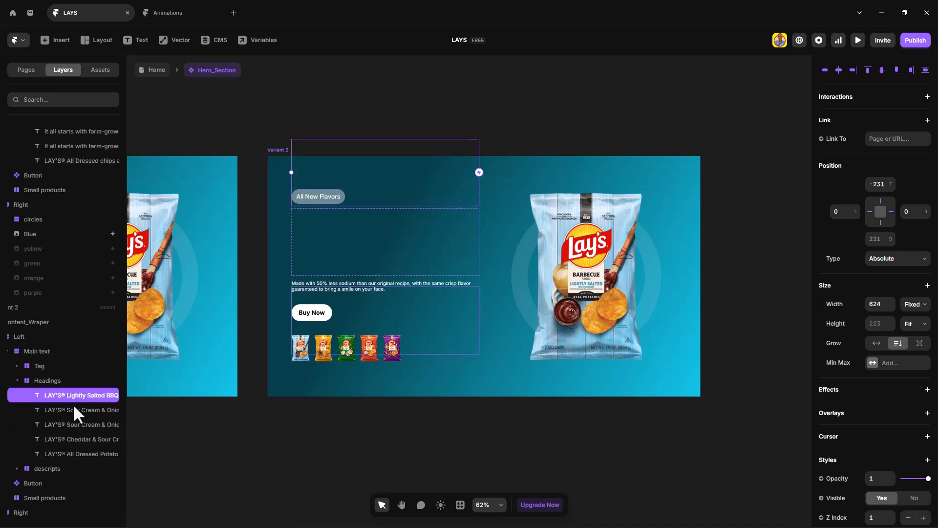
left_click(82, 405)
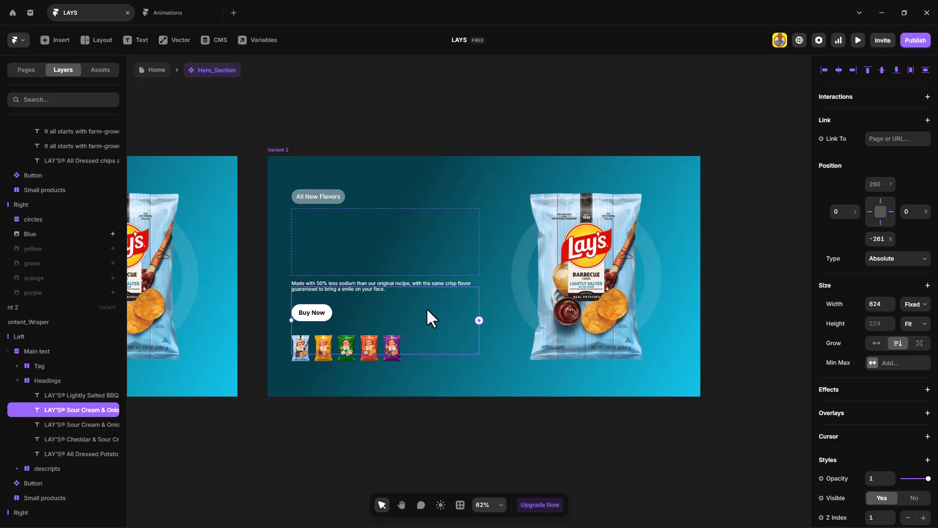
left_click_drag(426, 307, 420, 231)
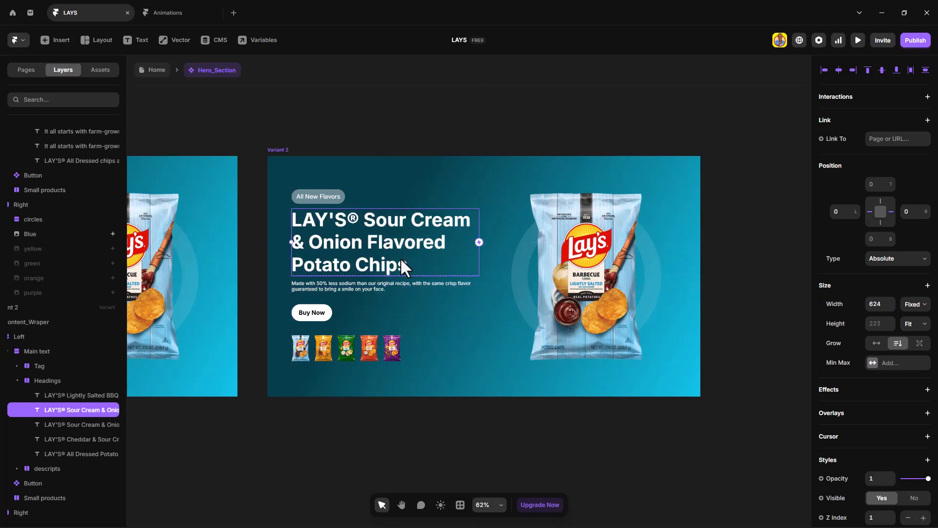
In Variant 2, move the 50% less sodium description up out of its frame and bring the honey and BBQ sauce description into its place
left_click(384, 289)
left_click_drag(379, 286, 377, 268)
scroll(81, 424, "down", 1)
left_click(81, 425)
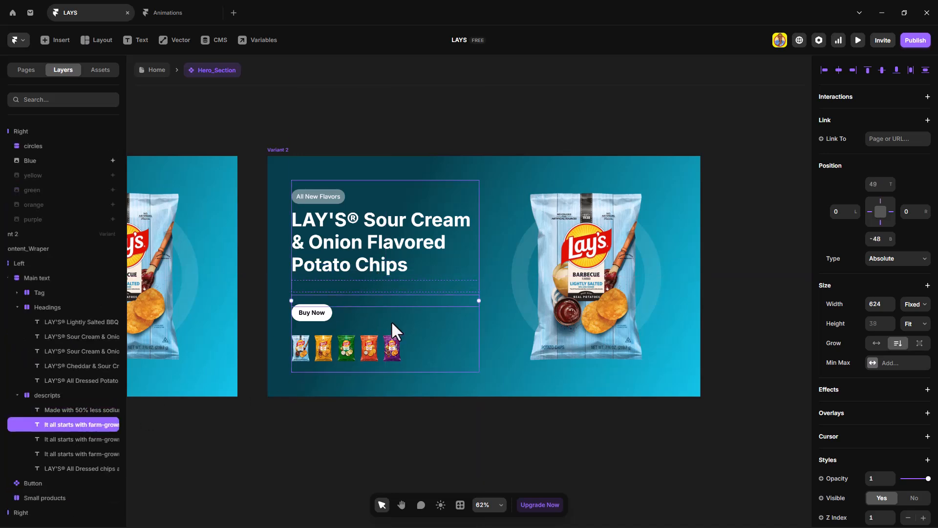
left_click_drag(402, 301, 402, 287)
key("Escape")
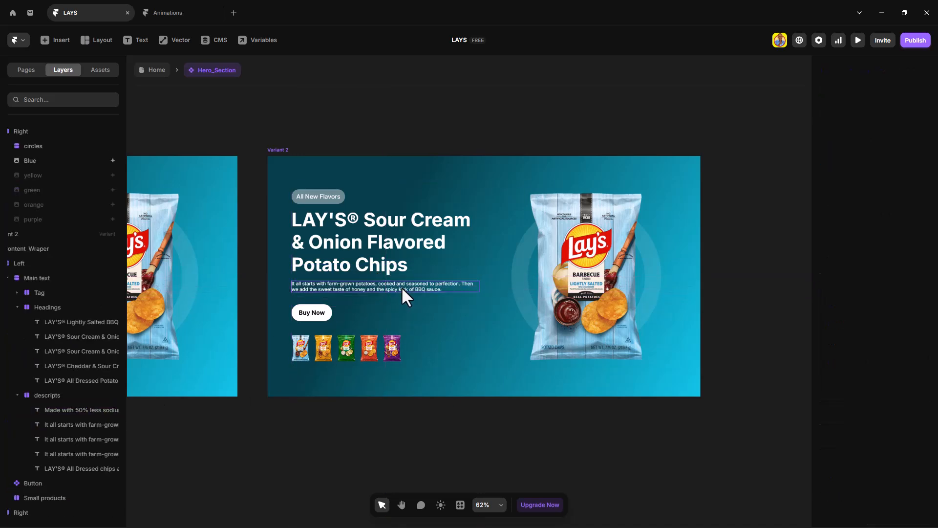
Set the Blue bag image's opacity to 0 in Variant 2 and set the yellow bag image's visibility to Yes
left_click(611, 276)
scroll(928, 377, "down", 3)
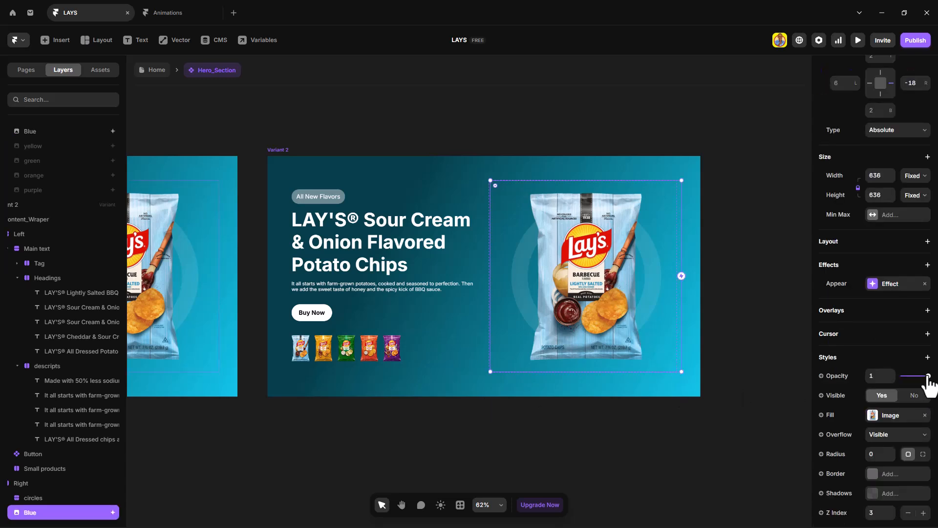
left_click_drag(928, 377, 884, 397)
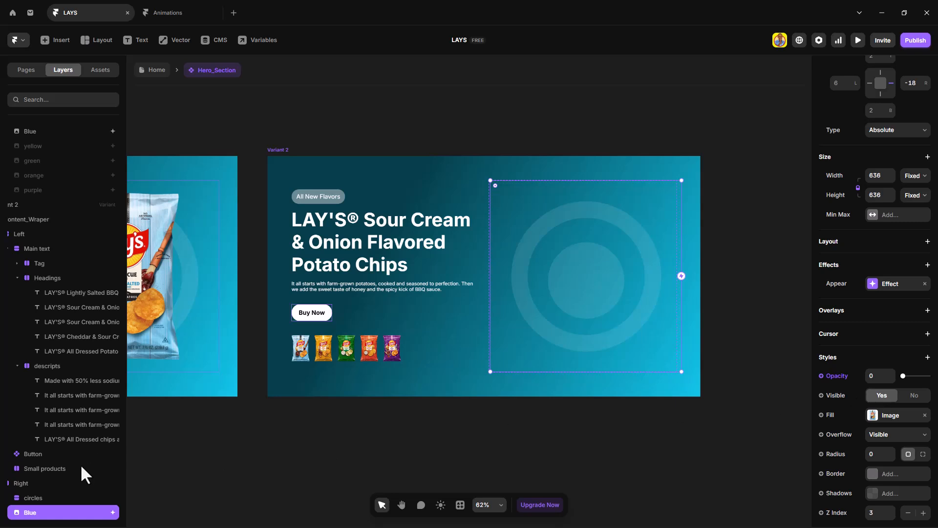
scroll(81, 466, "down", 3)
left_click(51, 469)
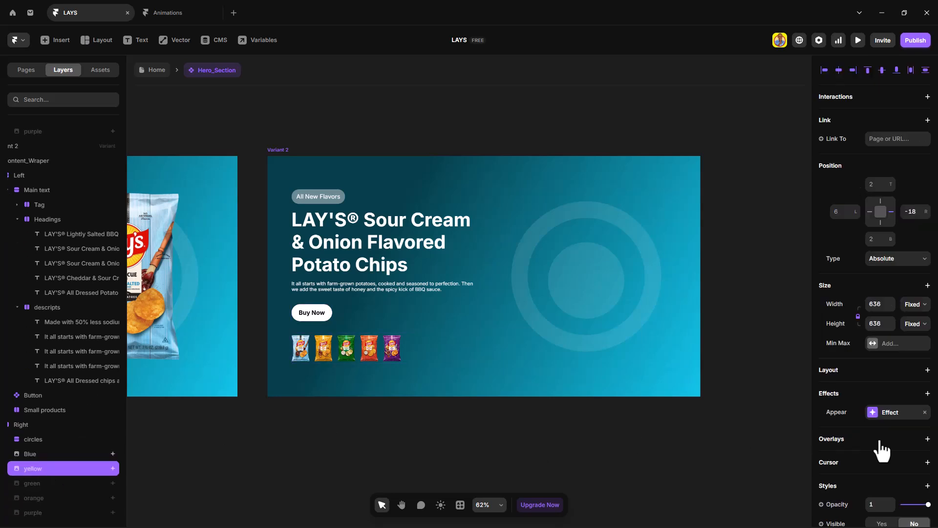
scroll(894, 455, "down", 2)
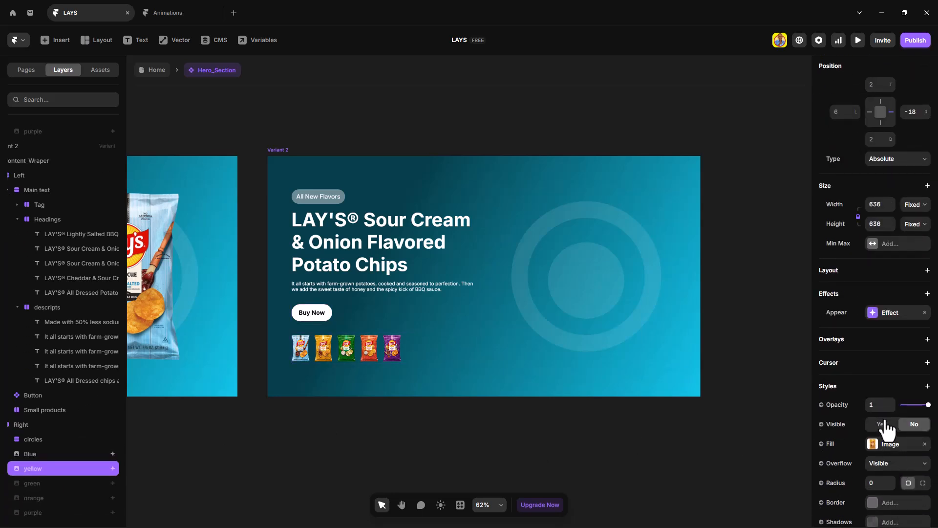
left_click(884, 424)
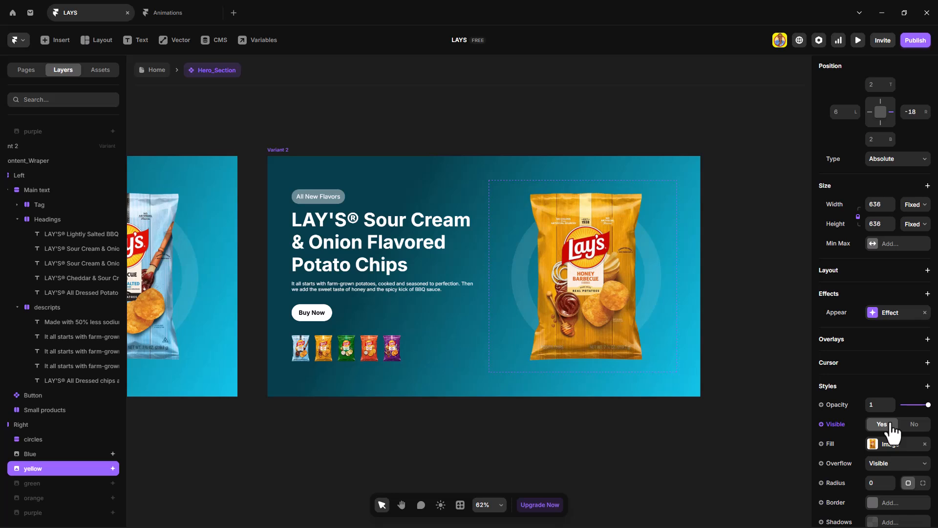
Rename Variant 2 as yellow and set its linear gradient fill to the yellow1 and Yellow2 color styles
left_click(283, 150)
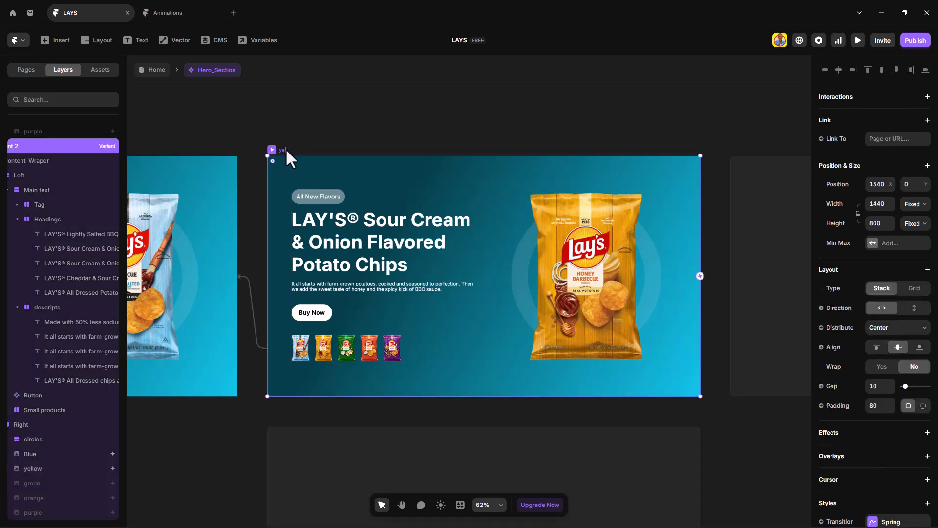
scroll(896, 391, "down", 2)
left_click(896, 361)
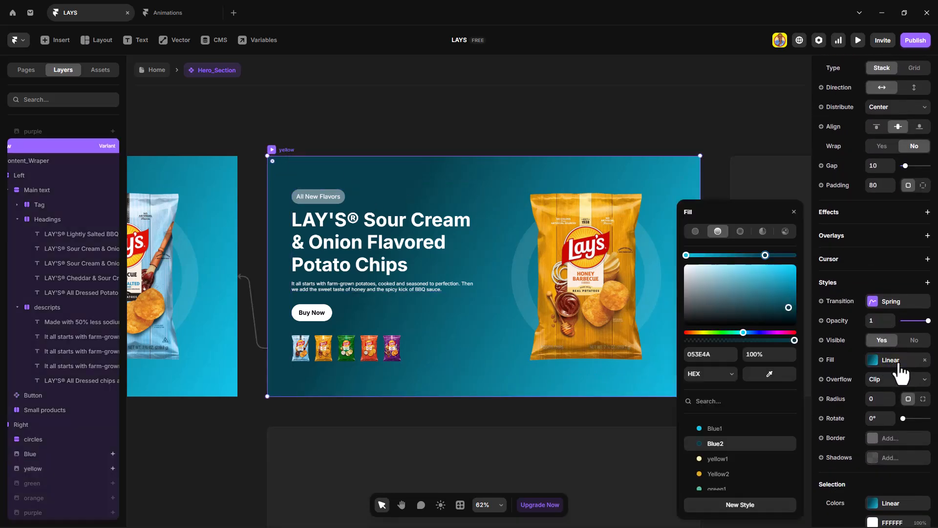
scroll(727, 447, "down", 2)
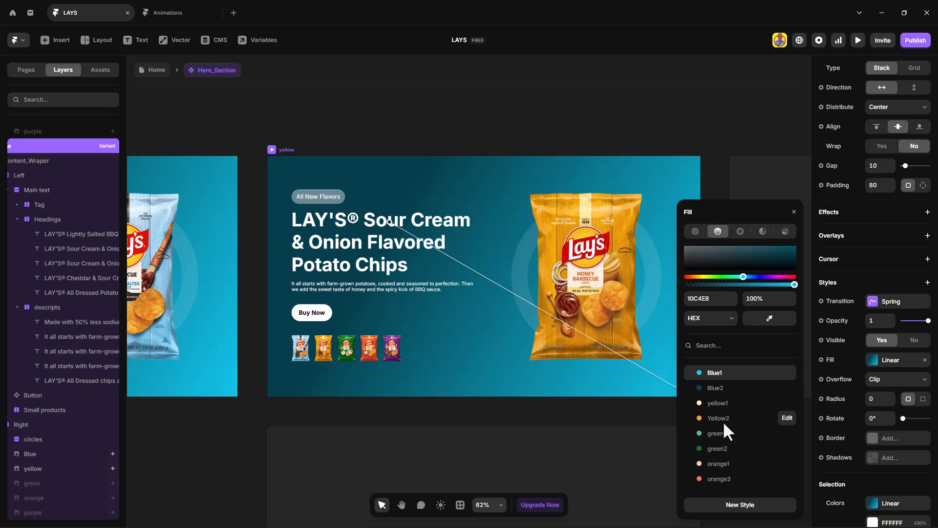
left_click(725, 402)
scroll(756, 344, "up", 2)
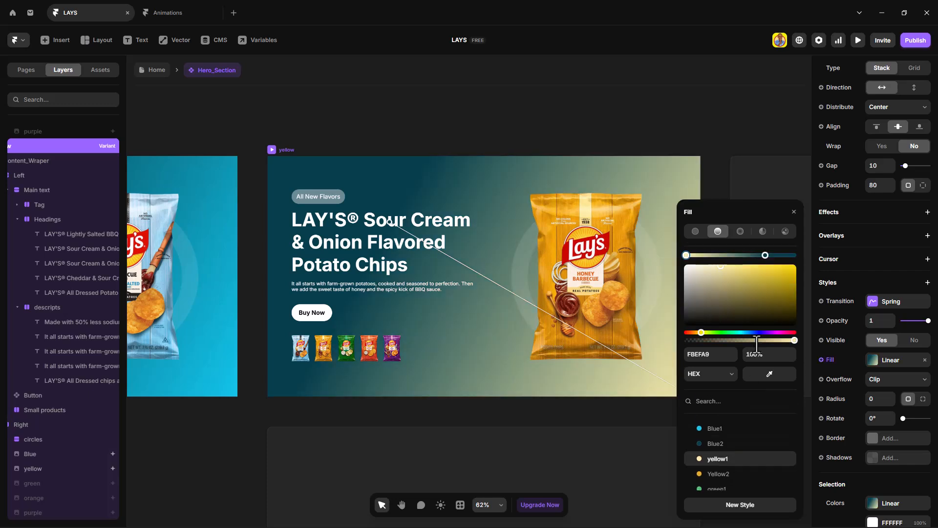
left_click(765, 256)
scroll(725, 436, "down", 2)
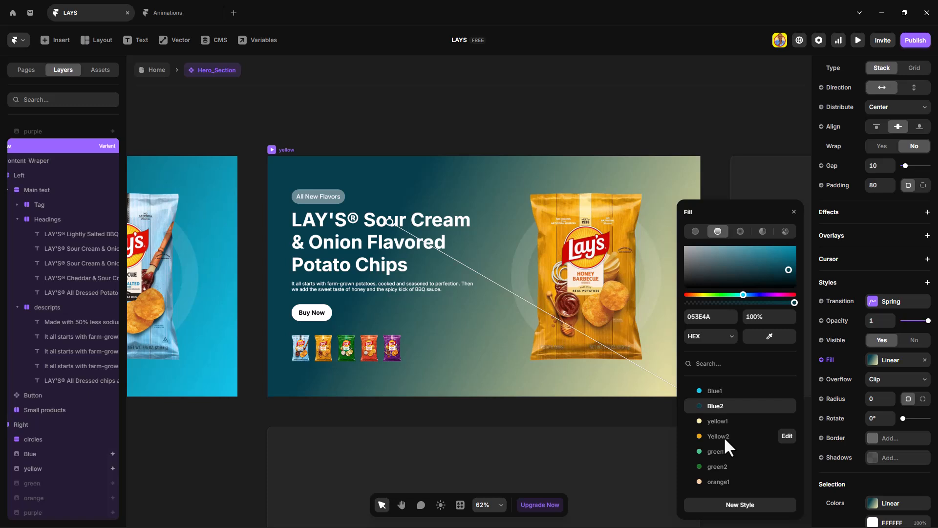
left_click(723, 436)
scroll(770, 358, "up", 2)
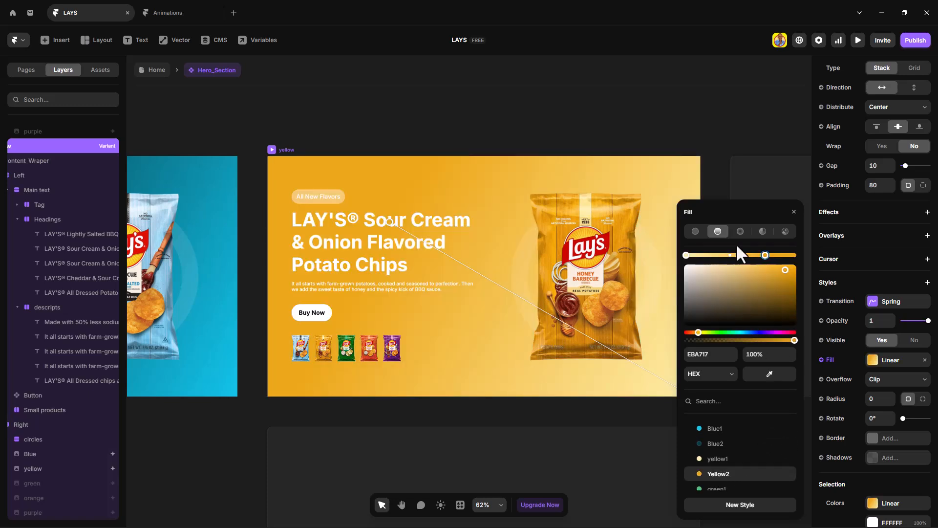
left_click(794, 211)
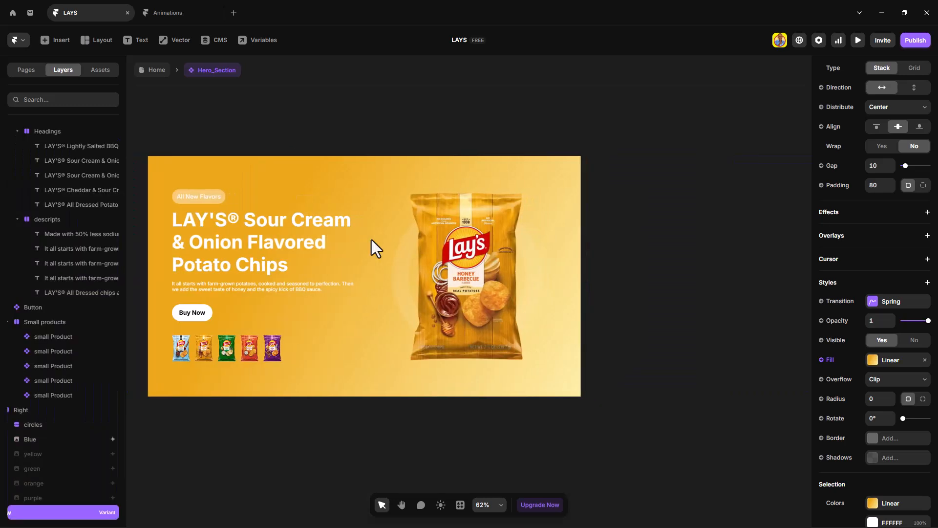
Add a third variant beside the yellow variant and set the opacity of its yellow bag image to 0
scroll(371, 239, "right", 2)
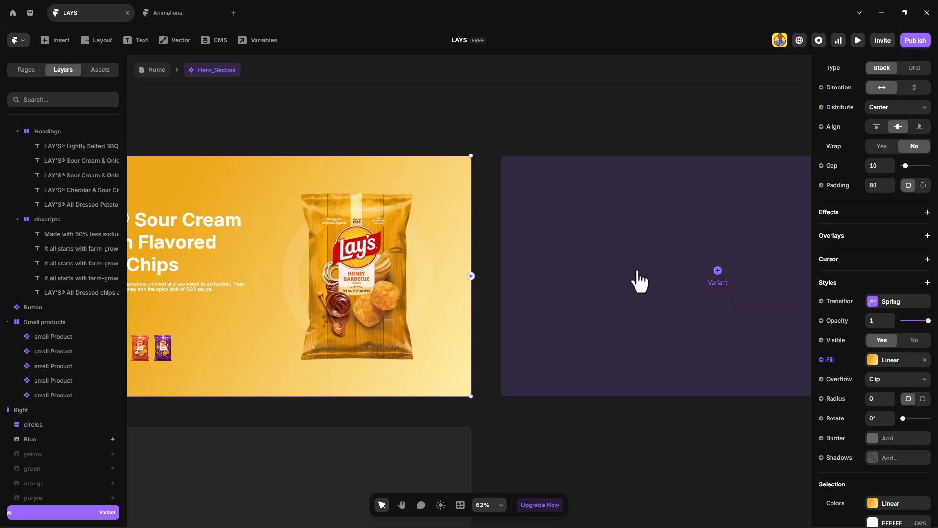
left_click(717, 271)
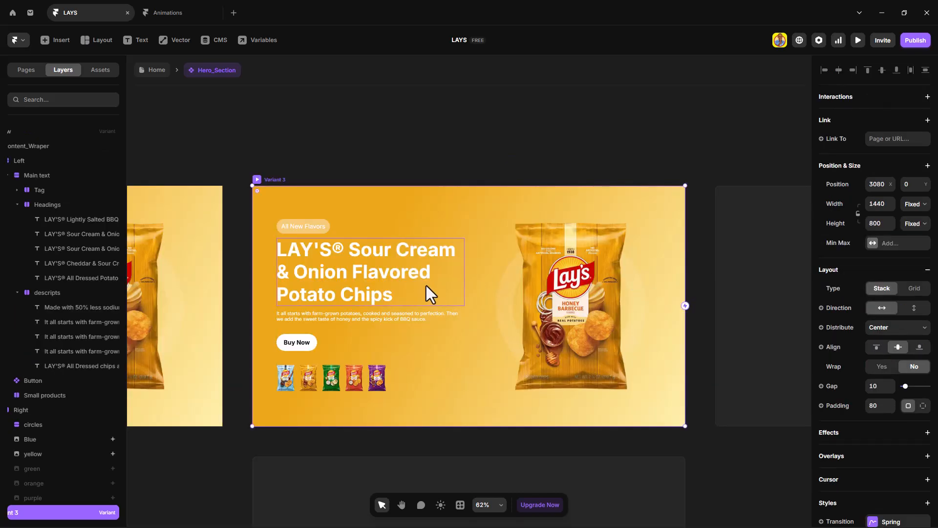
scroll(426, 285, "down", 2)
left_click(579, 249)
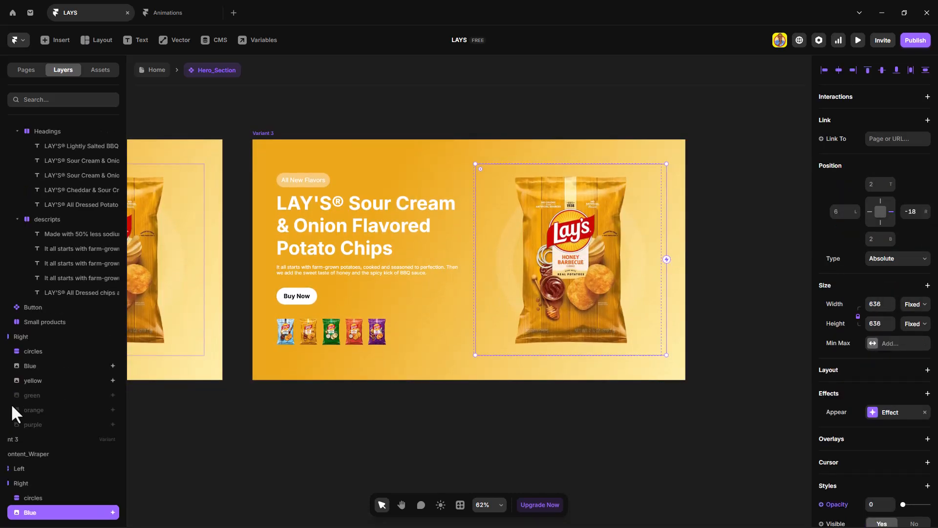
scroll(53, 445, "down", 2)
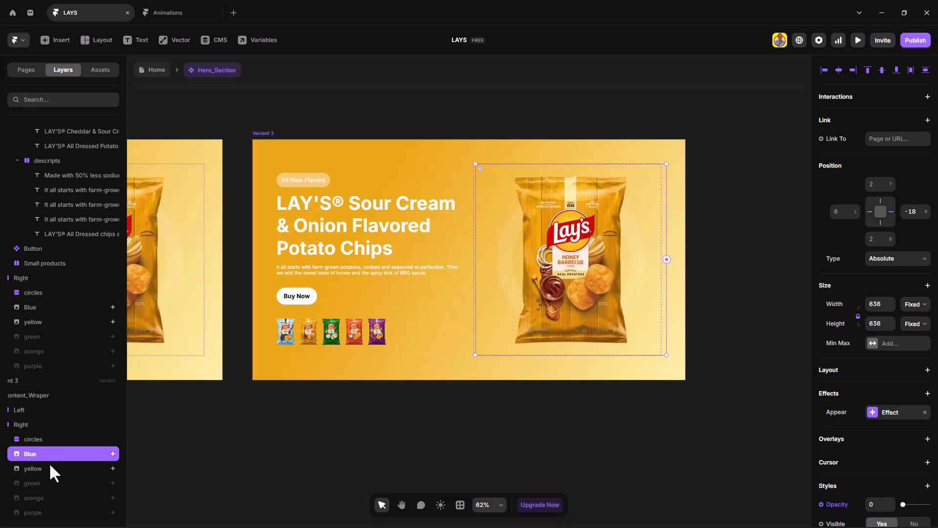
left_click(49, 467)
scroll(884, 415, "down", 2)
scroll(891, 413, "down", 2)
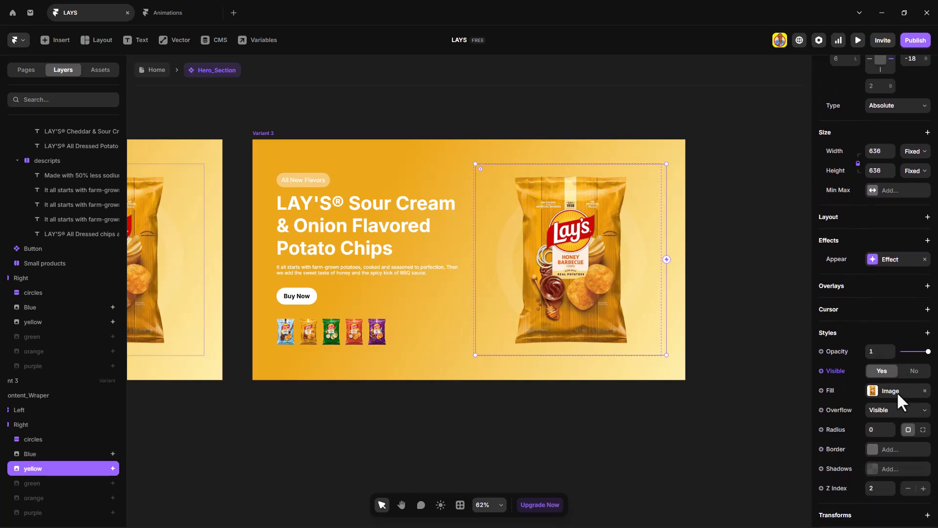
left_click_drag(927, 349, 904, 349)
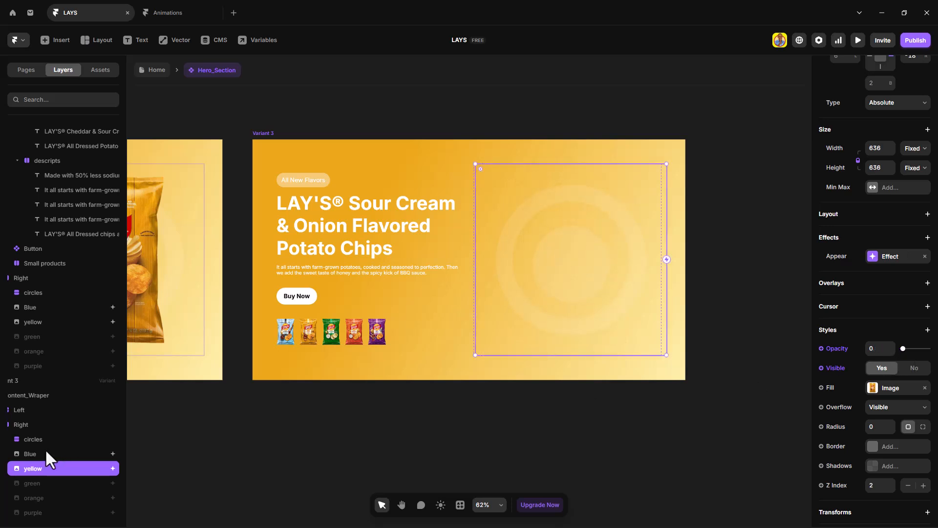
Set the green bag image's visibility to Yes in Variant 3
left_click(42, 482)
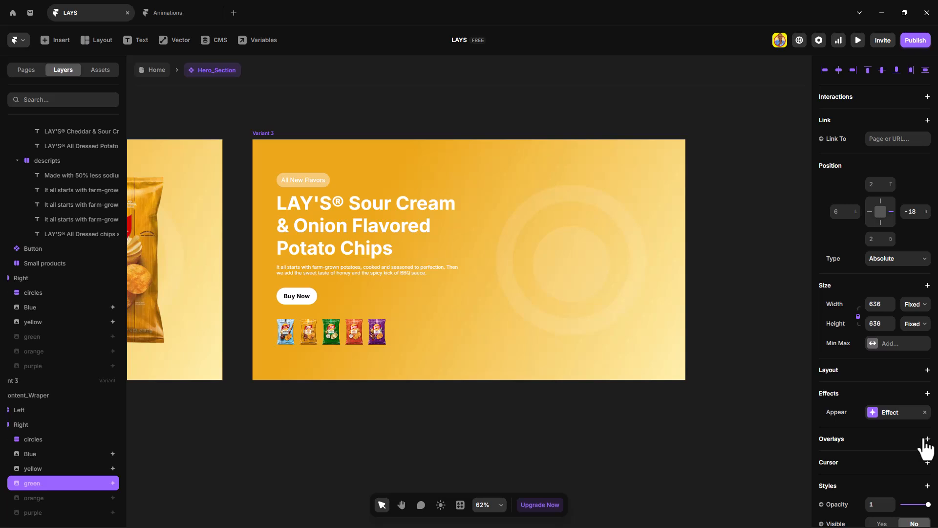
scroll(919, 455, "down", 3)
left_click(888, 410)
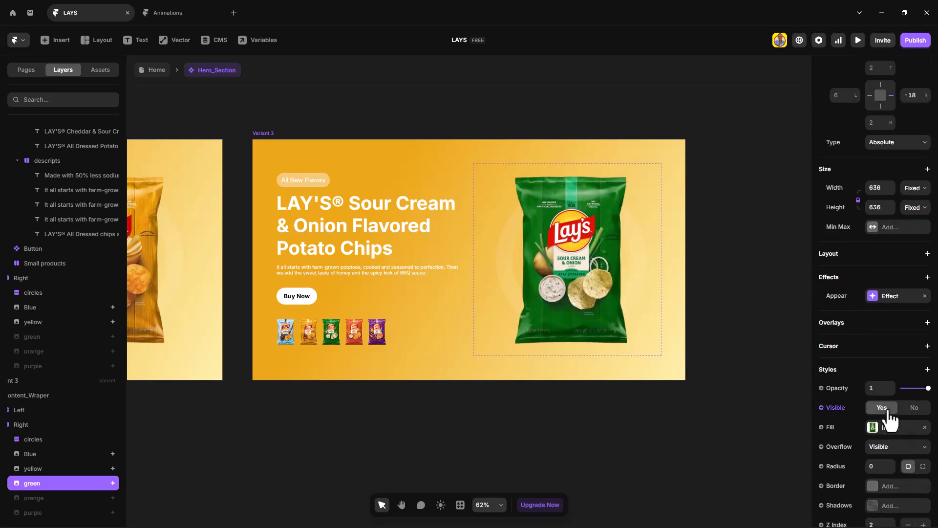
In Variant 3, move the Sour Cream & Onion heading up to top -231 and bring the Honey BBQ heading into its place
left_click(381, 235)
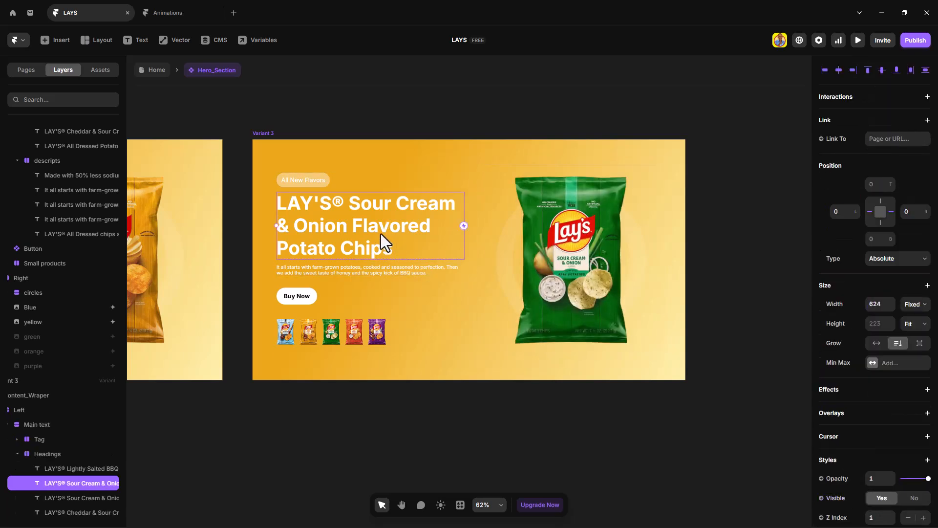
left_click_drag(380, 239, 377, 169)
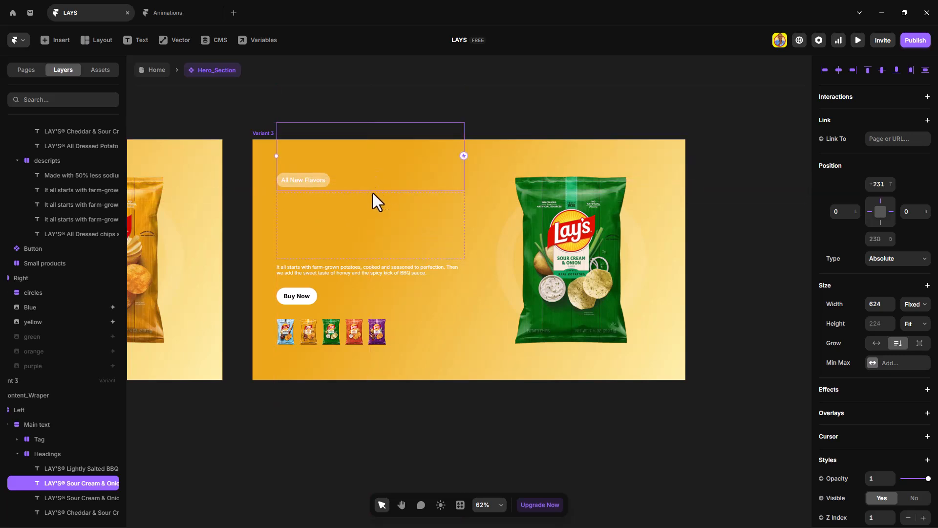
left_click(81, 501)
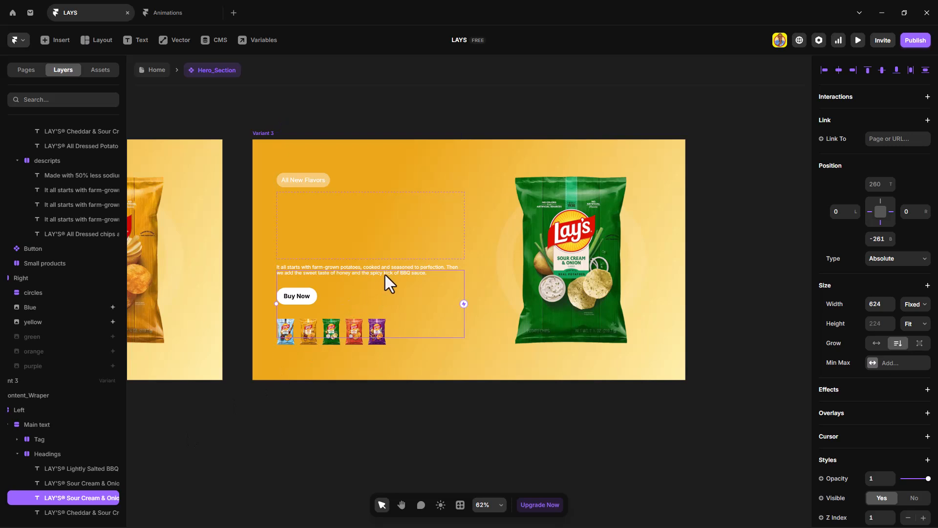
left_click_drag(386, 297, 385, 224)
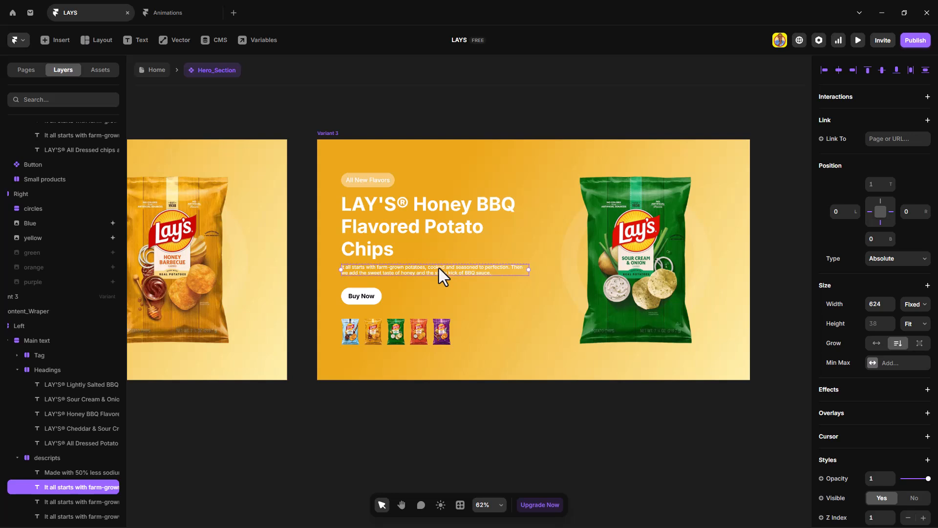
In Variant 3, move the honey BBQ description up to top -52 and bring the sour cream and mild onions description into its place
left_click_drag(438, 268, 439, 254)
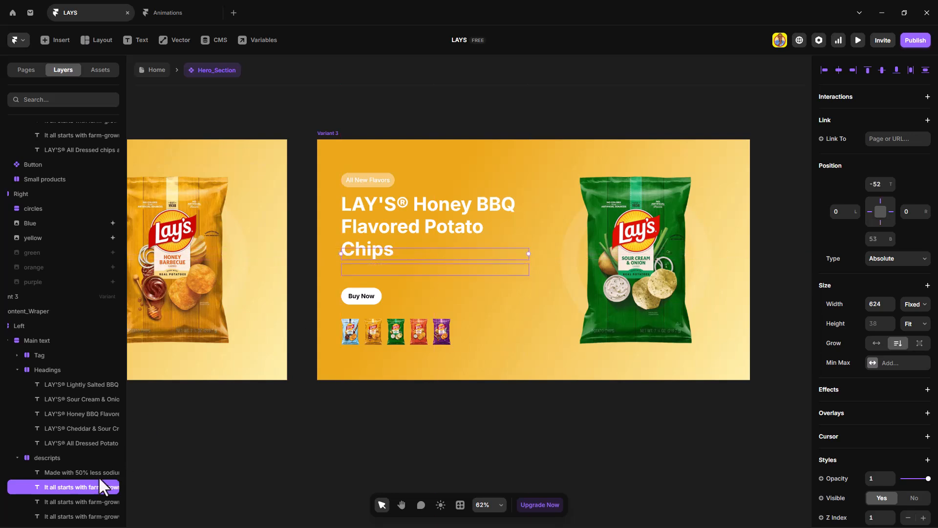
left_click(86, 501)
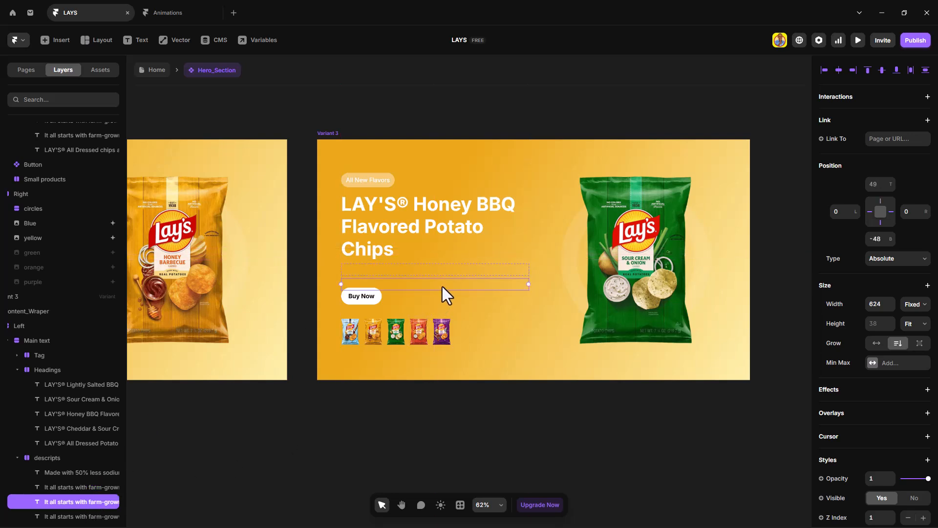
left_click_drag(442, 286, 440, 271)
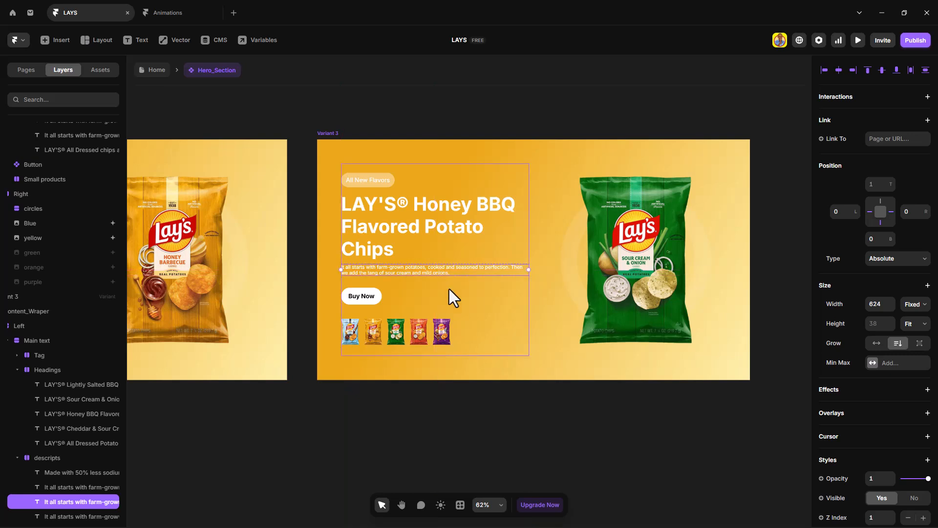
Rename Variant 3 as green and set its linear gradient fill to the green1 and green2 color styles
left_click(329, 133)
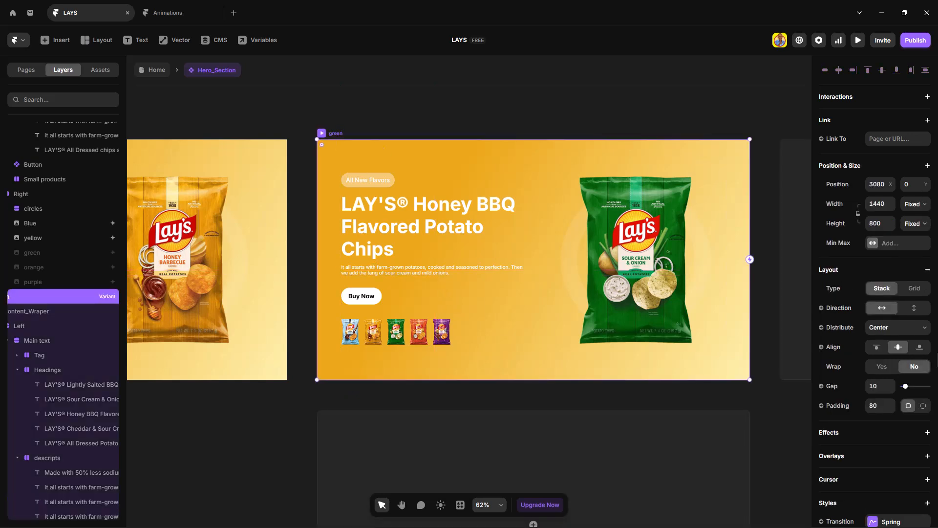
scroll(894, 371, "down", 5)
left_click(901, 323)
scroll(726, 447, "down", 3)
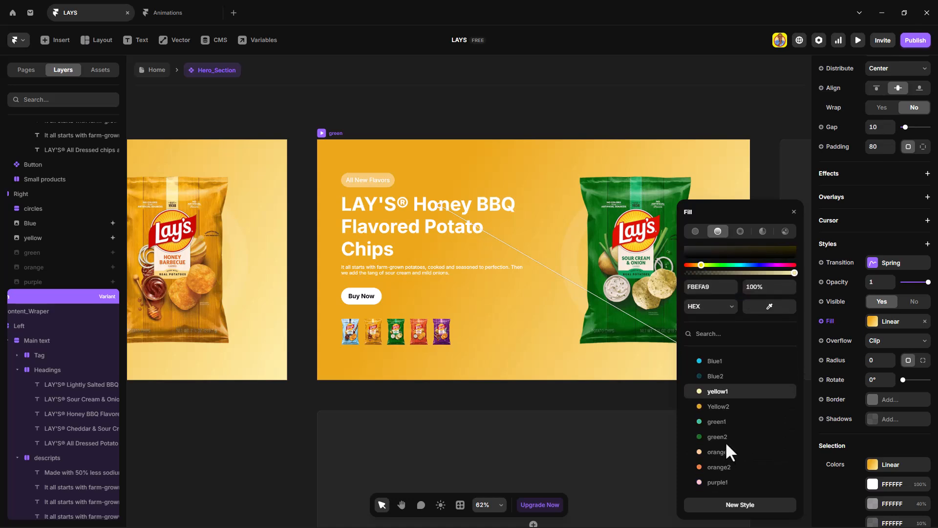
left_click(734, 419)
scroll(762, 342, "up", 3)
left_click(764, 255)
scroll(740, 386, "down", 3)
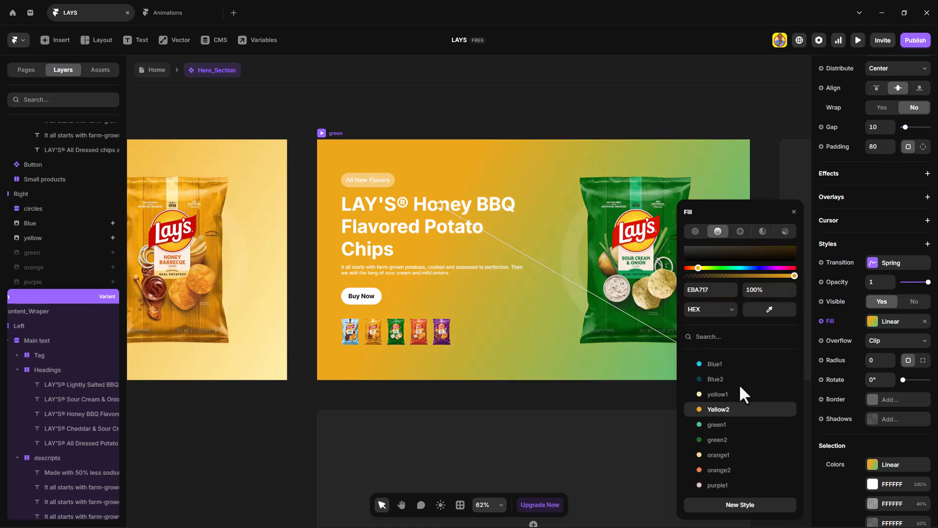
left_click(720, 422)
left_click(794, 211)
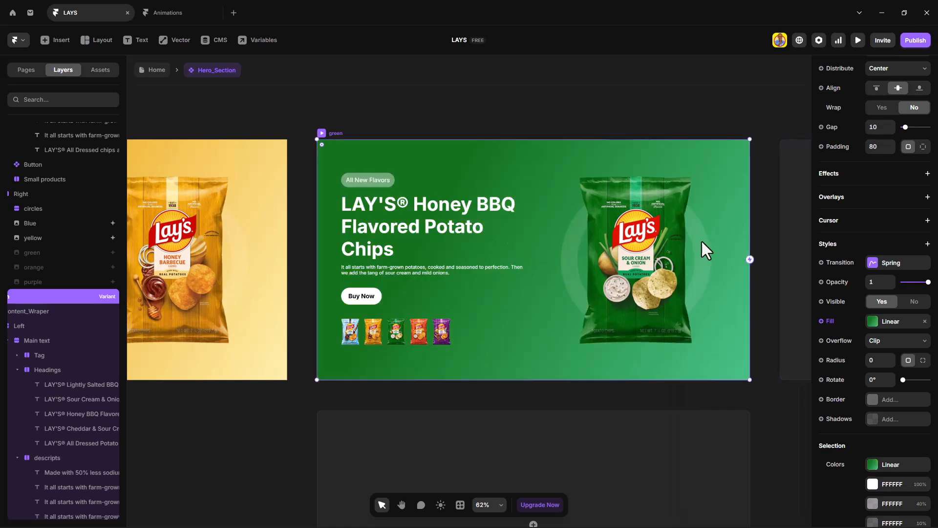
Add a fourth variant beside the green variant and hide its green bag image
scroll(531, 259, "right", 5)
left_click(731, 262)
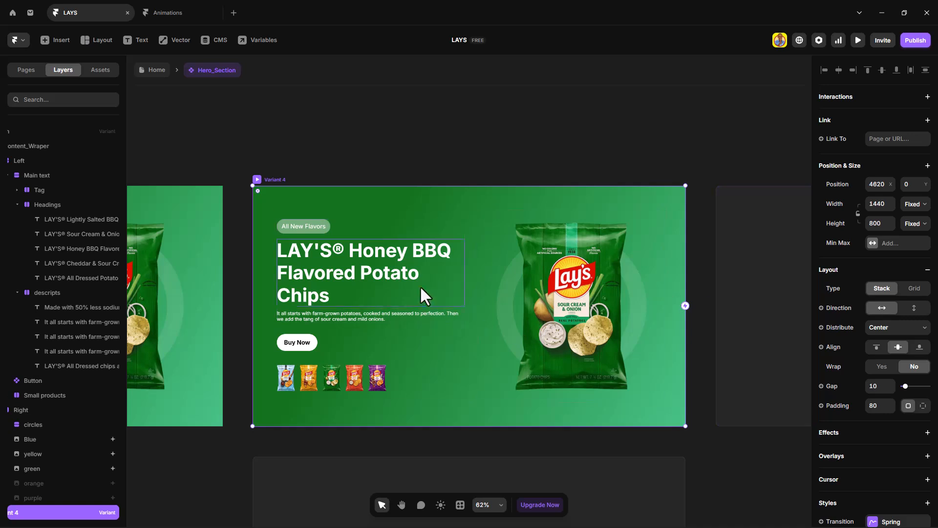
left_click(575, 291, "ctrl")
scroll(225, 404, "down", 2)
scroll(44, 412, "down", 2)
left_click(49, 482)
scroll(916, 430, "down", 4)
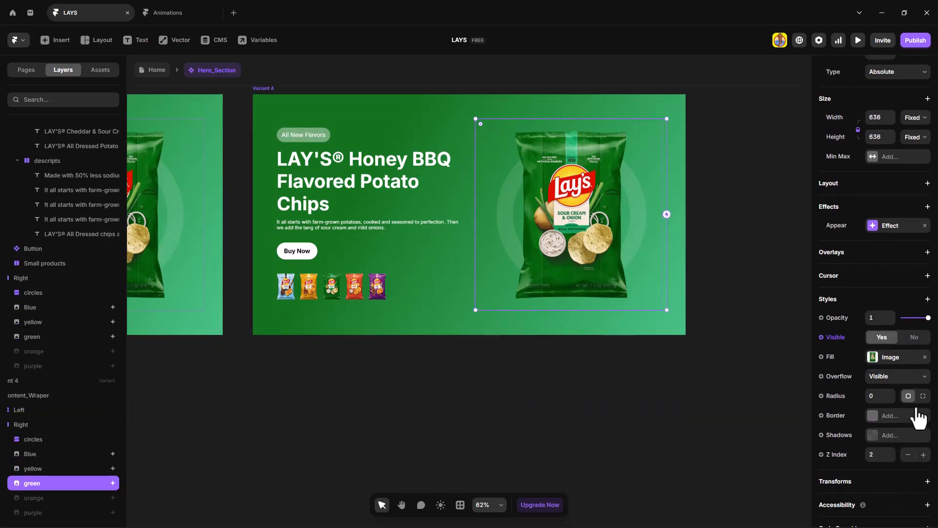
left_click(911, 335)
Set the orange bag image's visibility to Yes in Variant 4
left_click(49, 500)
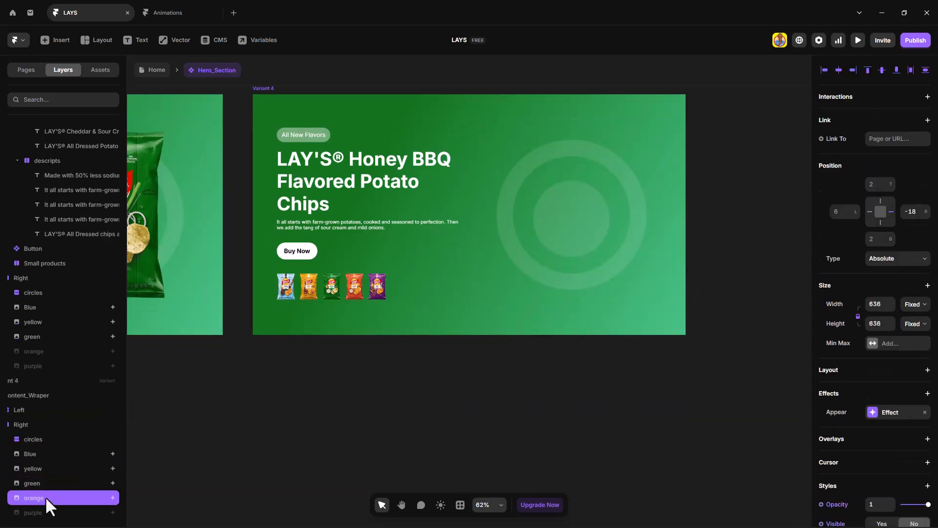
scroll(816, 404, "down", 4)
left_click(882, 375)
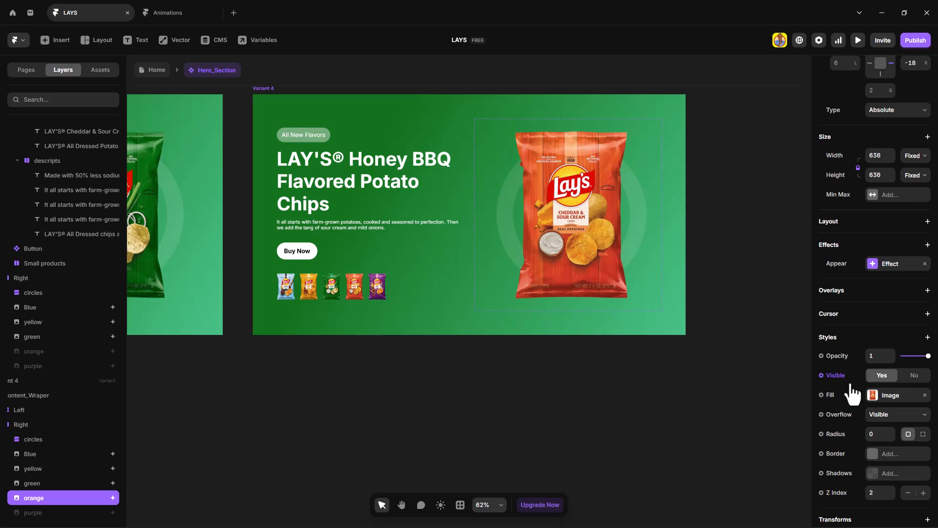
In Variant 4, move the Honey BBQ heading up to top -239 and bring the Cheddar & Sour Cream heading into its place
left_click(367, 172, "ctrl")
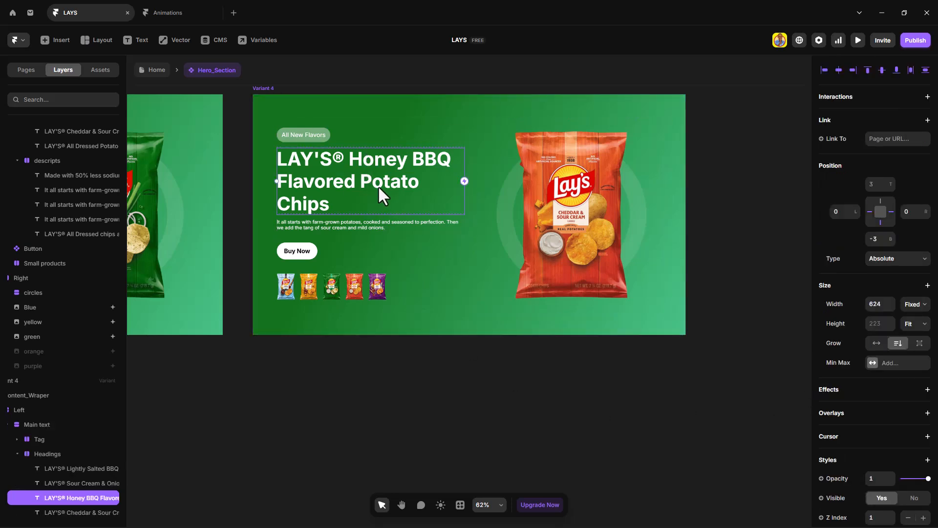
left_click_drag(377, 185, 383, 112)
scroll(75, 411, "down", 2)
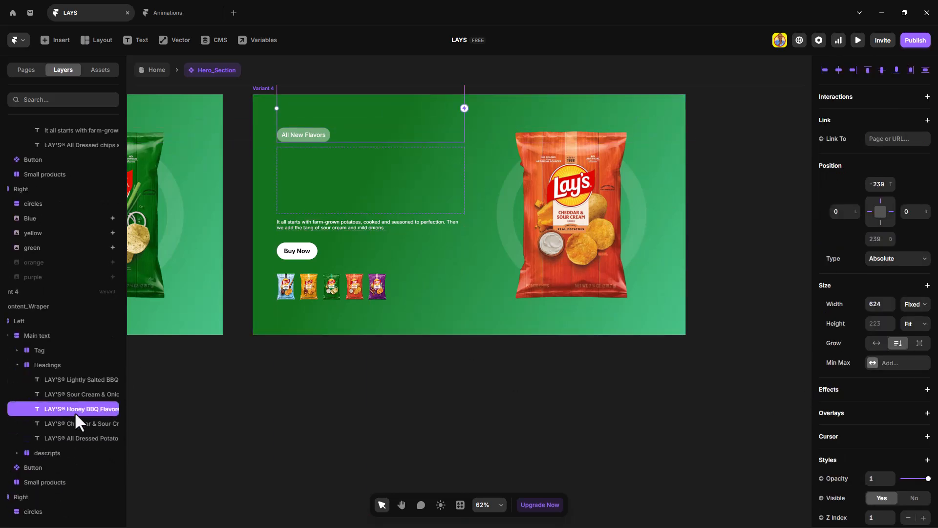
left_click(76, 423)
left_click_drag(411, 239, 396, 166)
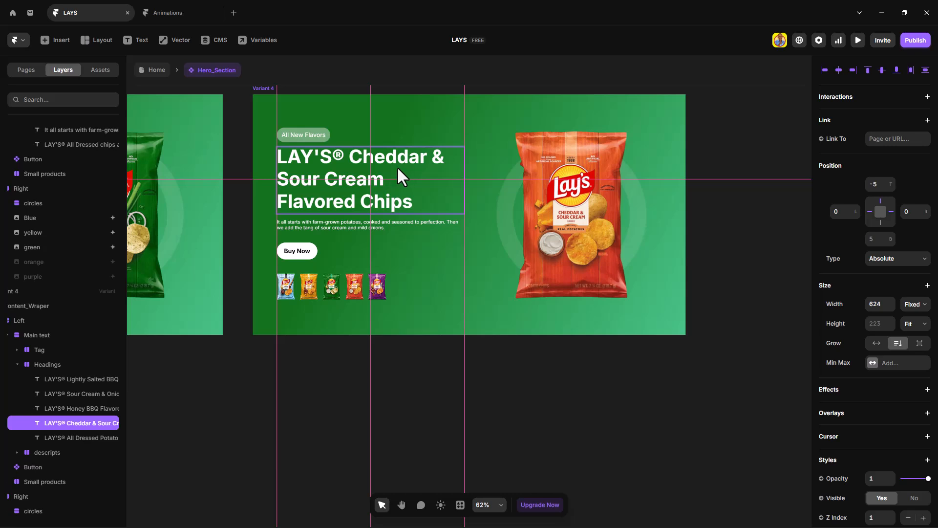
In Variant 4, move the mild onions description up to top -52 and bring the sour cream and sharp cheddar description into its place
left_click_drag(370, 224, 369, 208)
scroll(89, 465, "down", 2)
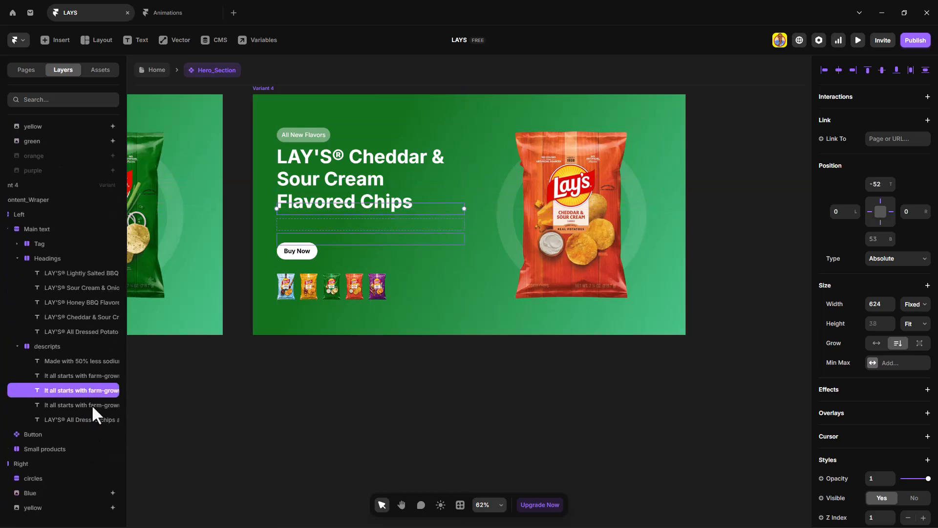
left_click(93, 406)
left_click_drag(382, 240, 382, 225)
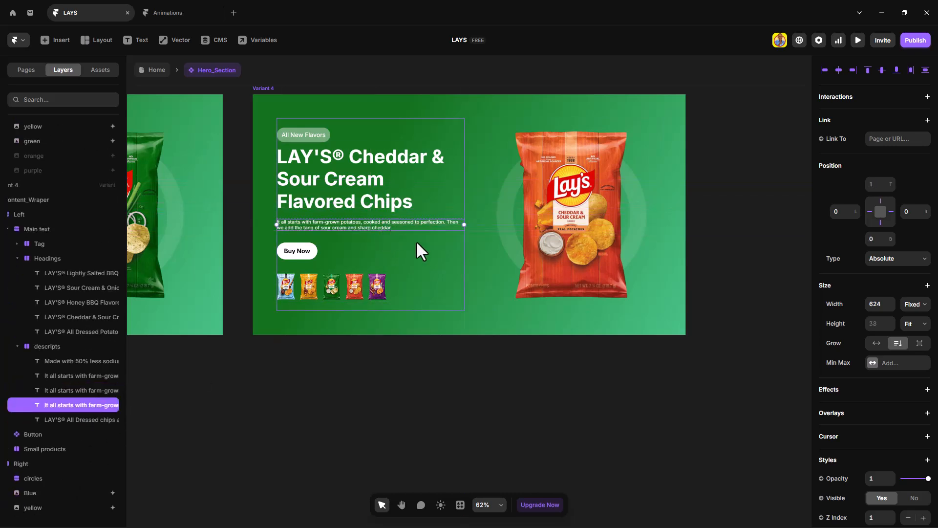
Rename Variant 4 as orange and set its linear gradient fill to the orange1 and orange2 color styles
left_click(265, 89)
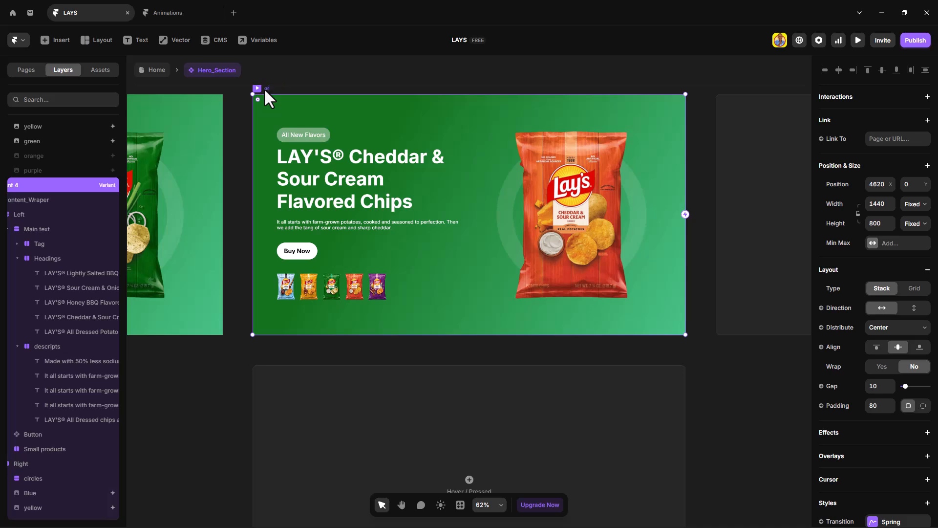
type("orange")
key("Return")
scroll(892, 349, "down", 5)
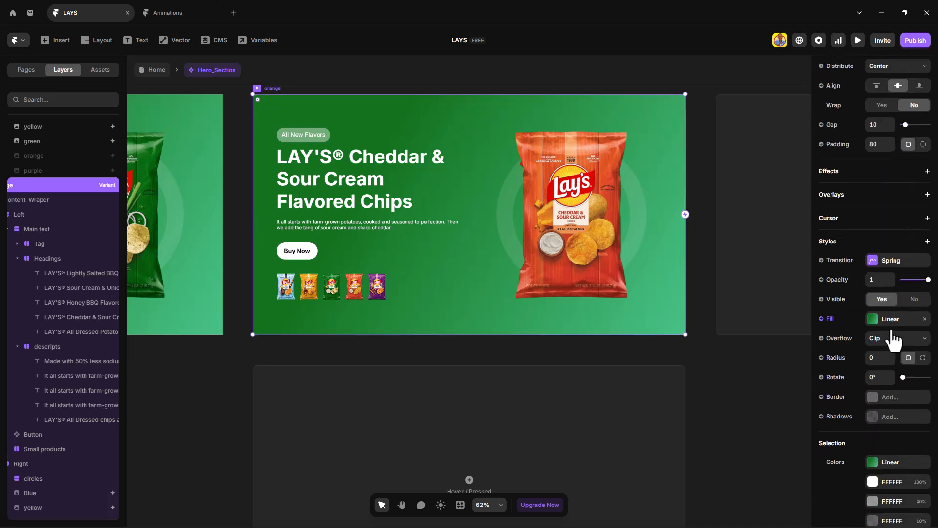
left_click(832, 323)
scroll(722, 442, "down", 1)
left_click(727, 438)
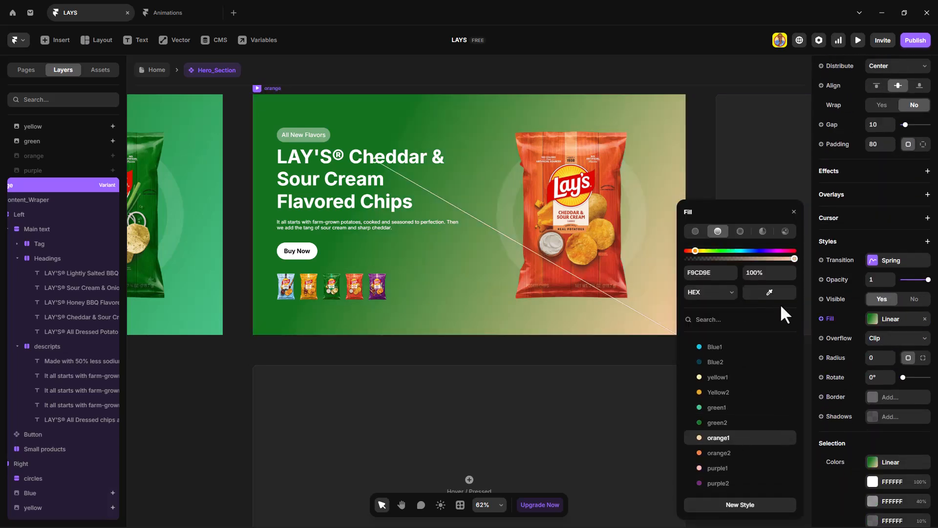
left_click(765, 255)
scroll(717, 441, "down", 2)
left_click(722, 452)
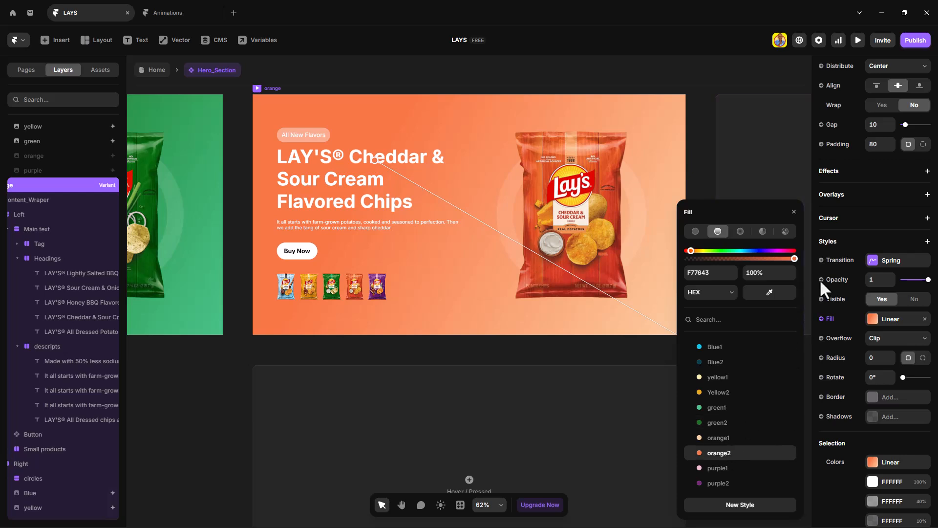
left_click(795, 212)
Add a fifth variant beside the orange variant, with its orange bag image at opacity 0 and its purple bag image's visibility set to Yes
scroll(570, 323, "right", 2)
left_click(759, 213)
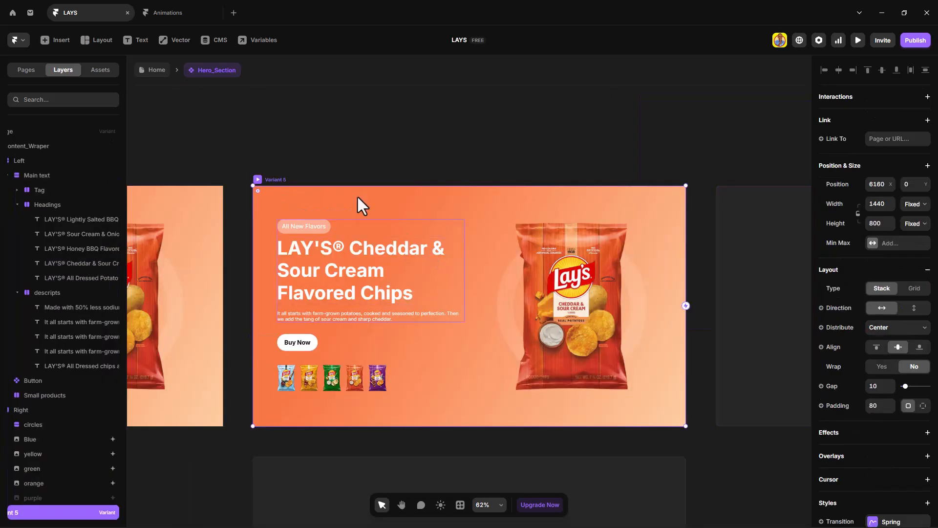
left_click(600, 324, "ctrl")
left_click(42, 482)
scroll(44, 487, "down", 1)
left_click(47, 498)
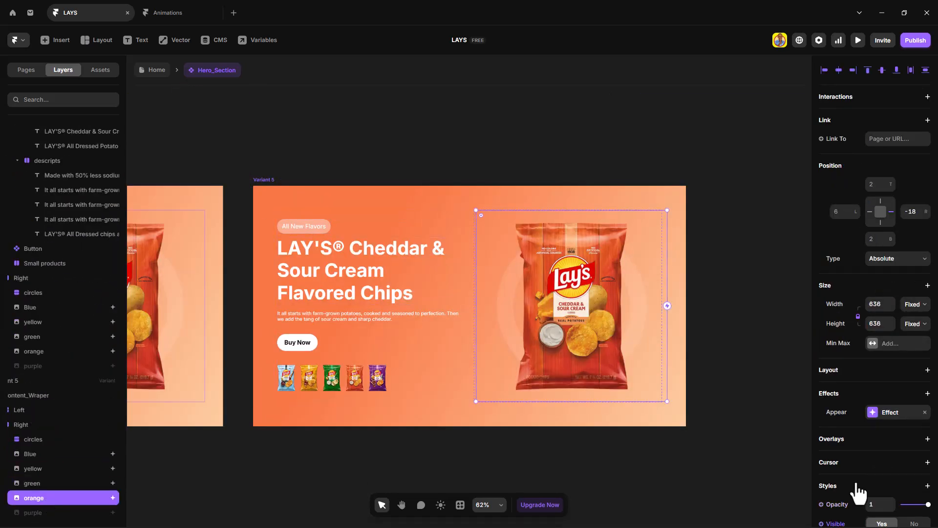
scroll(857, 489, "down", 3)
left_click_drag(927, 372, 902, 372)
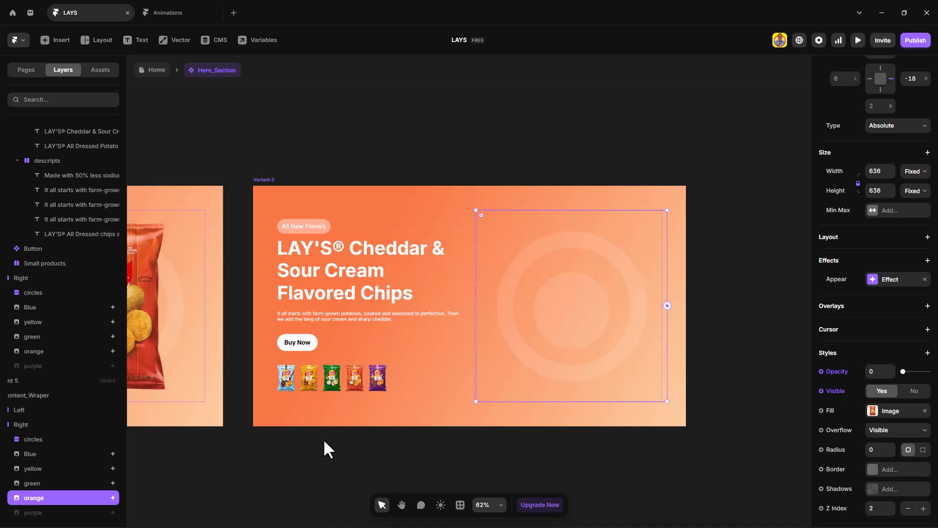
left_click(40, 511)
left_click(881, 523)
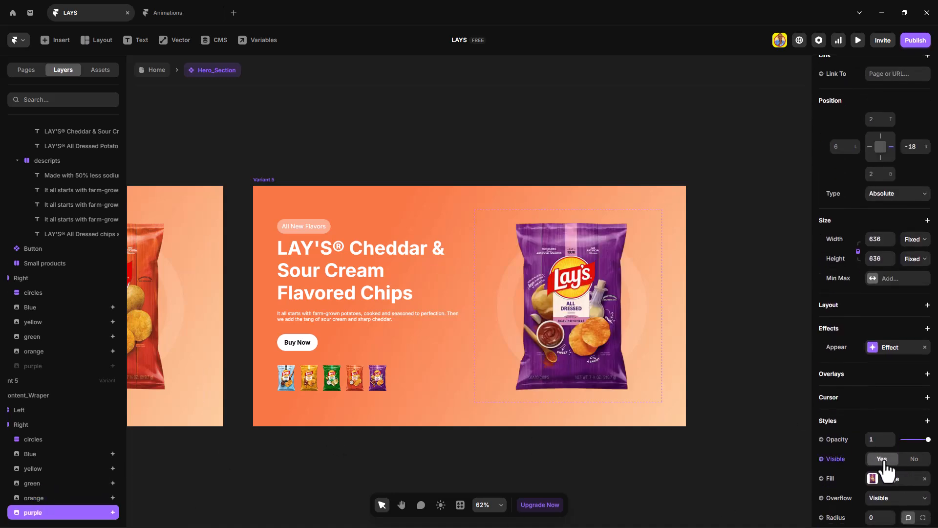
In Variant 5, move the Cheddar & Sour Cream heading and description up and bring the All Dressed heading and description into their places
left_click(352, 274)
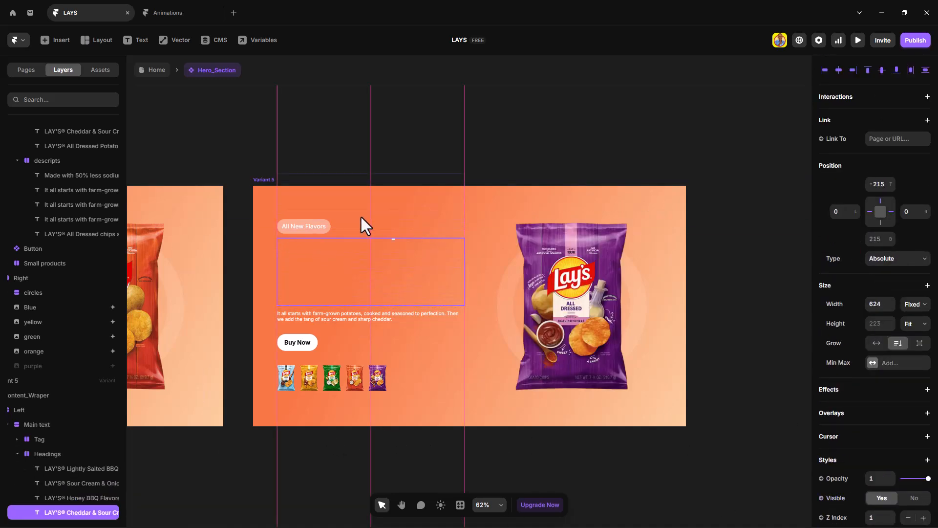
scroll(87, 408, "down", 3)
left_click(86, 402)
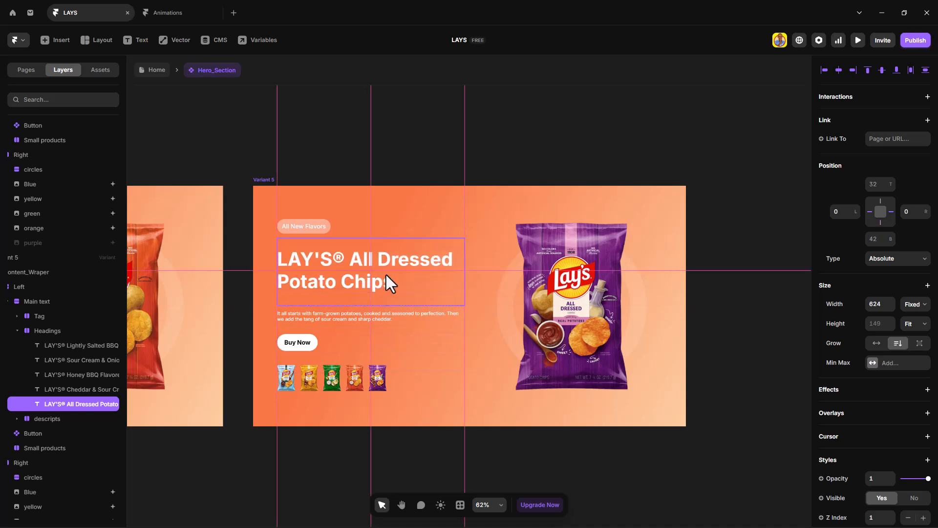
left_click(374, 316)
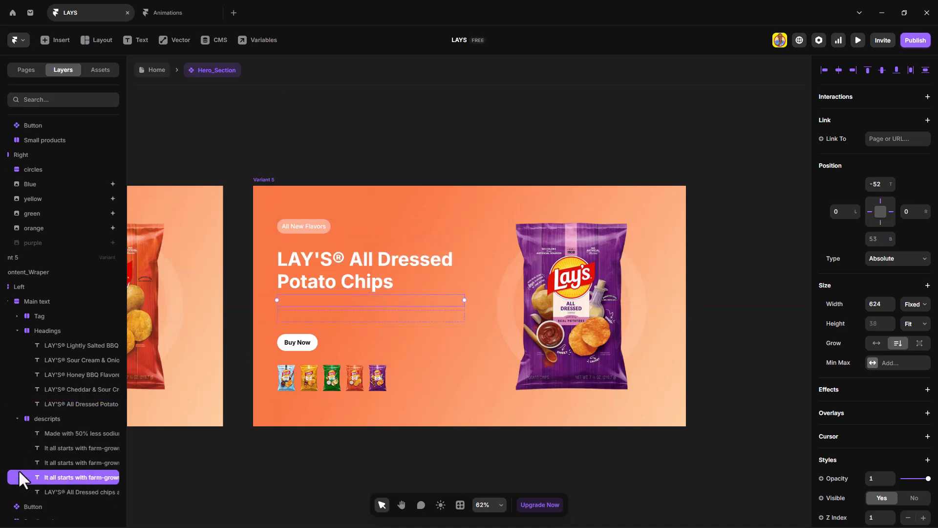
left_click(25, 491)
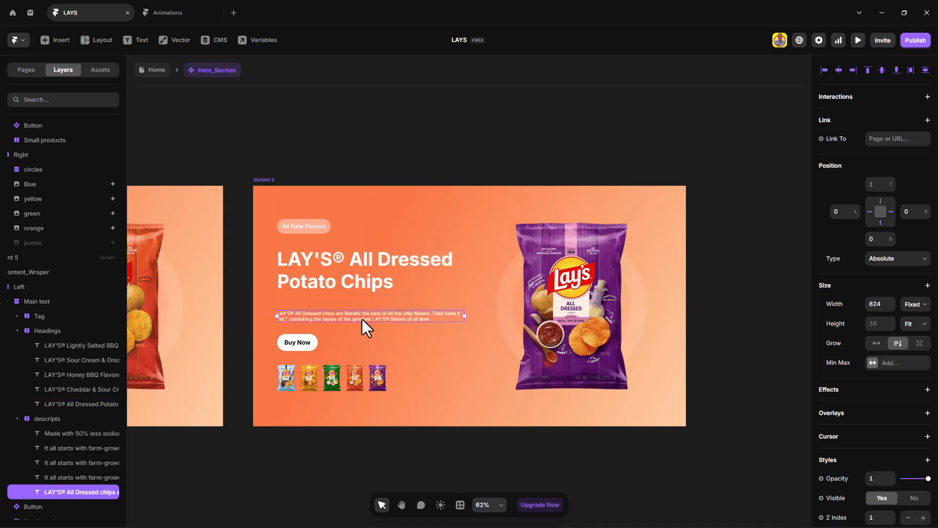
Rename Variant 5 as purple and set its linear gradient fill to the purple1 and purple2 color styles
left_click(266, 180)
type("purple")
key("Return")
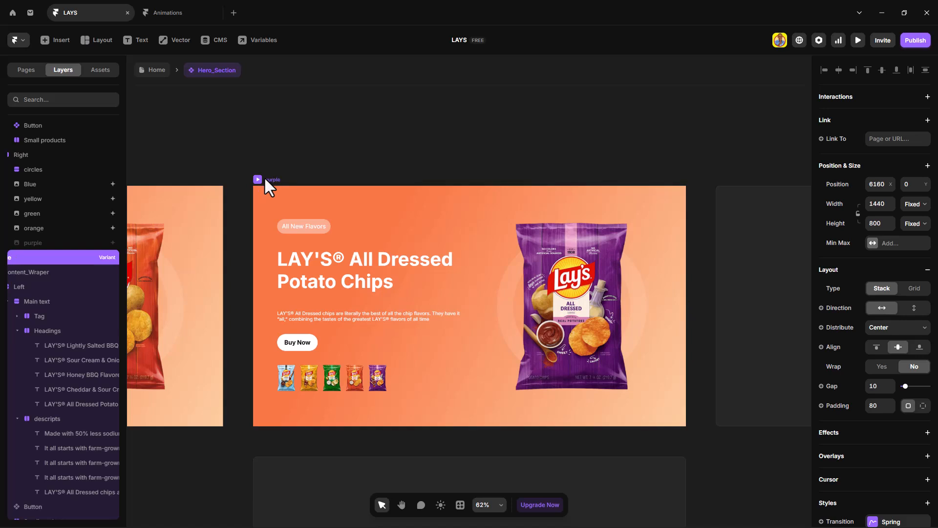
scroll(872, 407, "down", 6)
left_click(890, 285)
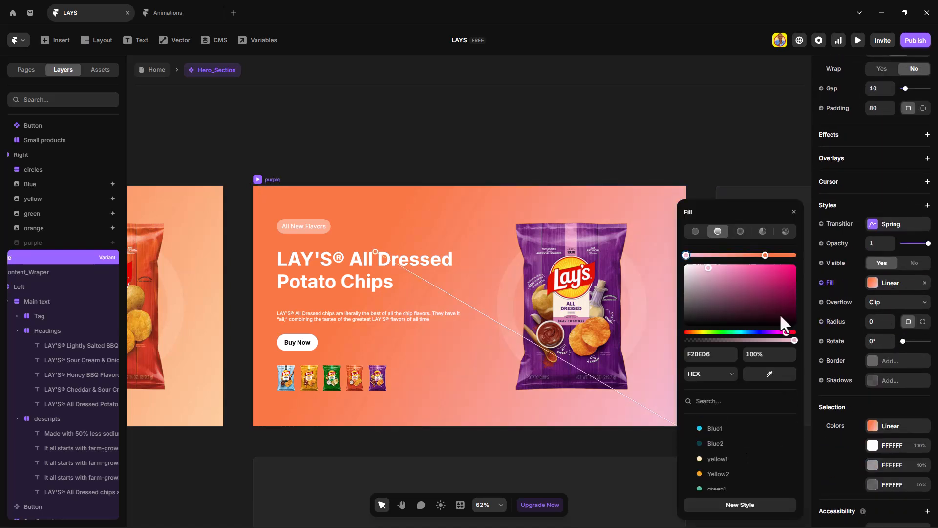
left_click(718, 483)
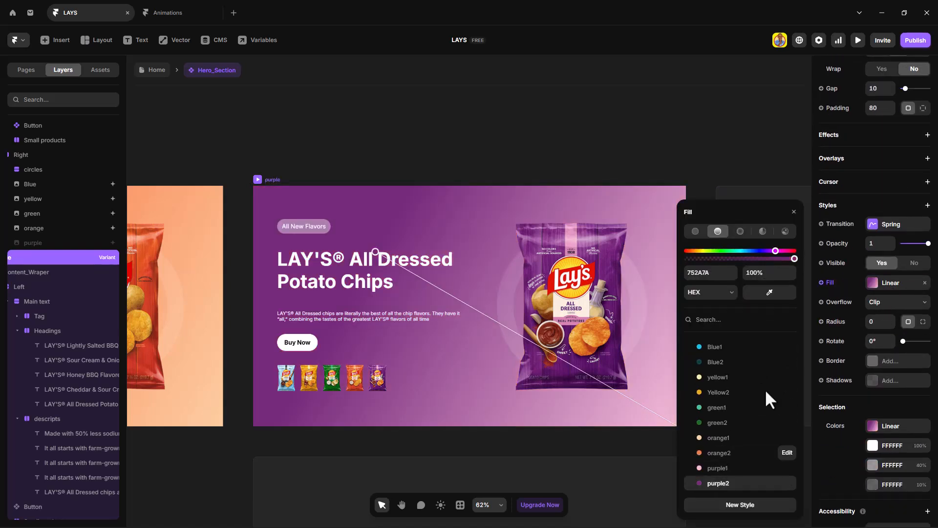
left_click(793, 211)
Review the row of hero variants from the purple one back to the primary Blue variant
scroll(430, 336, "down", 3)
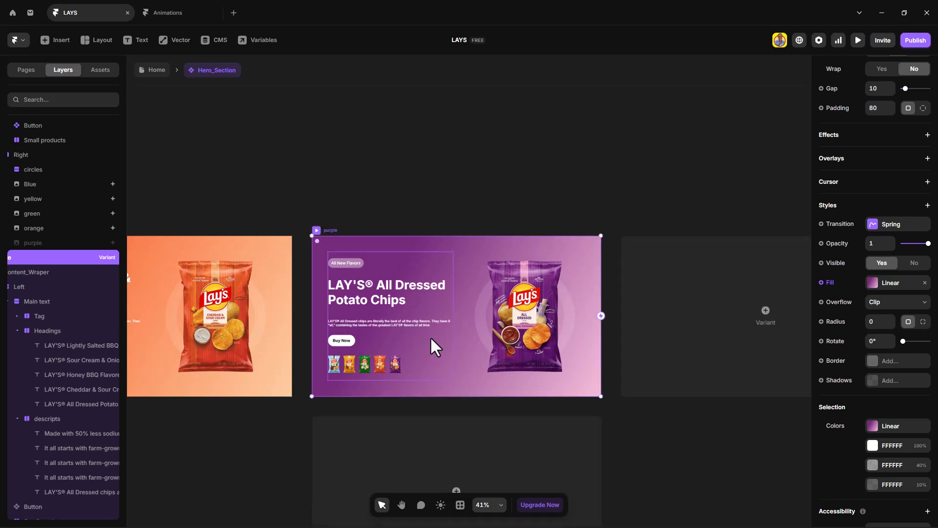
scroll(430, 336, "left", 5)
scroll(430, 336, "down", 3)
scroll(279, 302, "left", 2)
scroll(278, 302, "left", 8)
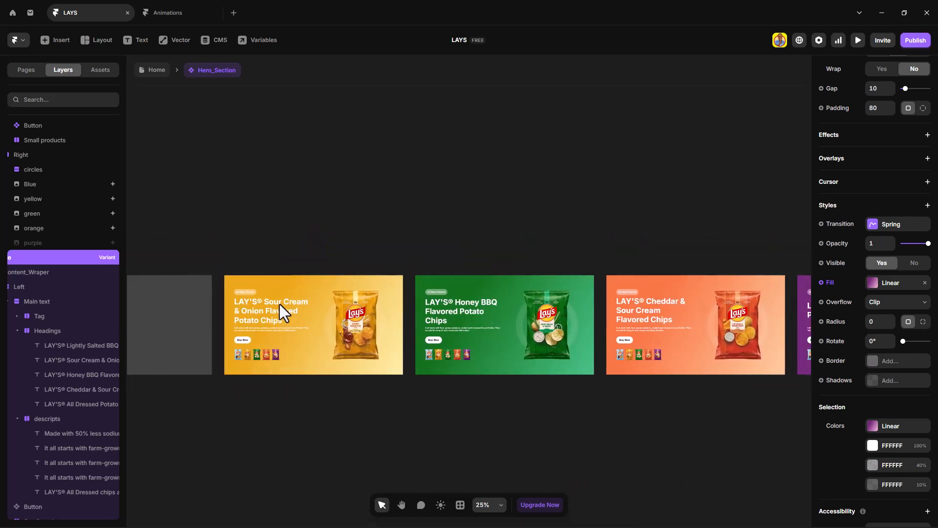
scroll(279, 303, "up", 3)
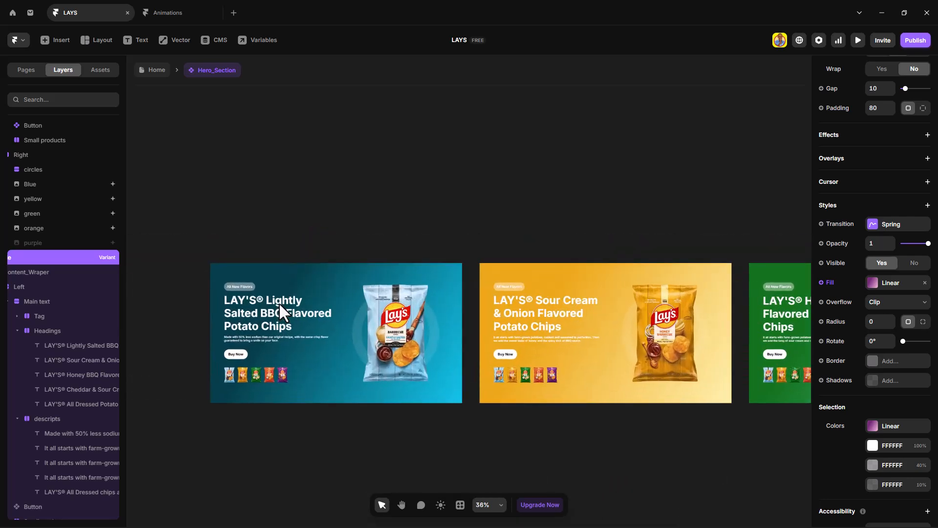
scroll(279, 302, "up", 2)
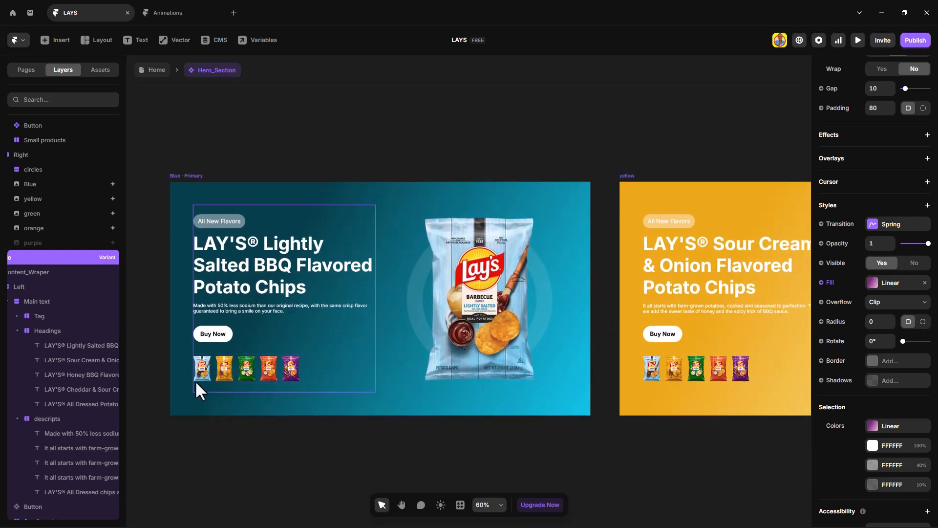
In the primary variant, give the blue bag thumbnail a click transition to the Blue variant
left_click(202, 369)
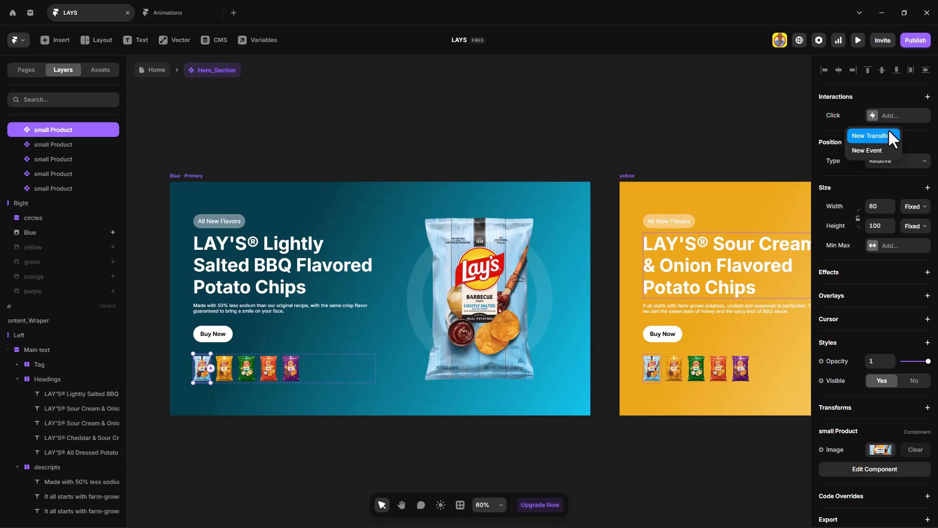
left_click(888, 130)
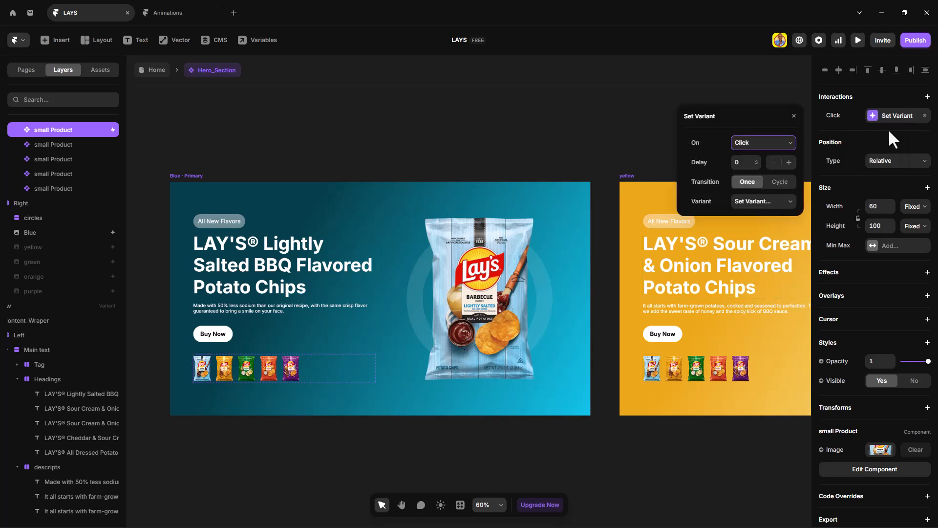
left_click(758, 202)
left_click(754, 225)
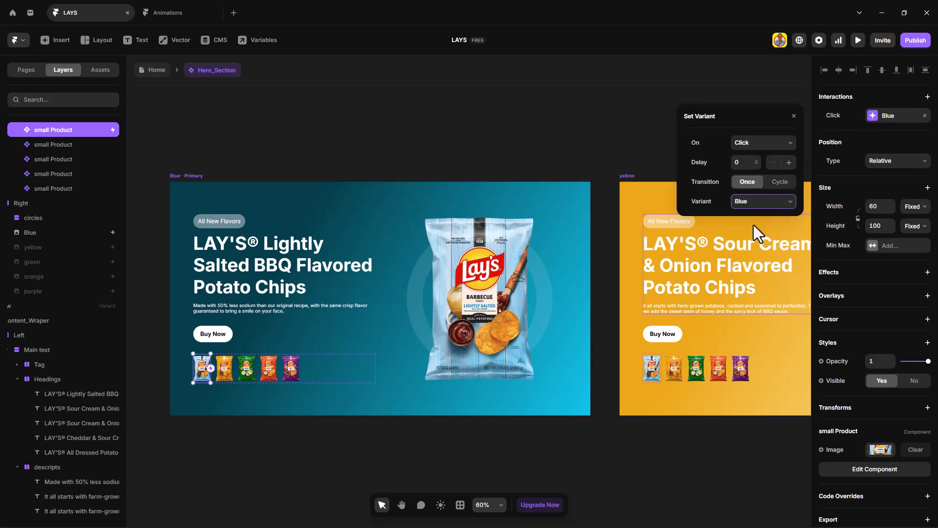
Add a click transition on the primary variant's yellow bag thumbnail that switches to the yellow variant
left_click(223, 368)
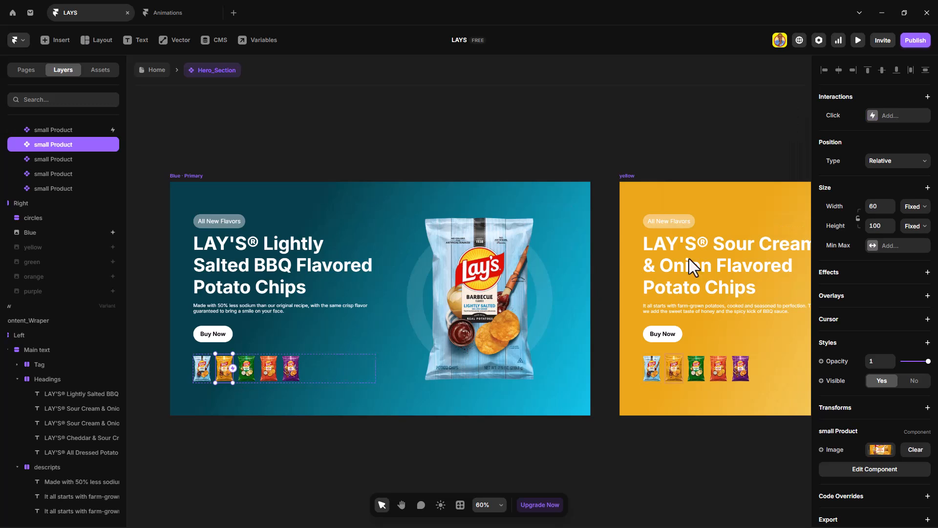
left_click(900, 116)
left_click(888, 125)
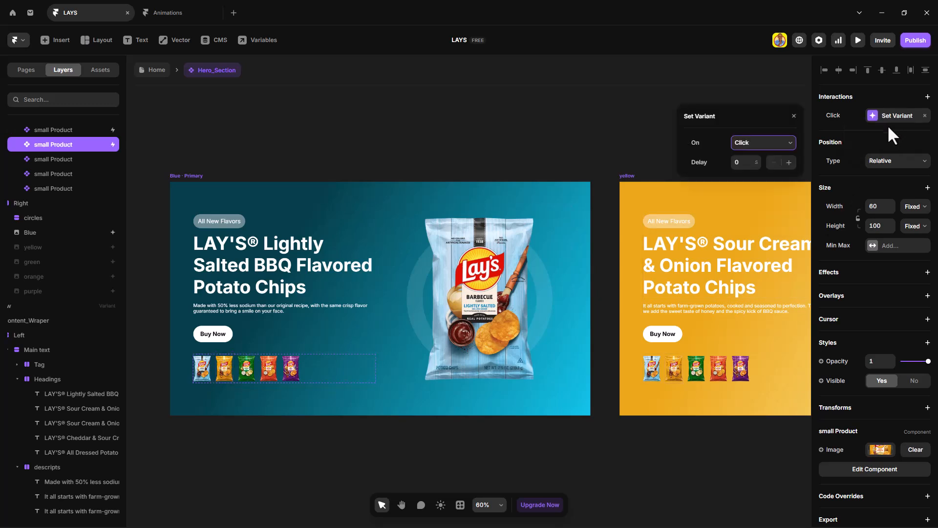
left_click(762, 202)
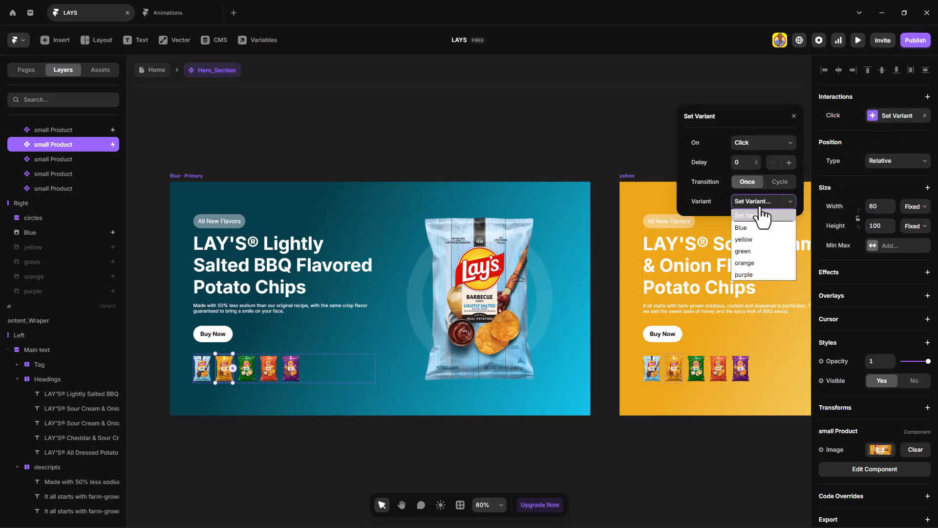
left_click(752, 238)
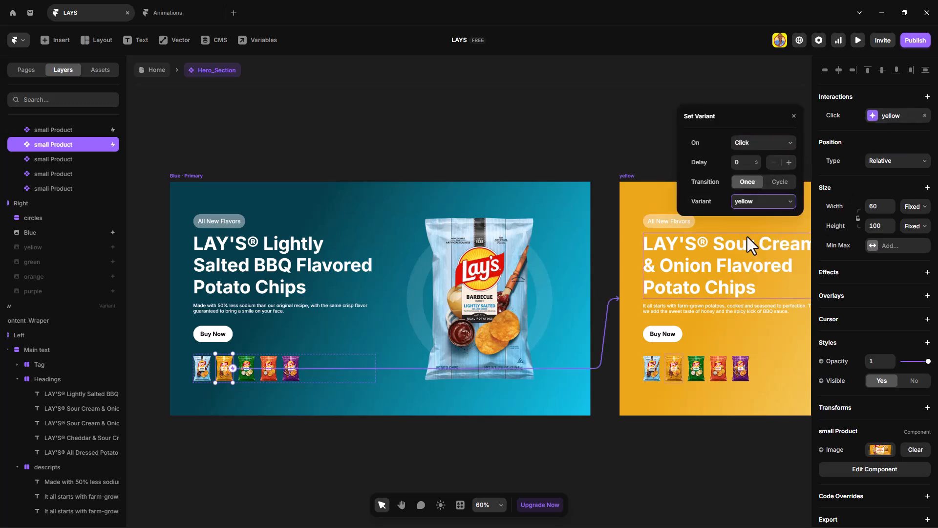
Add a click transition on the primary variant's green bag thumbnail that switches to the green variant
left_click(248, 364)
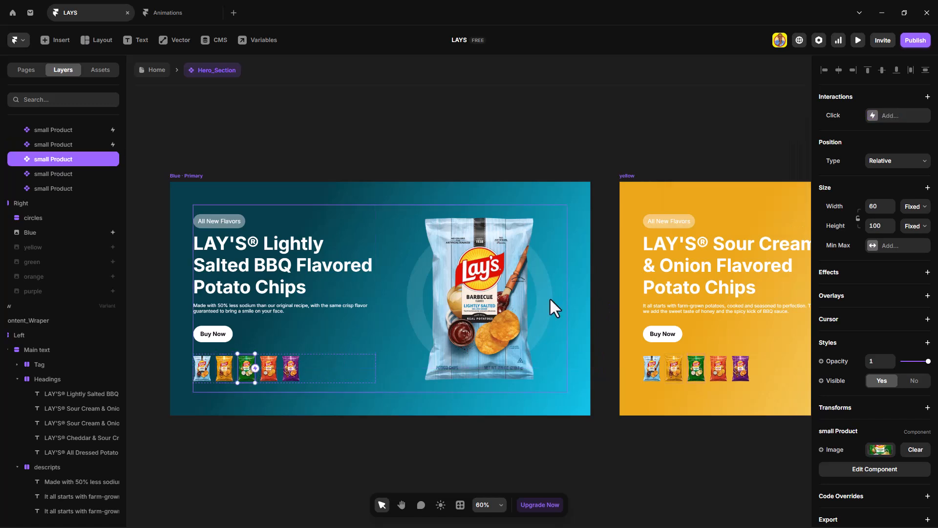
left_click(904, 117)
left_click(886, 122)
left_click(771, 201)
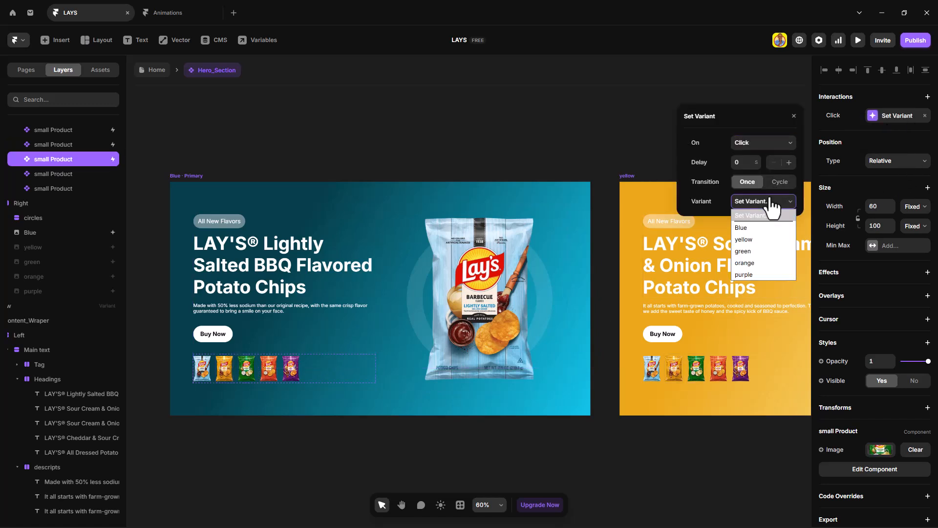
left_click(758, 250)
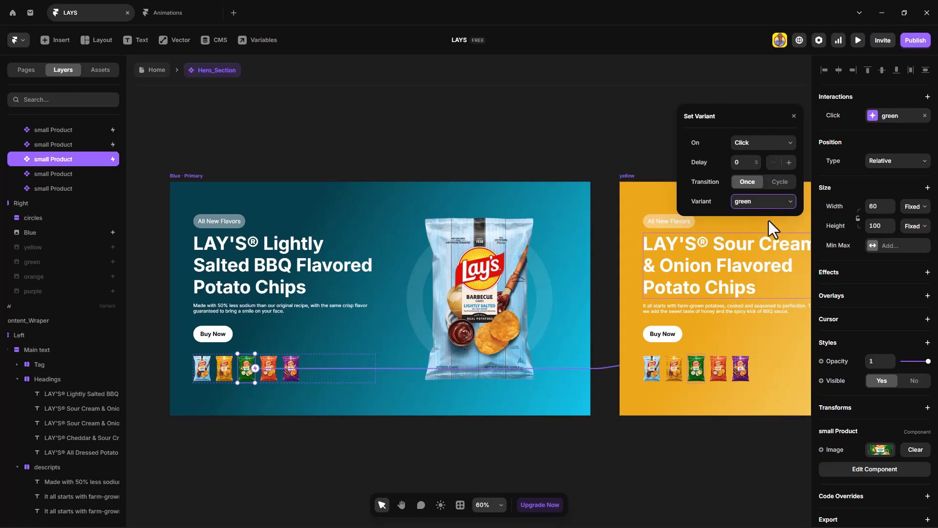
left_click(794, 117)
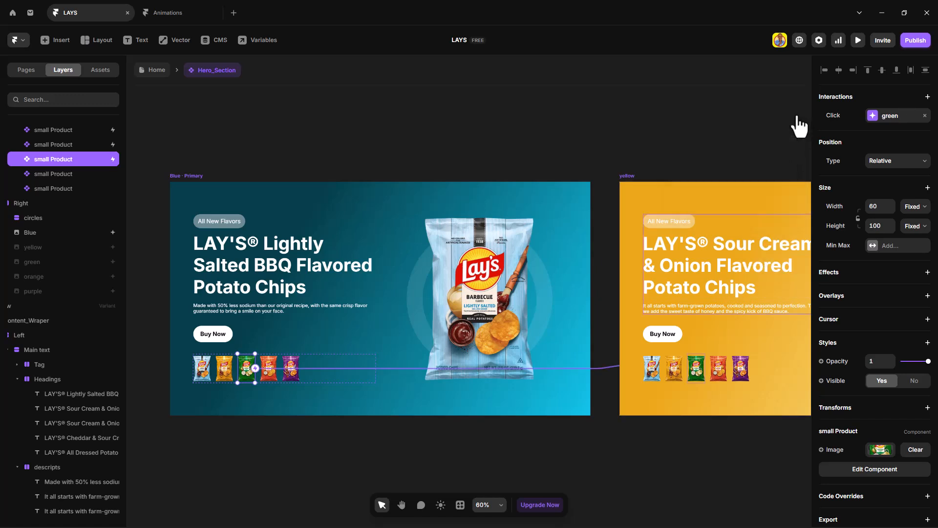
Add a click transition on the primary variant's orange bag thumbnail that switches to the orange variant
left_click(268, 361)
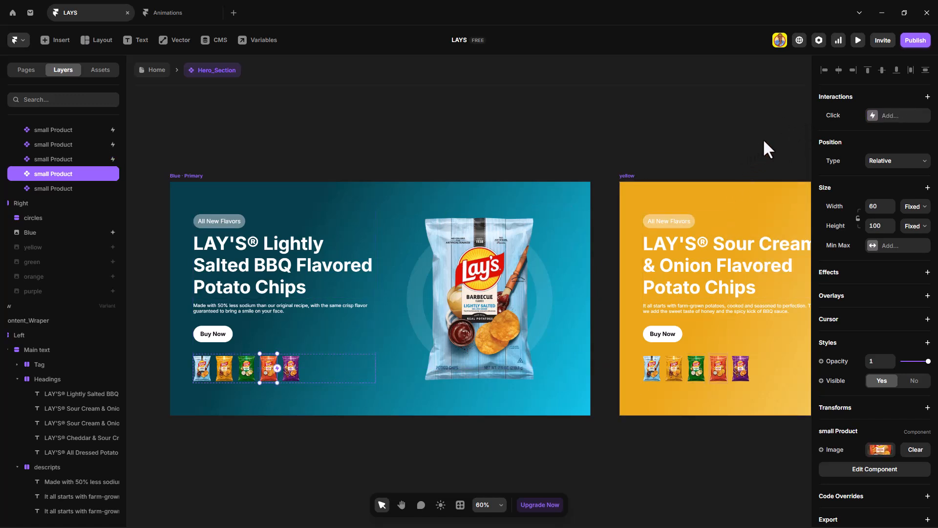
left_click(889, 117)
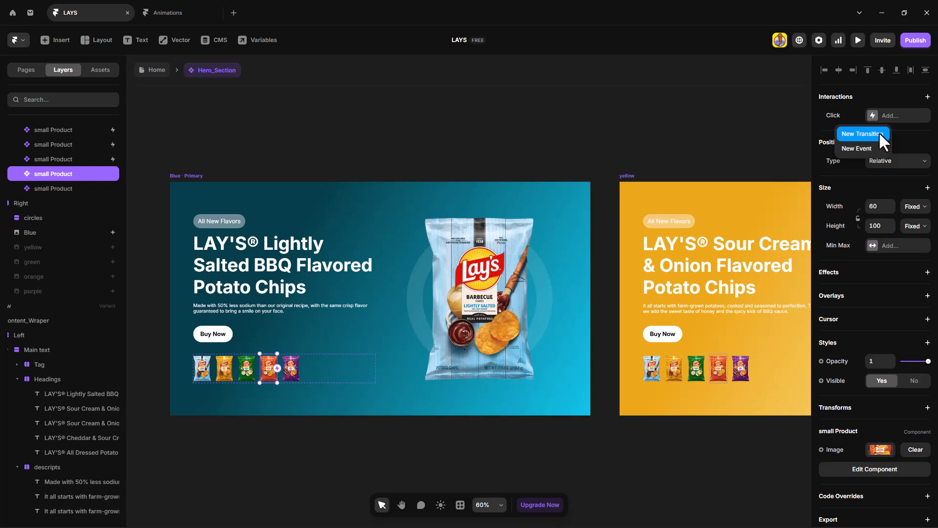
left_click(878, 131)
left_click(754, 192)
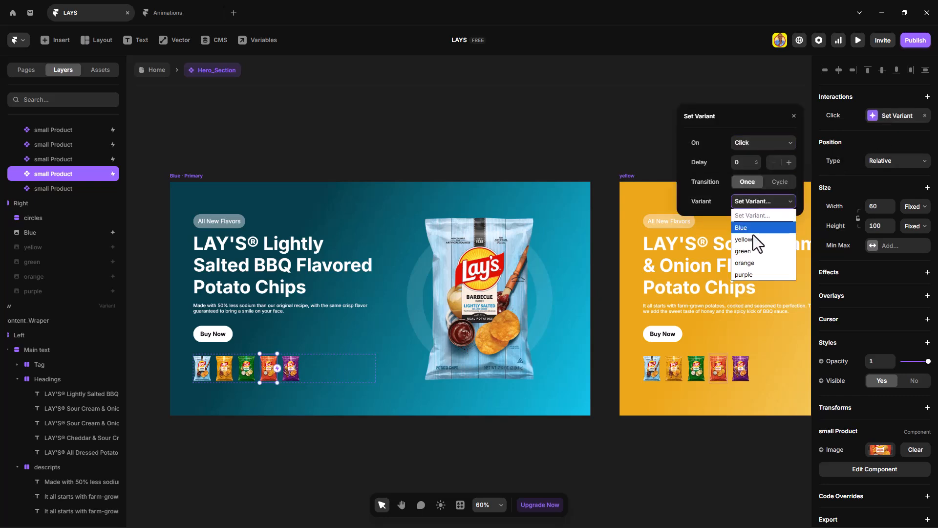
left_click(750, 260)
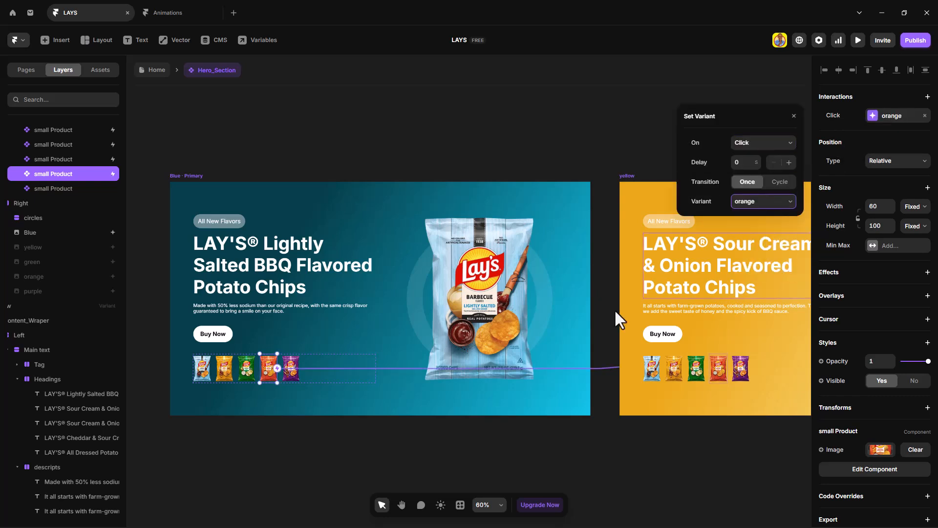
left_click(794, 116)
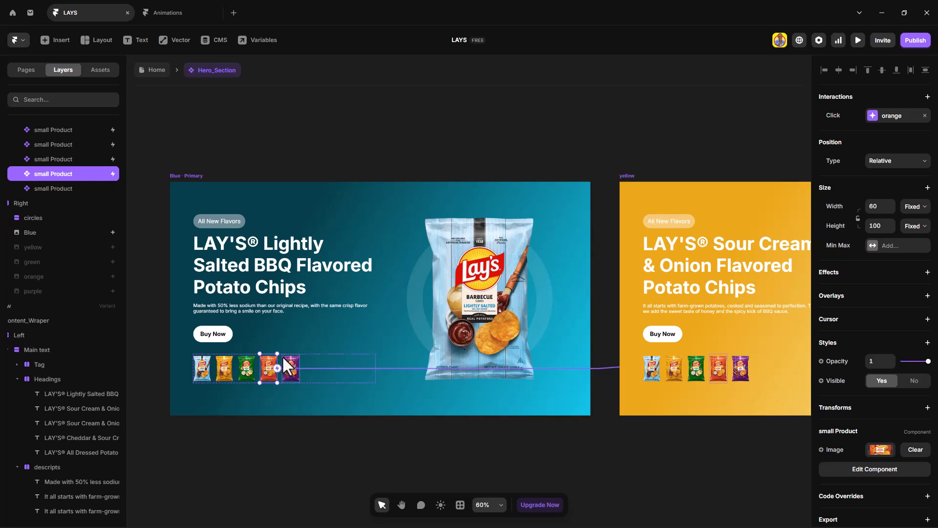
Add a click transition on the primary variant's purple bag thumbnail that switches to the purple variant
left_click(288, 364)
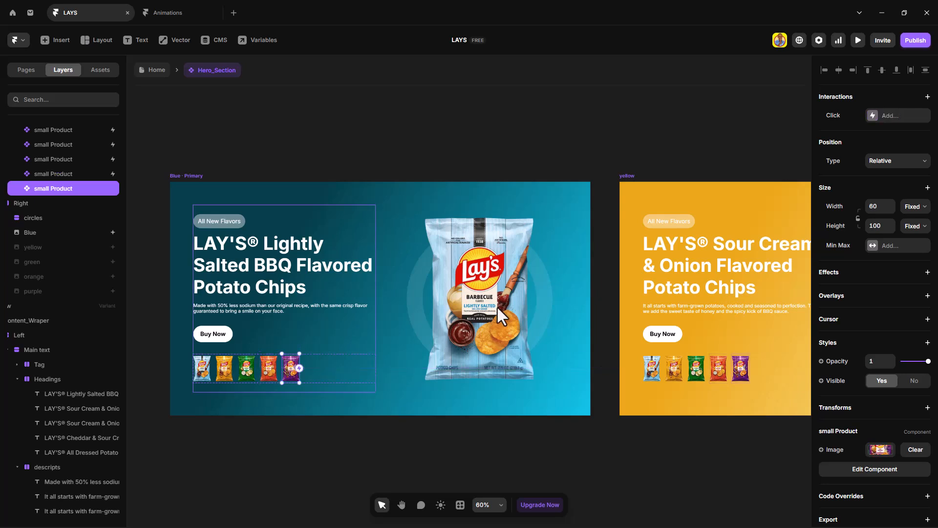
left_click(904, 117)
left_click(893, 132)
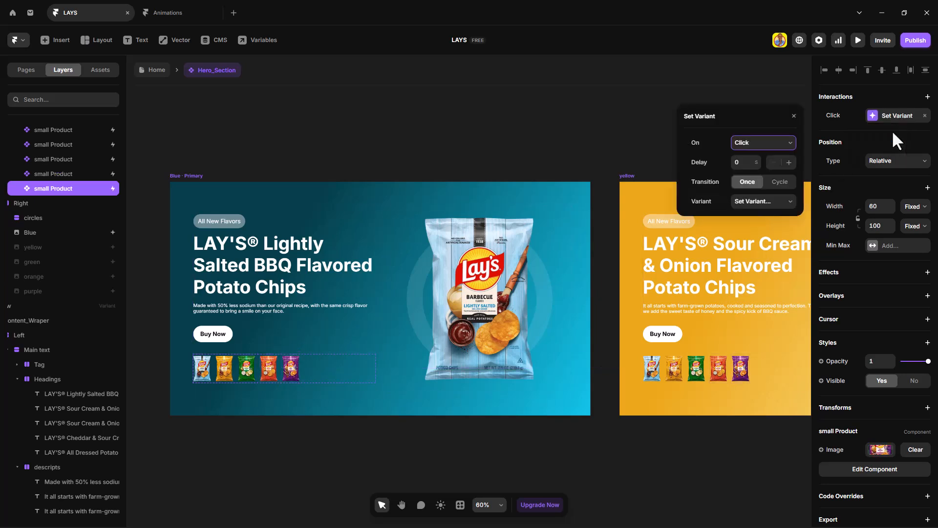
left_click(757, 202)
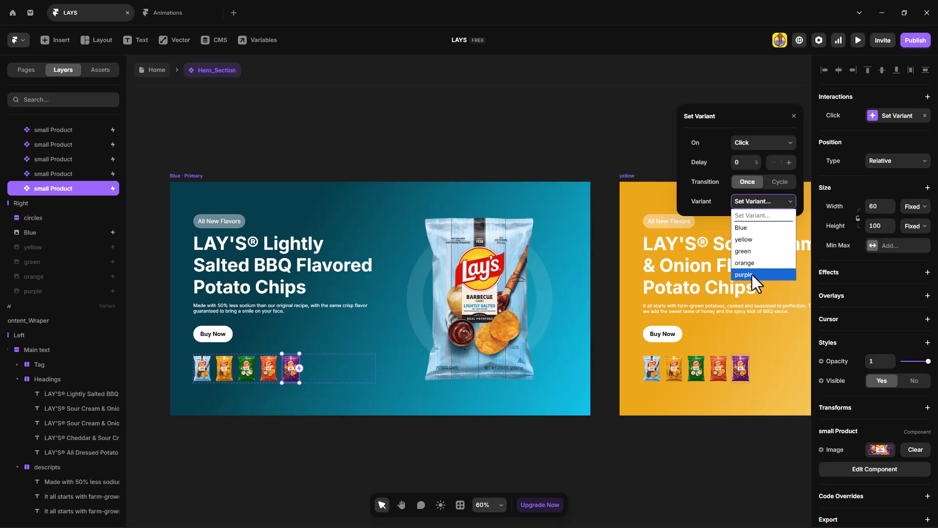
left_click(752, 275)
left_click(794, 116)
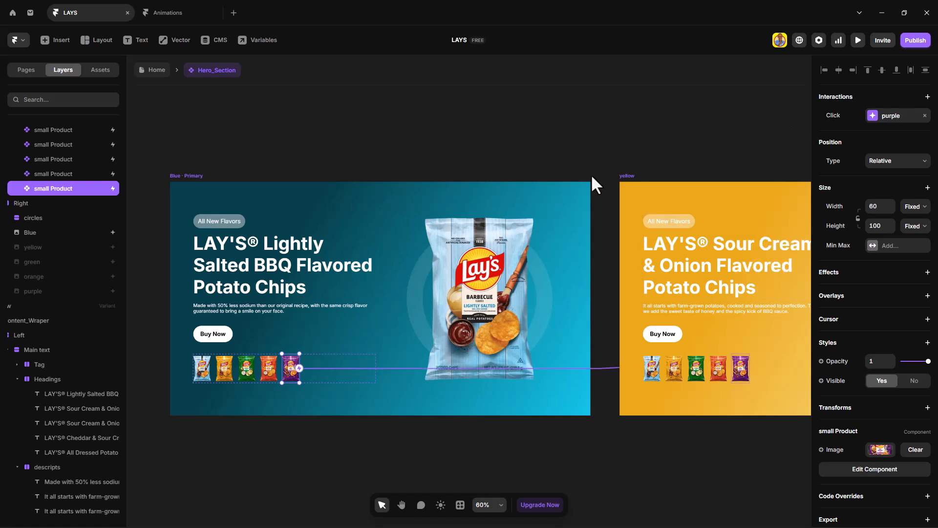
Add a Spring transition with a time of 1.2 s to all five heading texts of the primary variant
scroll(42, 203, "up", 3)
scroll(42, 201, "up", 5)
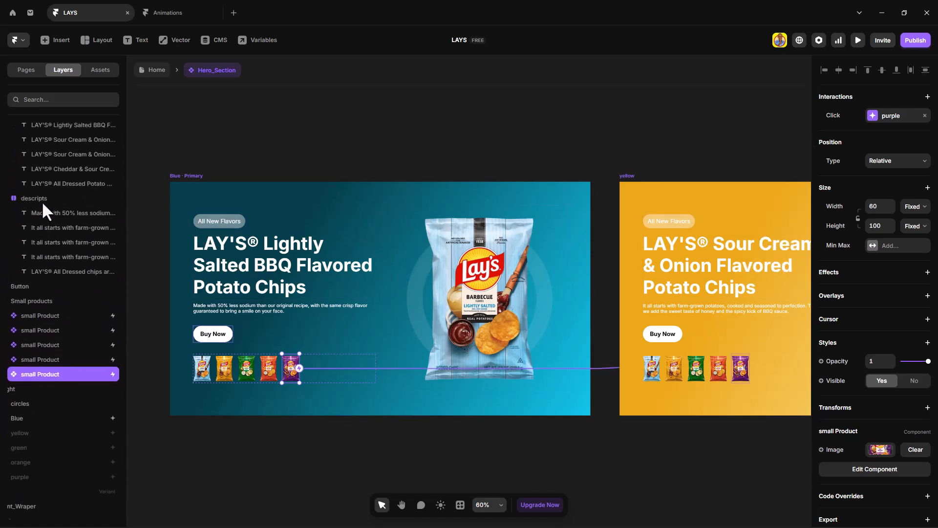
left_click(75, 194)
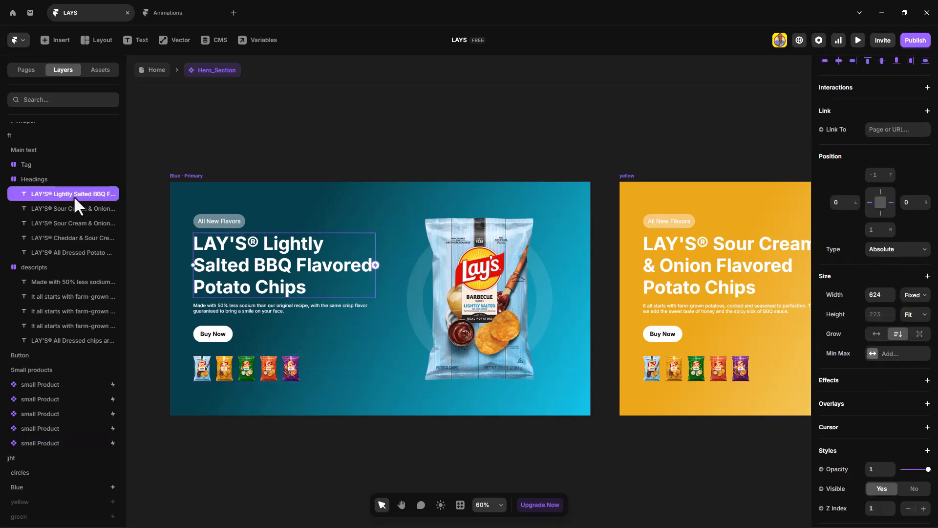
left_click(77, 252, "shift")
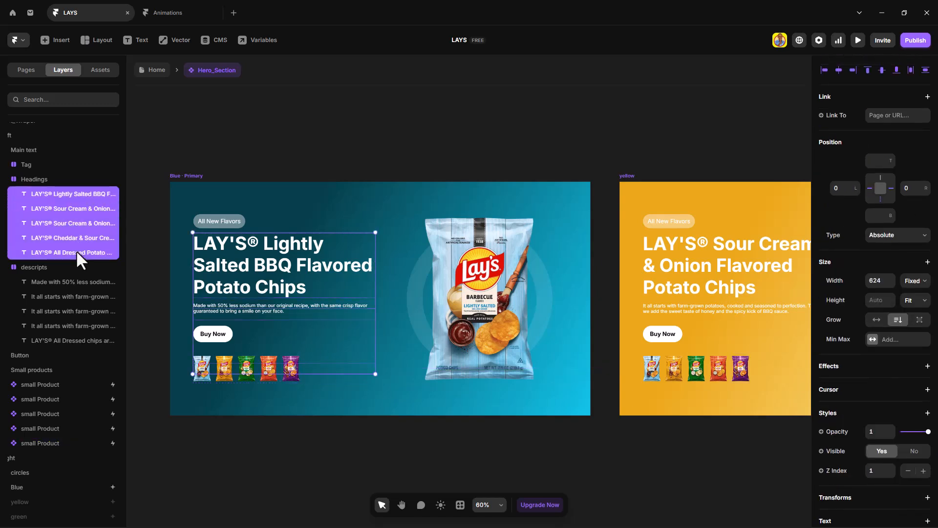
scroll(891, 361, "down", 5)
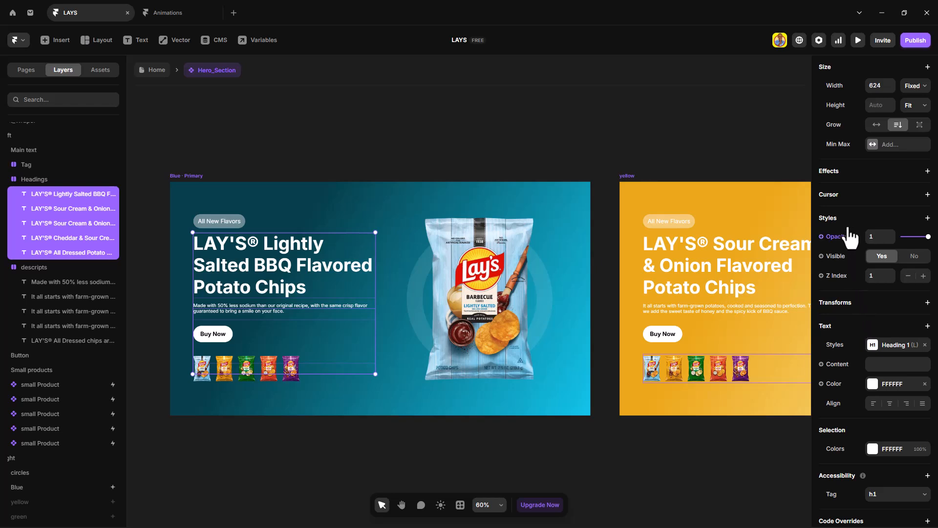
left_click(864, 215)
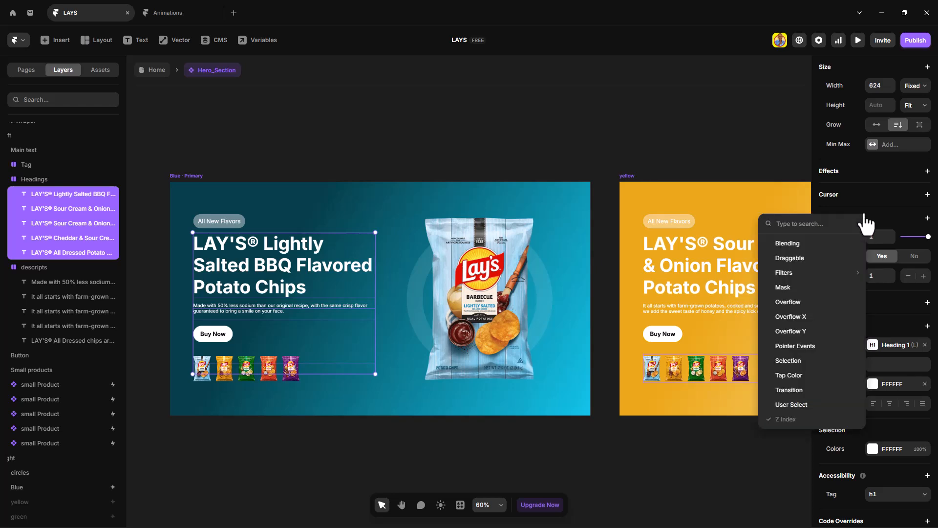
type("tr")
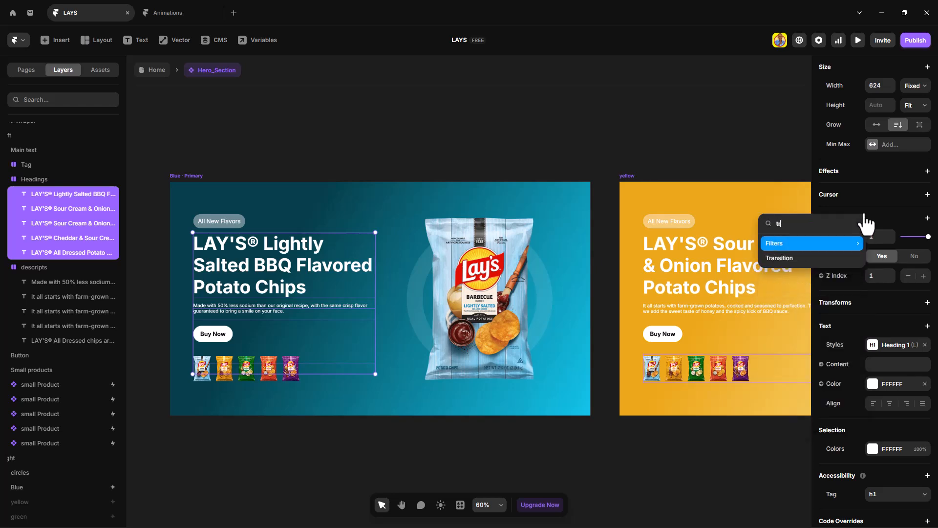
left_click(811, 256)
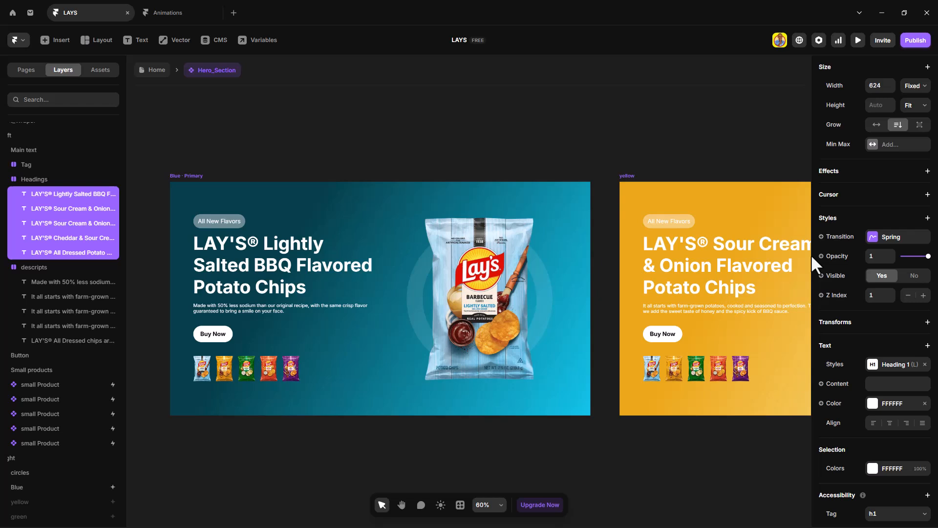
left_click(897, 237)
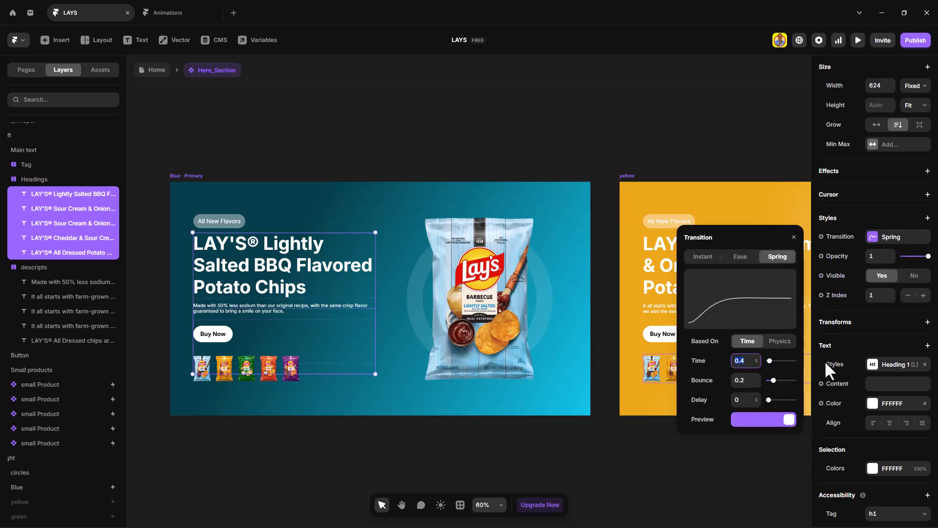
type("1.2")
left_click(793, 238)
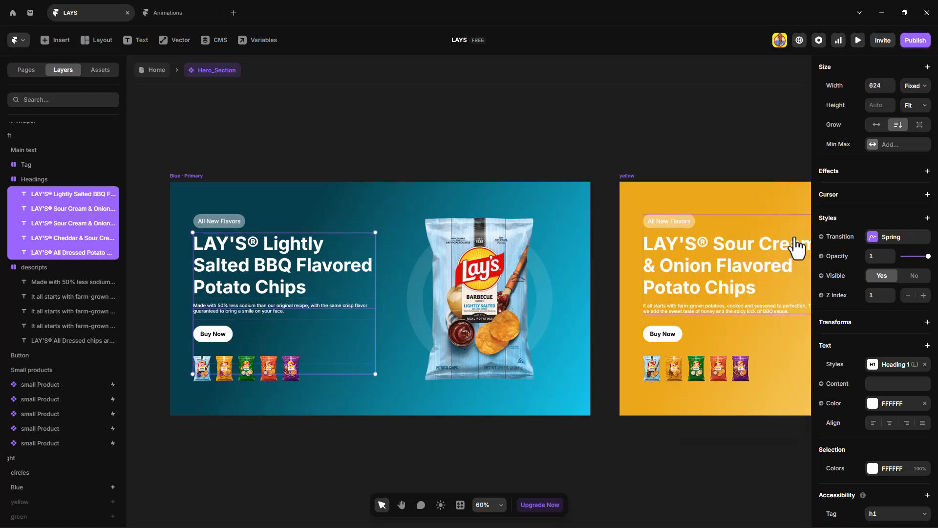
Add a Spring transition with a time of 1.2 s to all five description texts in the primary variant's descripts group
left_click(78, 282)
left_click(80, 337, "shift")
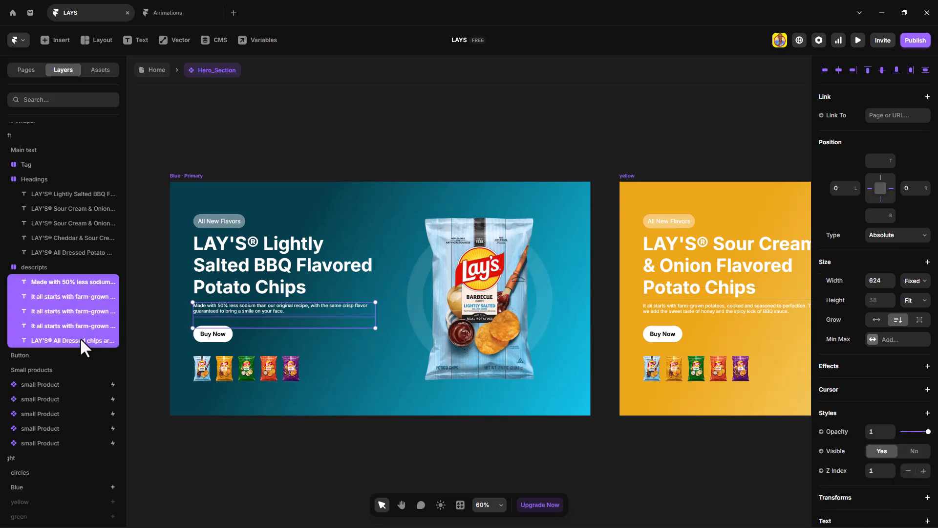
scroll(856, 349, "down", 2)
left_click(856, 349)
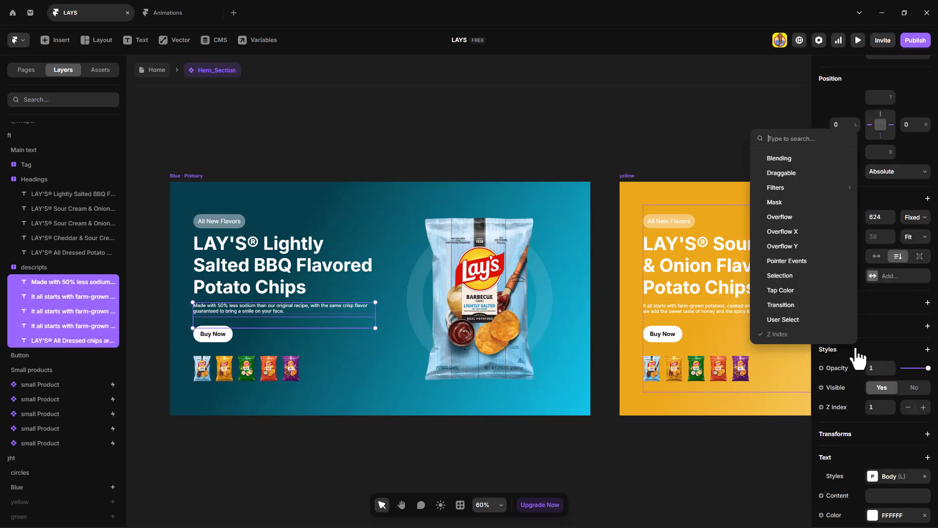
type("tr")
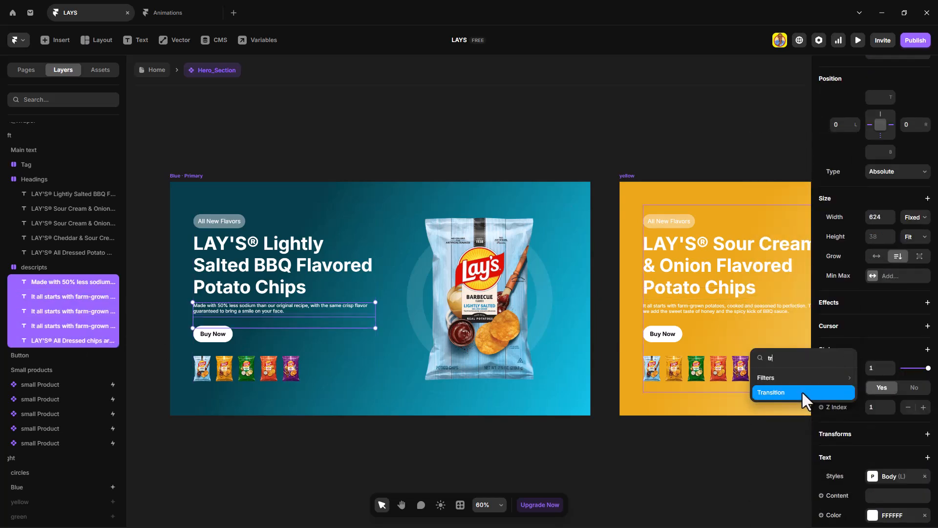
left_click(803, 393)
left_click(894, 369)
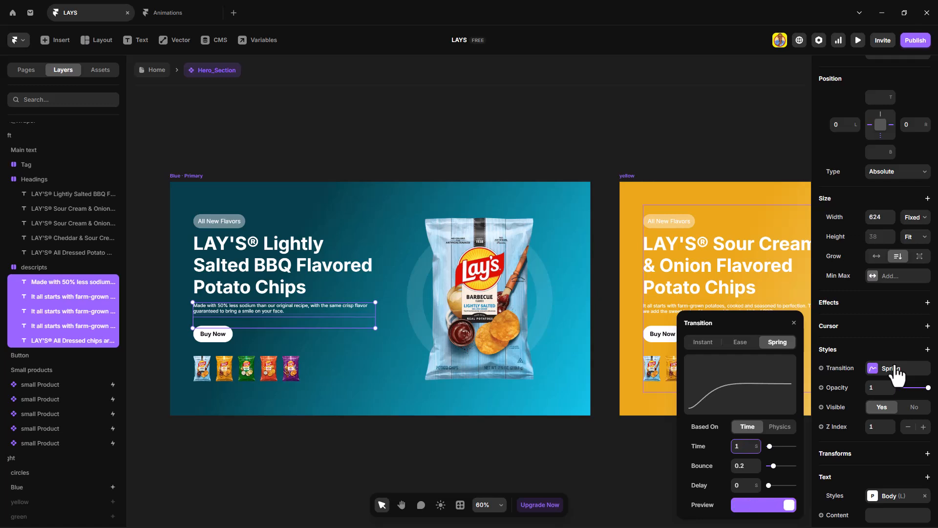
key("Return")
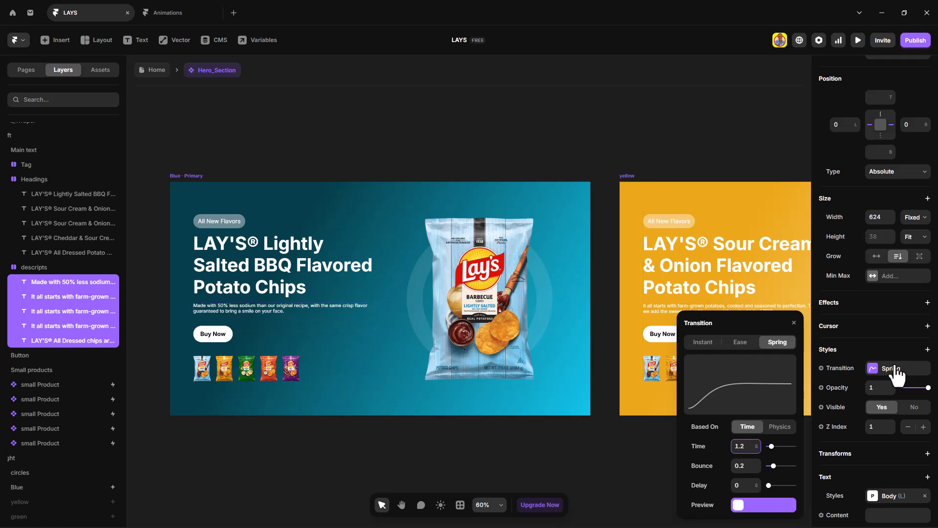
left_click(794, 323)
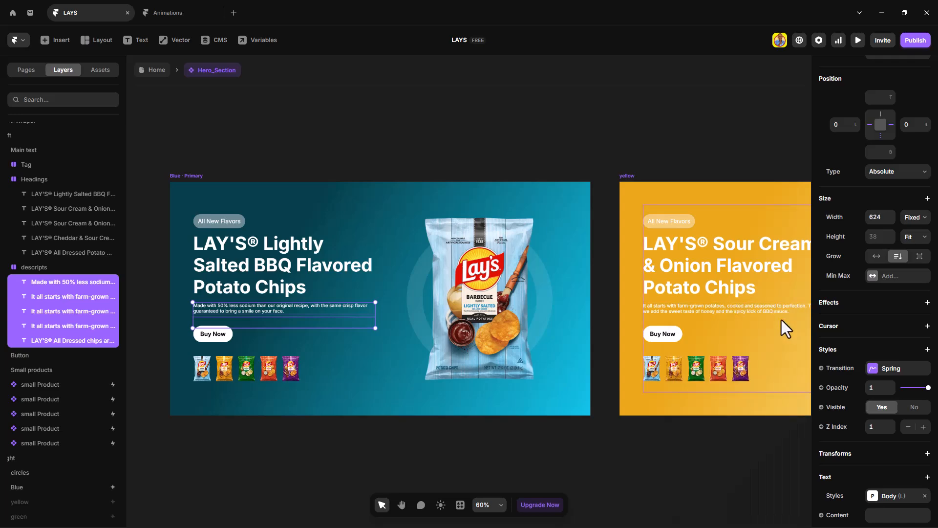
Preview the hero component from the primary variant and test the flavor switches using the yellow, green, orange, purple and blue bag thumbnails
left_click(191, 177)
key("ctrl+p")
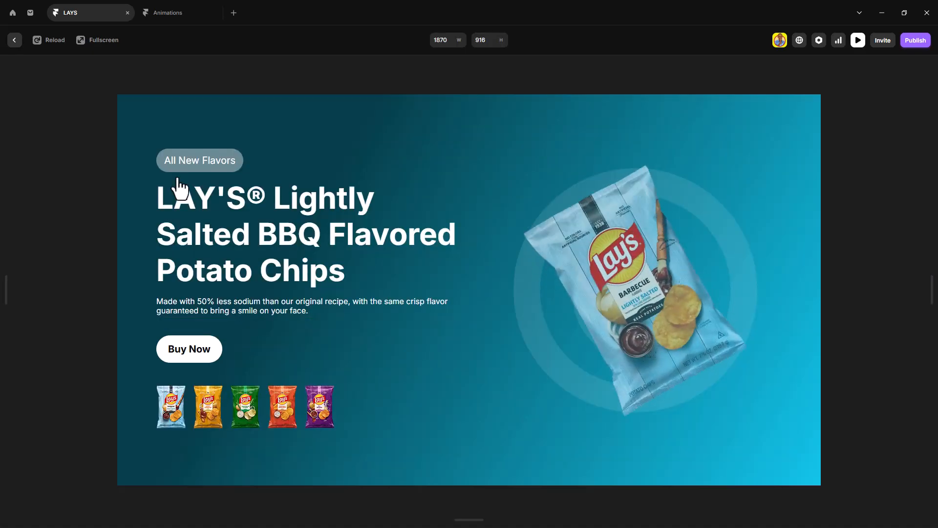
left_click(208, 420)
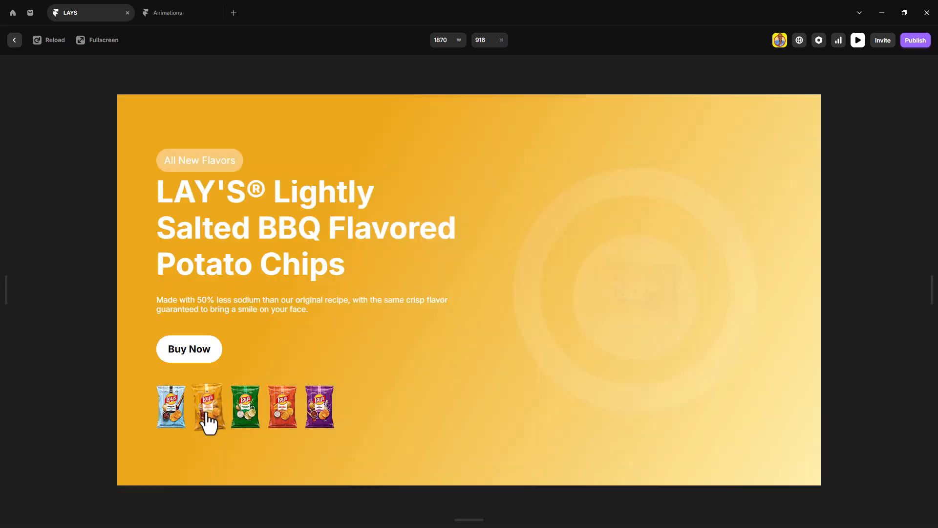
left_click(249, 417)
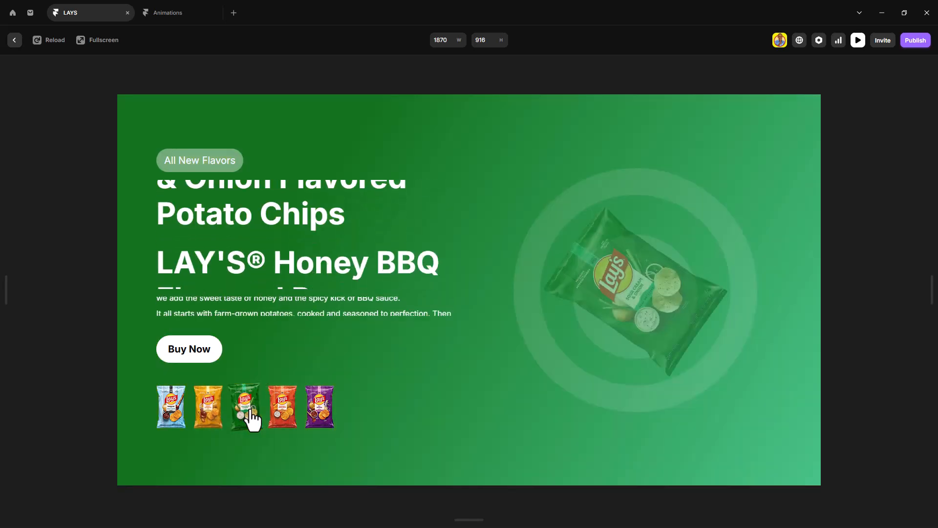
left_click(282, 409)
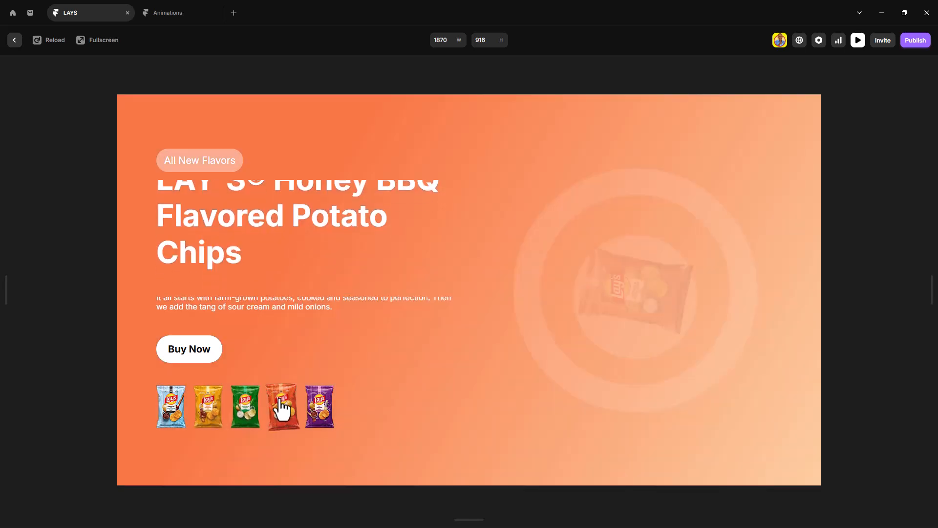
left_click(325, 414)
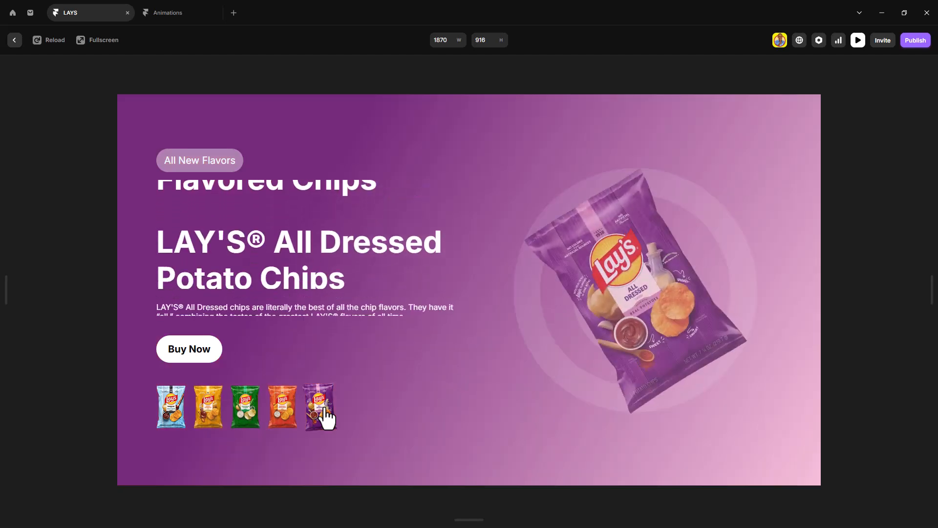
left_click(283, 416)
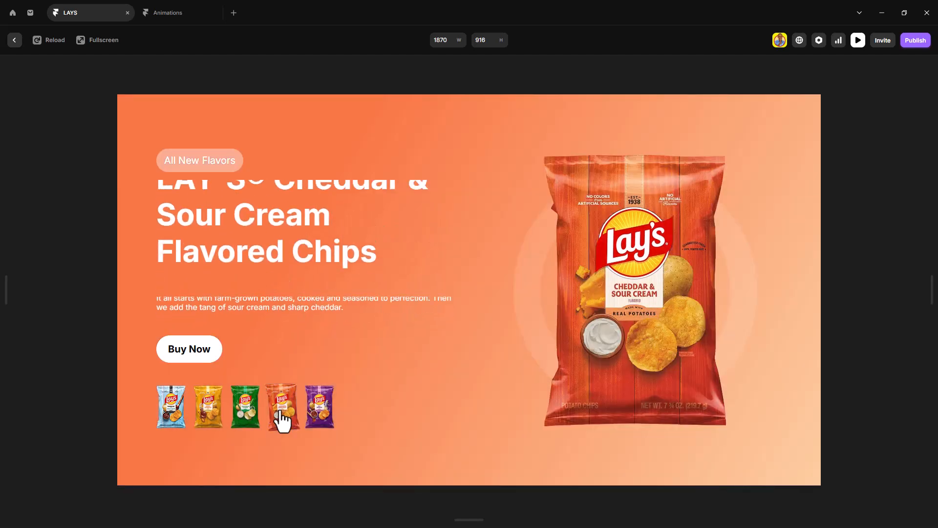
left_click(243, 418)
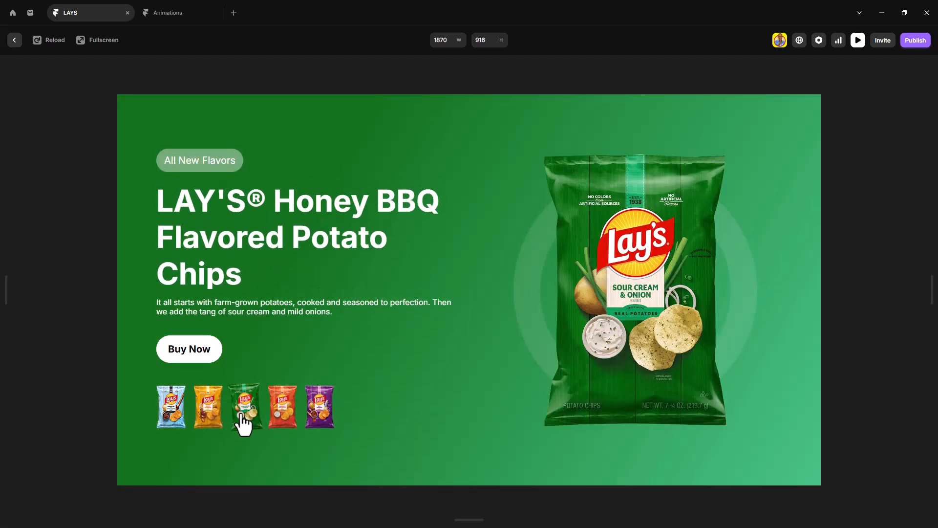
left_click(171, 415)
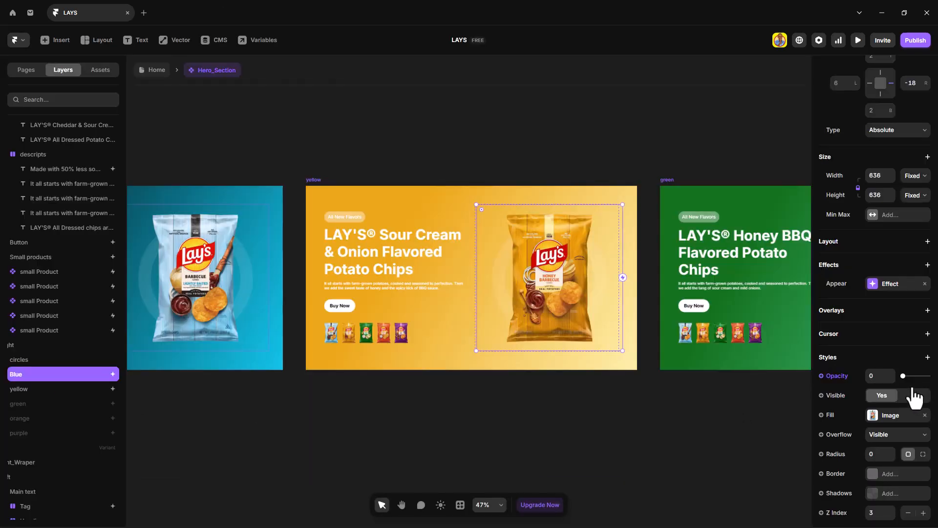
Make the Blue bag image not visible in the yellow variant and the green bag image not visible in the orange variant
left_click(911, 397)
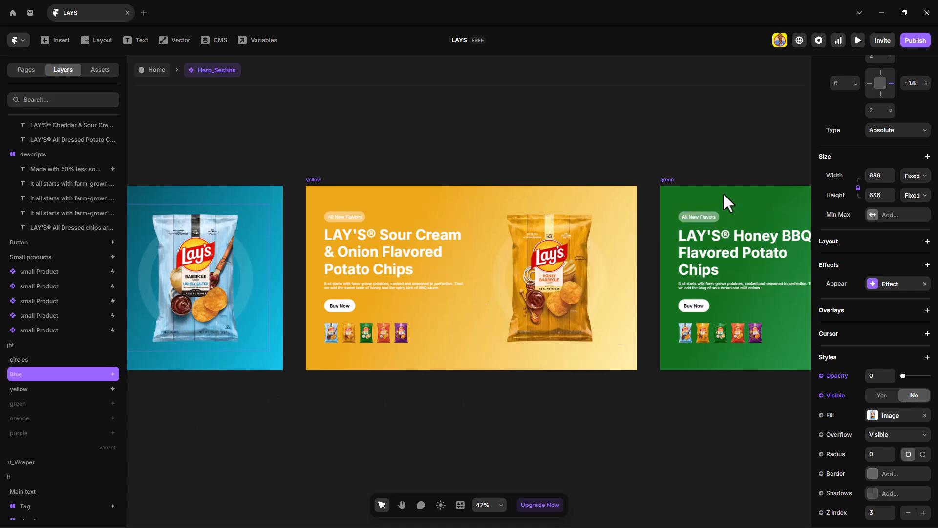
left_click(670, 180)
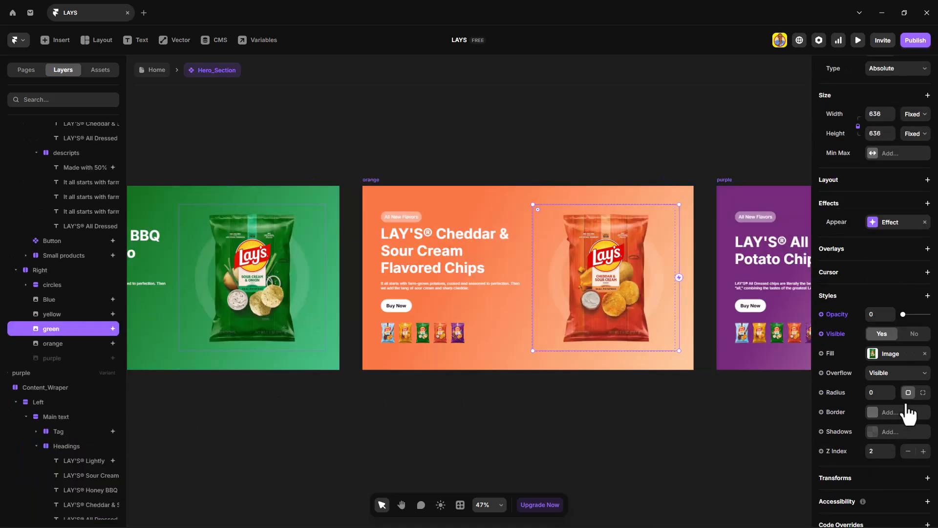
left_click(914, 334)
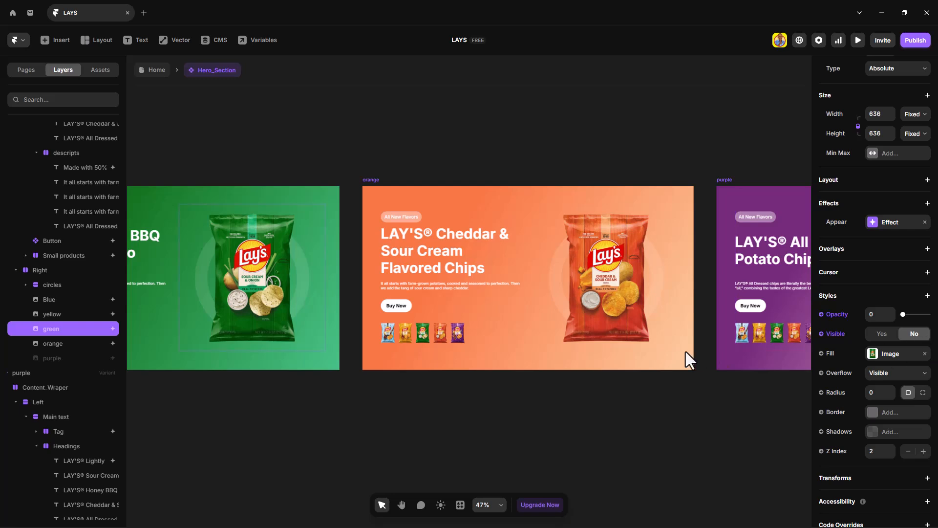
Select the purple bag image layer in the Right group of the purple variant
scroll(489, 311, "right", 5)
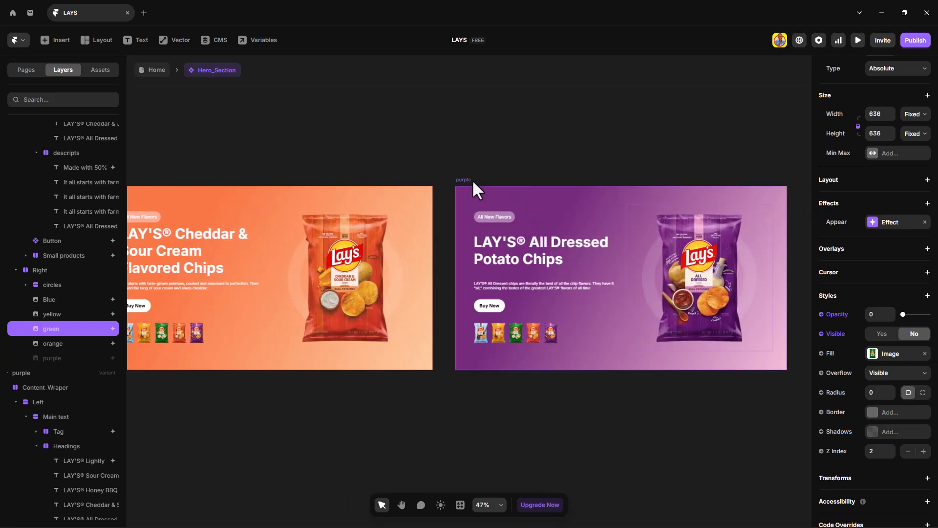
left_click(465, 181)
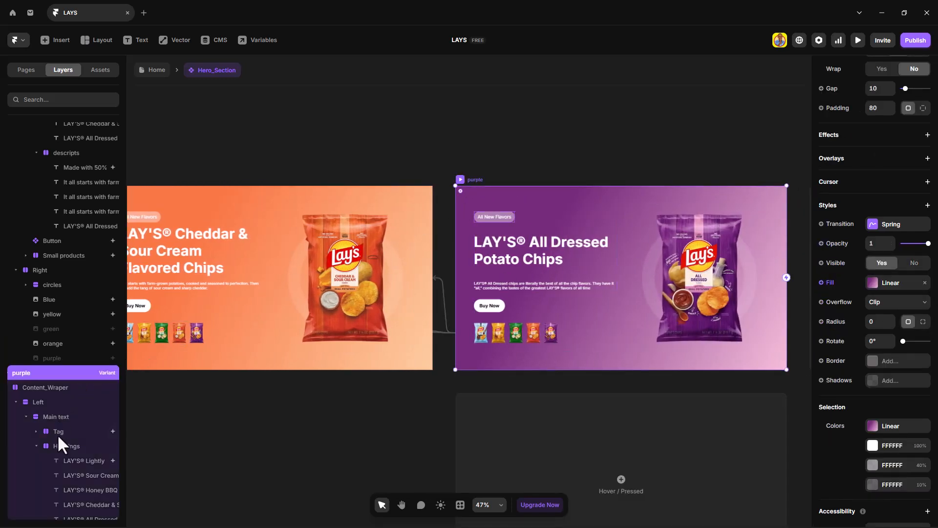
scroll(57, 434, "down", 2)
scroll(58, 434, "down", 3)
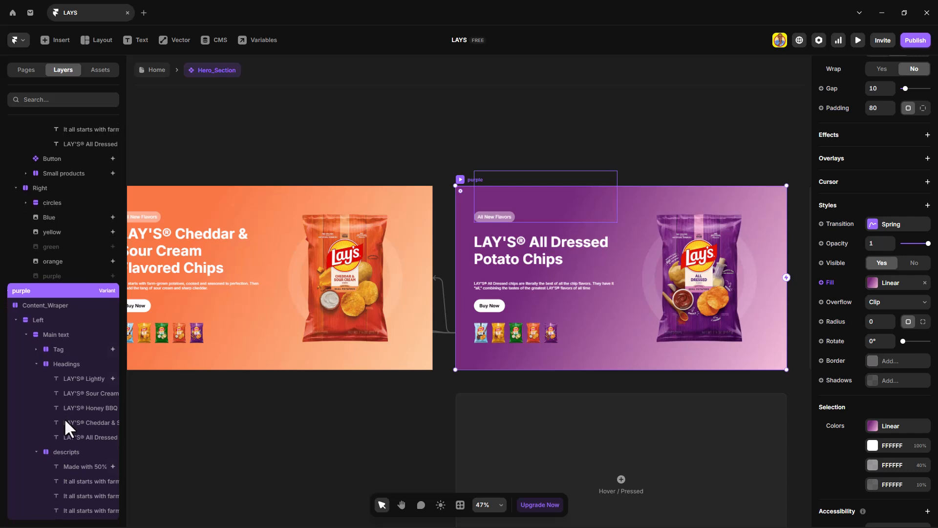
left_click(703, 271)
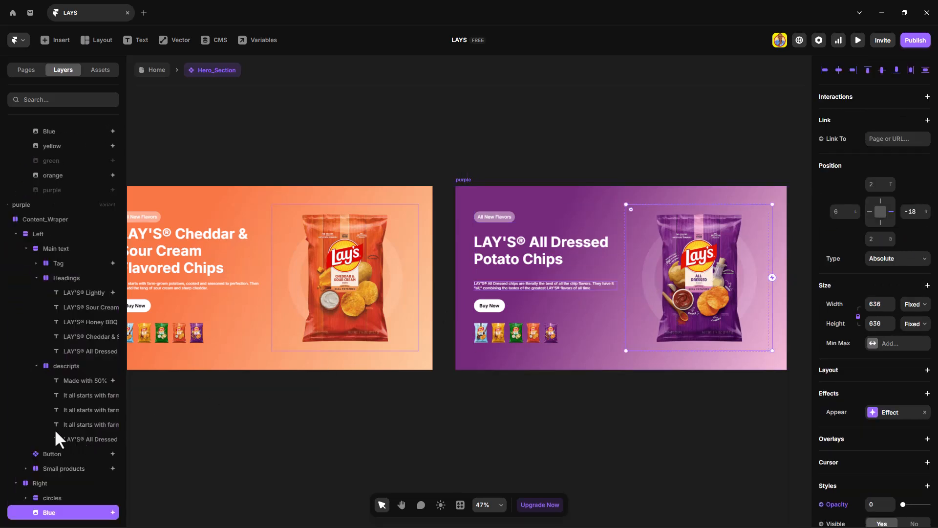
scroll(57, 436, "down", 2)
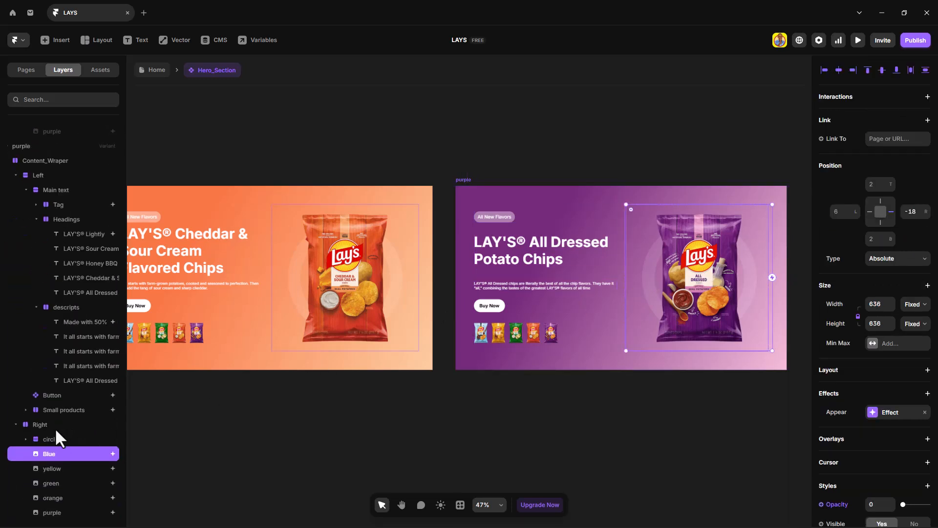
left_click(61, 513)
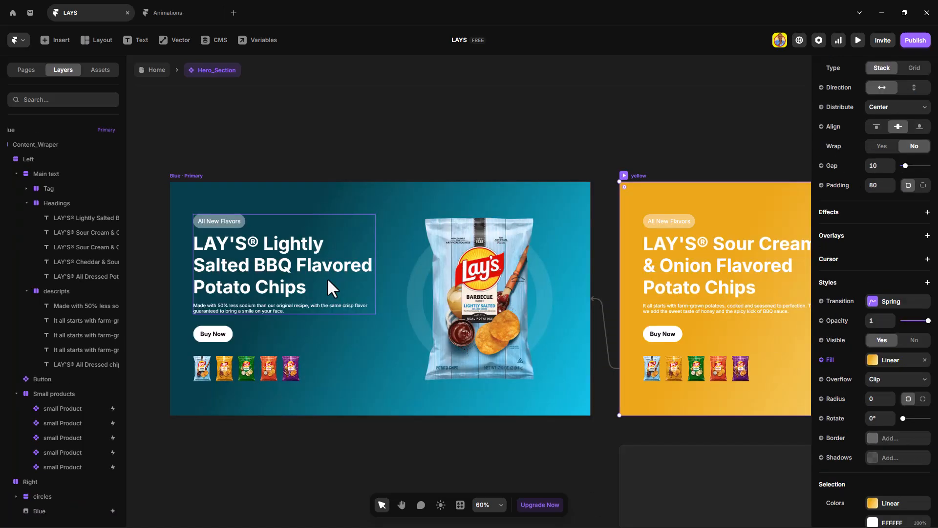
Add an On Appear effect with the Slide In Top preset to the primary variant's All New Flavors tag
scroll(326, 277, "up", 3)
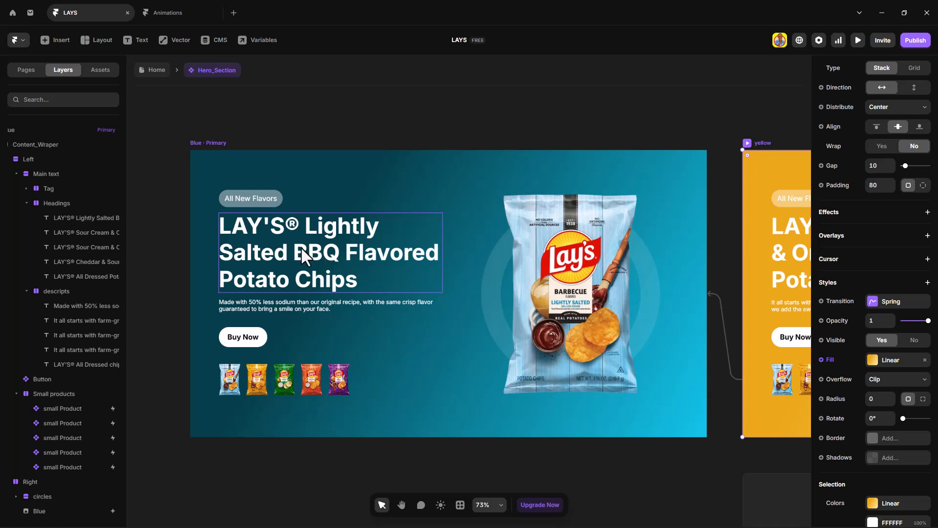
left_click(277, 199)
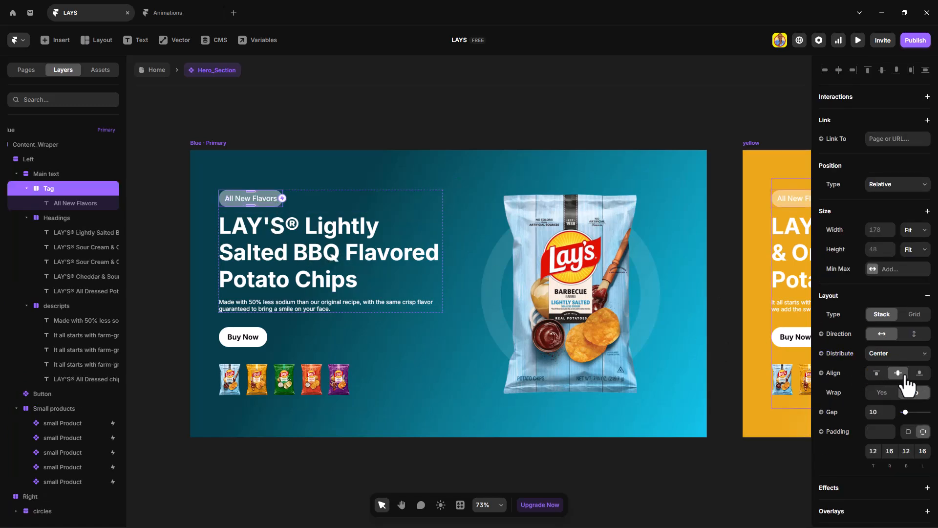
scroll(904, 379, "down", 5)
scroll(903, 376, "down", 2)
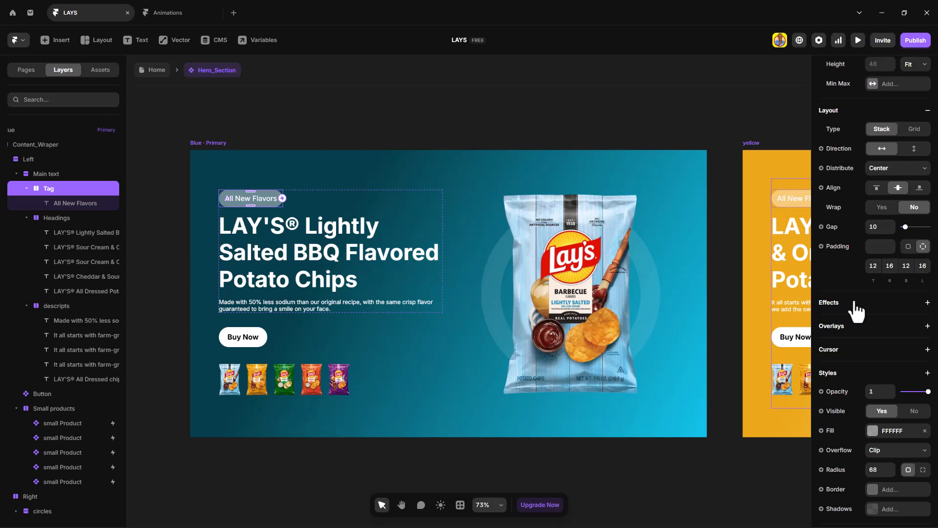
left_click(856, 309)
left_click(868, 311)
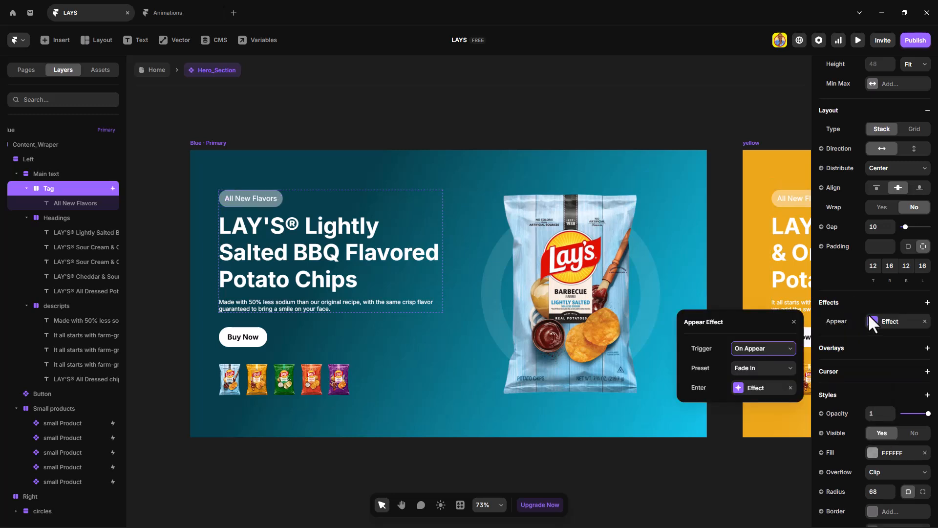
left_click(766, 371)
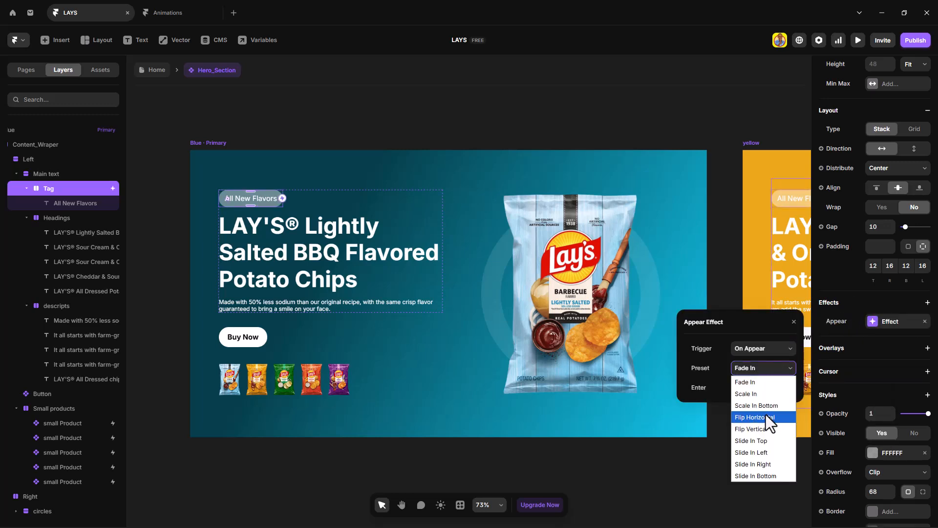
left_click(766, 428)
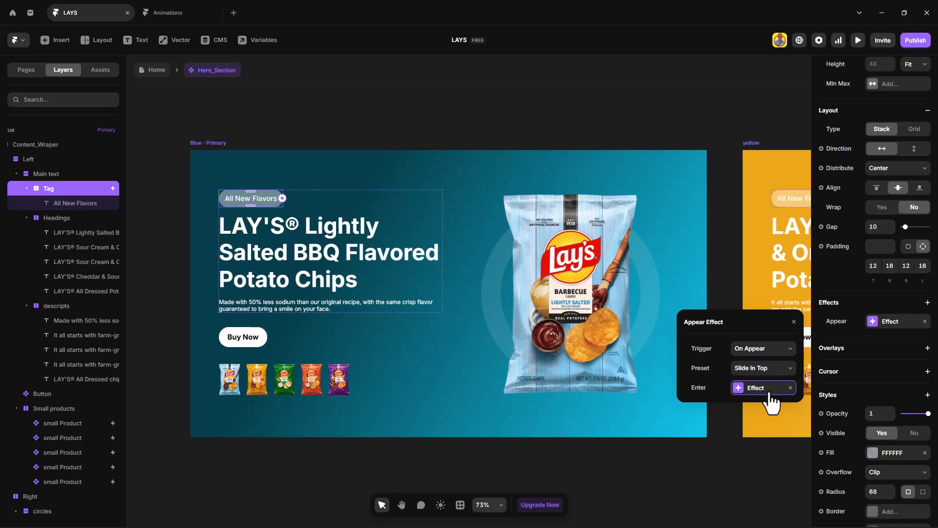
Set the tag's appear effect to a Spring transition with a time of 1 s and a delay of 0.1 s
left_click(770, 391)
left_click(754, 446)
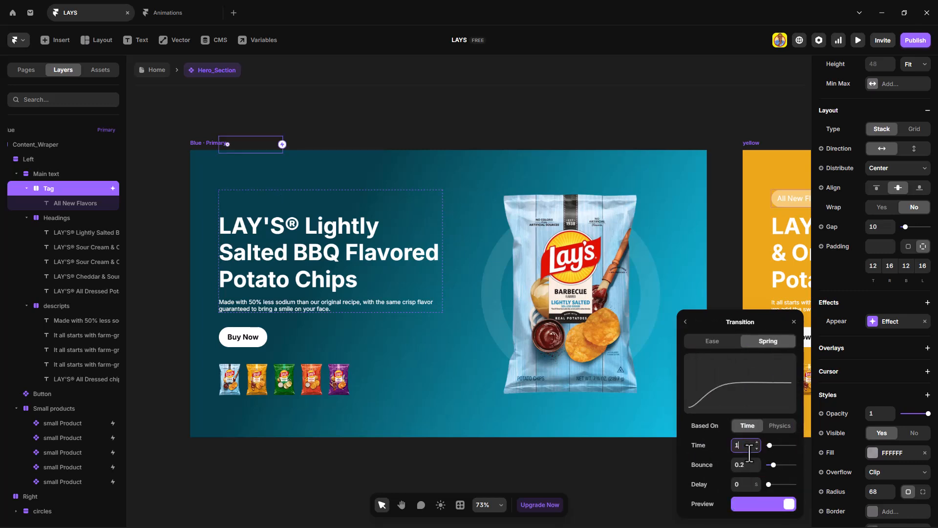
left_click(747, 484)
type("0.1")
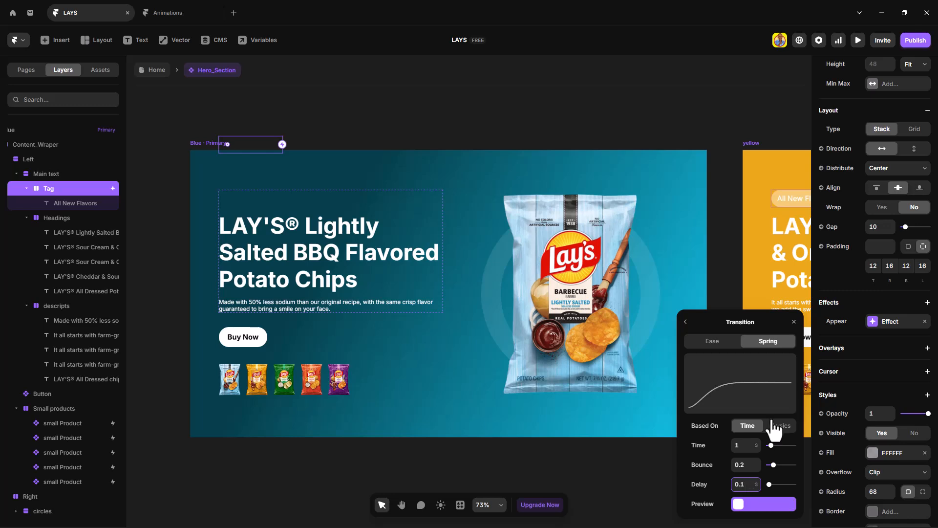
left_click(794, 322)
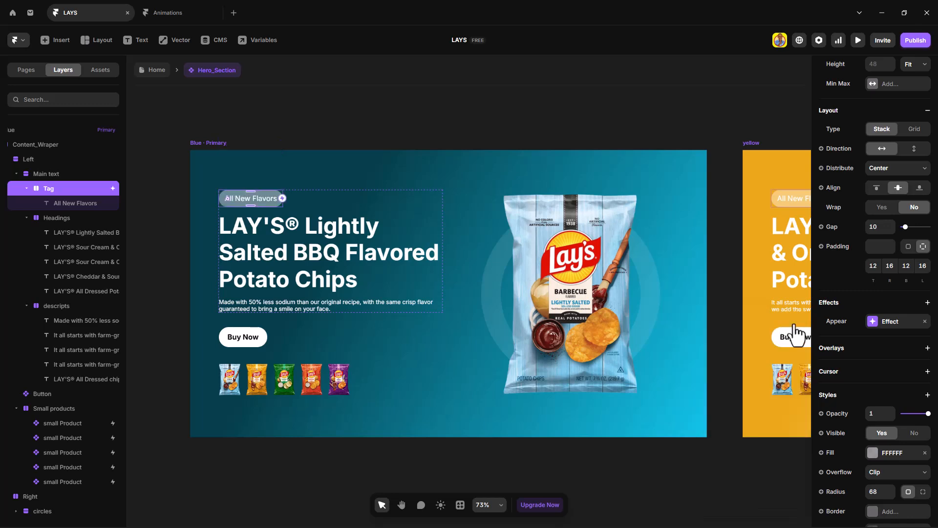
Add an On Appear text effect with the Stagger preset per word to the primary variant's Lightly Salted BBQ heading
left_click(286, 235)
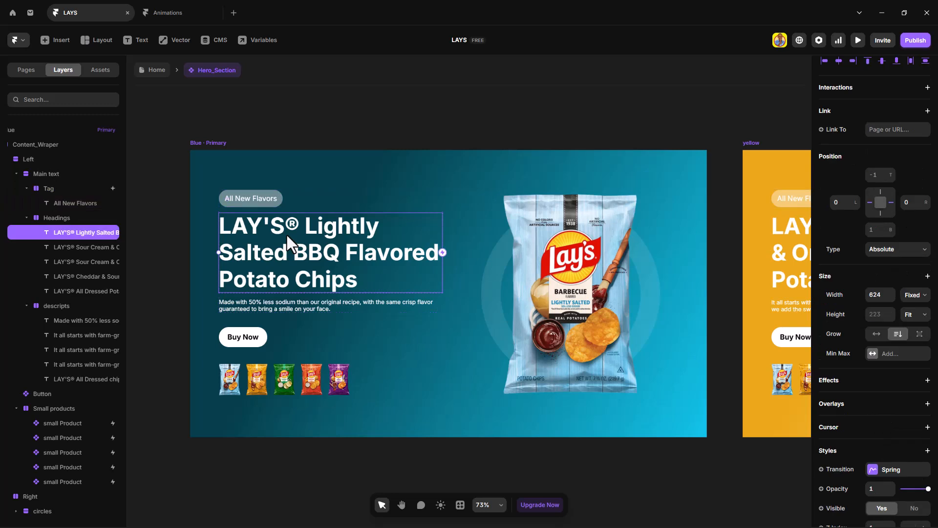
left_click(869, 383)
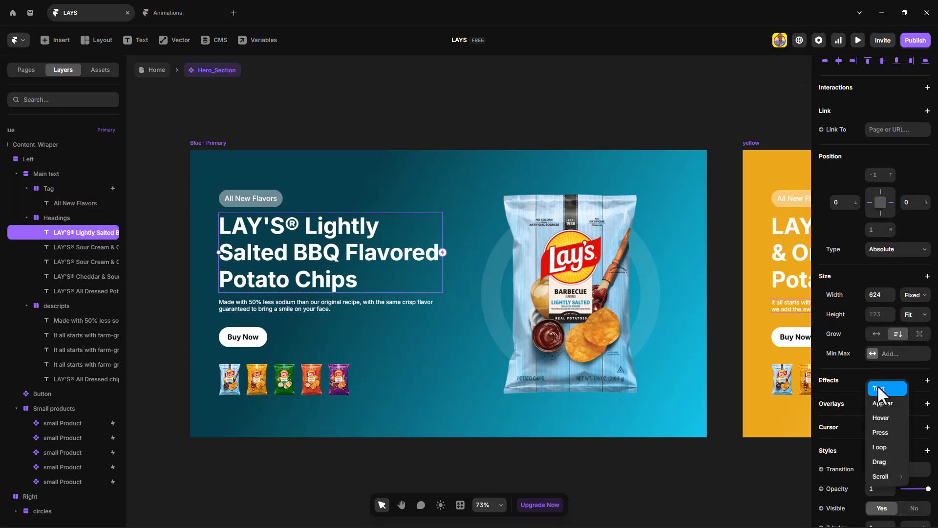
left_click(877, 387)
left_click(773, 452)
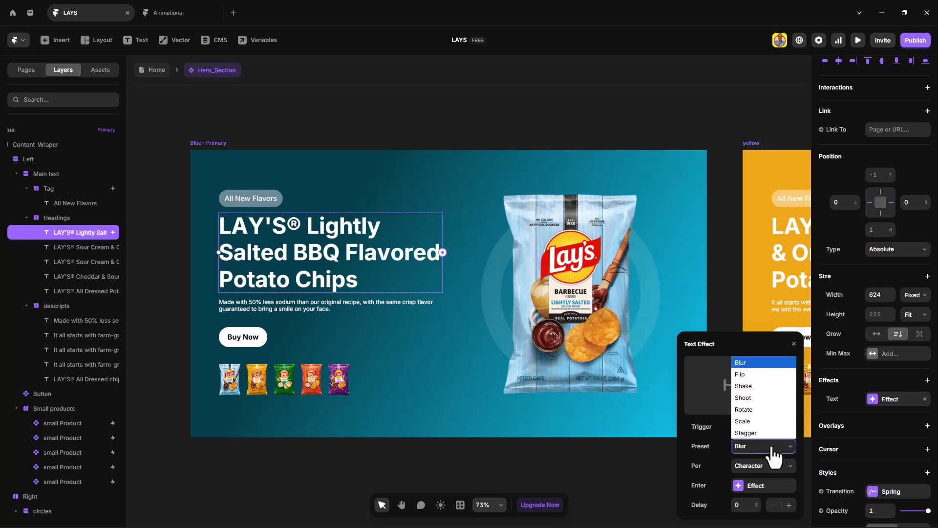
left_click(753, 433)
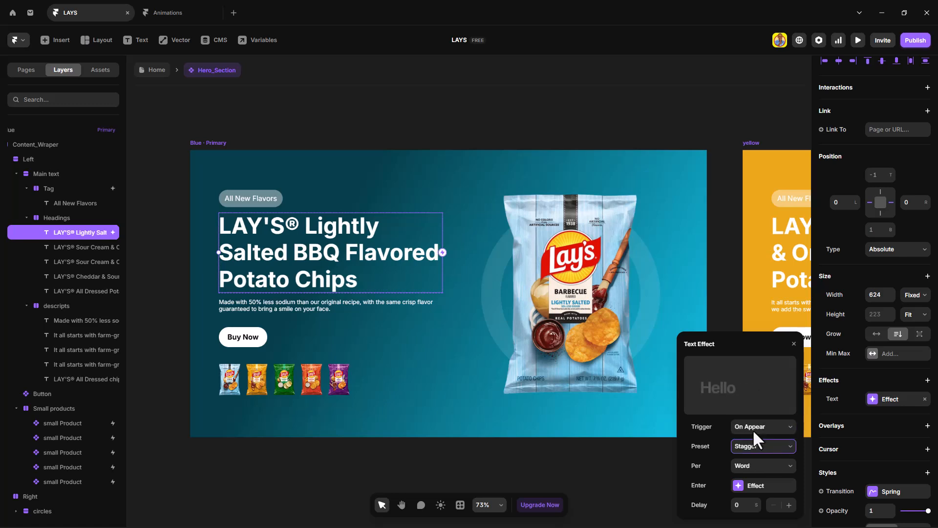
left_click(768, 467)
left_click(753, 486)
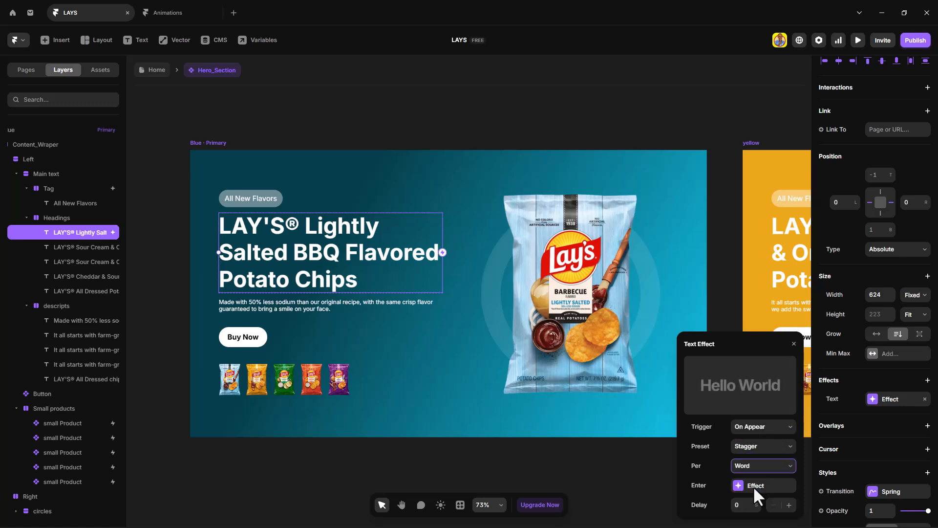
Set the heading text effect's Spring transition to a time of 1.3 s and a delay of 0.2 s
left_click(769, 487)
left_click(759, 510)
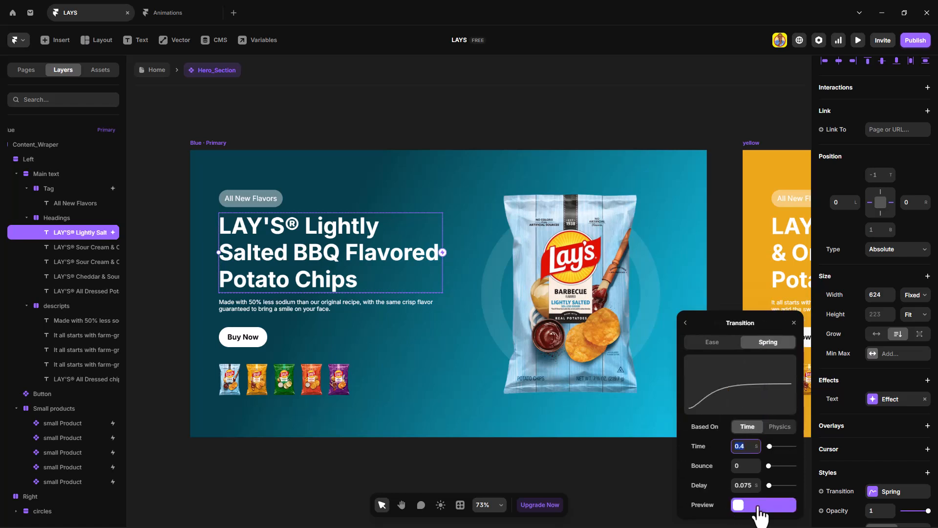
type("1.3")
left_click(749, 486)
type("0.2")
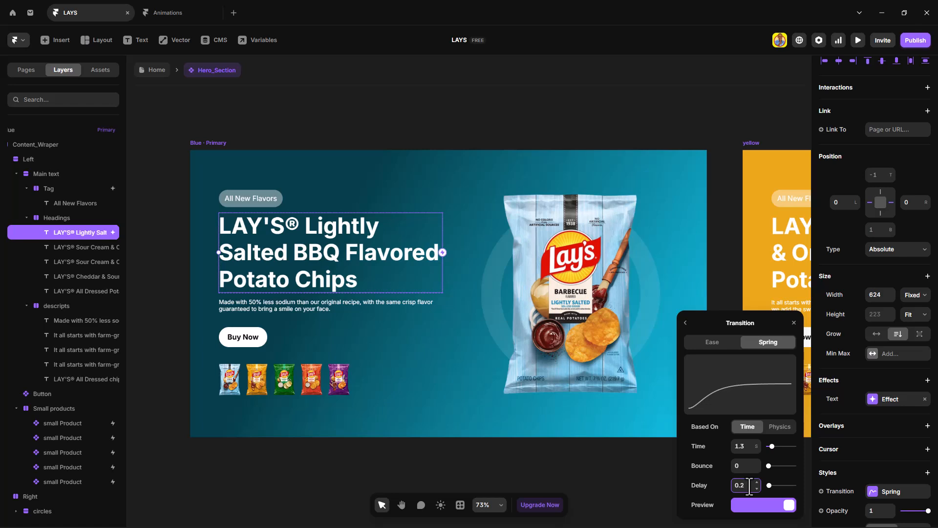
left_click(794, 323)
Add an On Appear text effect with the Stagger preset per word to the primary variant's description text
left_click(337, 309)
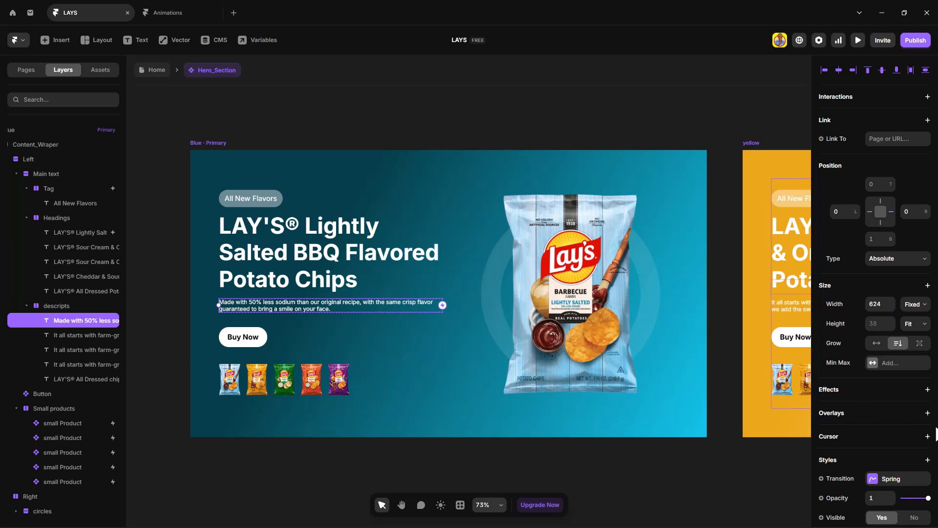
left_click(865, 395)
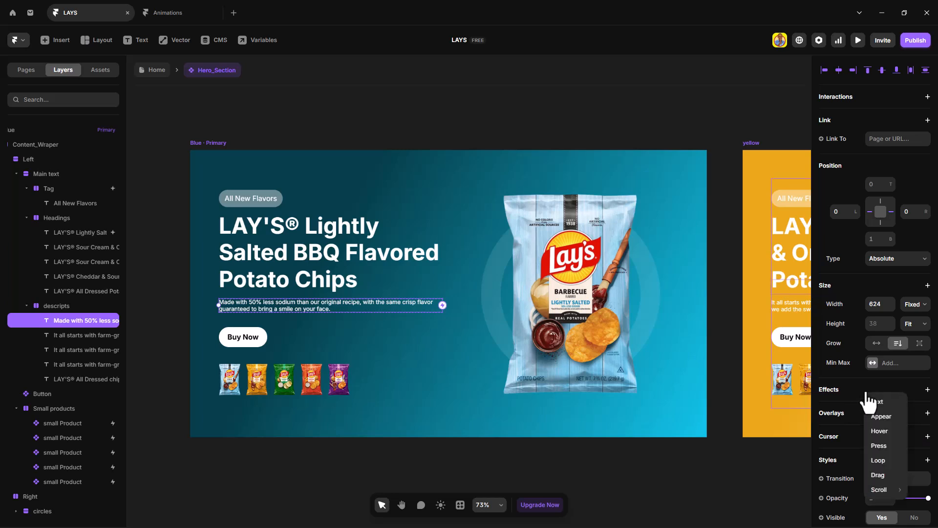
left_click(878, 401)
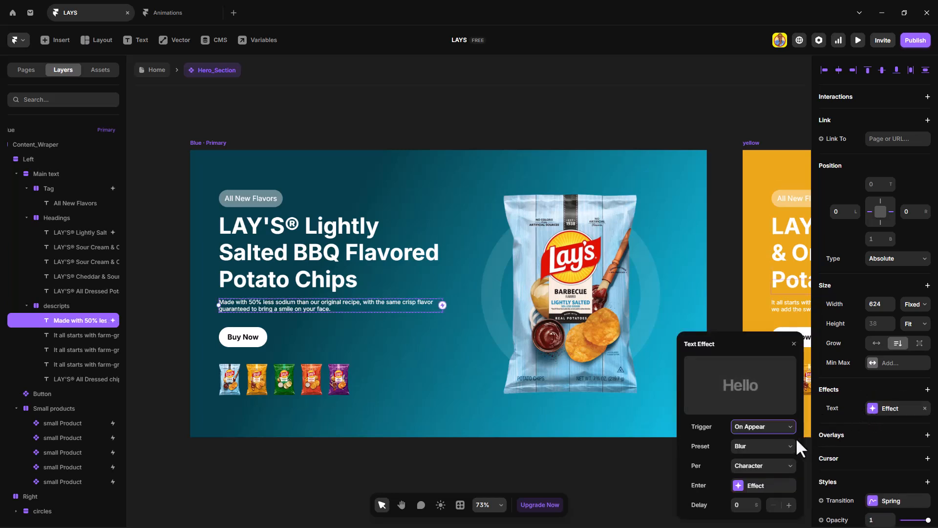
left_click(780, 447)
left_click(767, 433)
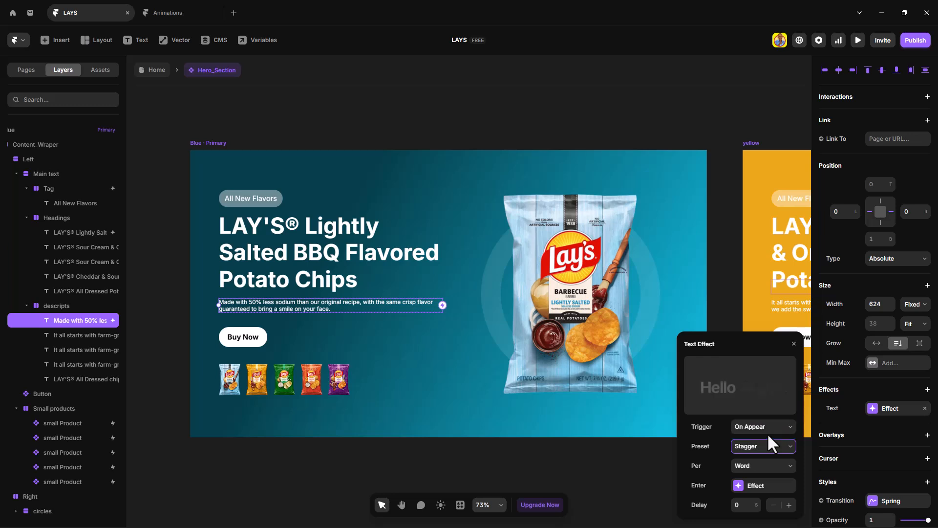
left_click(765, 469)
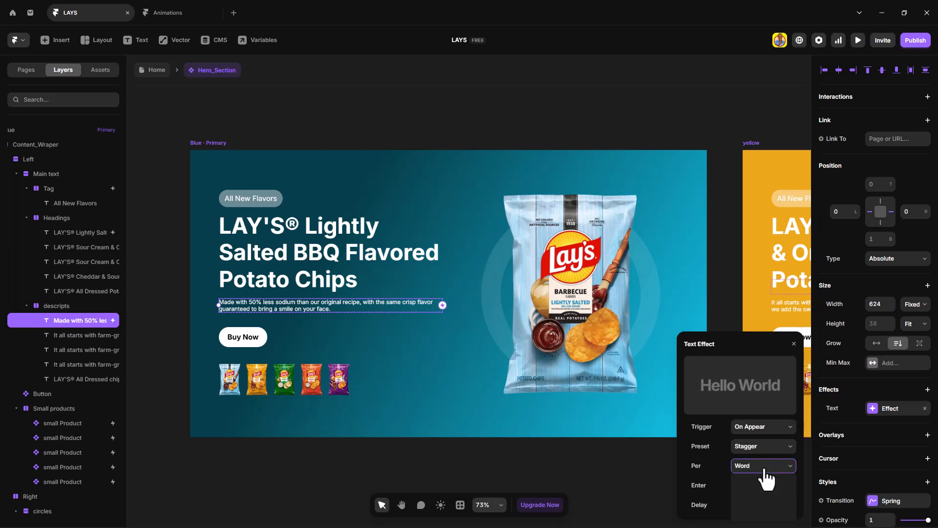
left_click(764, 470)
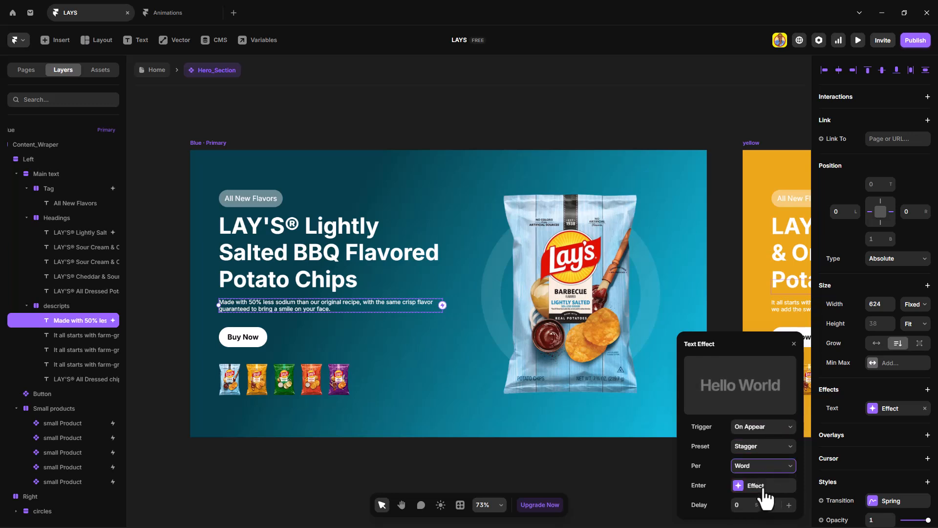
Set the delay of the description text effect's Spring transition to 0.3 s
left_click(755, 486)
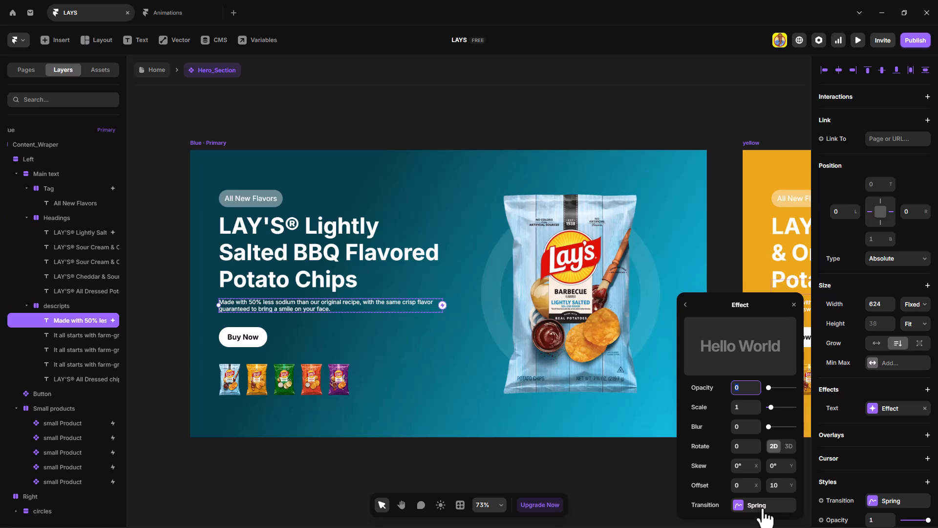
left_click(760, 505)
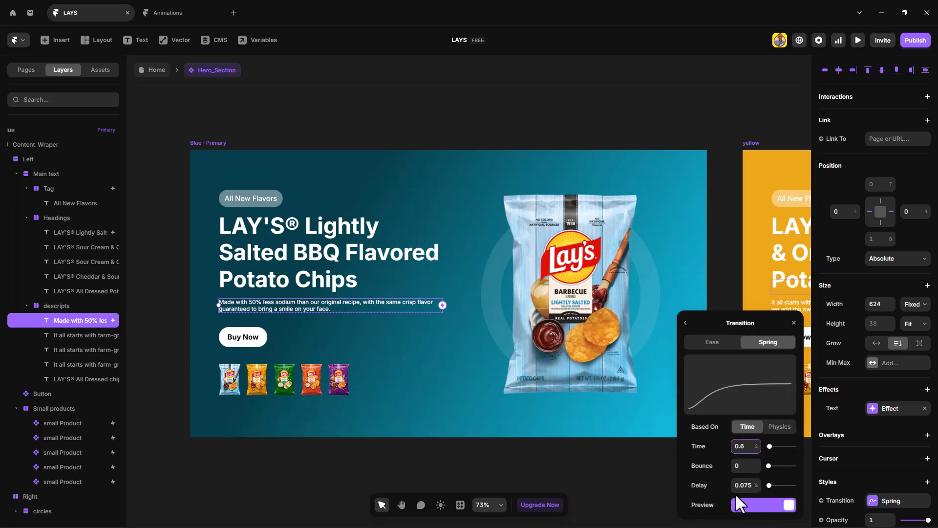
left_click(747, 485)
type("0.3")
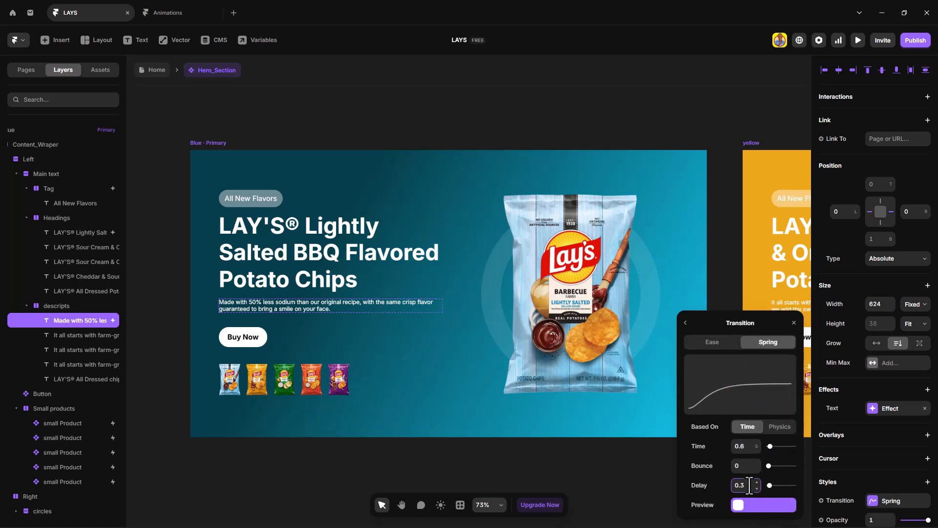
key("Escape")
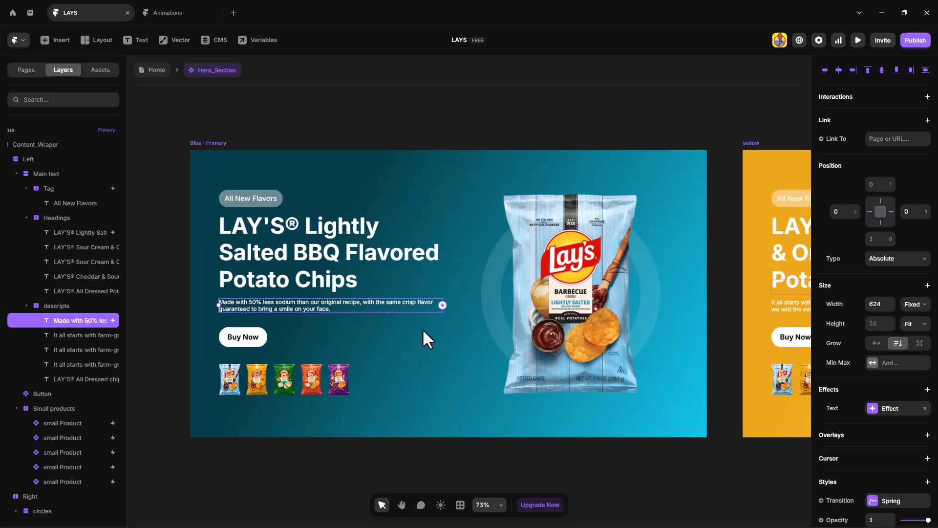
Add an On Appear effect with the Slide In Bottom preset to the primary variant's Buy Now button
left_click(257, 335)
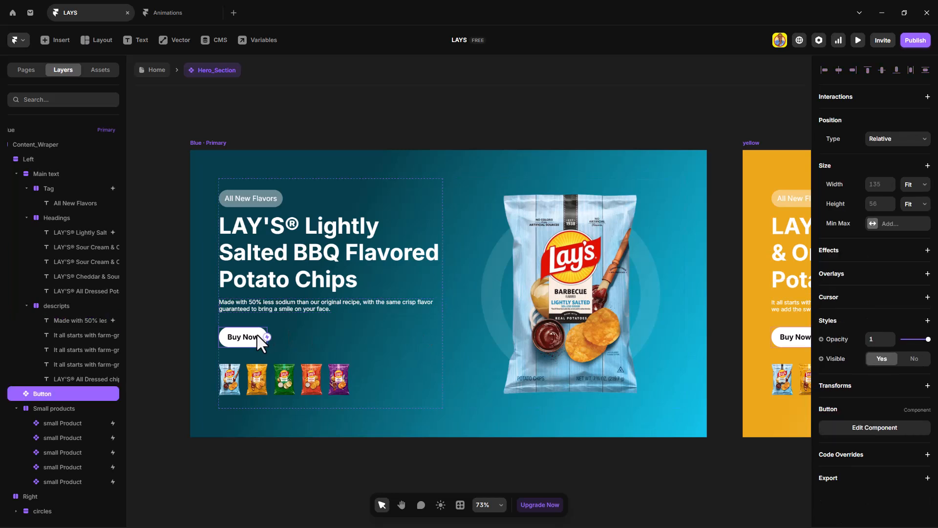
left_click(847, 253)
left_click(863, 260)
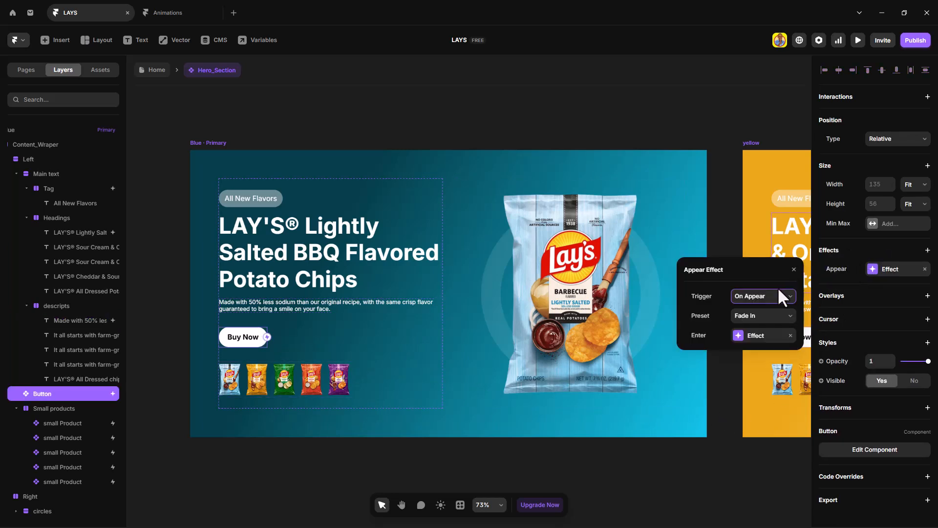
left_click(760, 317)
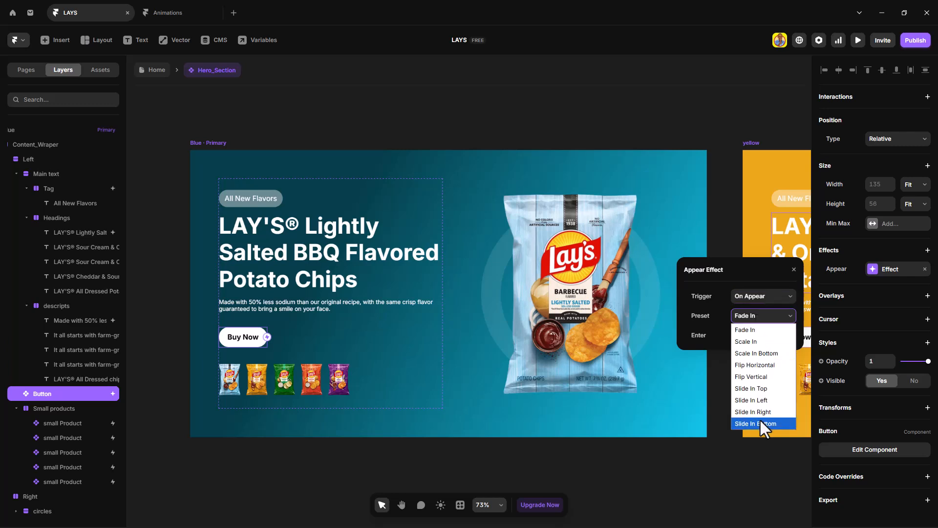
left_click(760, 420)
Set the Buy Now button's Spring transition to a time of 1.2 s and adjust its delay
left_click(760, 336)
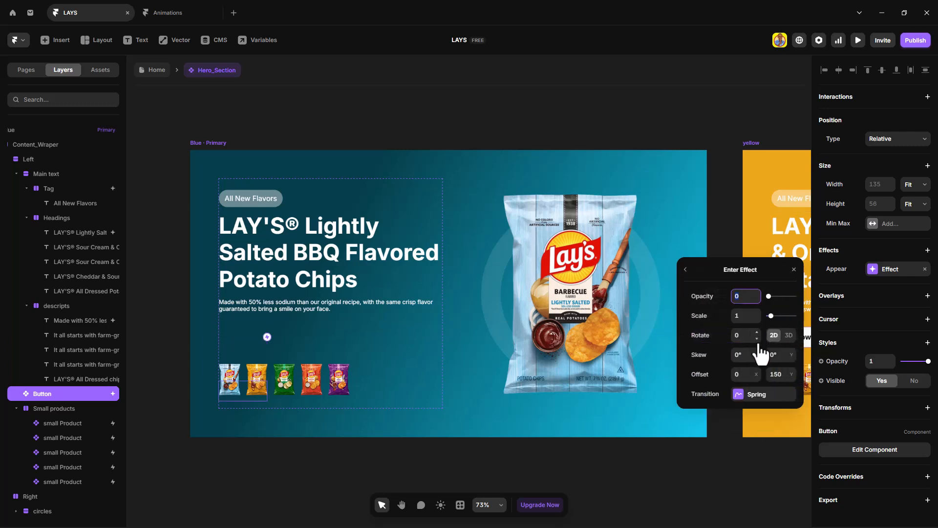
left_click(758, 394)
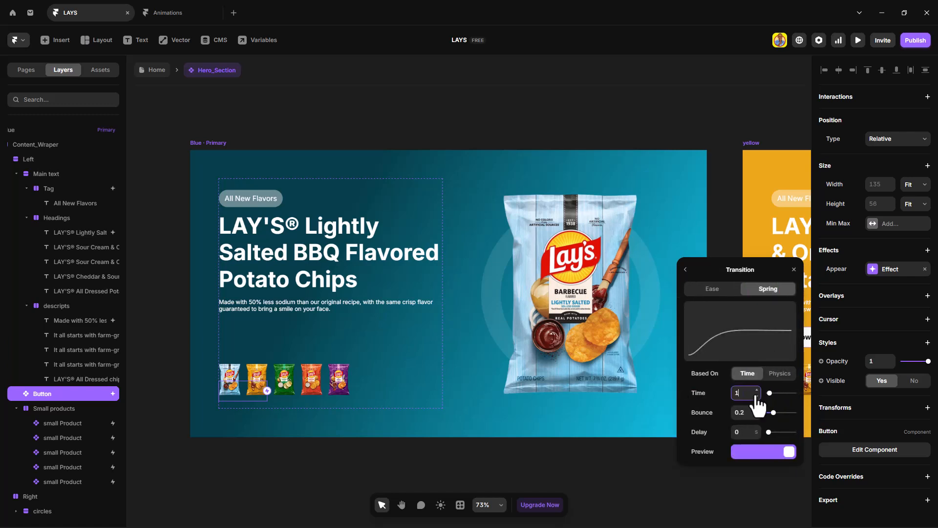
type("1.2")
left_click(743, 432)
left_click(794, 269)
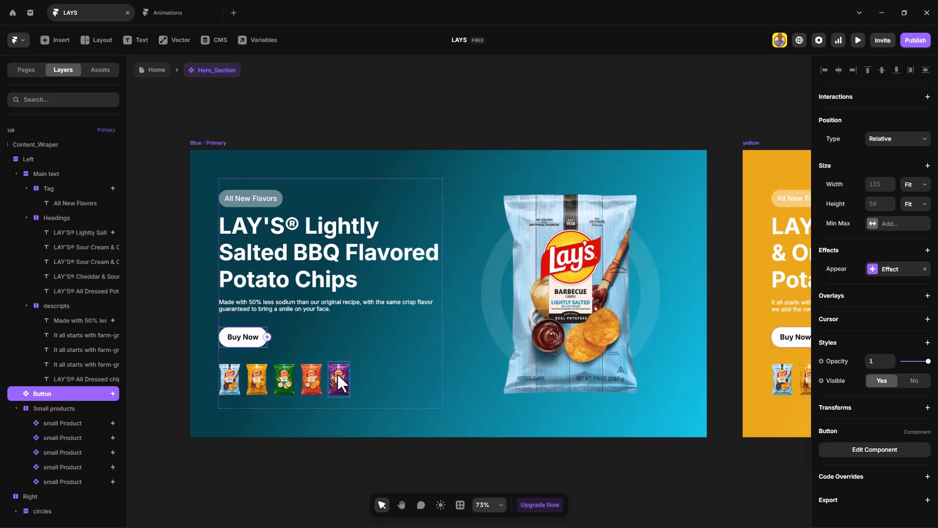
Add an On Appear effect with the Slide In Left preset to the primary variant's Small products stack
left_click(324, 374)
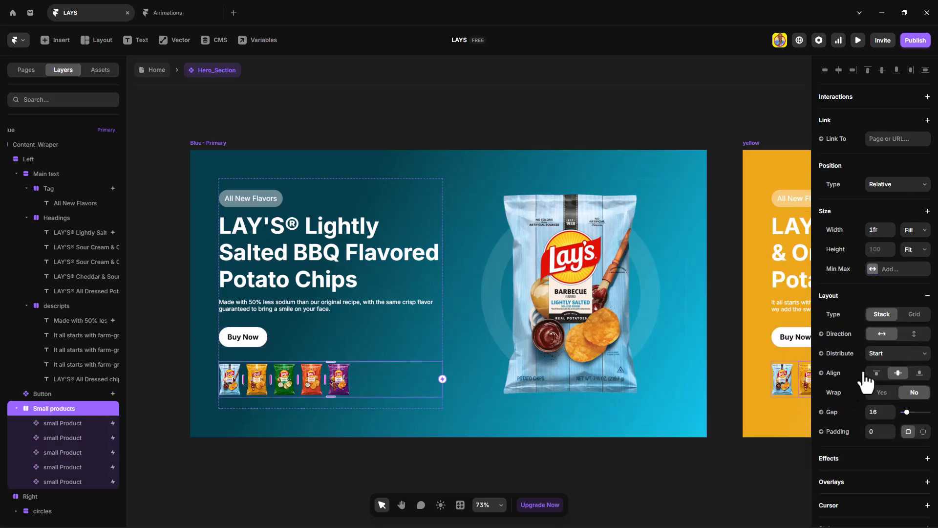
left_click(868, 460)
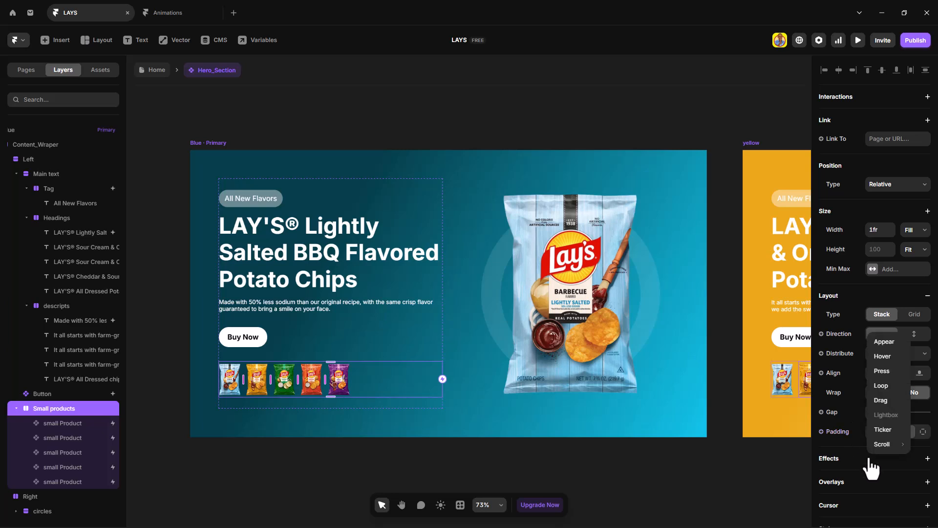
left_click(889, 344)
left_click(765, 485)
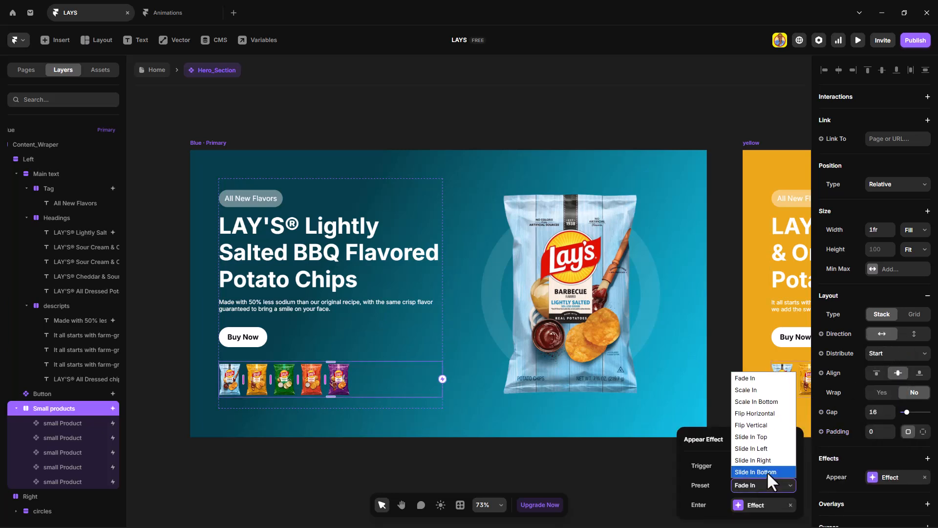
left_click(771, 449)
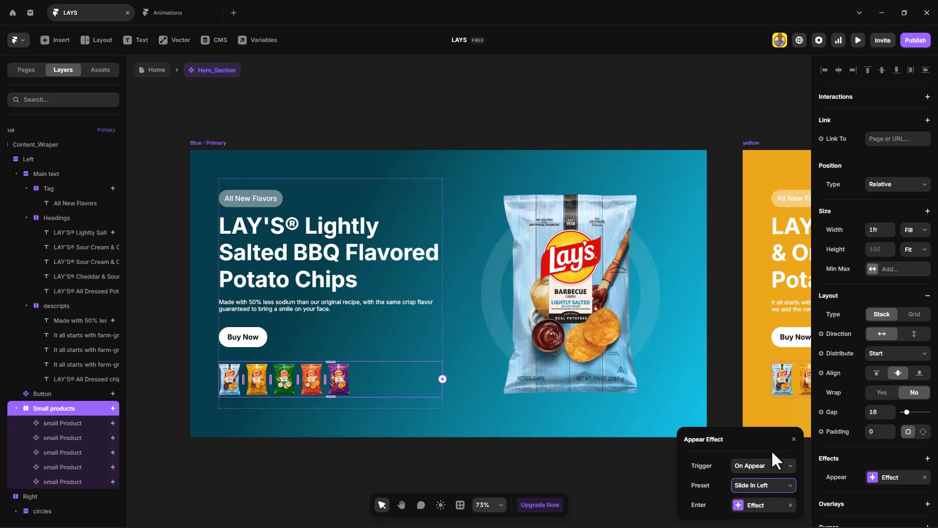
Give the Small products enter effect a larger negative X offset and a Spring transition with a time of 1.2 s and a delay of 0.5 s
left_click(767, 506)
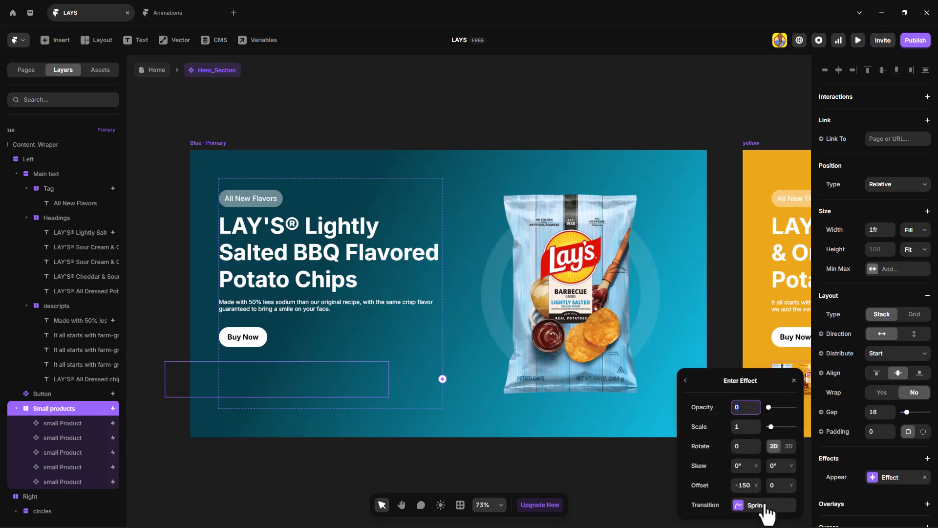
left_click(751, 486)
type("-")
left_click(756, 507)
type("1.")
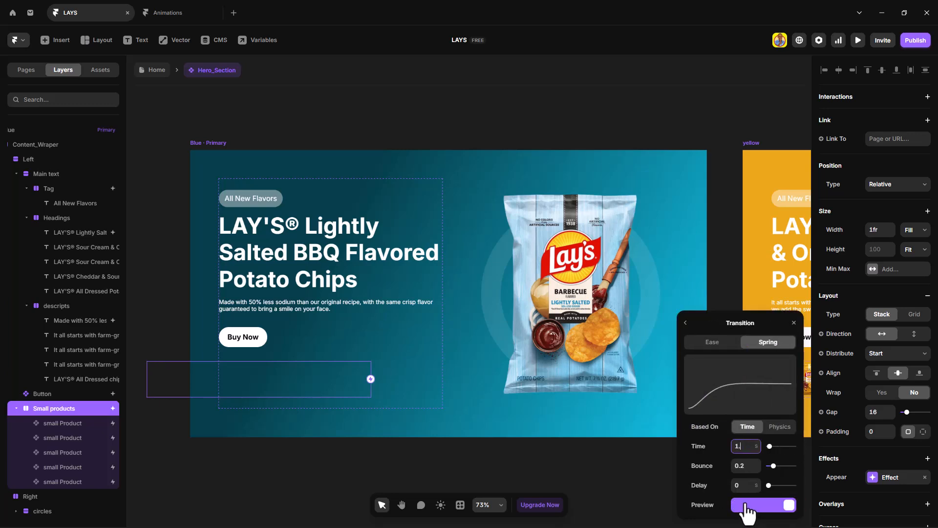
type("2")
left_click(749, 485)
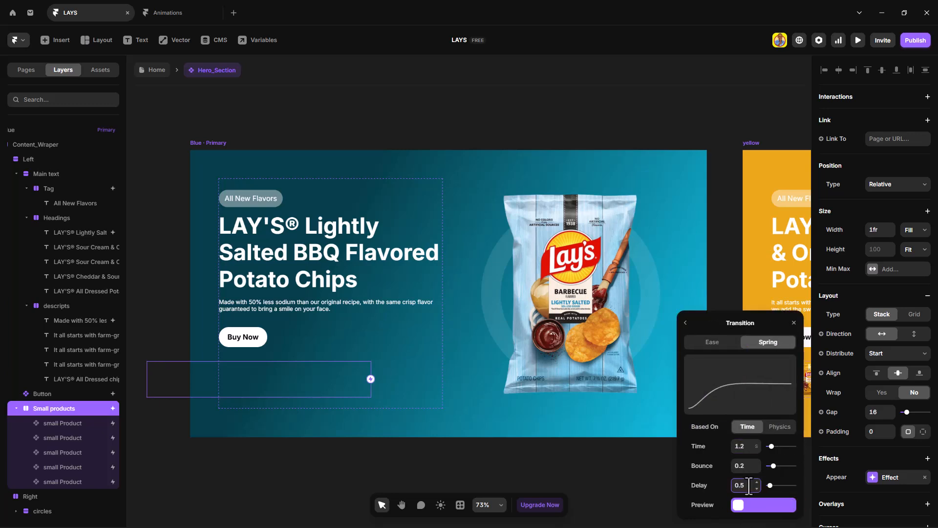
left_click(799, 330)
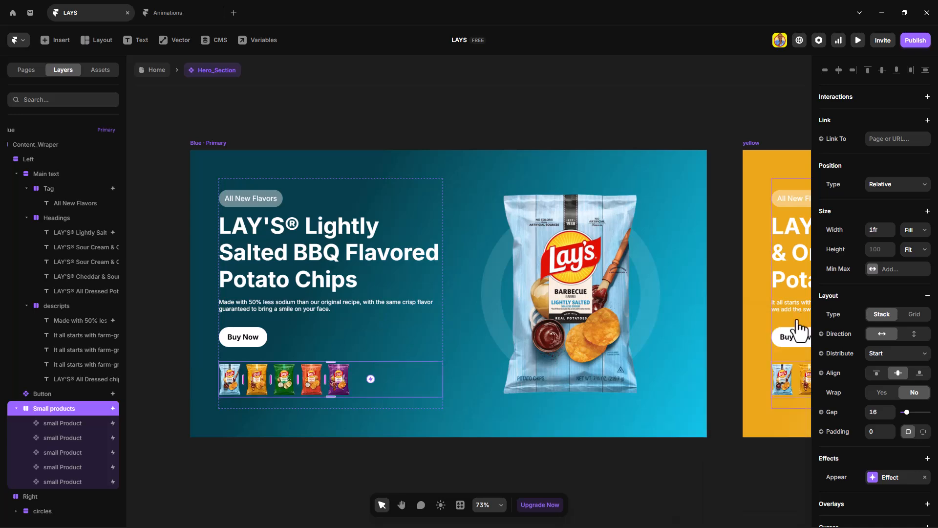
Preview the primary variant to check its appear animations
left_click(209, 142)
key("ctrl+p")
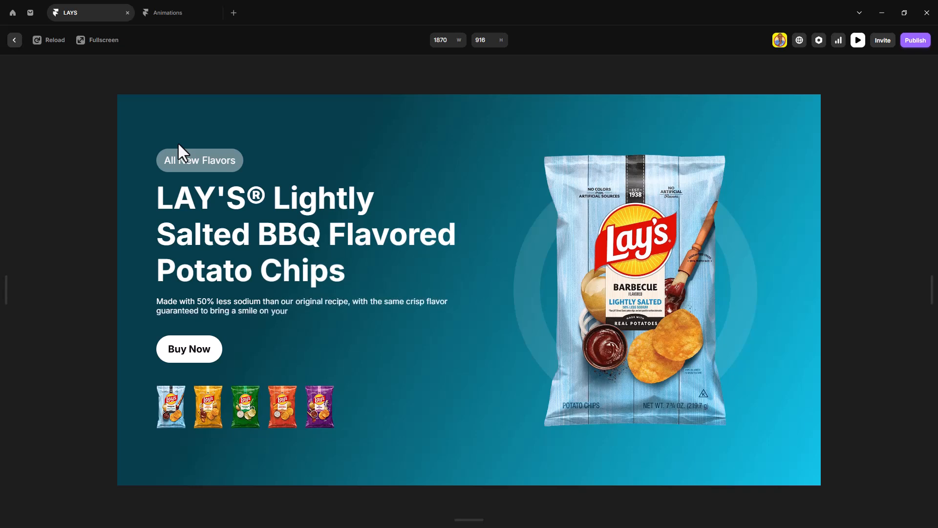
key("Escape")
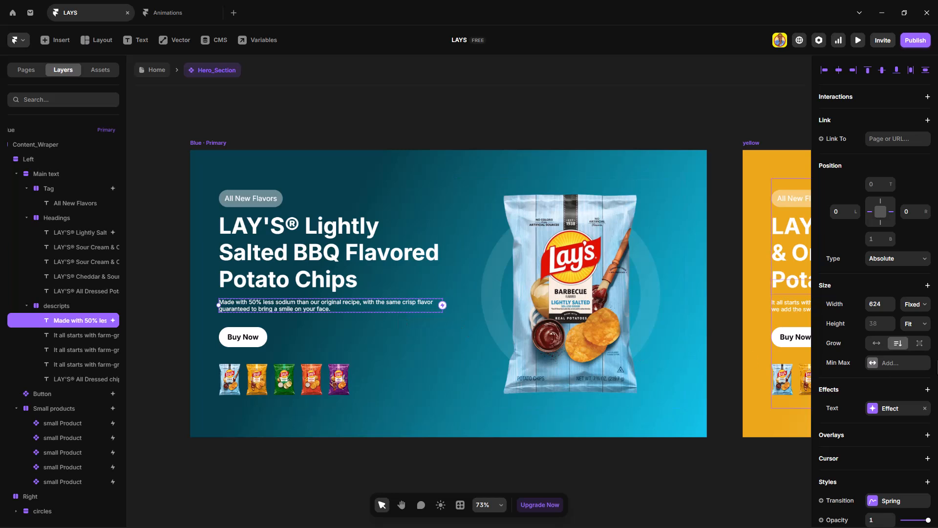
Review the description text effect's per-word setting and preview the primary variant again
left_click(898, 407)
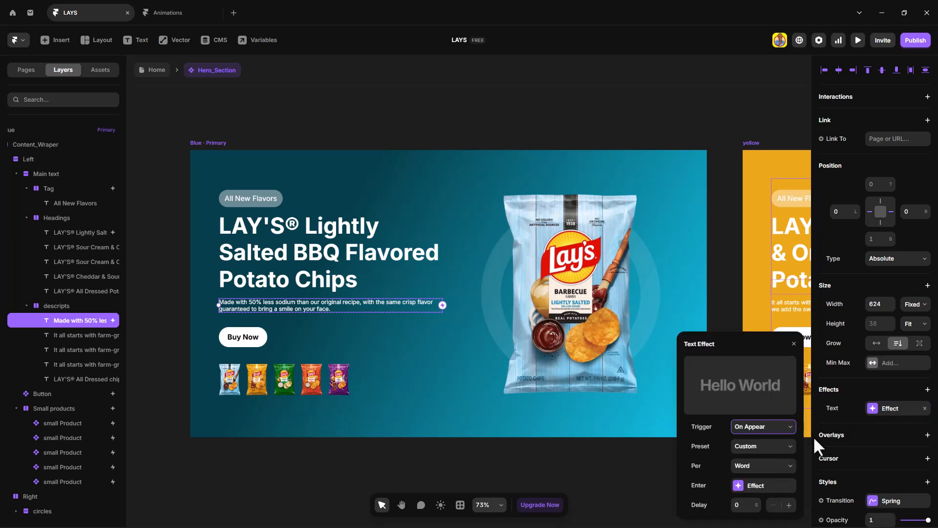
left_click(764, 467)
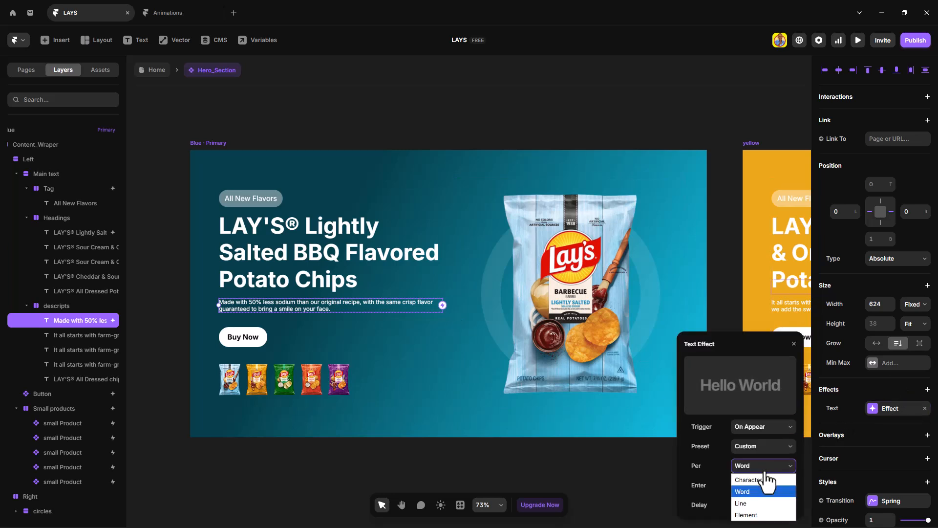
left_click(760, 502)
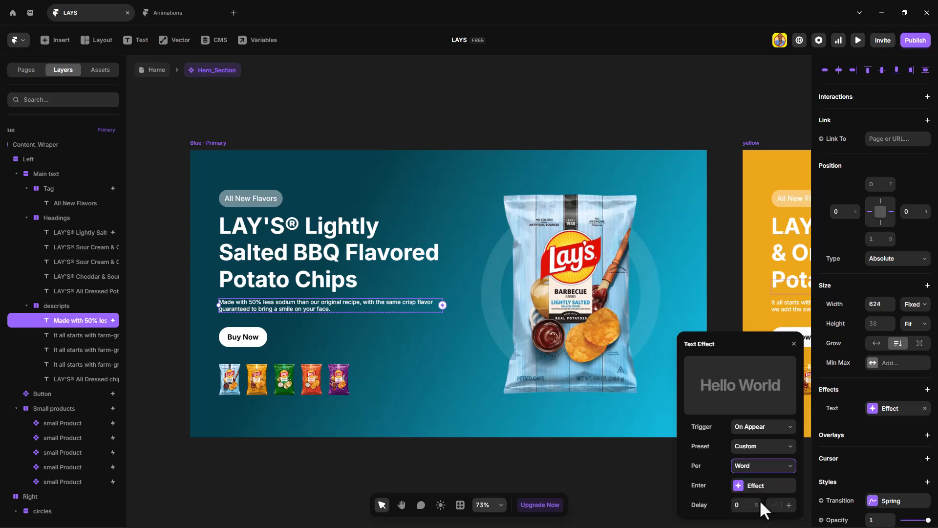
left_click(195, 143)
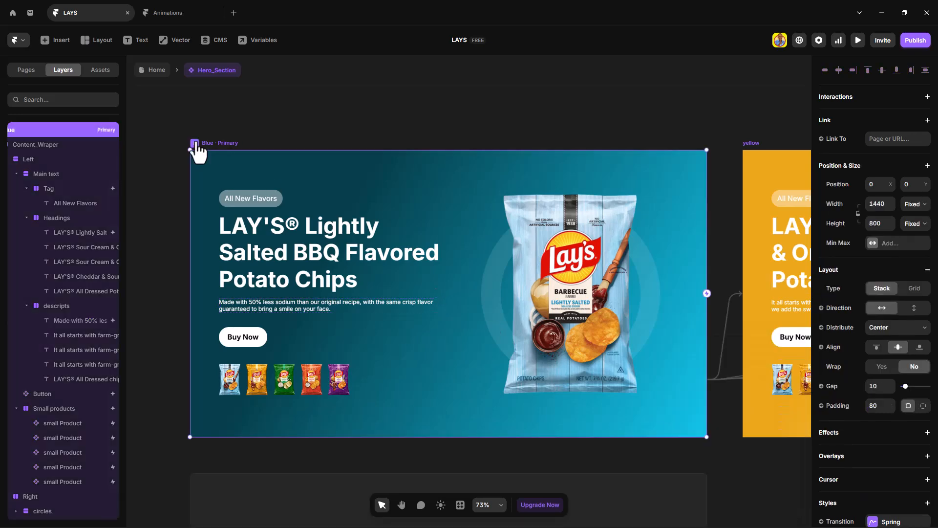
key("ctrl+p")
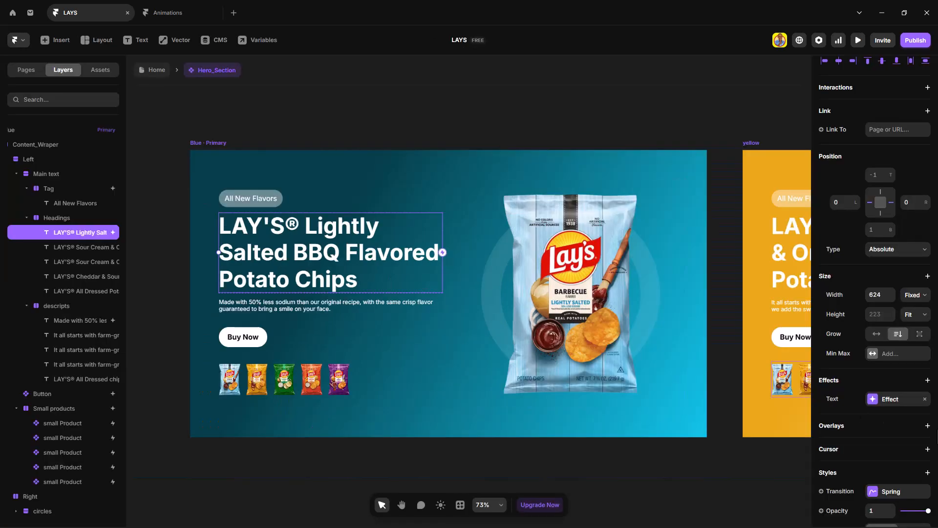
key("Escape")
Set the time of the primary heading text effect's Spring transition to 0.8 s and preview the variant
left_click(889, 400)
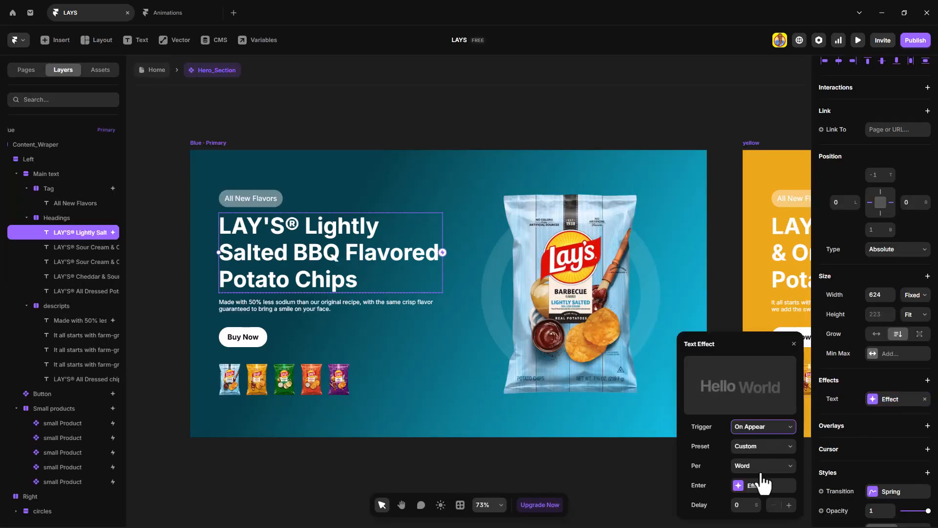
left_click(757, 493)
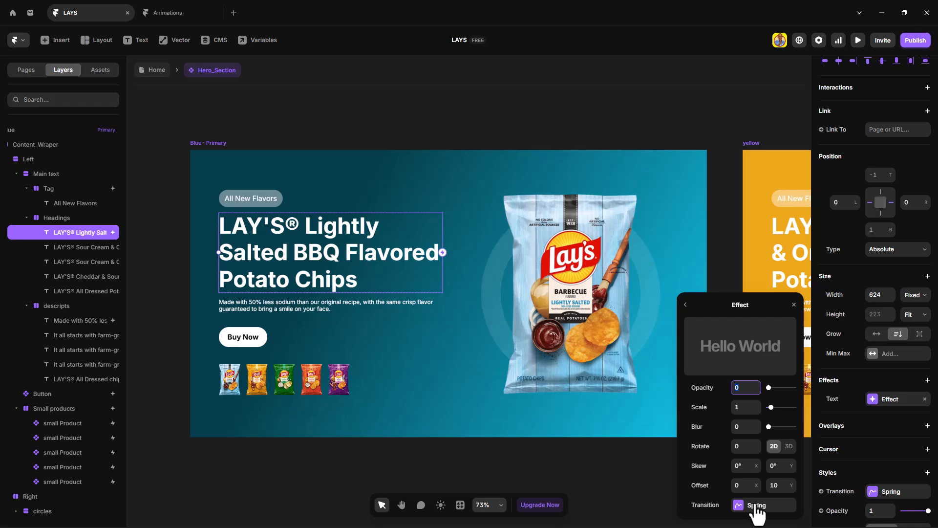
left_click(757, 505)
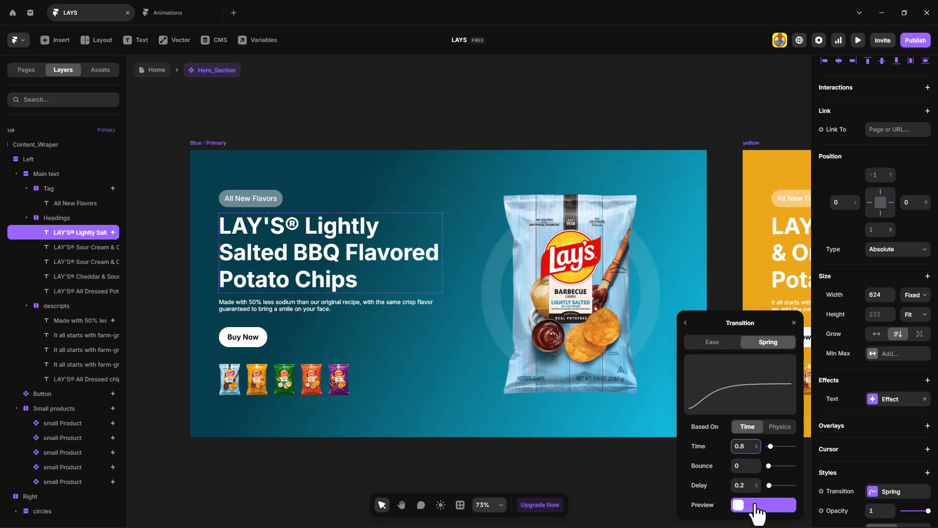
left_click(794, 323)
left_click(194, 144)
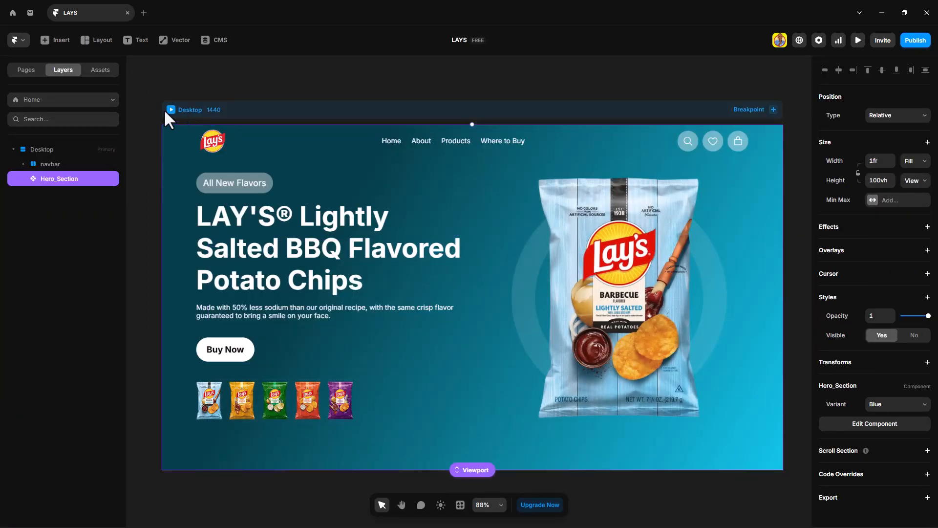
Preview the Desktop page and switch the hero between the yellow, green, orange and purple flavors to test the variant transitions
left_click(171, 110)
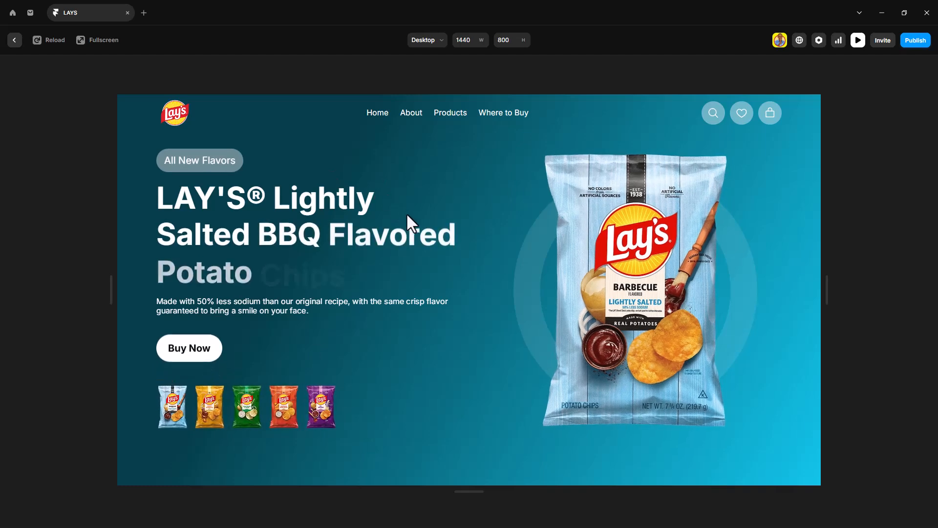
left_click(209, 424)
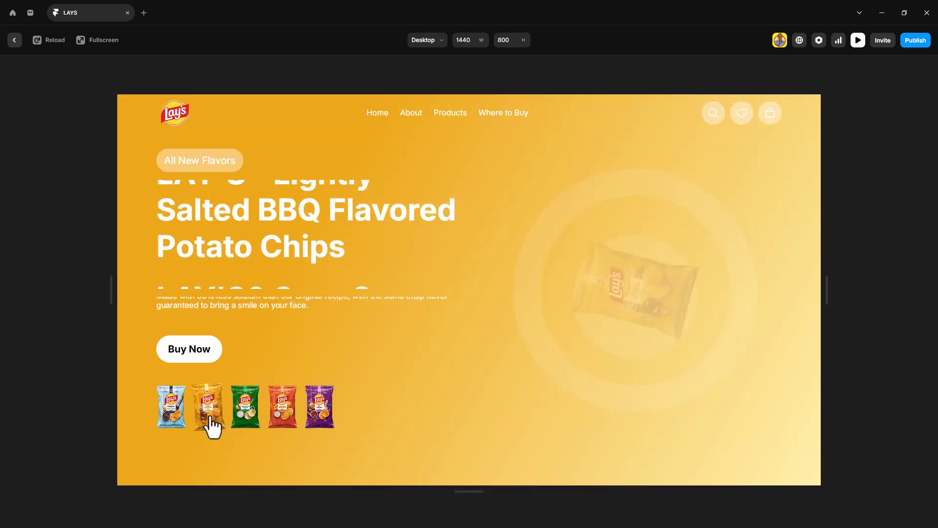
left_click(251, 414)
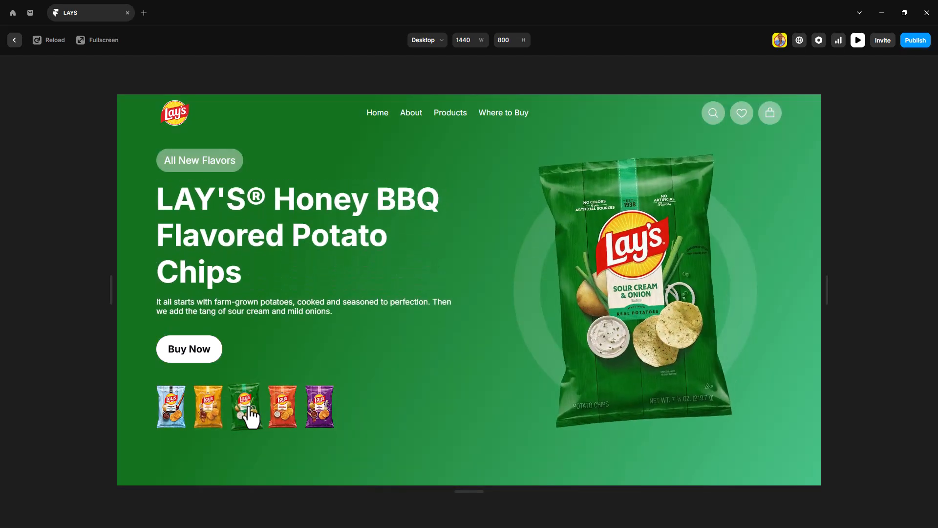
left_click(284, 414)
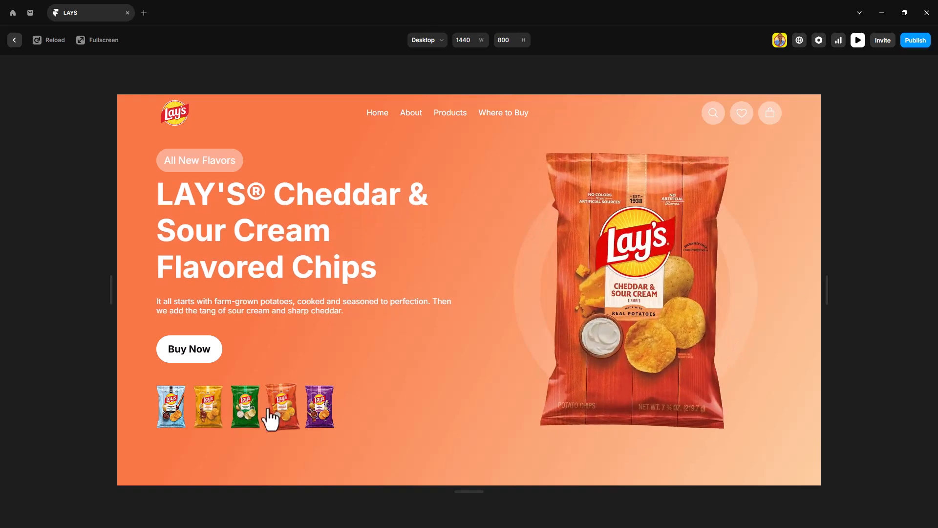
left_click(215, 418)
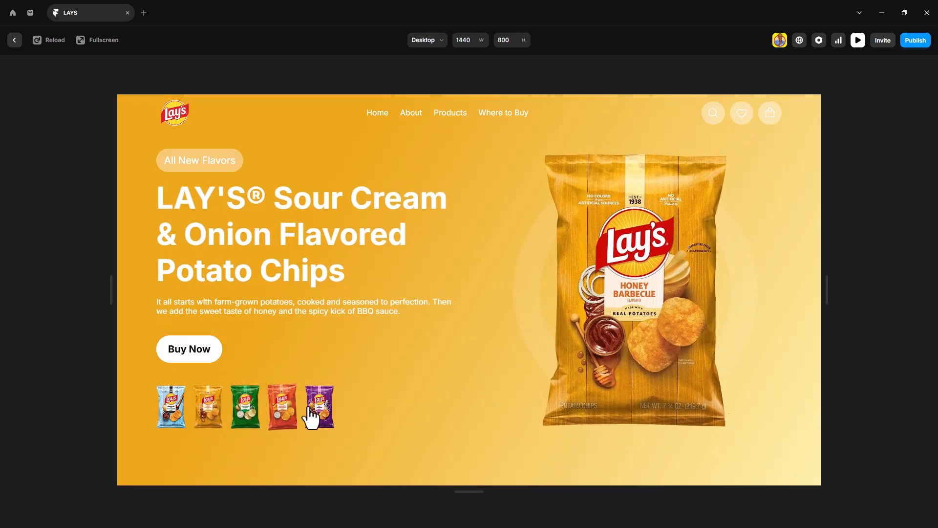
left_click(317, 415)
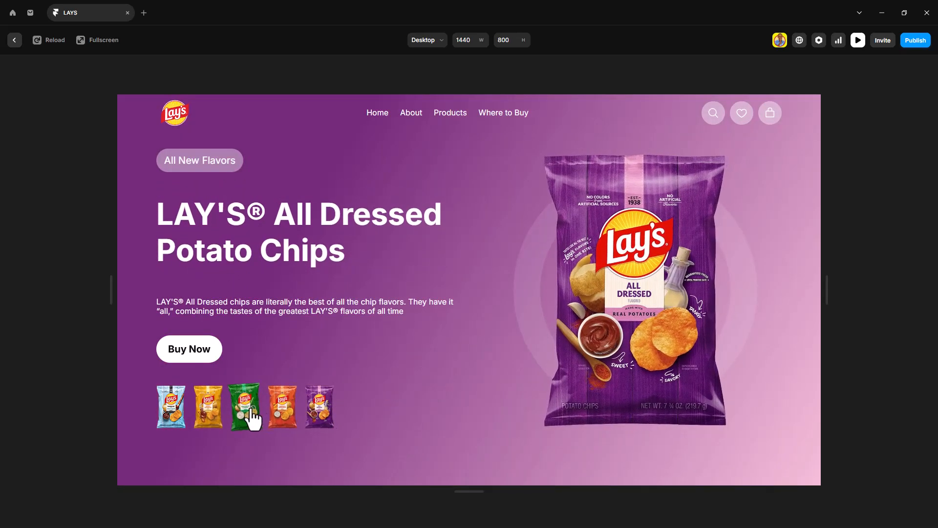
left_click(249, 416)
left_click(281, 416)
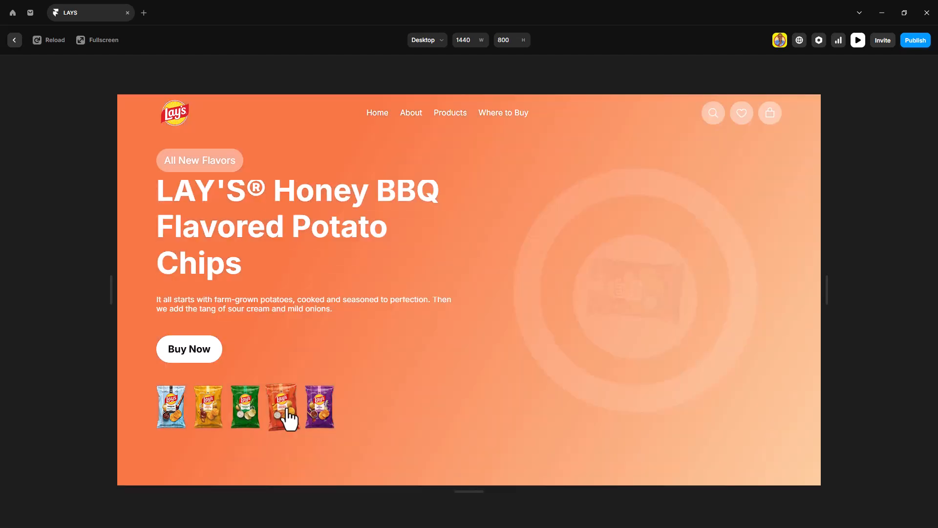
left_click(251, 414)
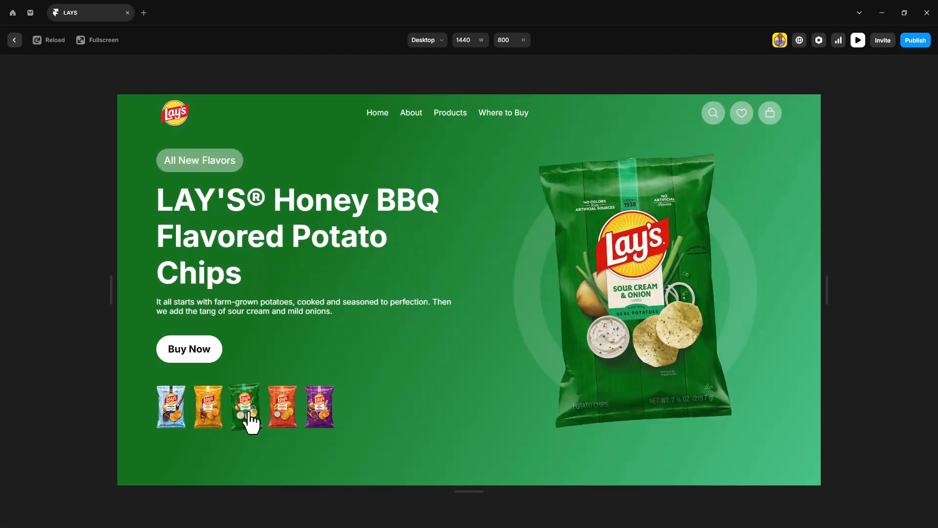
left_click(316, 418)
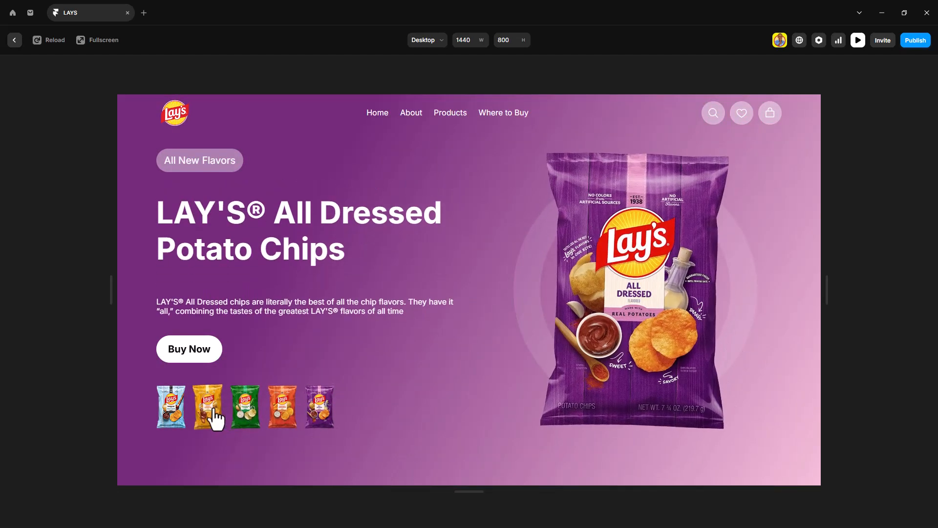